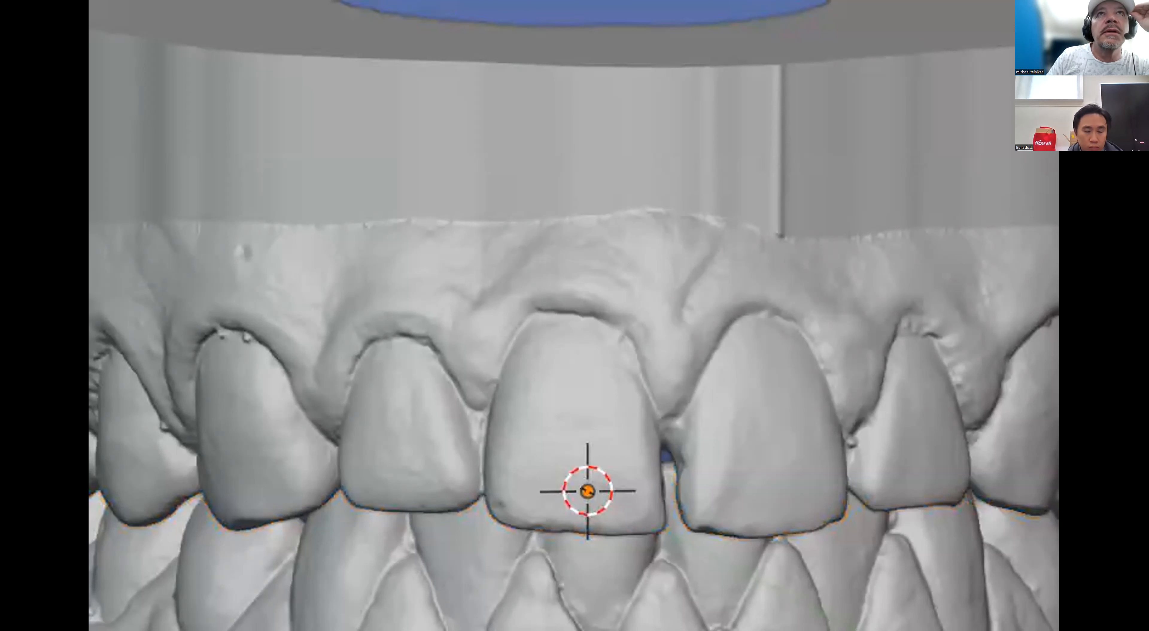
- Switch to the Articulator tools and collapse every section except Set-Up
key(Right)
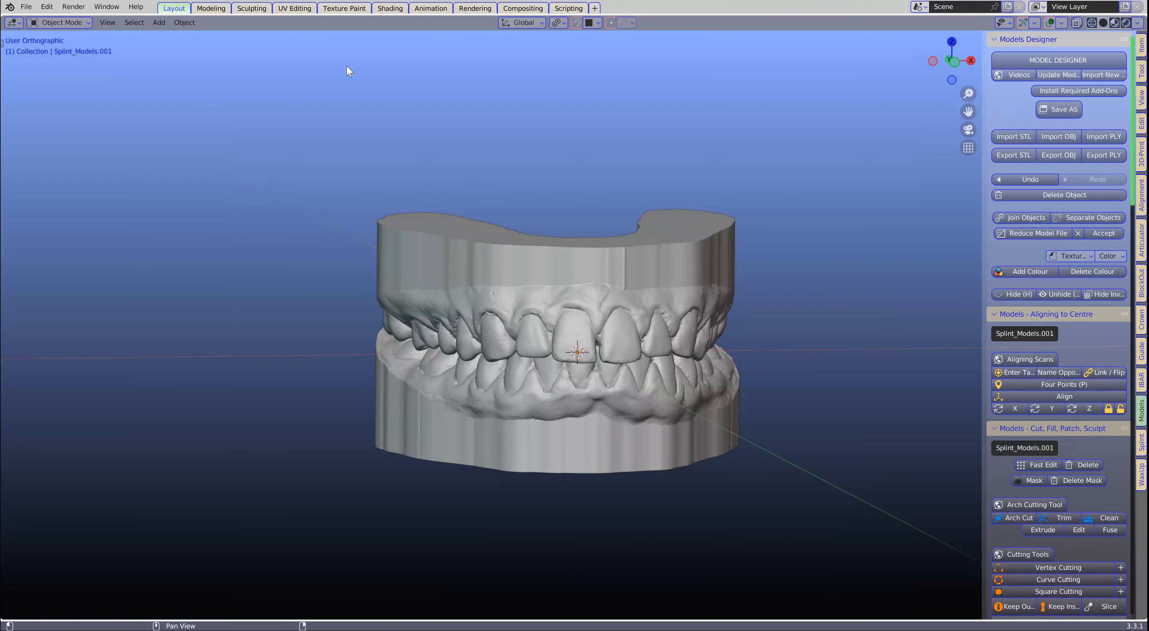
click(505, 315)
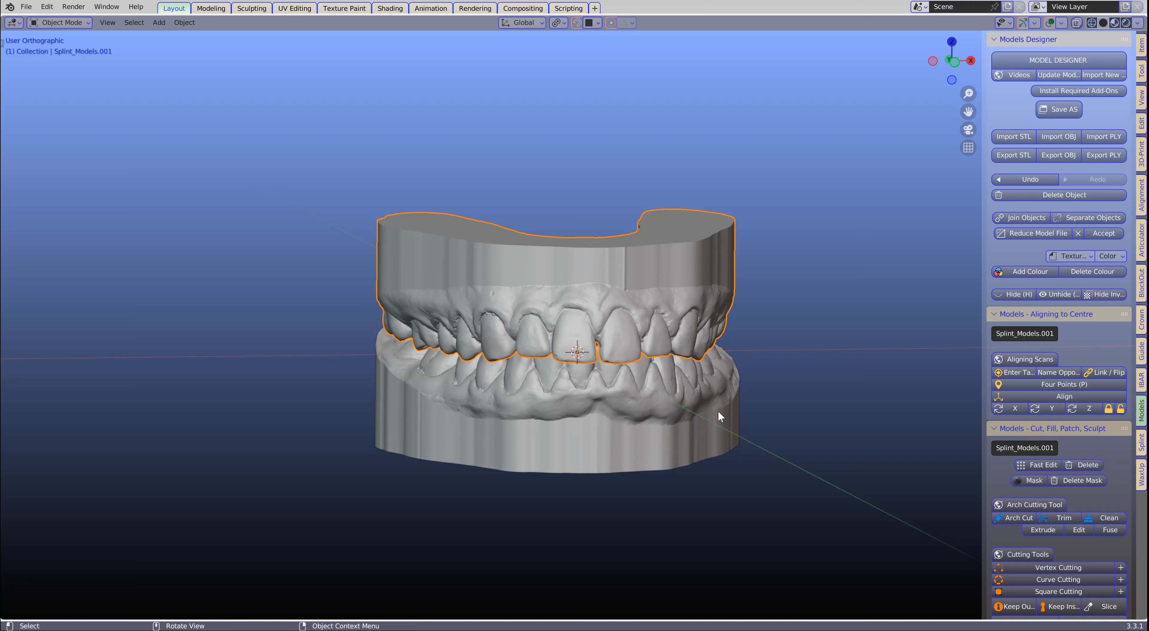
click(667, 405)
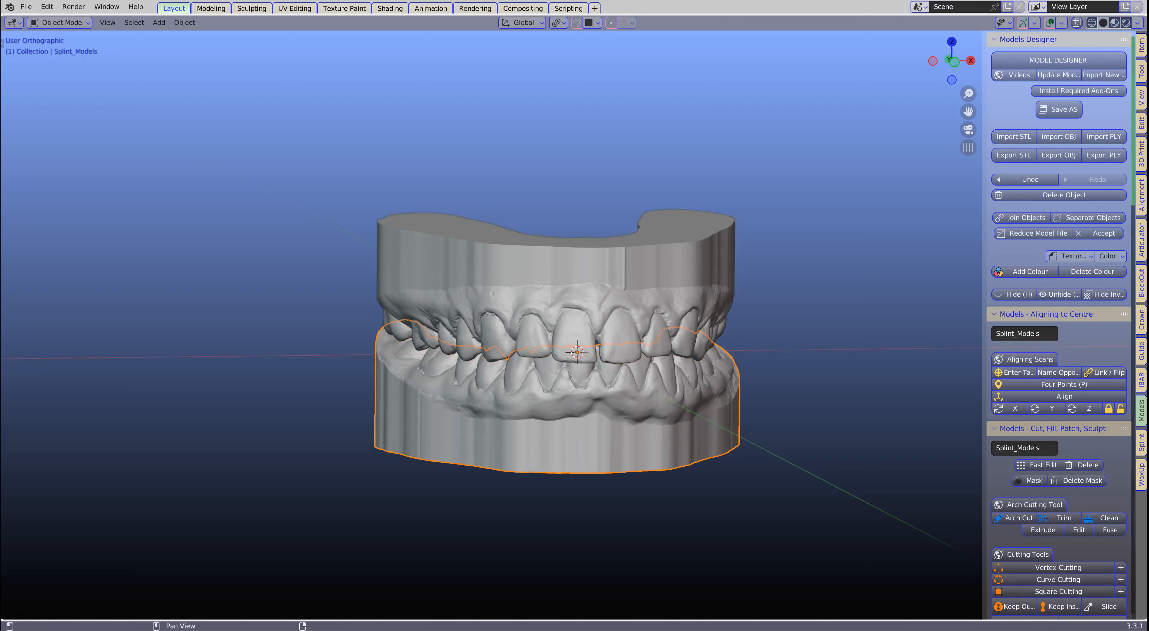
click(1141, 240)
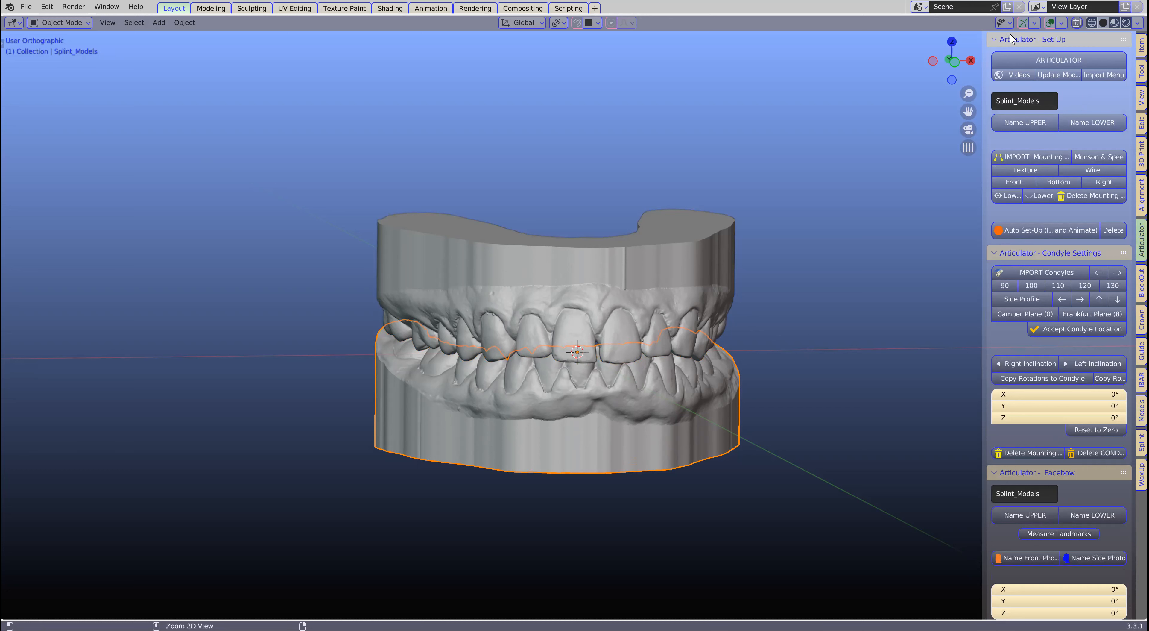
ctrl+click(1003, 41)
click(999, 40)
click(1000, 40)
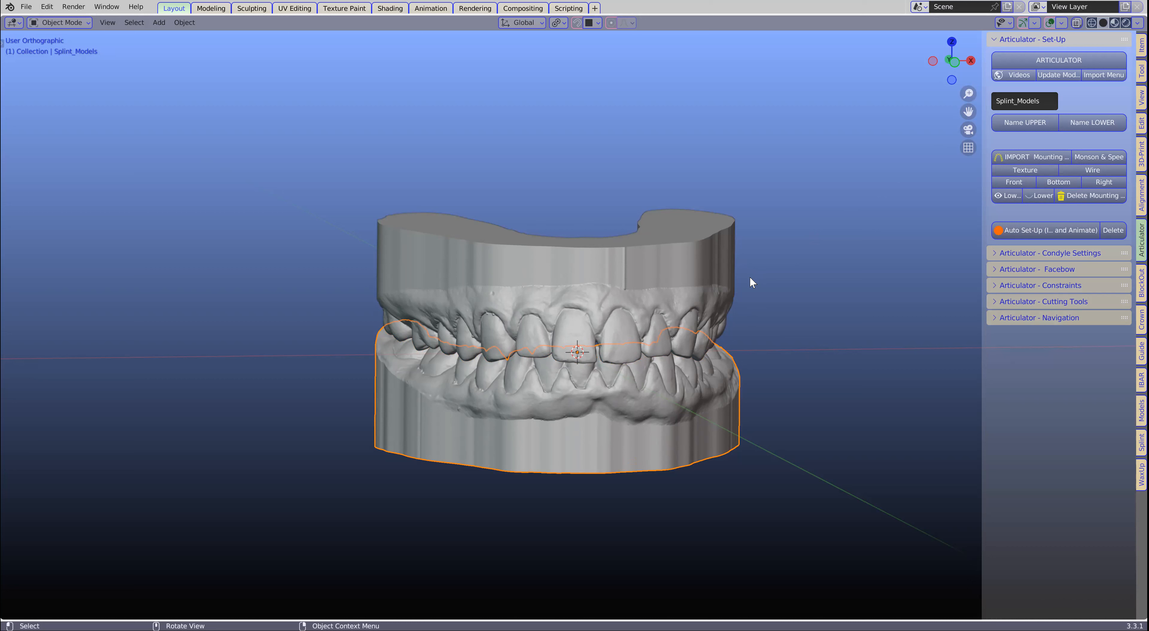
- Assign the upper jaw model as UPPER and the lower jaw model as LOWER in the articulator set-up
middle_drag(750, 277, 745, 277)
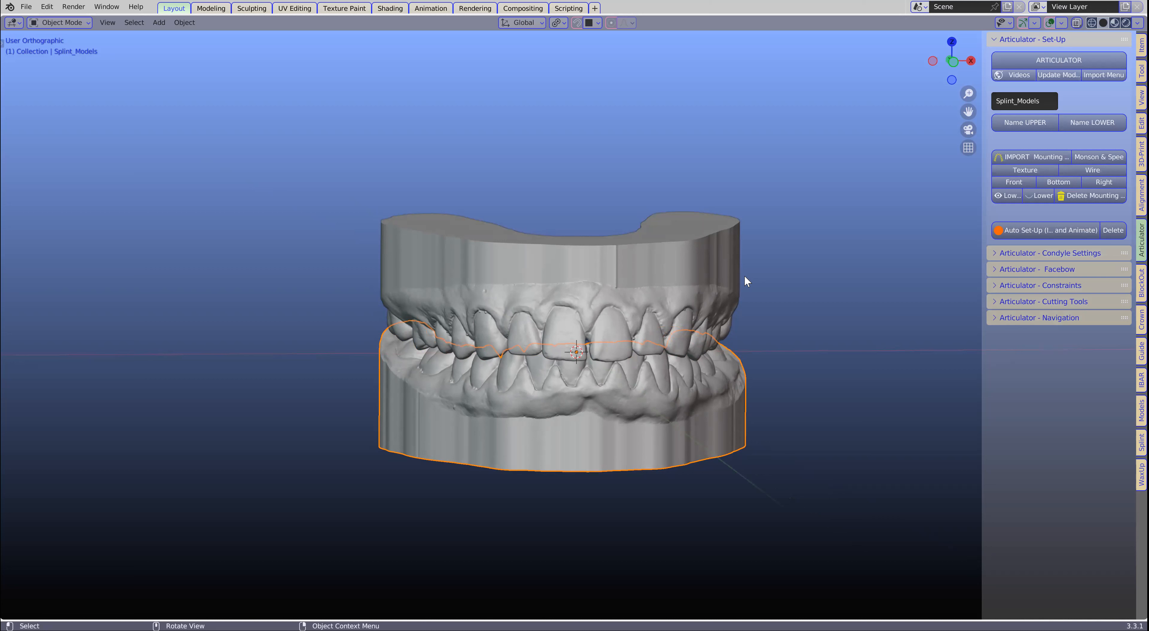
click(635, 295)
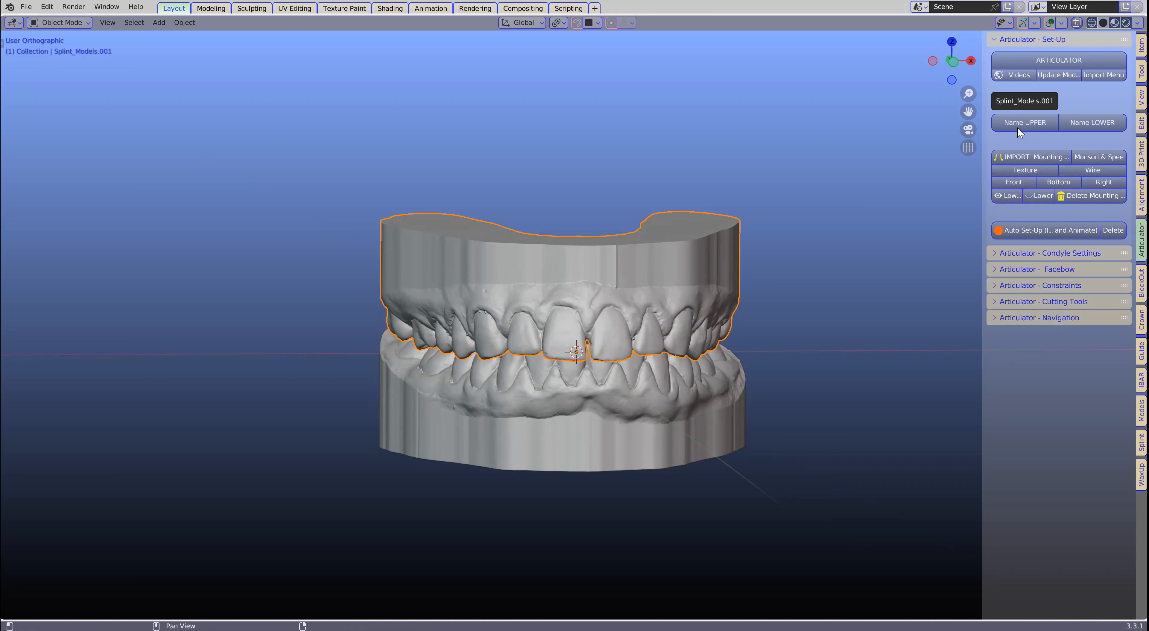
click(1029, 122)
click(584, 435)
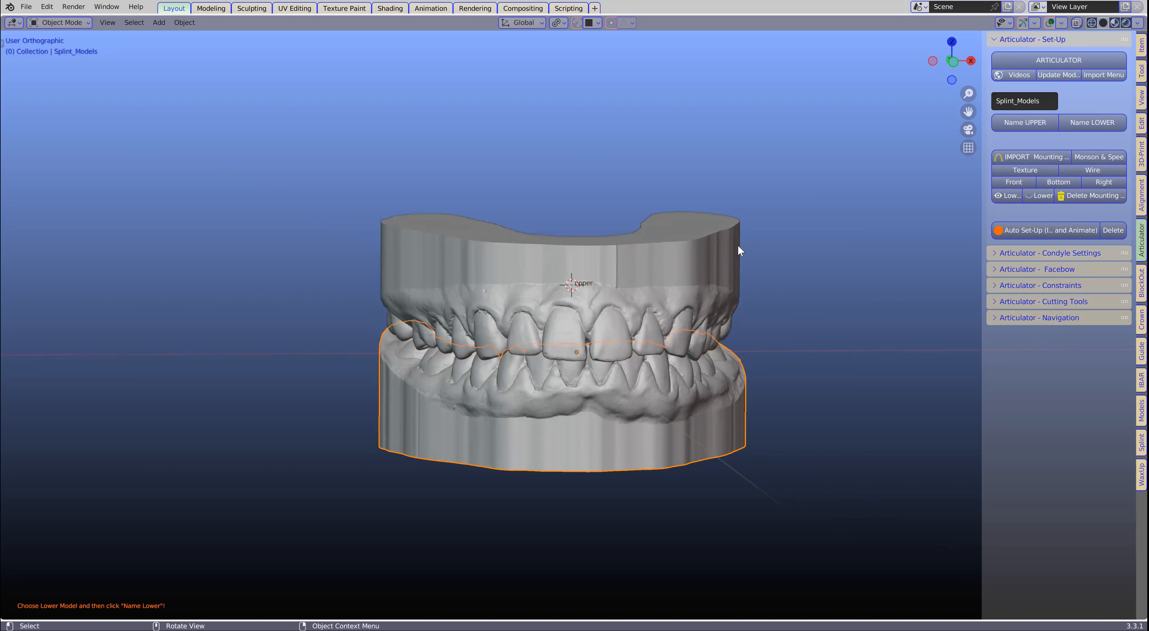
click(1087, 120)
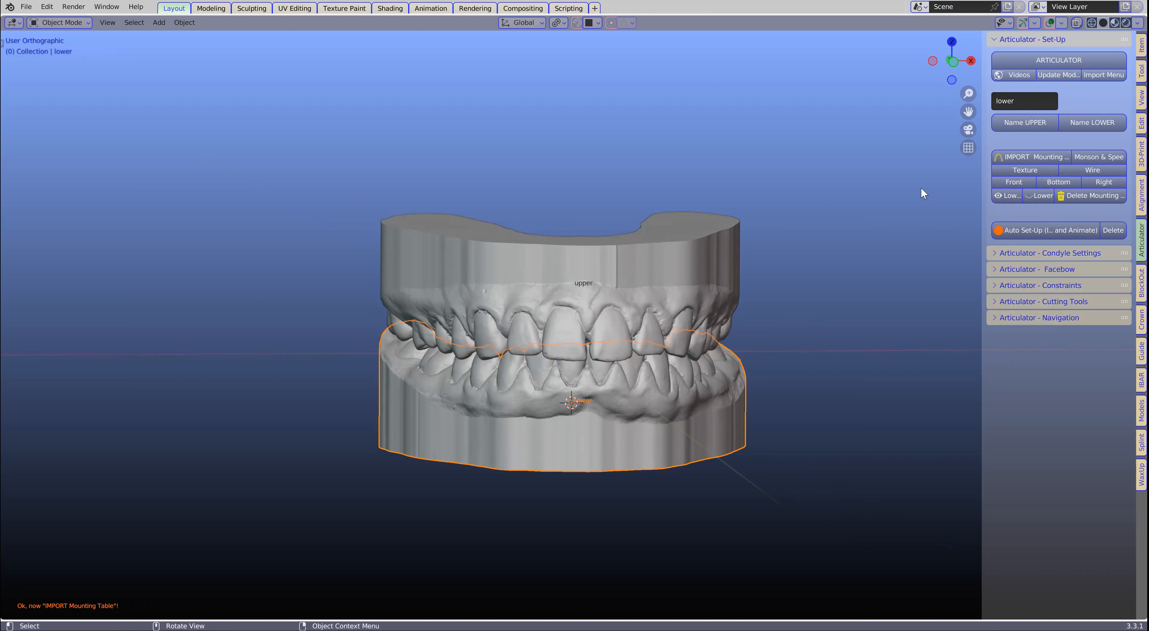
- Import the mounting table and adjust the upper model against its midline in the front view
click(1052, 156)
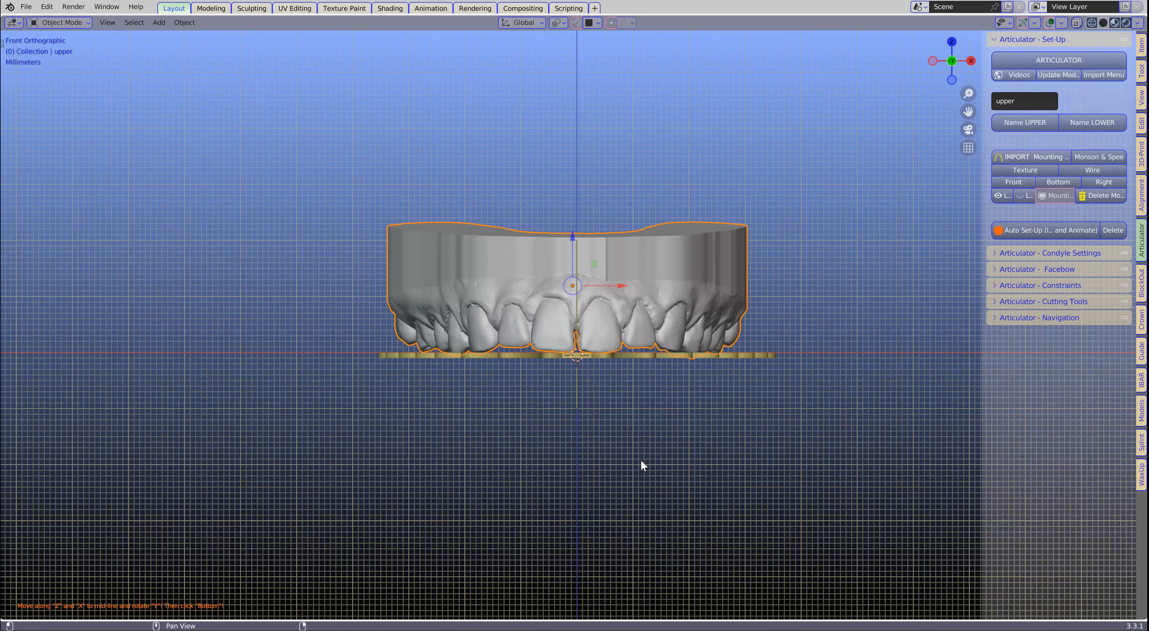
scroll(615, 257, up, 3)
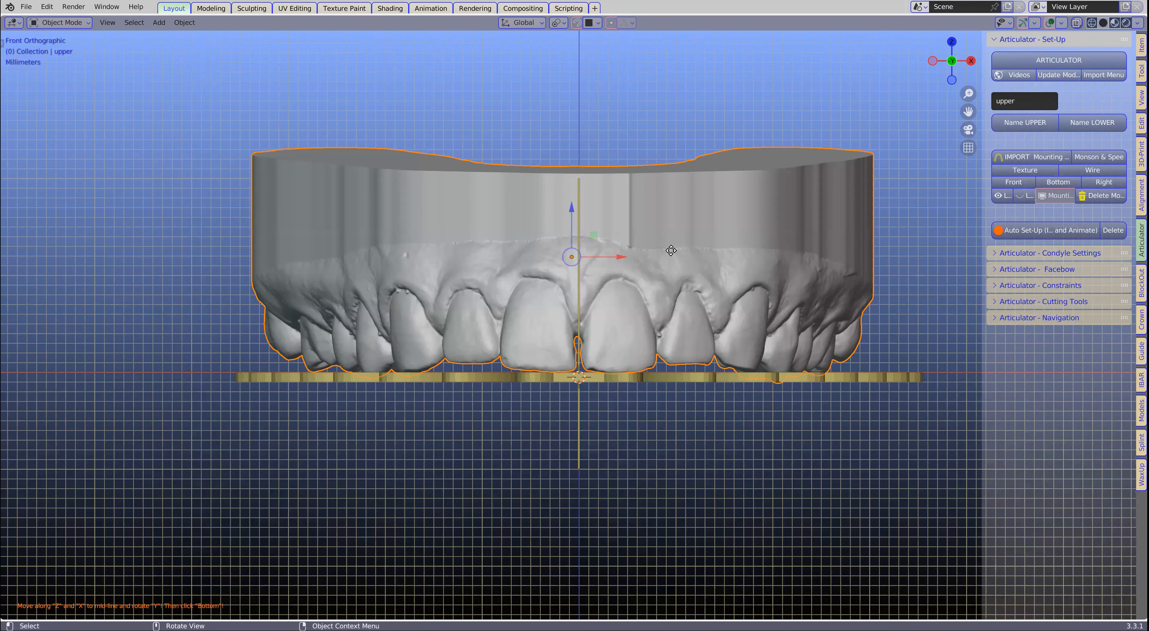
drag(625, 259, 623, 452)
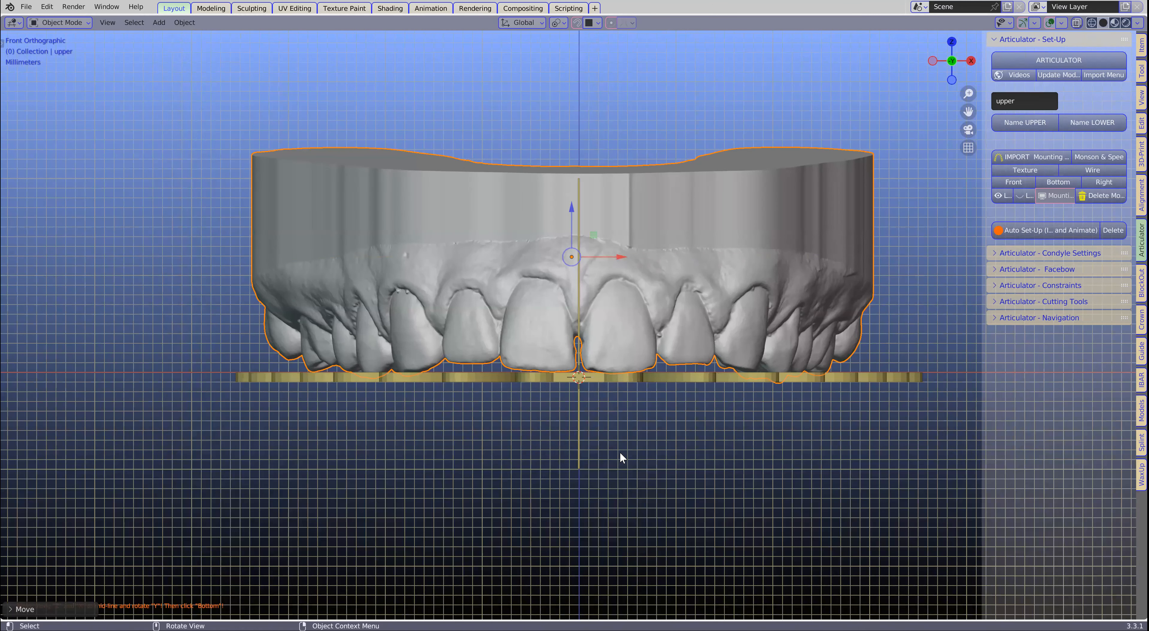
- In the bottom view, move the upper model's incisors up to the mounting table's stopper and rotate the model slightly to match the tooth outlines
click(1060, 184)
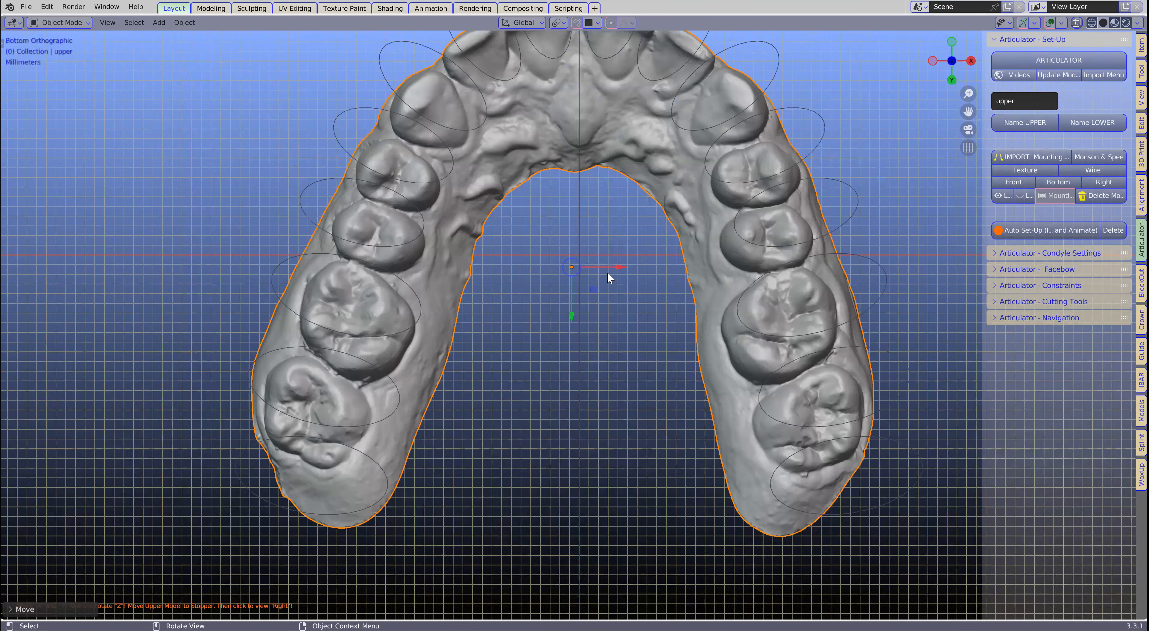
scroll(610, 277, down, 3)
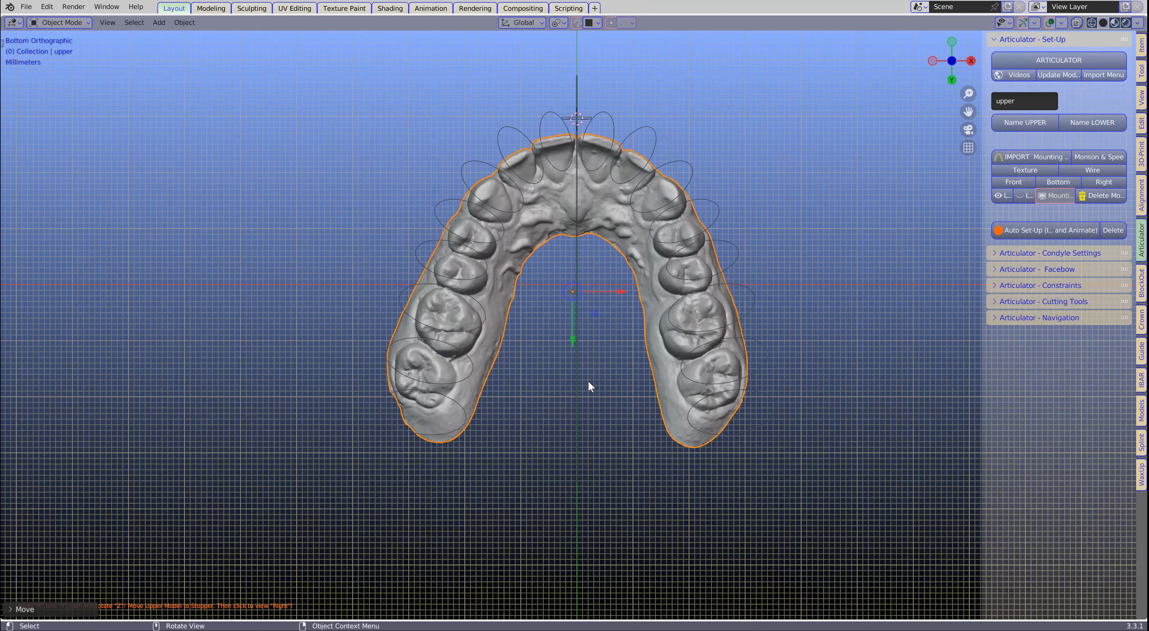
key(g)
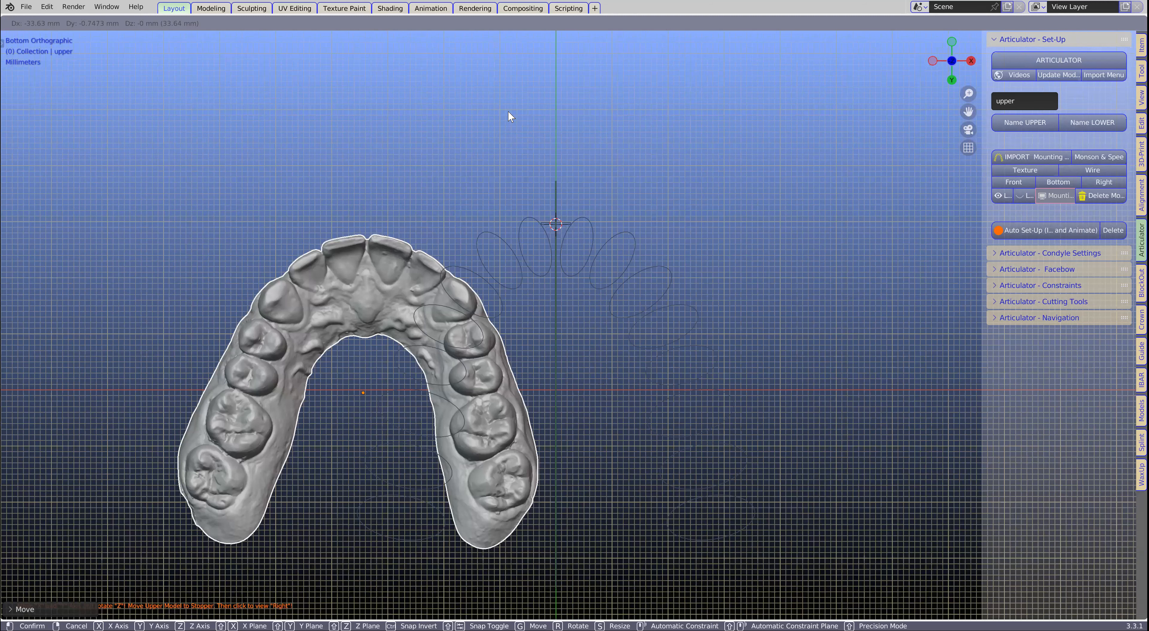
click(541, 114)
scroll(533, 114, up, 4)
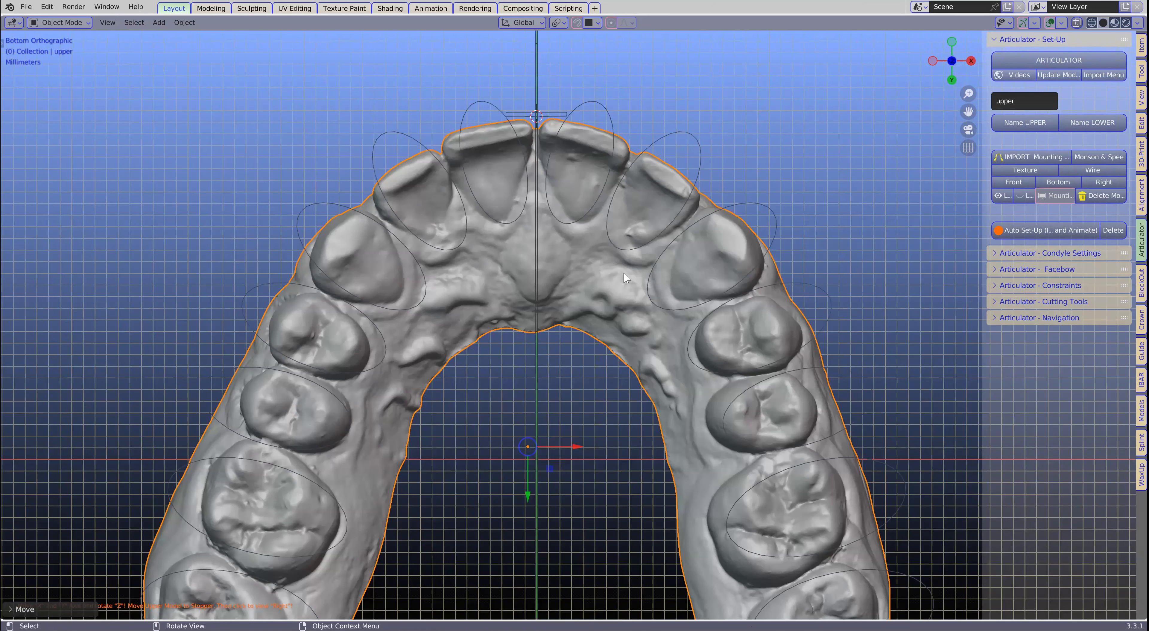
scroll(526, 270, down, 2)
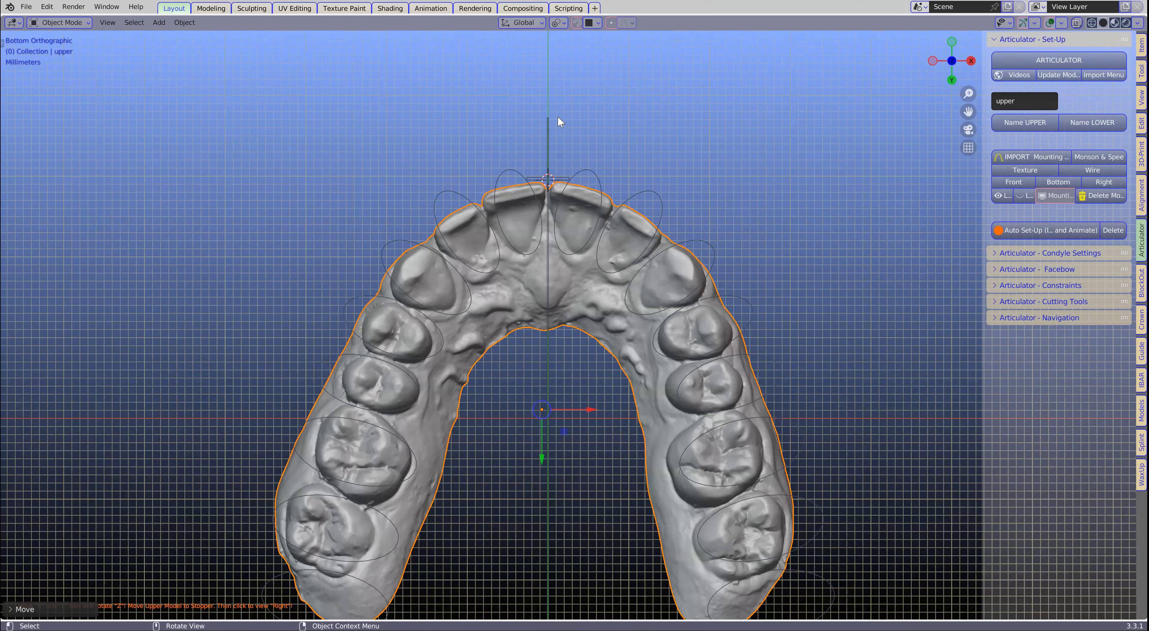
scroll(559, 117, down, 1)
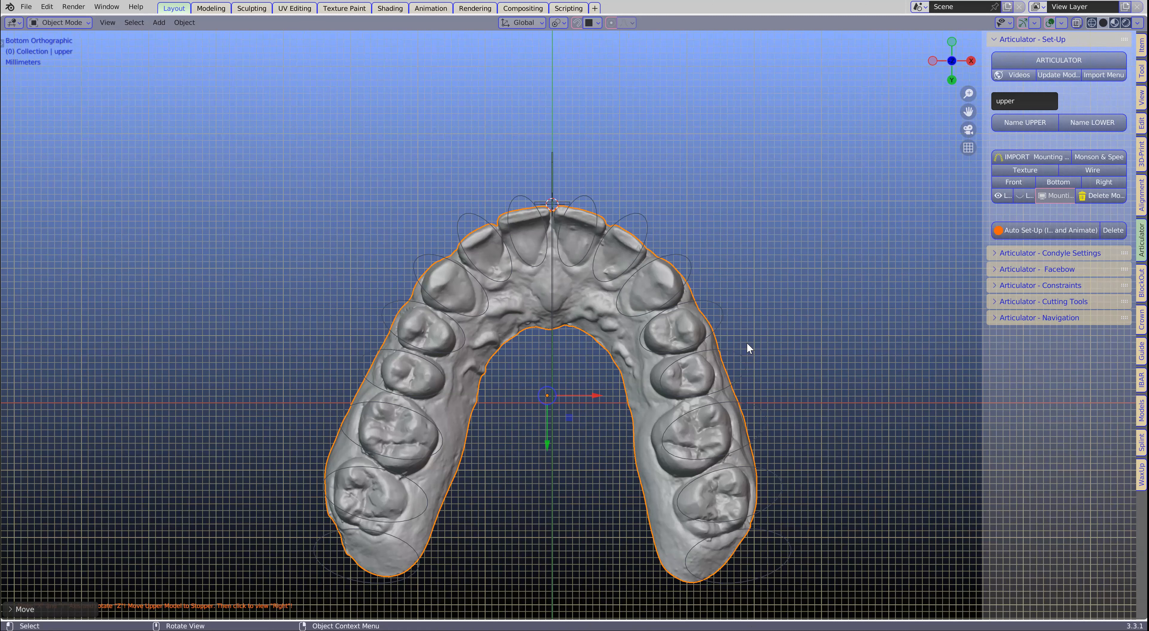
key(r)
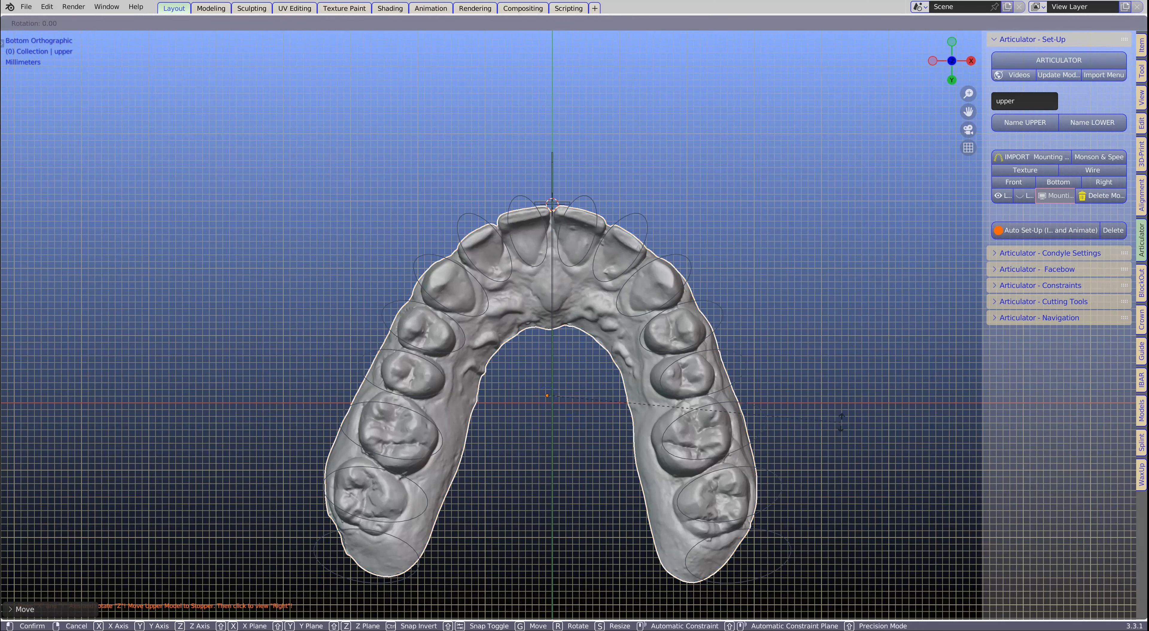
click(847, 375)
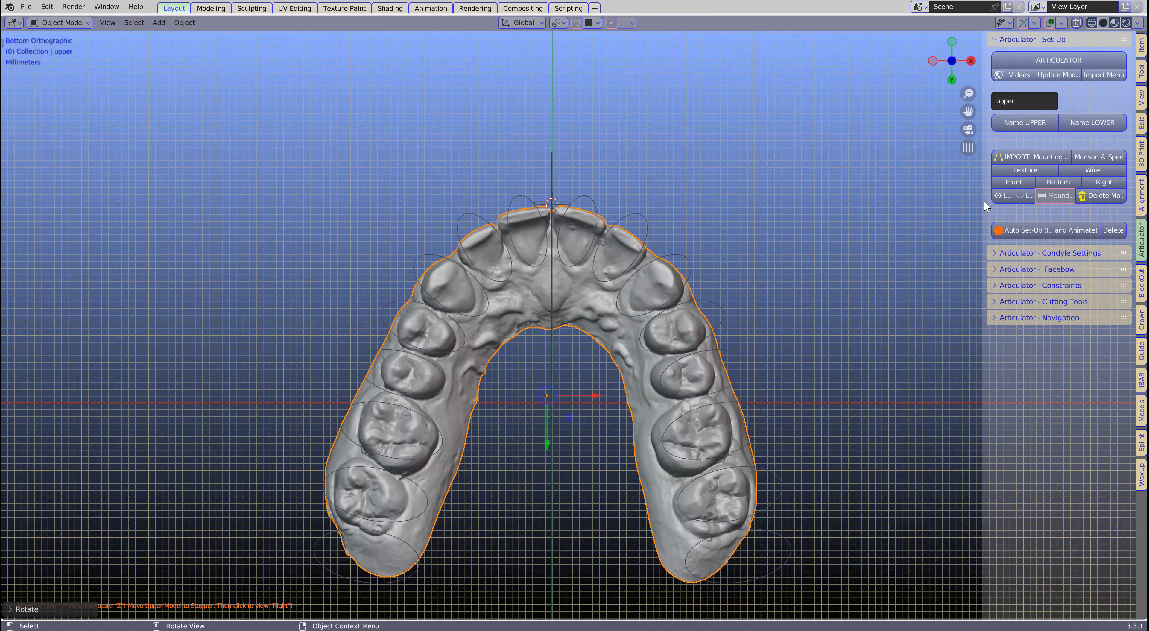
- Check the upper model from the front, and in the right view raise it slightly along Z onto the mounting table's surface
click(1016, 182)
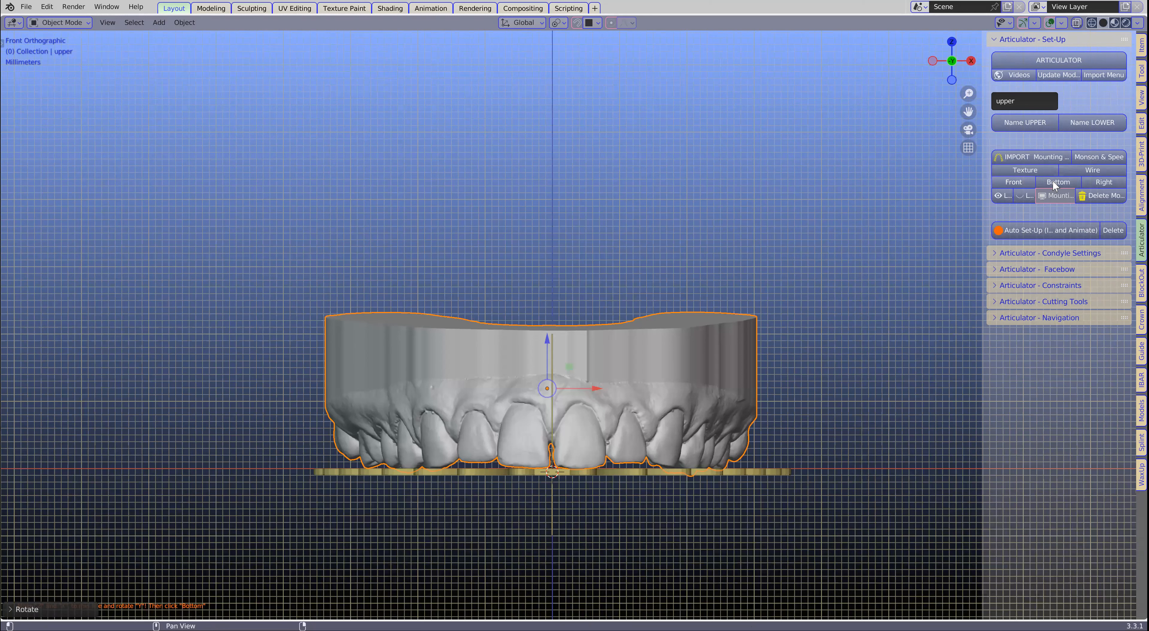
click(1103, 182)
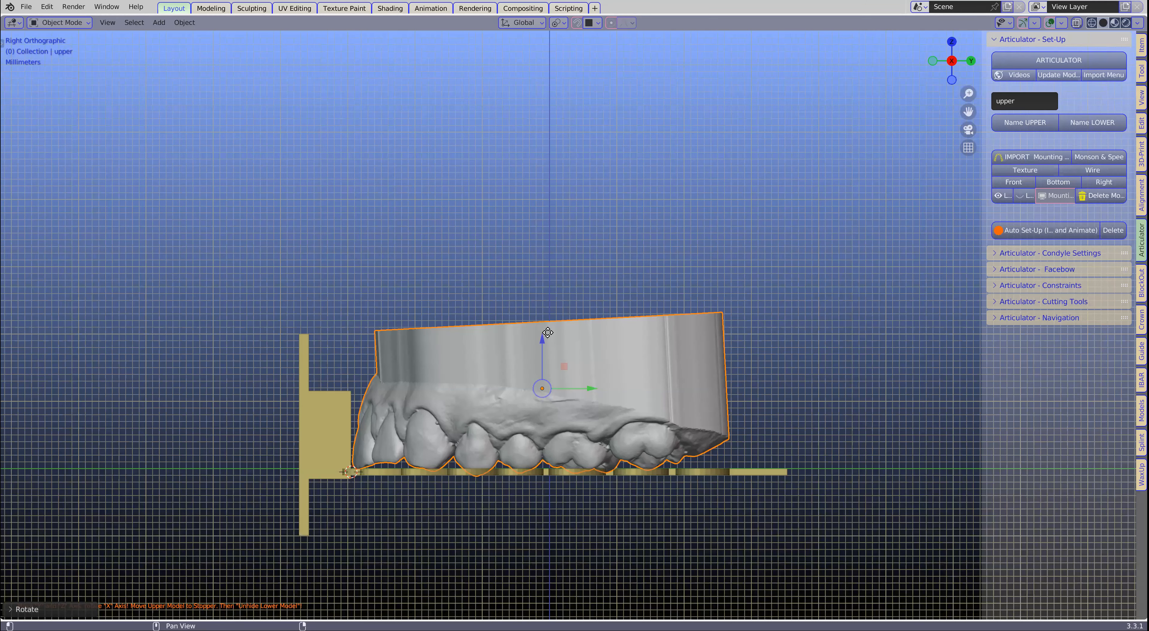
drag(548, 332, 548, 327)
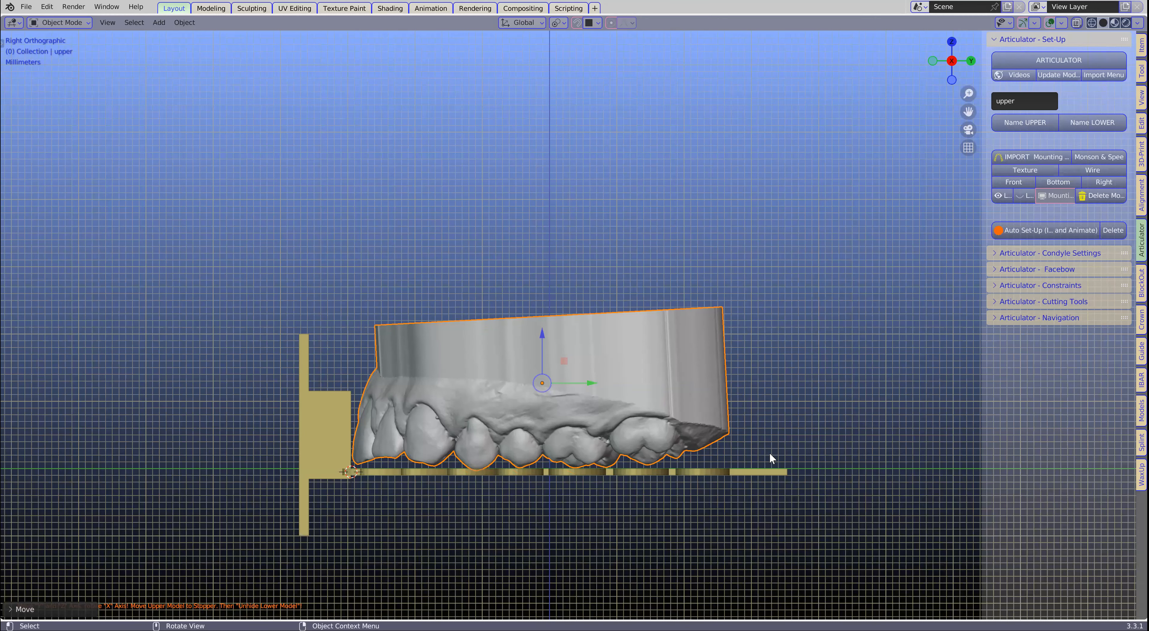
scroll(811, 381, down, 2)
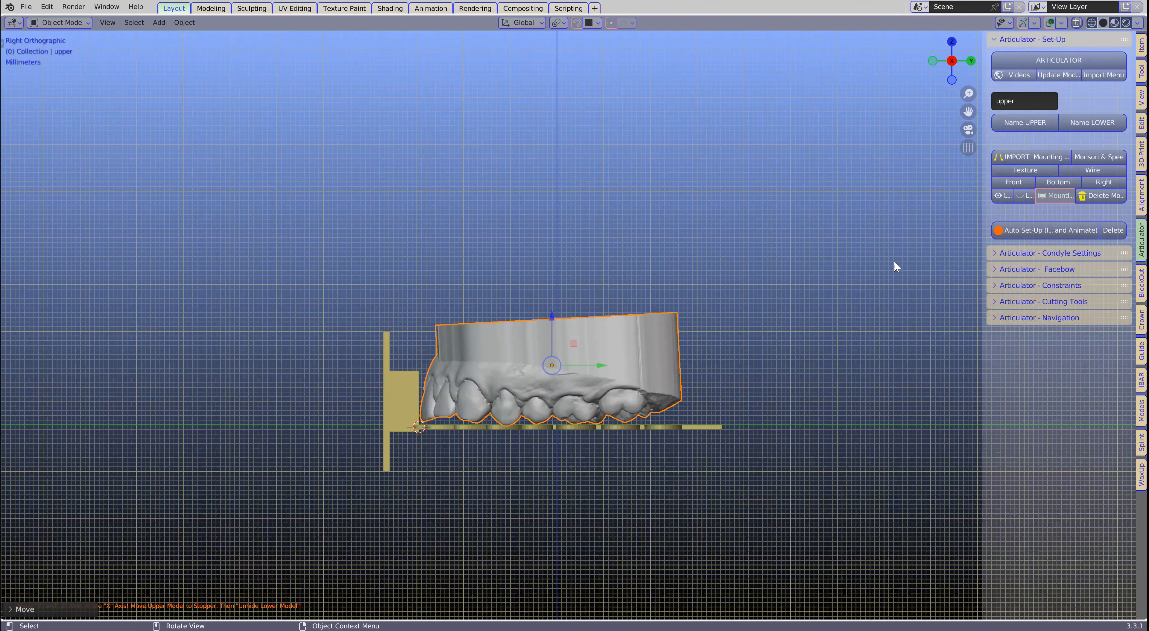
- Widen the sidebar so its labels are readable and delete the mounting table
click(994, 268)
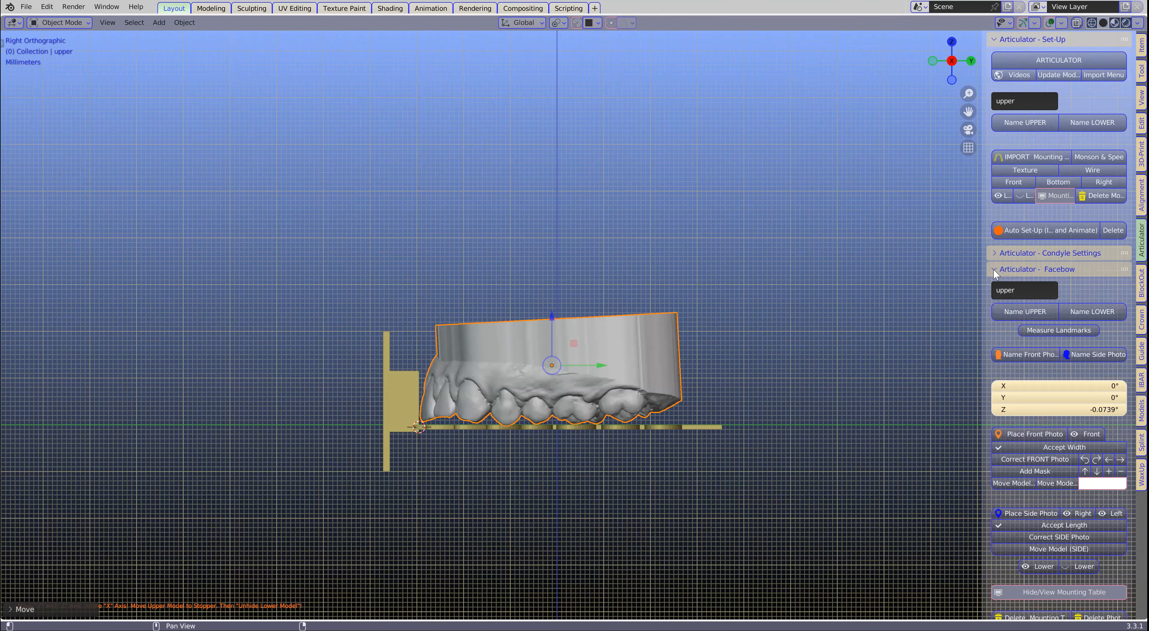
click(994, 269)
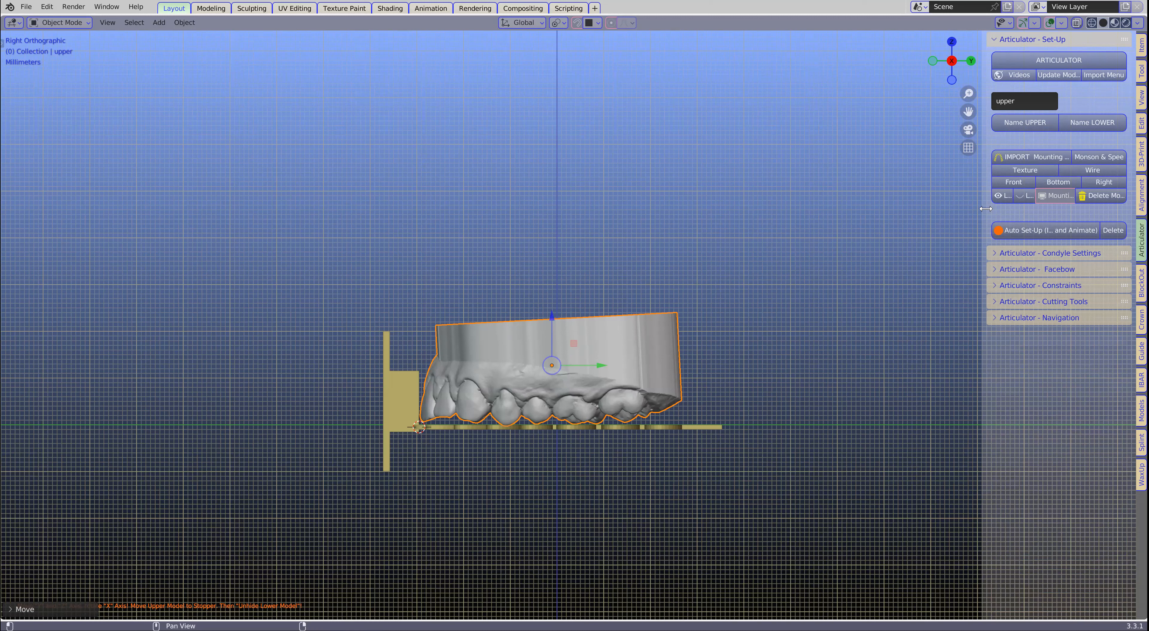
drag(985, 208, 821, 223)
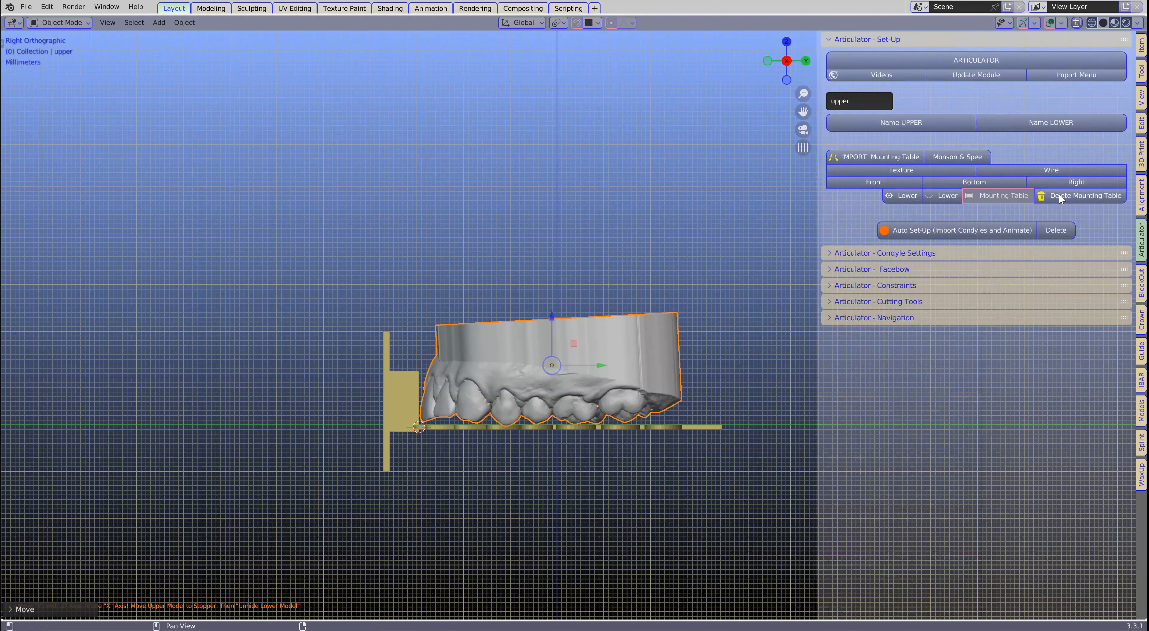
click(1080, 196)
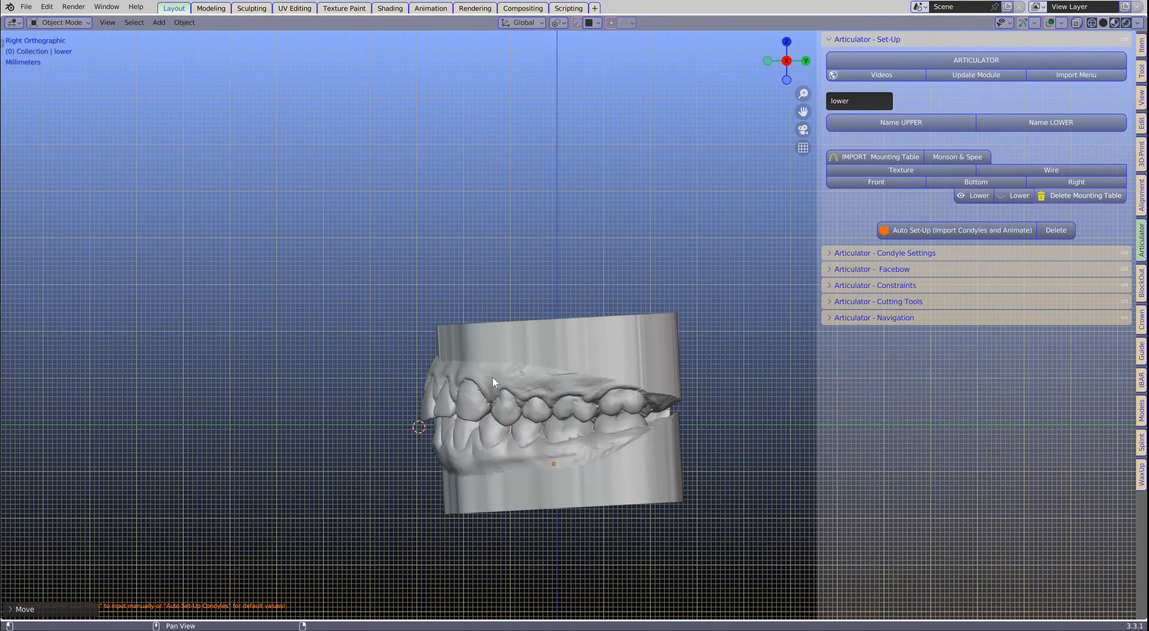
- Expand the Condyle Settings and run the Auto Set-Up that imports the condyles and animates the articulator
middle_drag(487, 470, 618, 478)
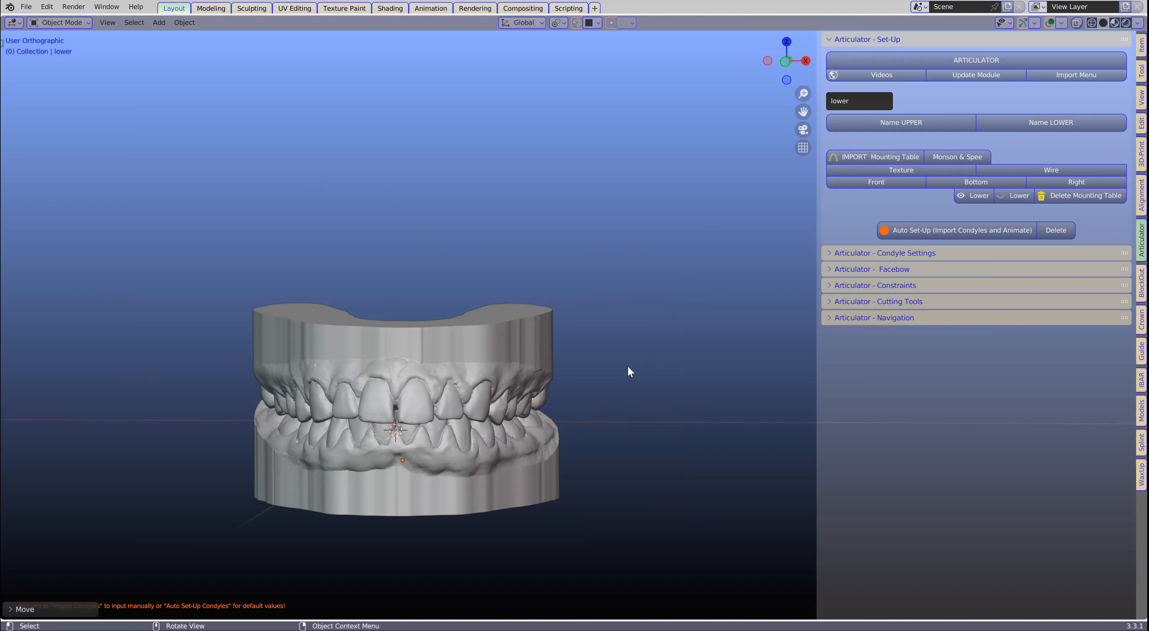
mouse_move(602, 378)
middle_down()
mouse_move(583, 390)
mouse_move(601, 379)
middle_up()
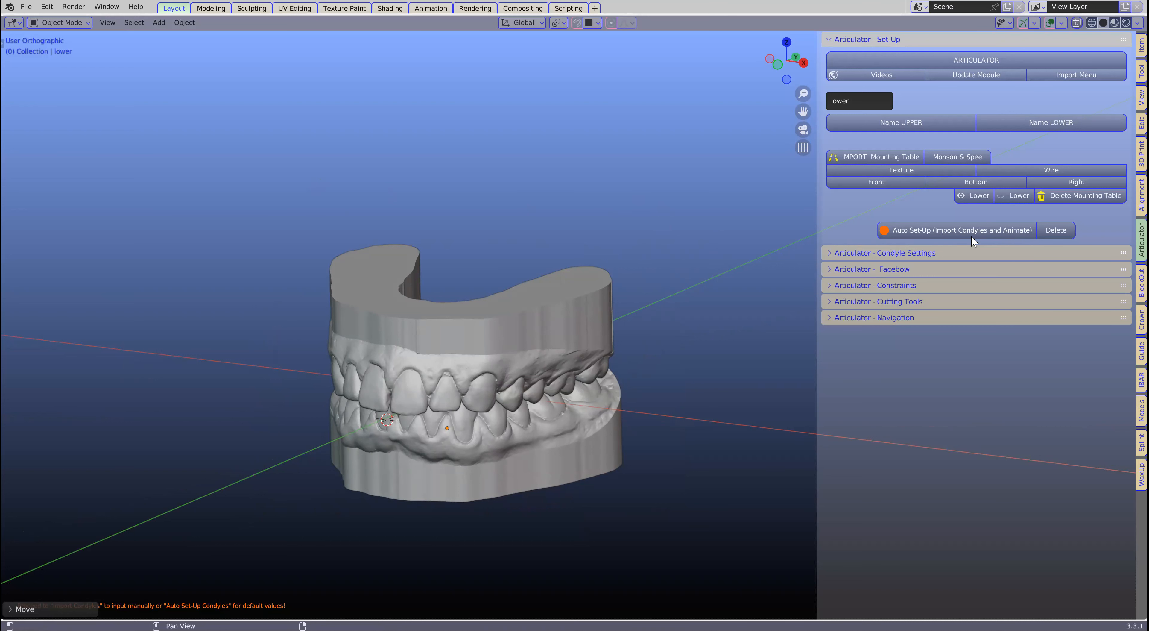
click(831, 252)
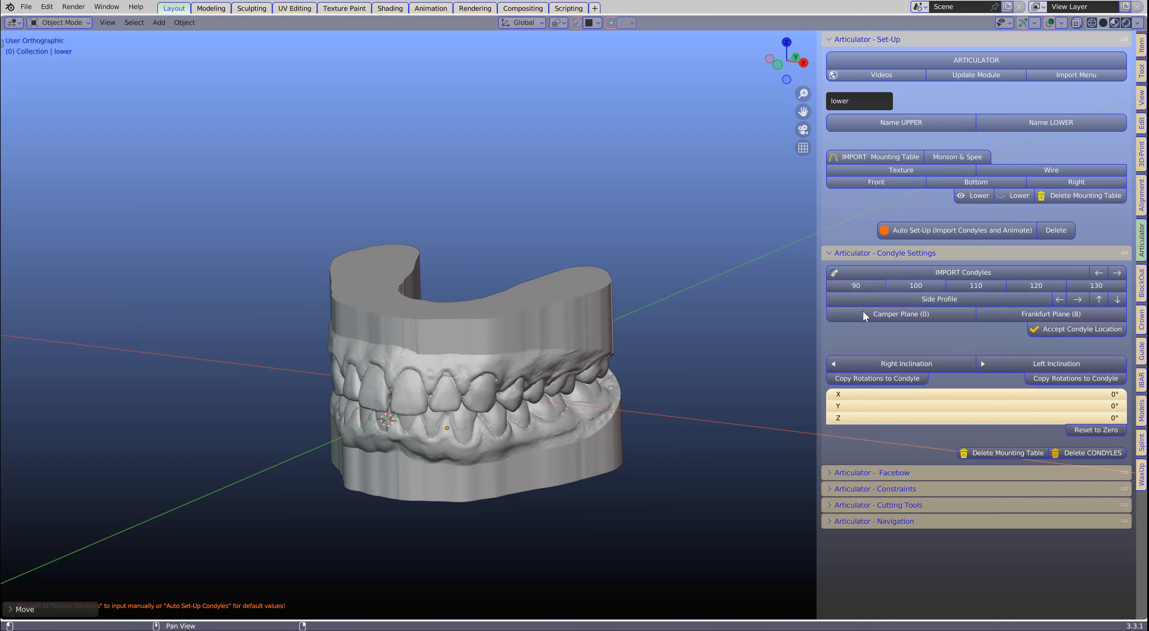
click(934, 230)
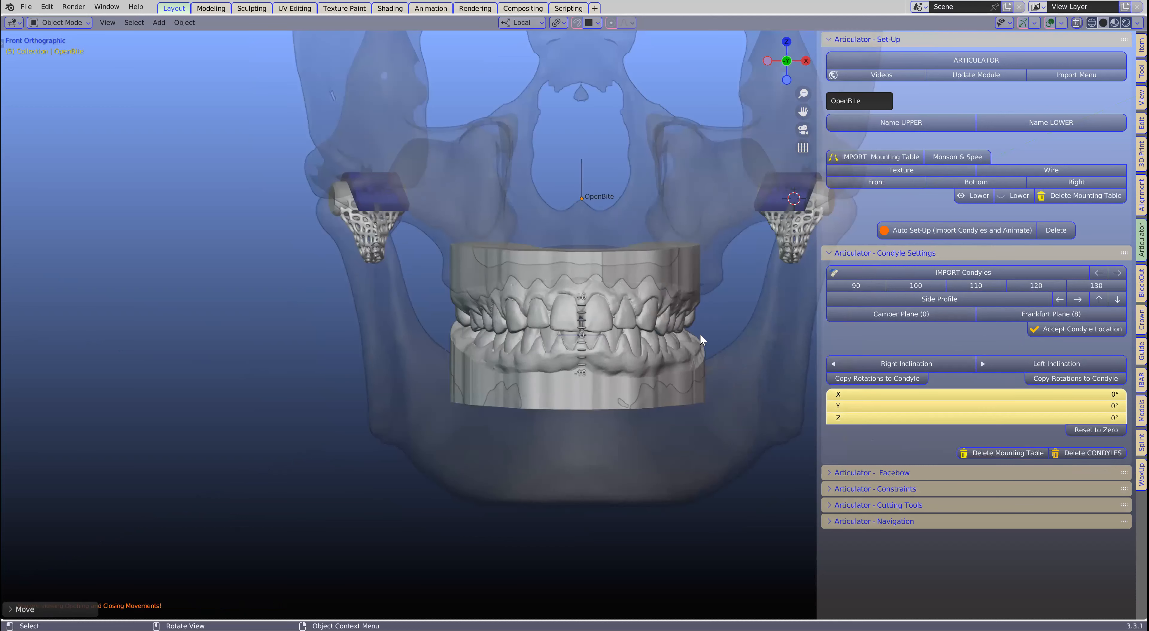
- Expand the articulator's Navigation section and view the right excursive jaw movement with the whole skull in frame
shift+middle_drag(618, 323, 484, 365)
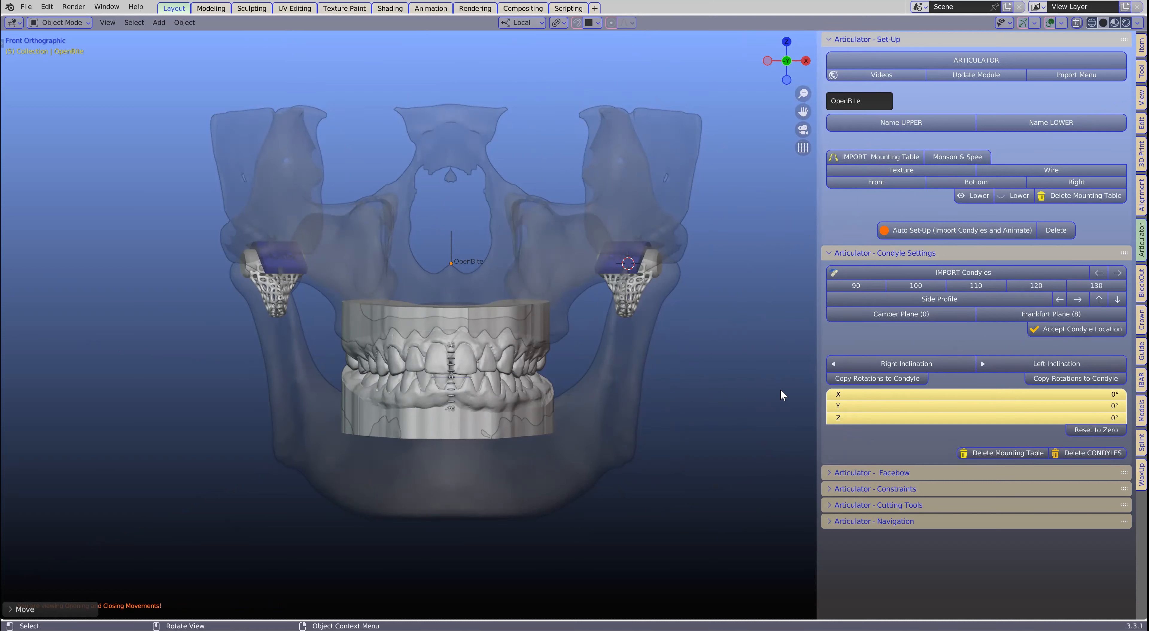
click(829, 521)
scroll(936, 403, down, 3)
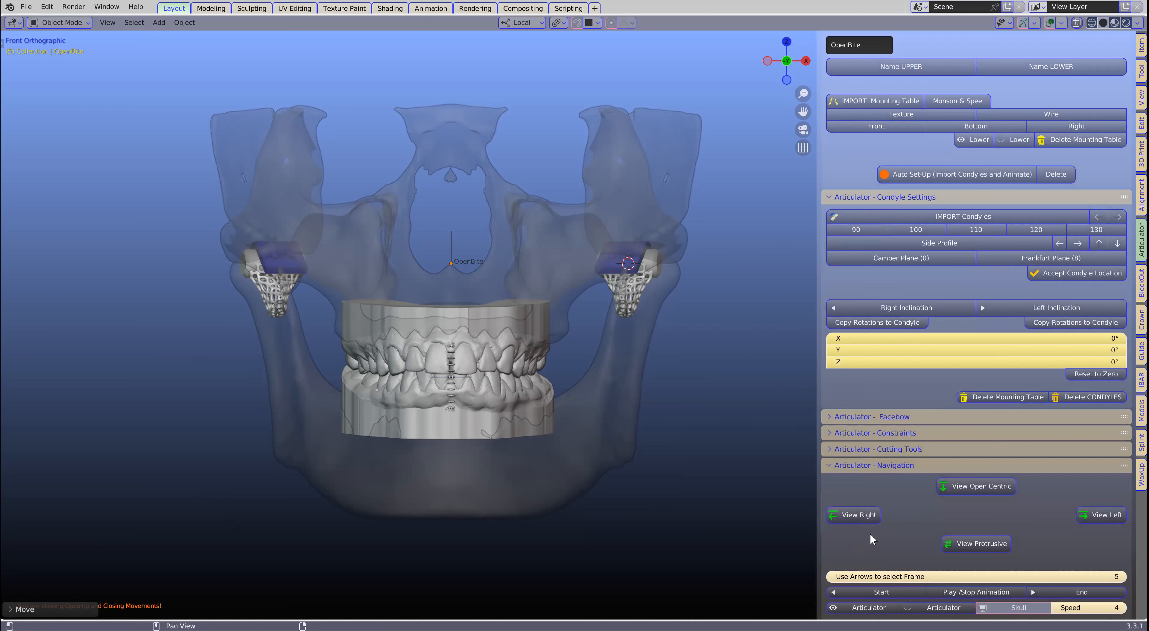
click(863, 516)
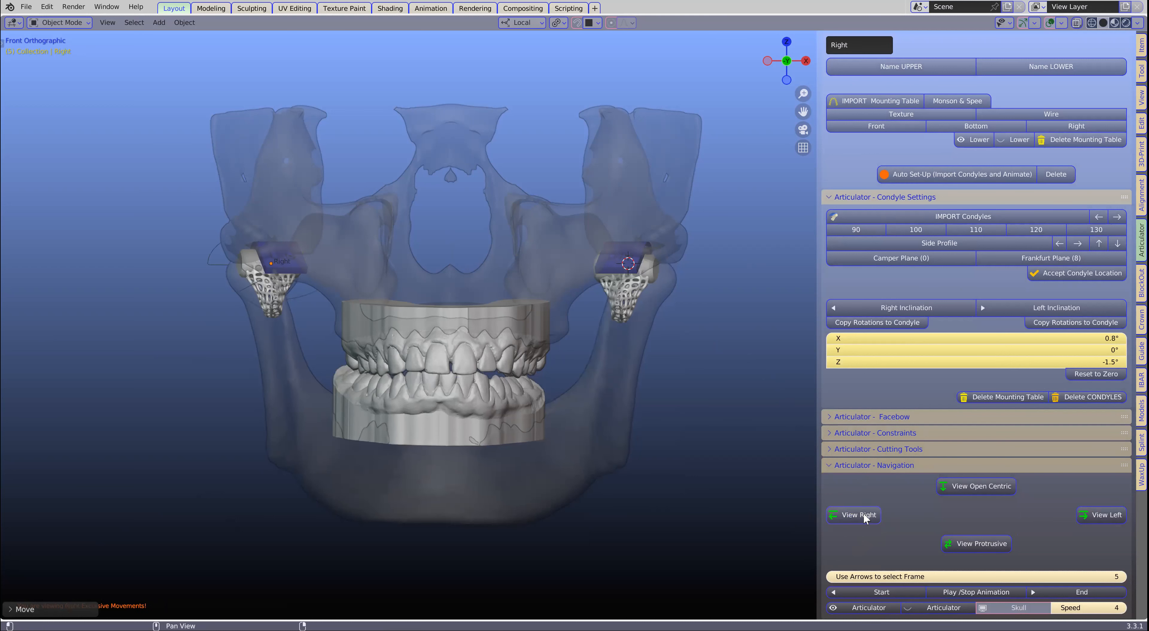
- View the left excursive, open centric and protrusive jaw movements, finishing on the open centric movement
click(1105, 515)
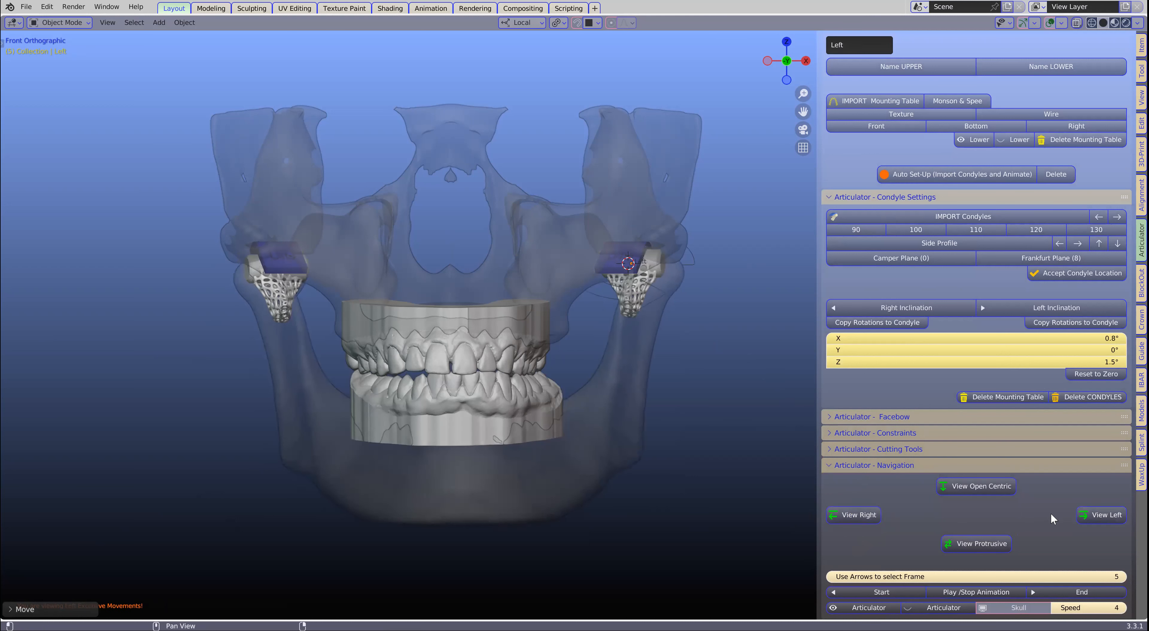
click(981, 486)
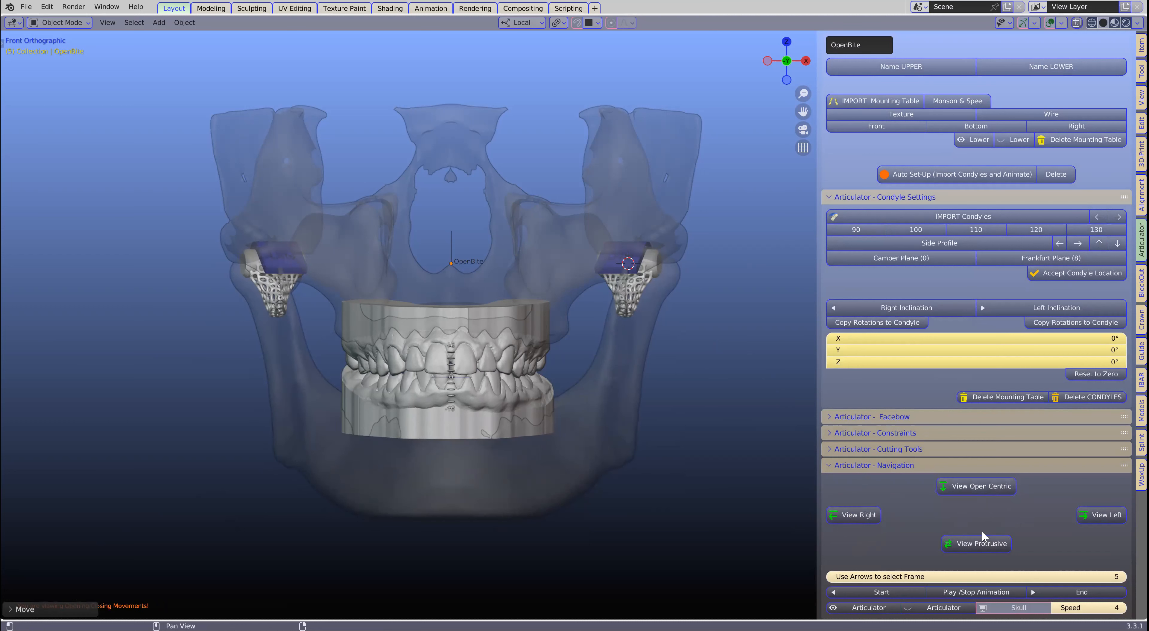
click(979, 545)
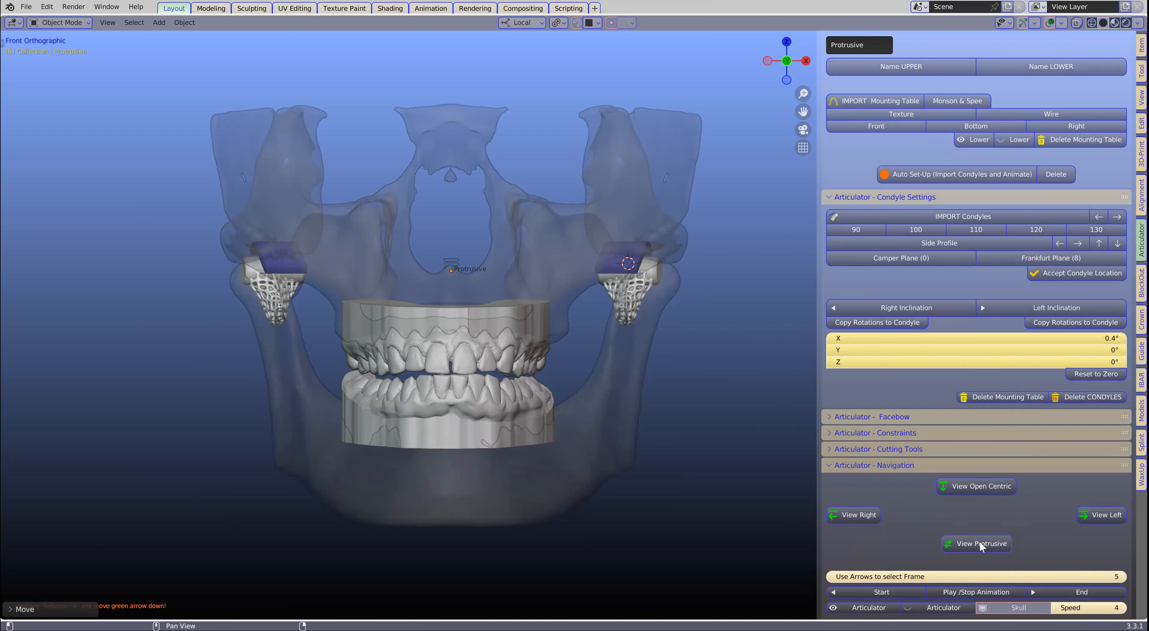
click(978, 484)
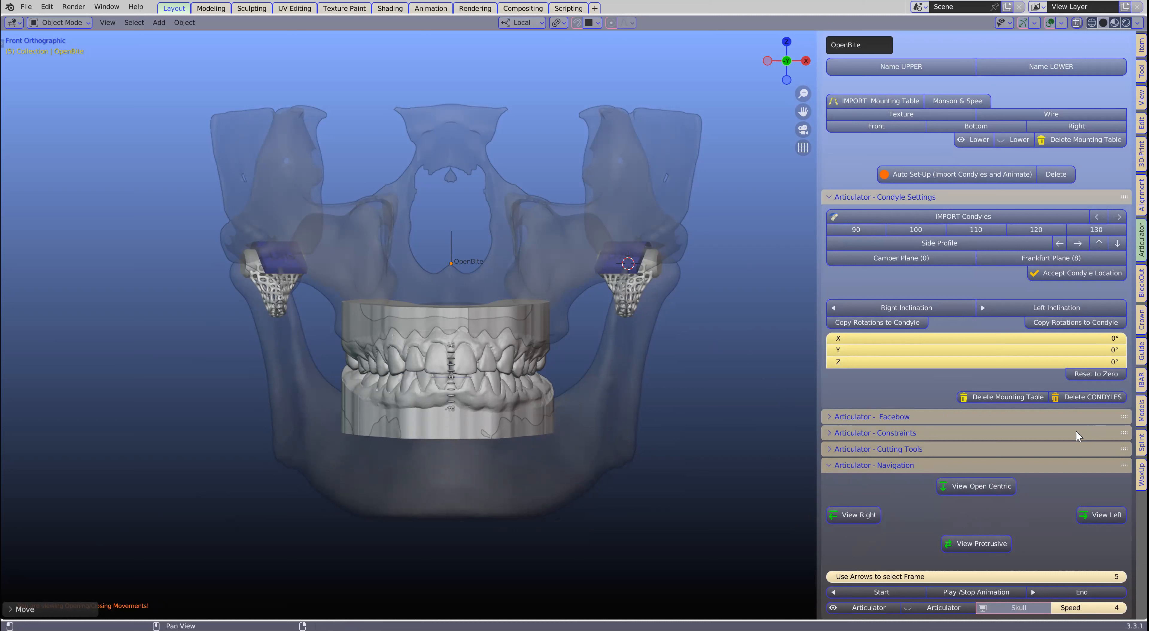
- Show only the articulator's Constraints section expanded, and split off an Outliner area beside the viewport, wide enough to read the scene collections
click(833, 433)
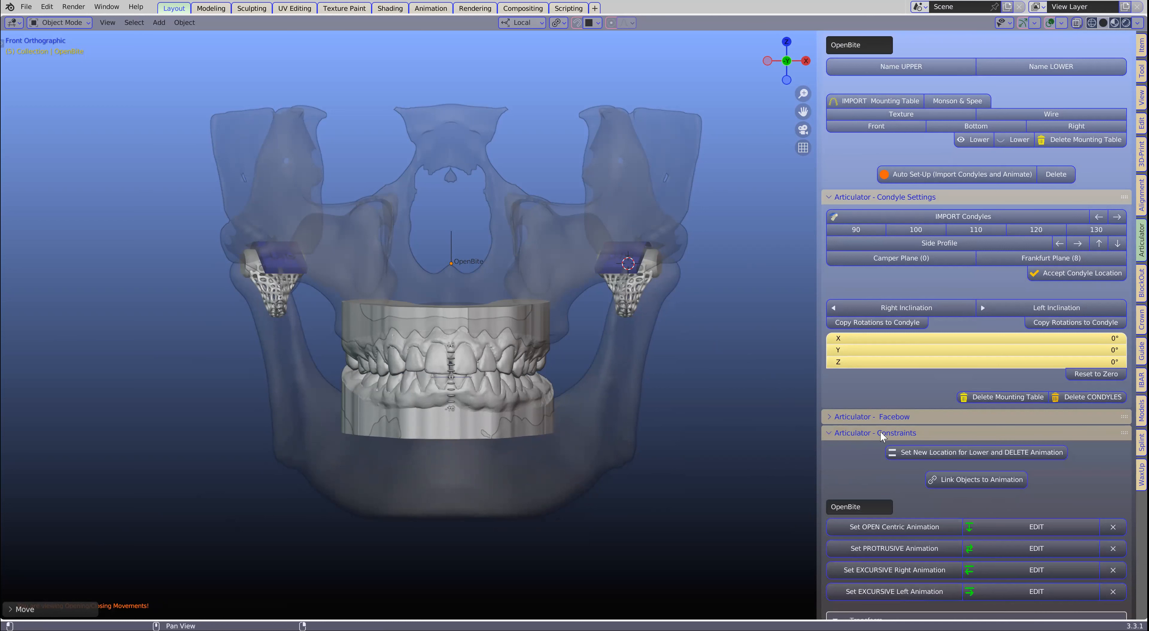
ctrl+click(961, 431)
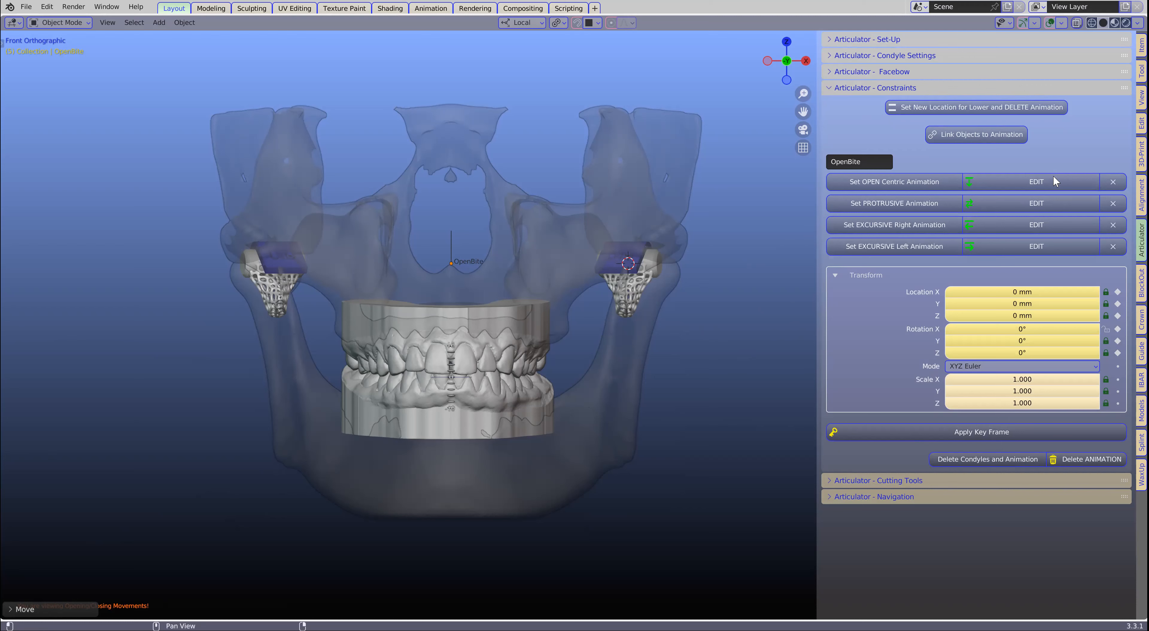
drag(1146, 18, 933, 62)
click(952, 23)
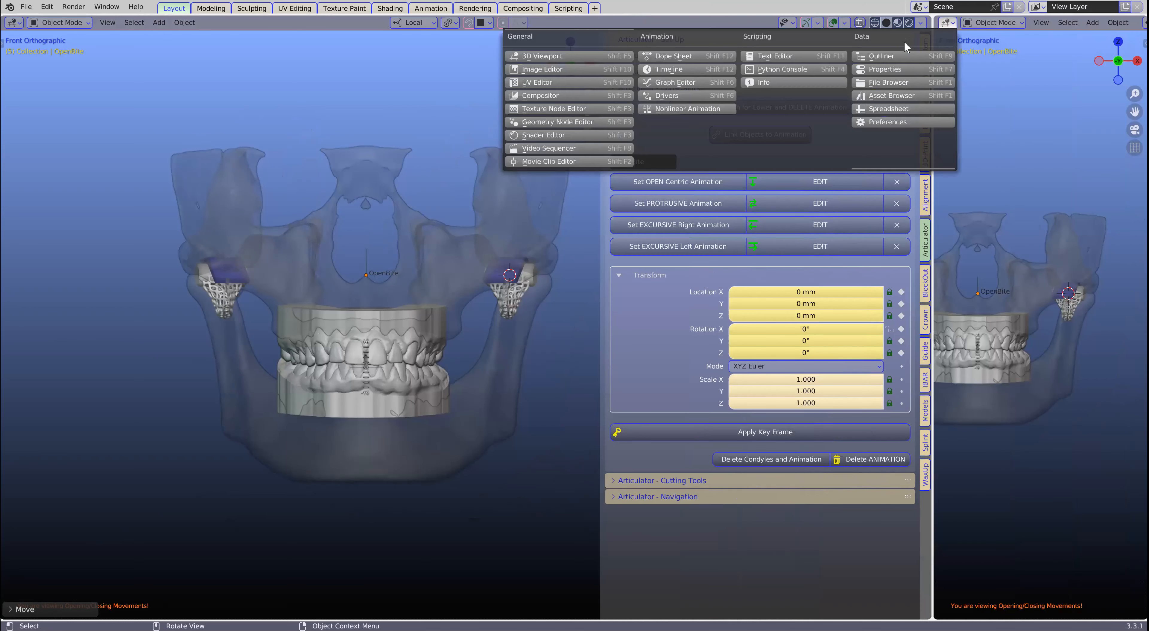
click(889, 53)
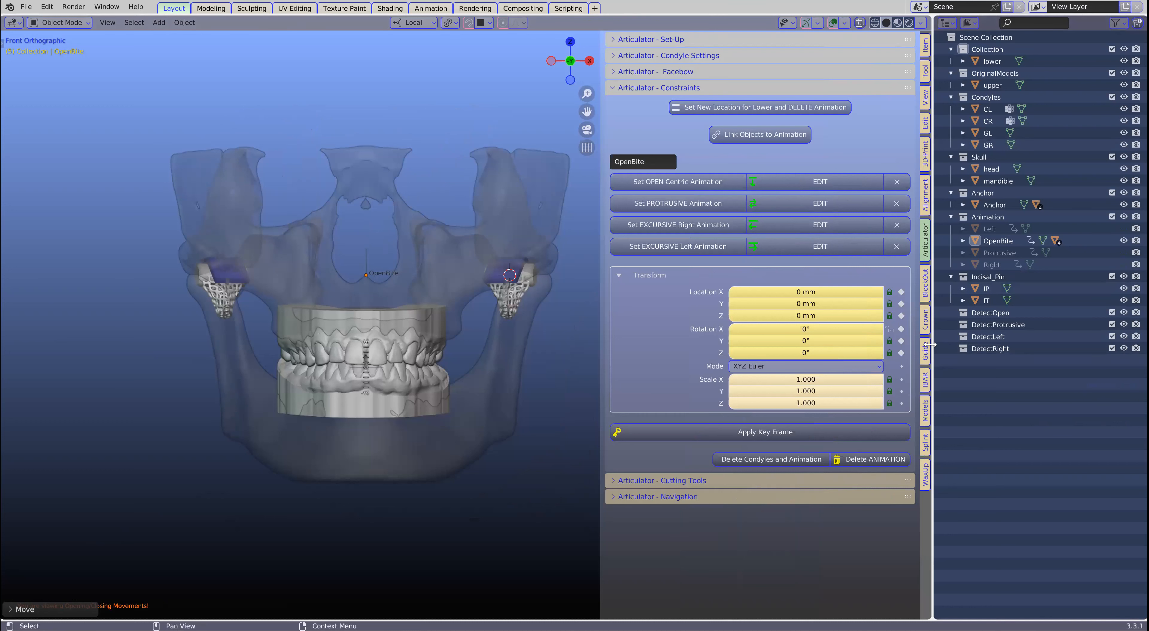
drag(930, 344, 809, 375)
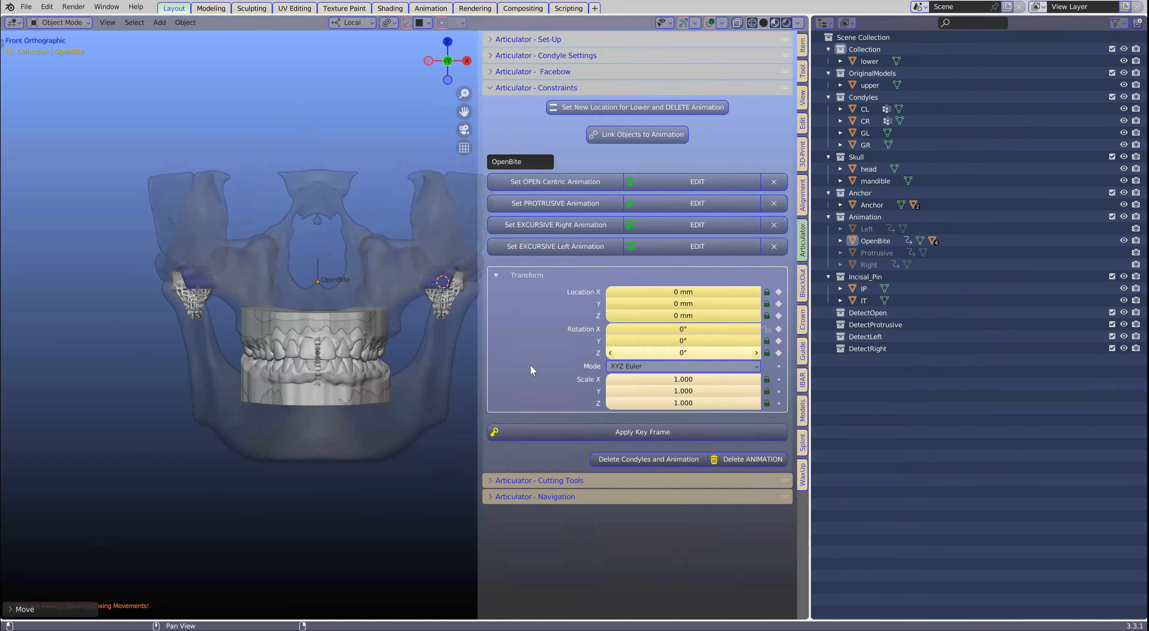
- Inspect the CL and CR condyle objects and the Condyles collection in the slightly widened Outliner
click(868, 110)
click(863, 119)
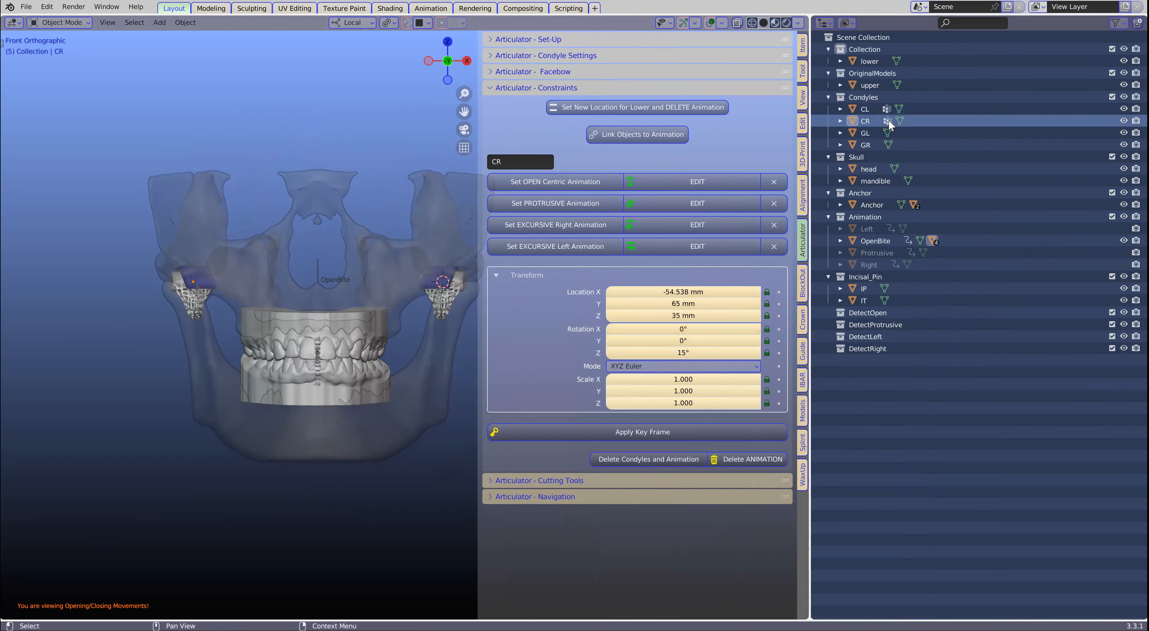
click(870, 97)
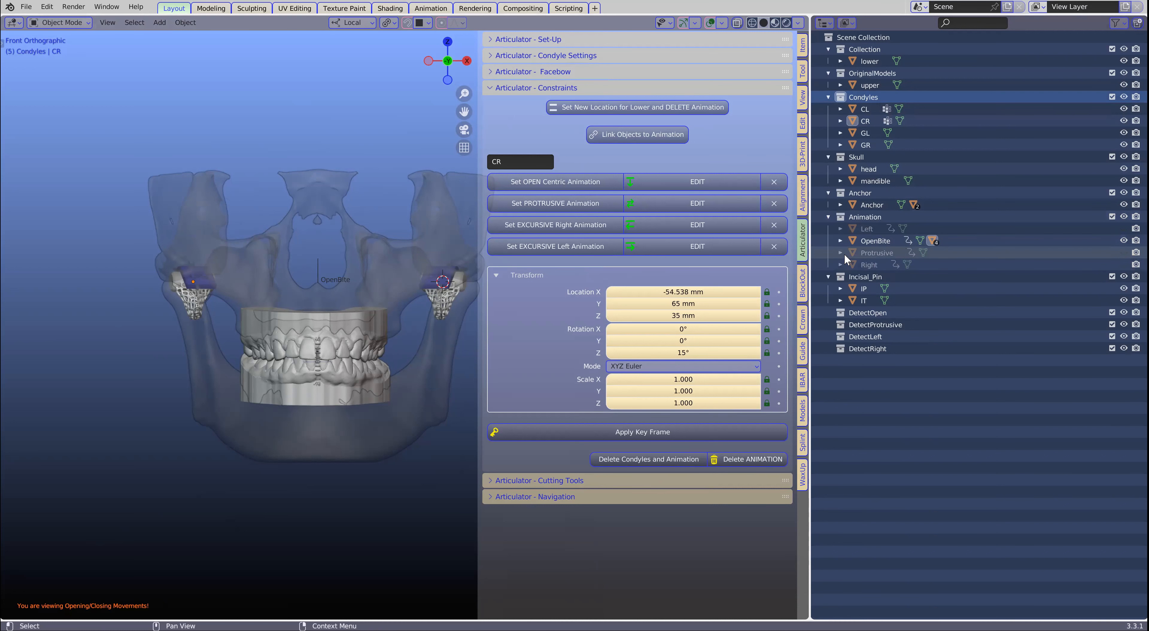
mouse_move(810, 261)
mouse_down()
mouse_move(840, 251)
mouse_move(791, 251)
mouse_up()
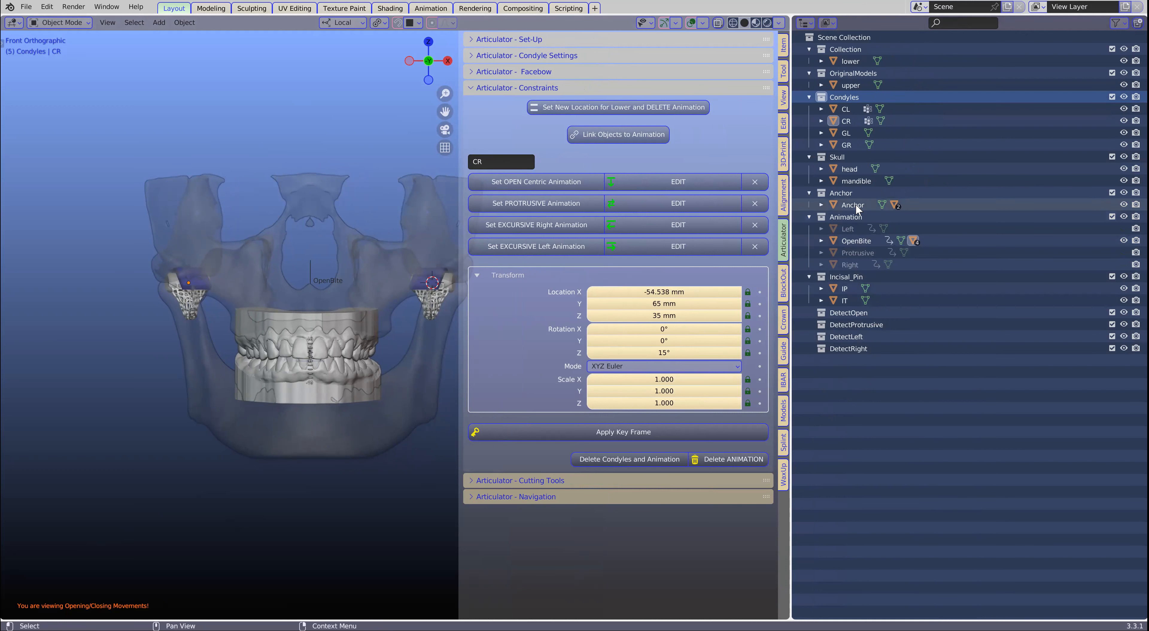
- Examine the mounted models from behind, both close up on the inner tooth surfaces and with the condyles and skull in frame
middle_drag(345, 377, 313, 369)
scroll(346, 415, up, 5)
scroll(338, 488, up, 2)
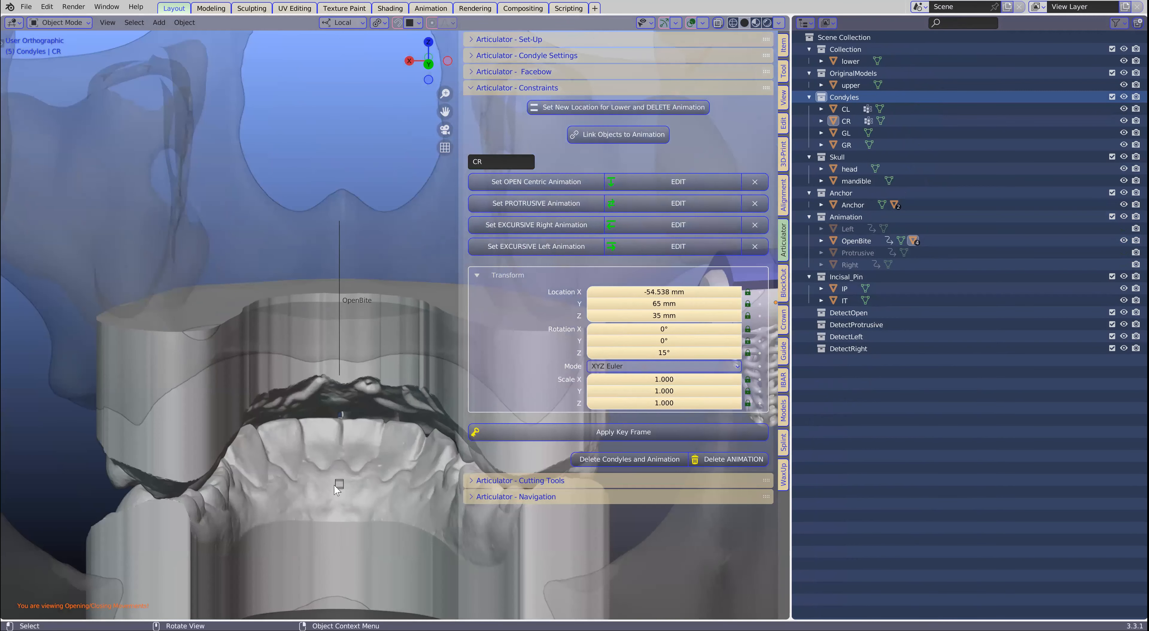
scroll(347, 448, down, 5)
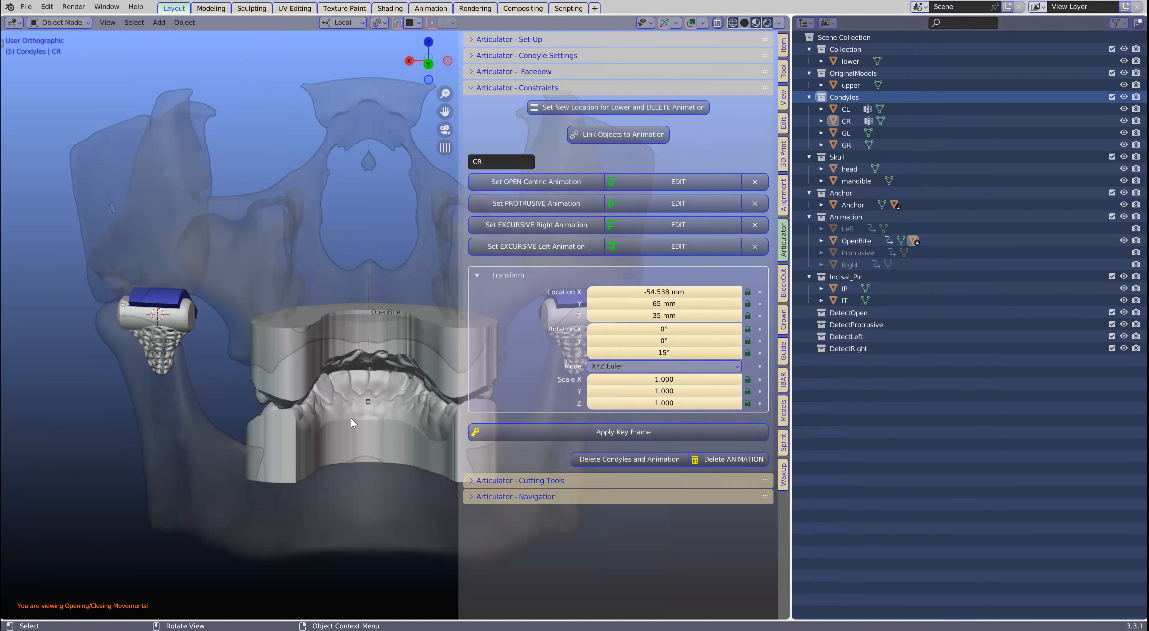
scroll(350, 417, down, 4)
middle_drag(258, 420, 273, 428)
scroll(377, 380, up, 1)
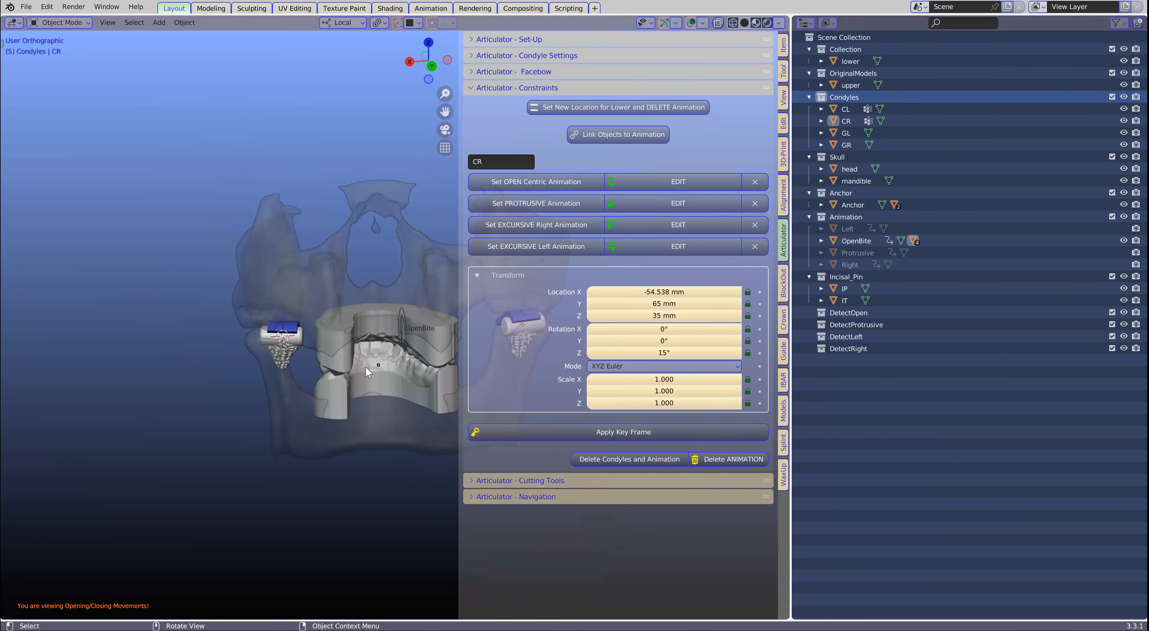
- Narrow the Outliner to give the viewport more room and open the open centric animation for editing
drag(788, 264, 871, 265)
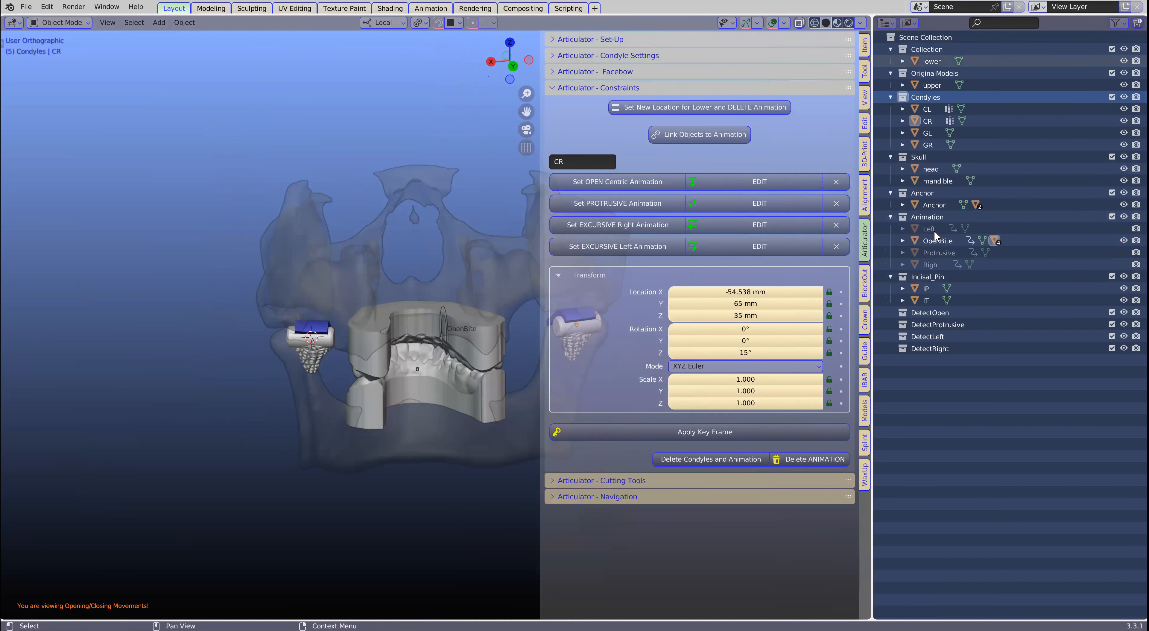
drag(872, 268, 1001, 241)
middle_drag(401, 383, 557, 382)
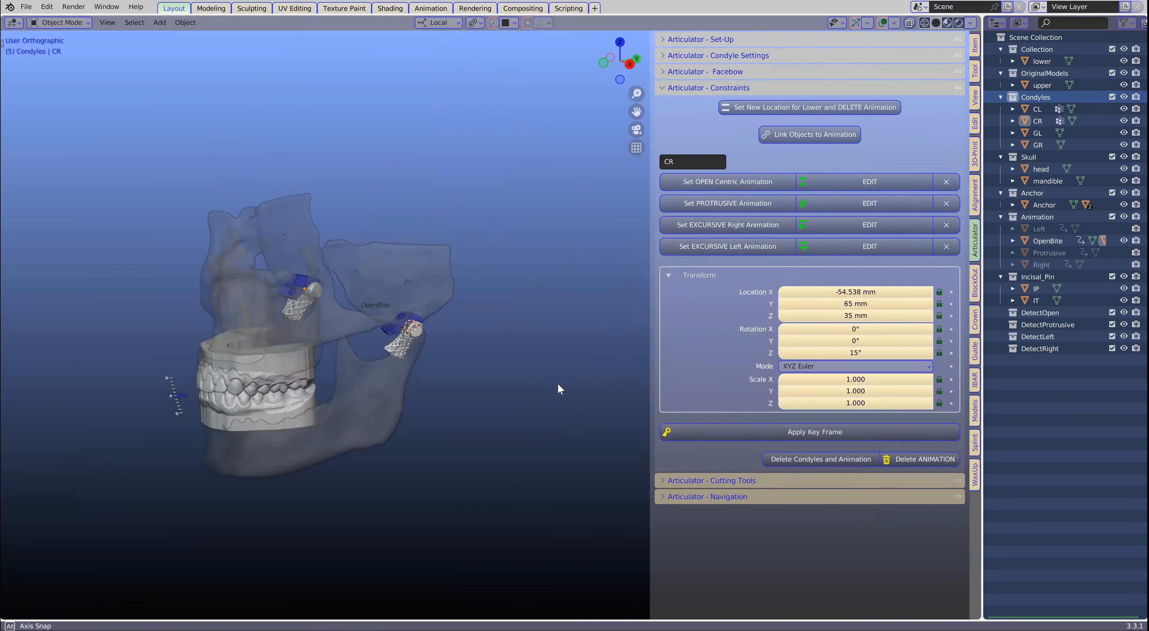
scroll(559, 382, down, 1)
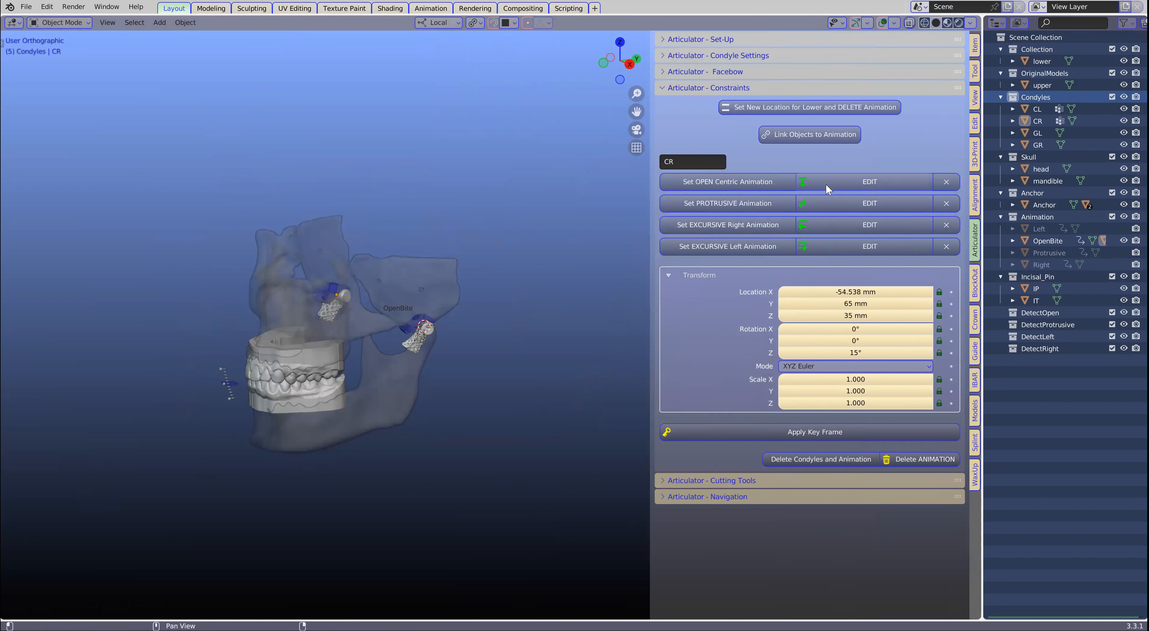
click(868, 182)
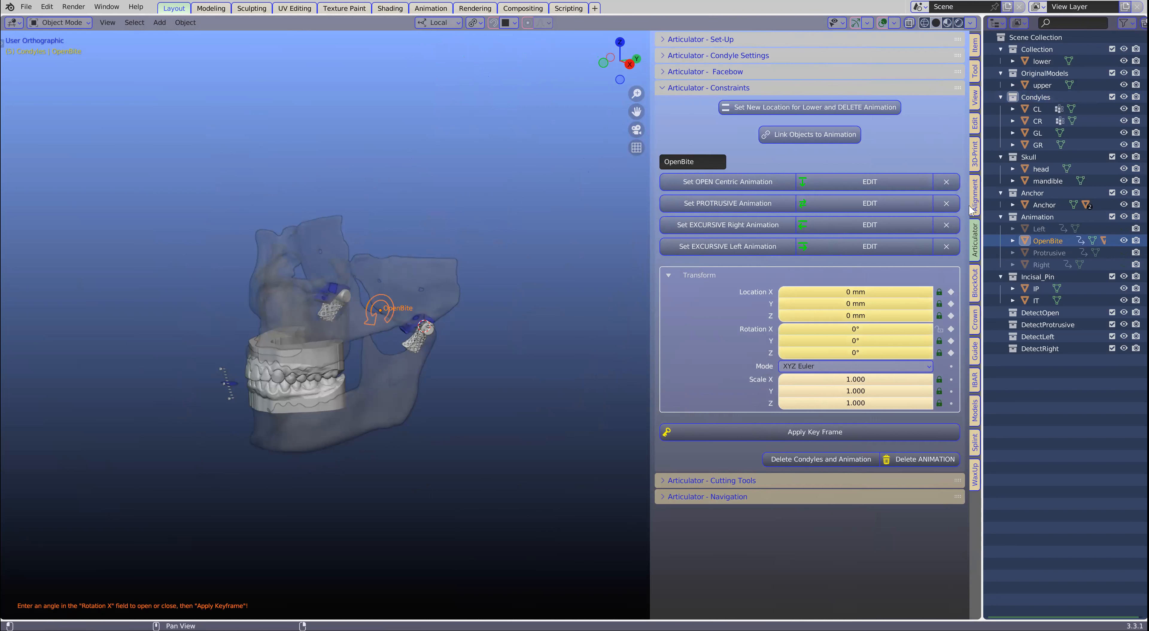
drag(983, 199, 975, 199)
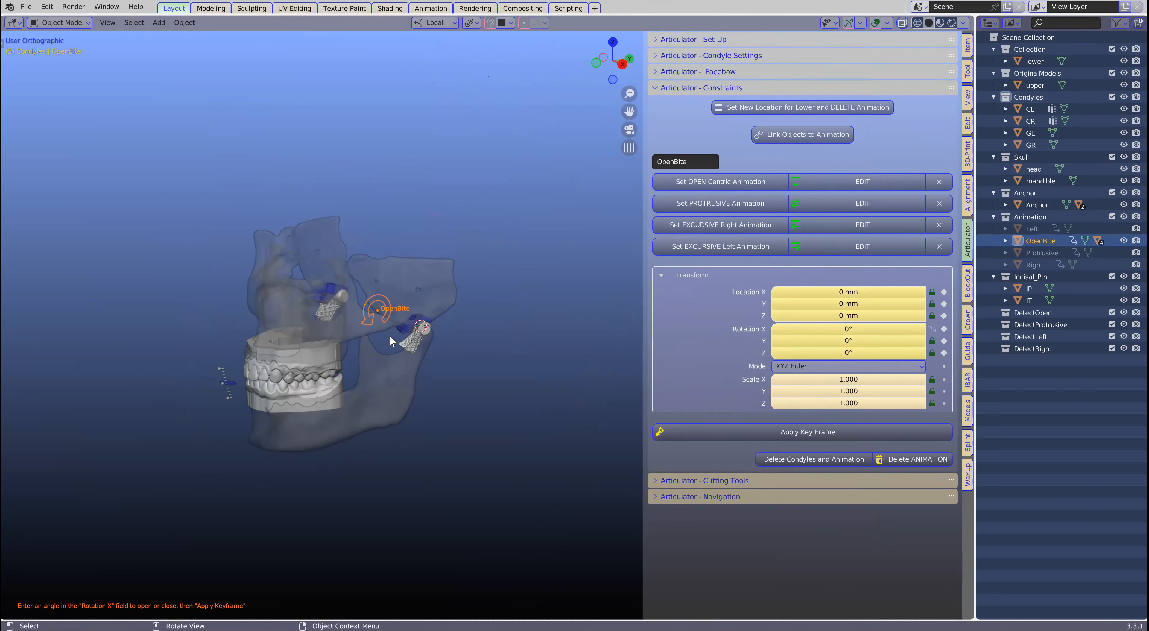
- Open the jaw by setting the OpenBite control's Rotation X to 4.4°
scroll(389, 335, up, 3)
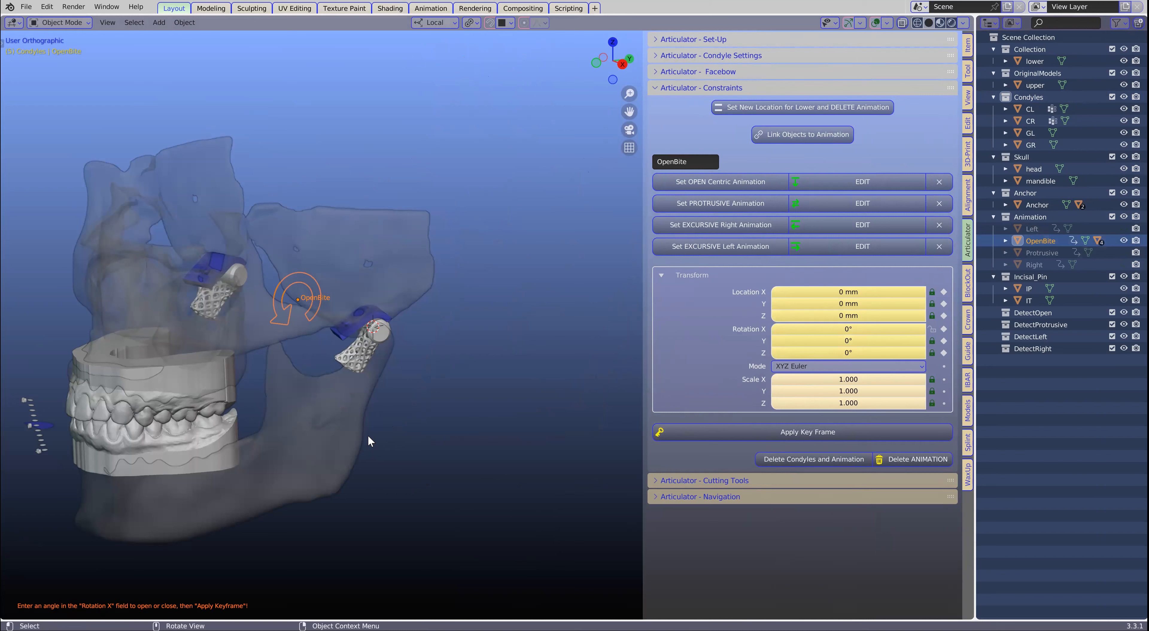
shift+middle_drag(356, 439, 499, 378)
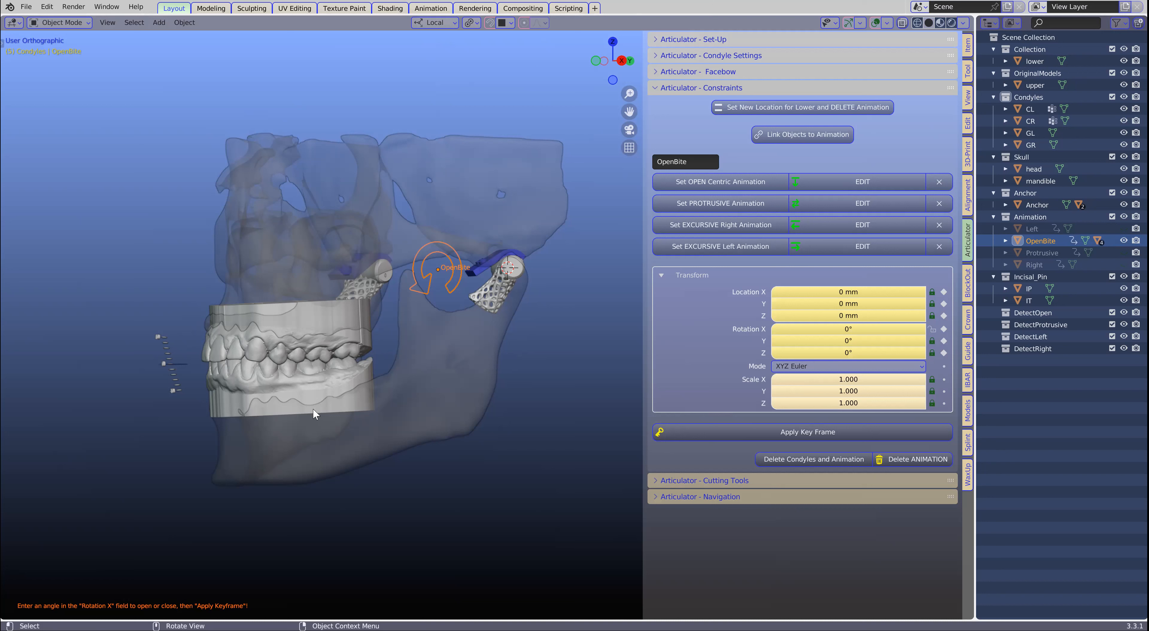
middle_drag(316, 359, 266, 364)
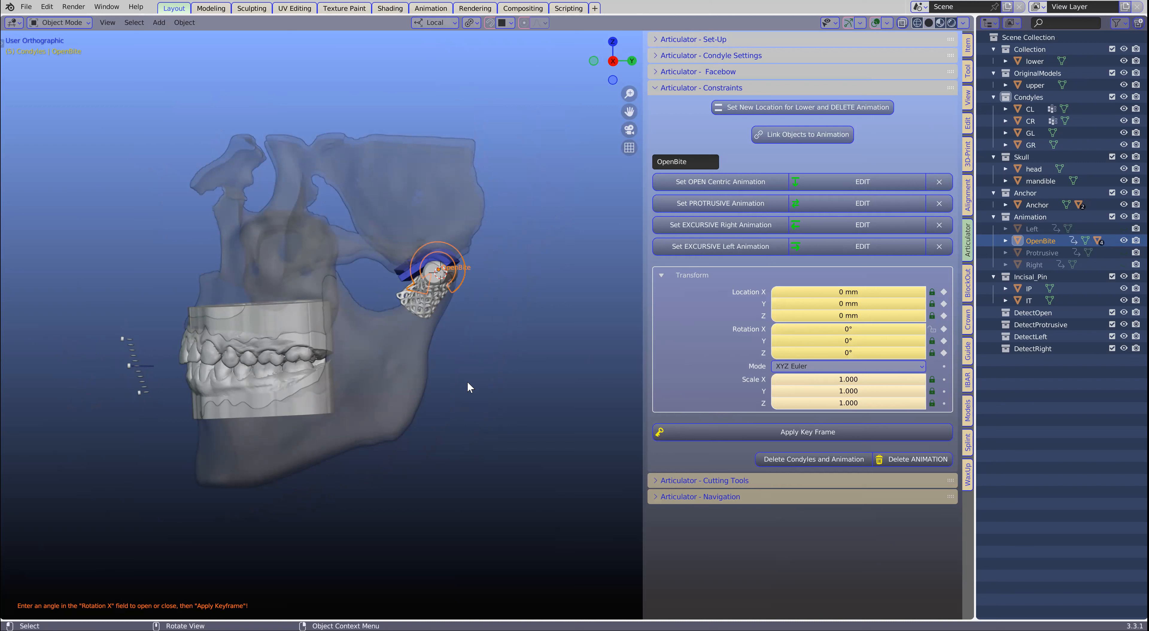
scroll(373, 396, up, 1)
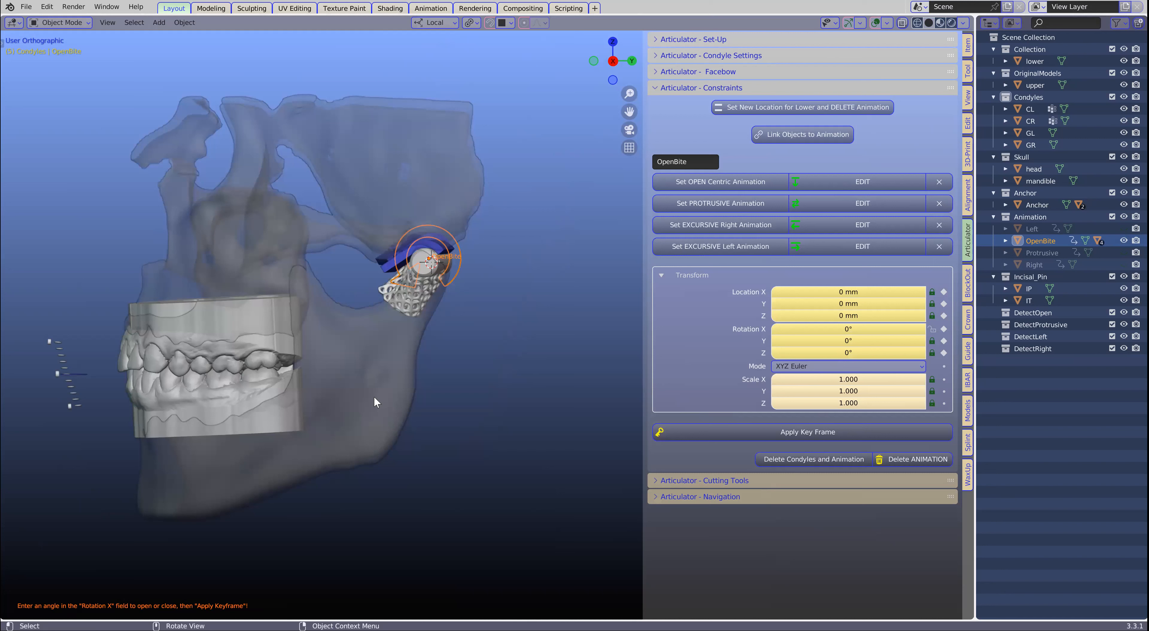
click(839, 332)
mouse_move(840, 331)
mouse_down()
mouse_move(915, 332)
mouse_move(841, 332)
mouse_move(870, 331)
mouse_move(854, 331)
mouse_up()
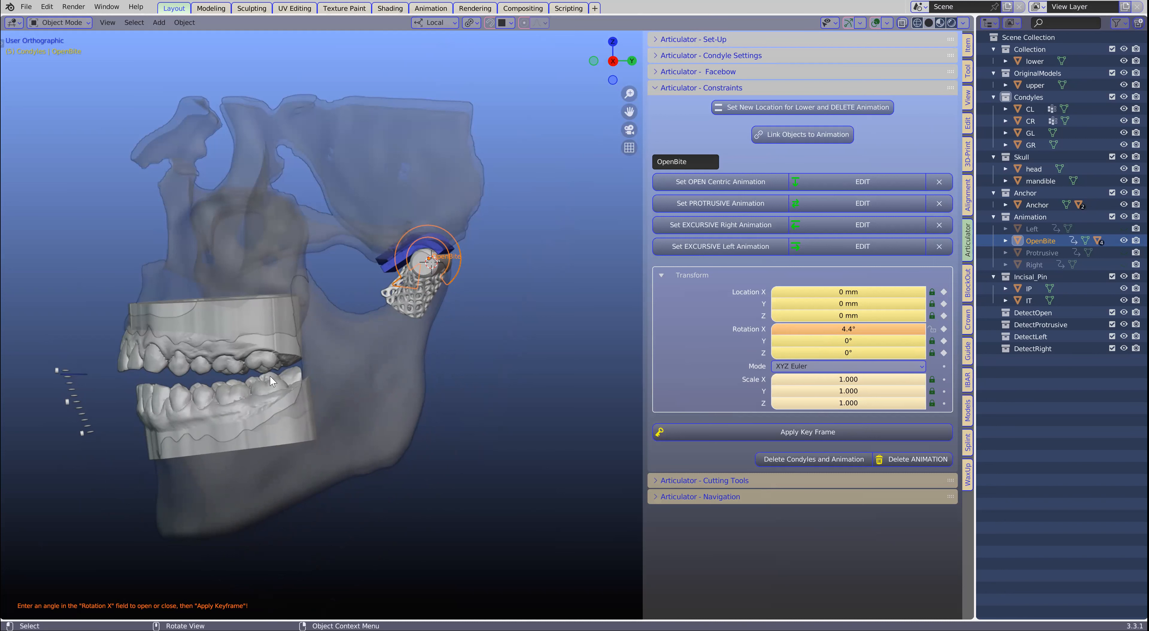
- Examine the gap between the upper and lower posterior teeth up close from the side with the bite open
scroll(256, 385, up, 3)
middle_drag(180, 424, 428, 332)
scroll(427, 334, up, 1)
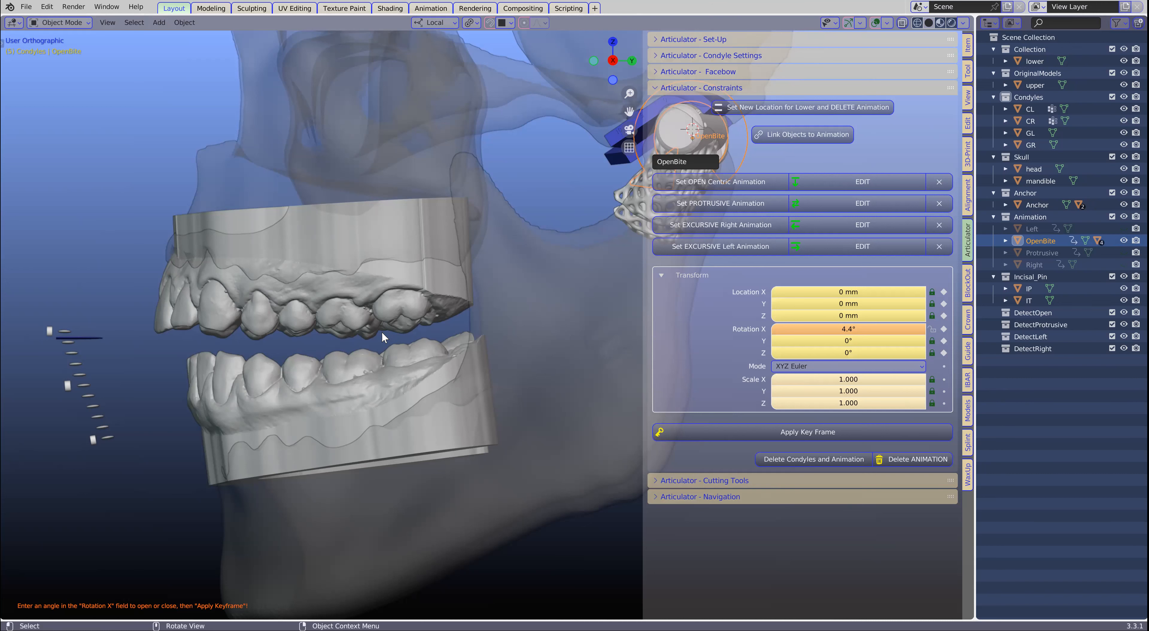
scroll(383, 359, up, 3)
middle_drag(380, 359, 372, 373)
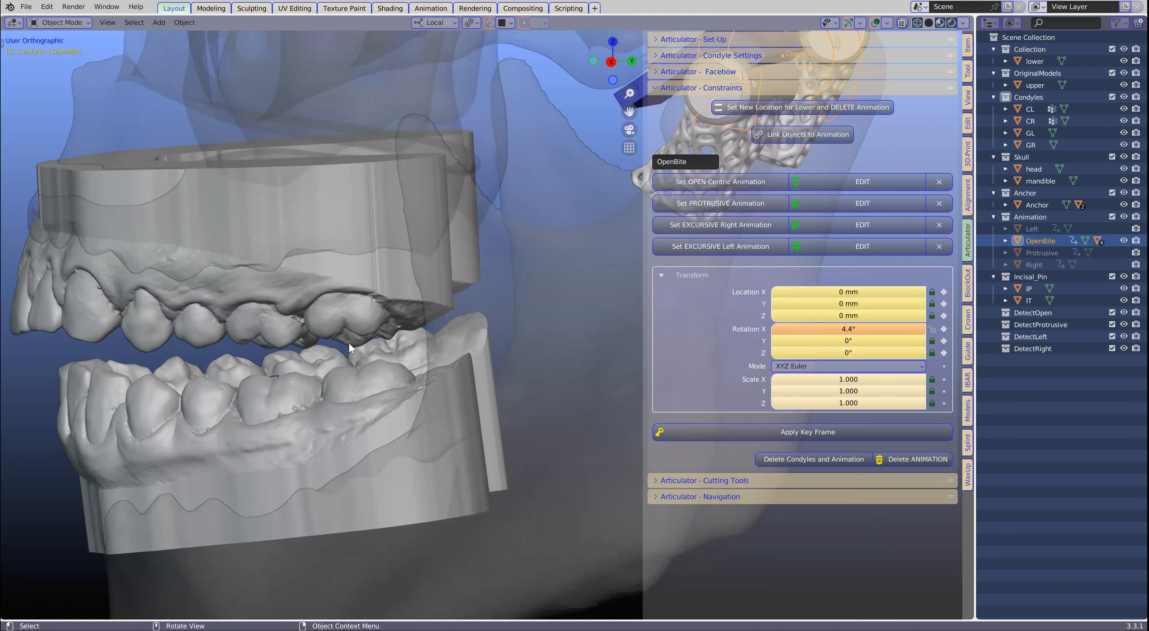
middle_drag(367, 345, 402, 342)
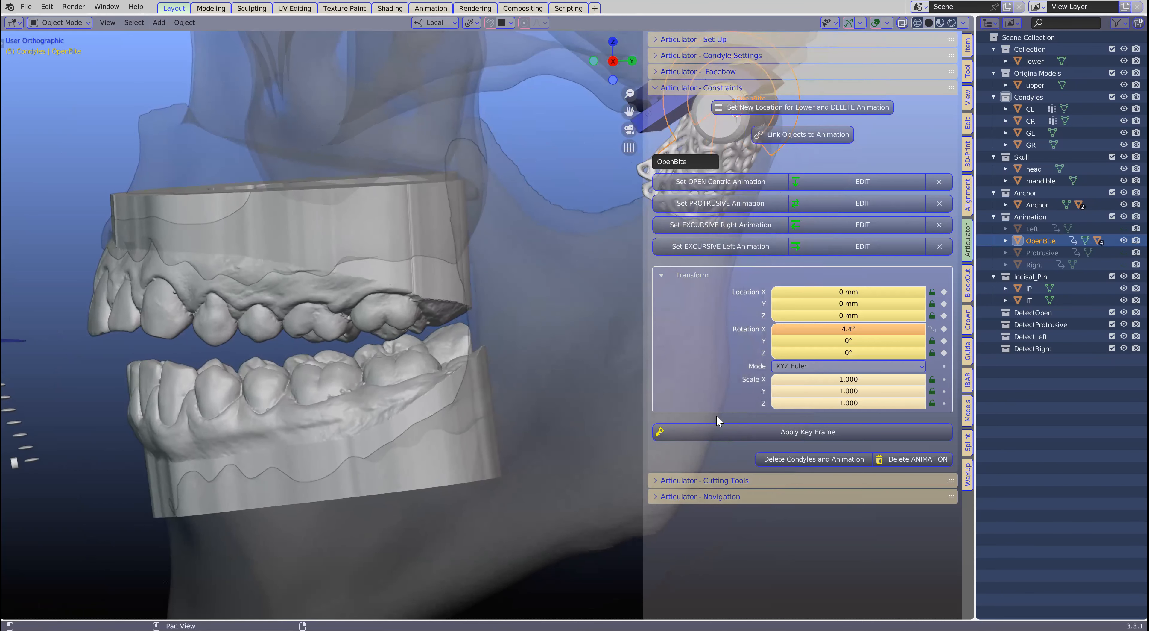
scroll(403, 376, up, 1)
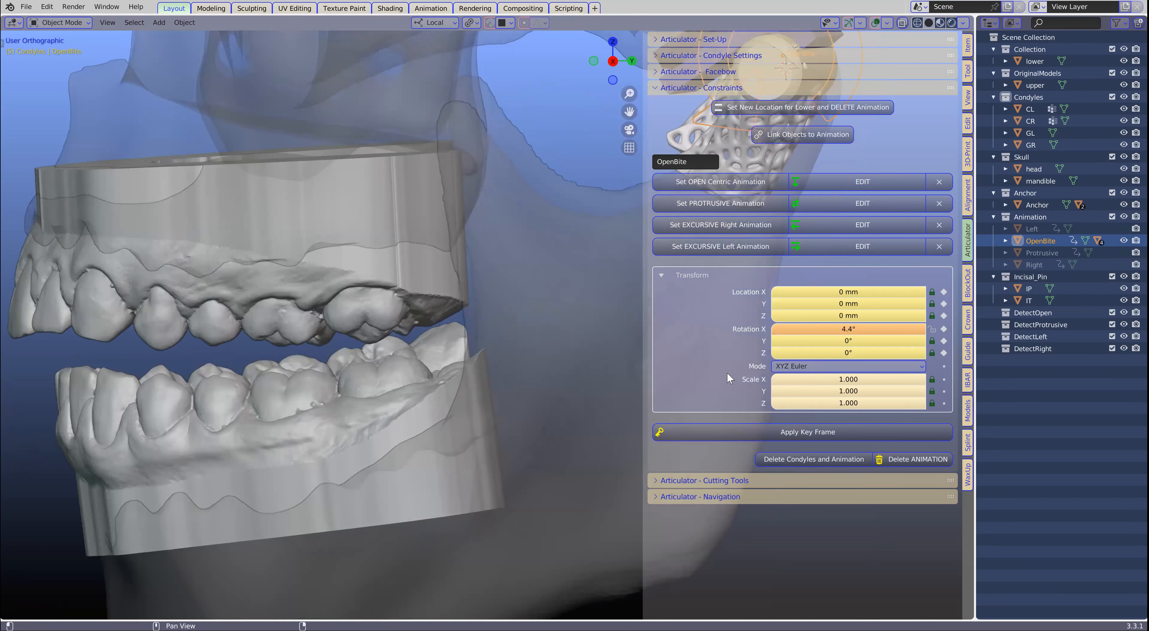
- Expand the articulator's Cutting Tools section and look through its remesh, offset and trimming options
click(658, 480)
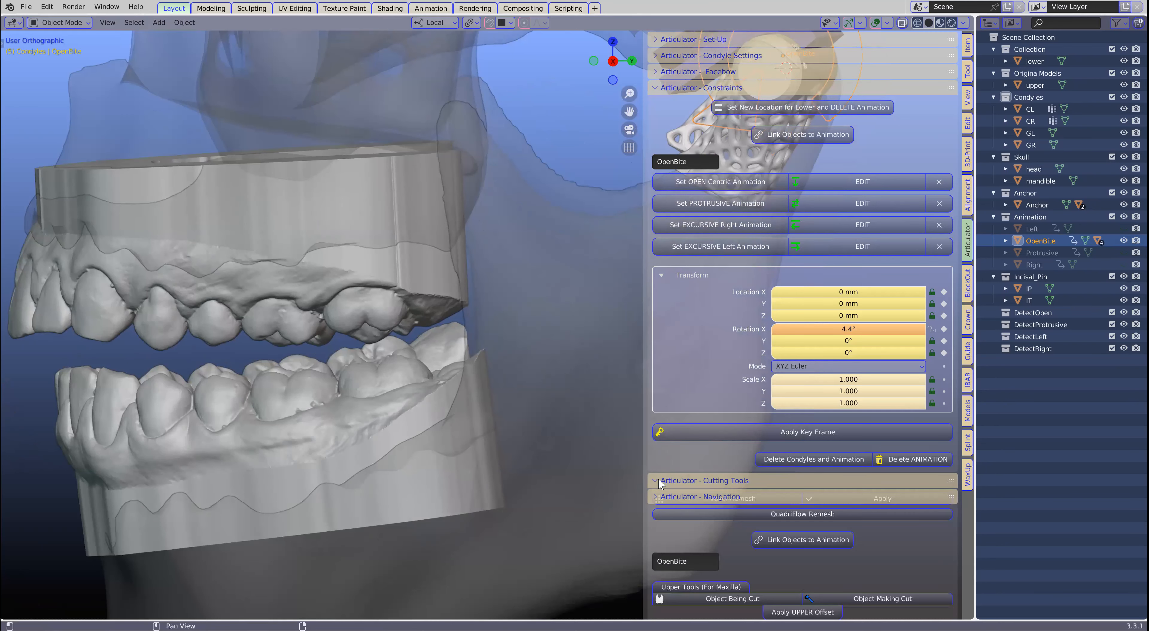
scroll(797, 373, down, 8)
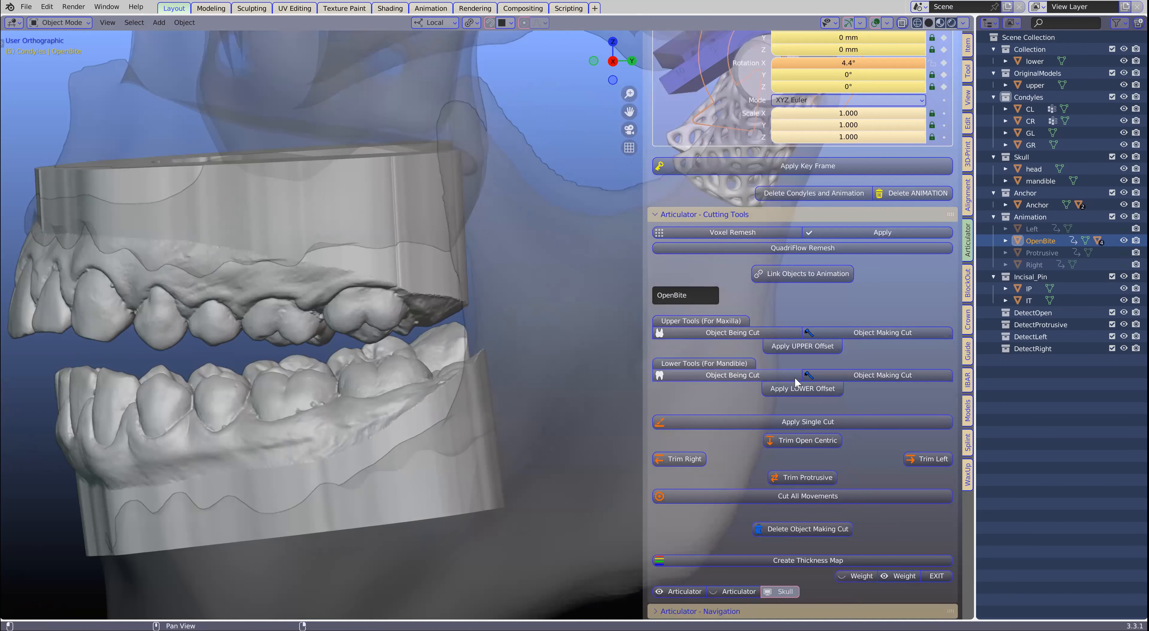
scroll(773, 408, up, 8)
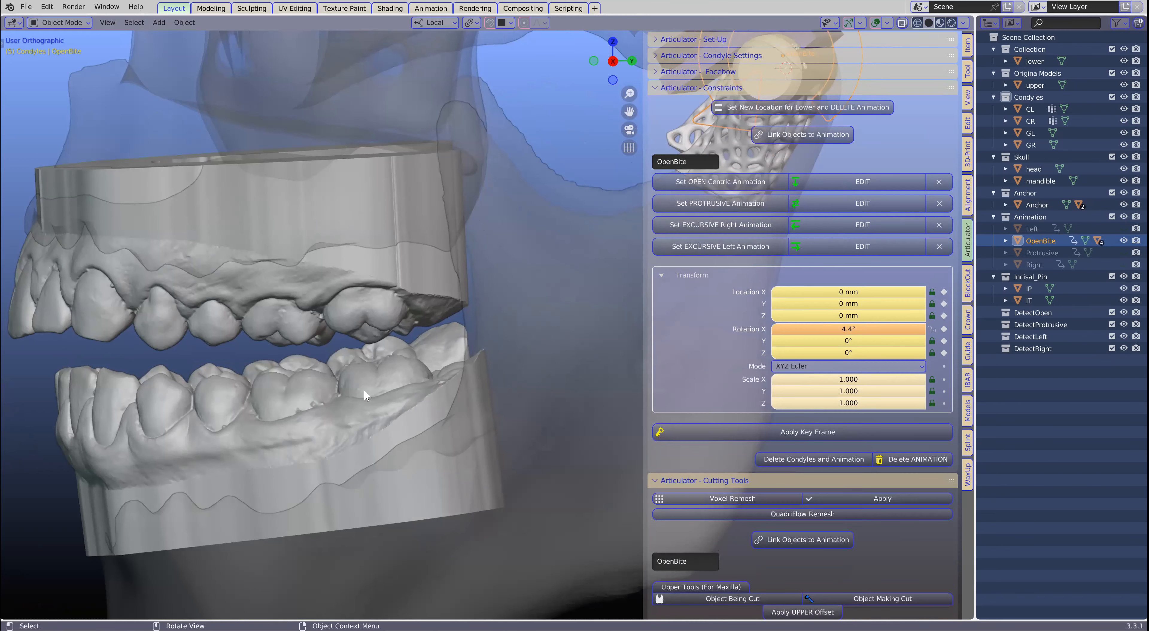
- Check the opened lower teeth from slightly above and from the side, ending with the jaw and condyles in frame
scroll(364, 389, up, 3)
scroll(339, 413, up, 3)
mouse_move(331, 409)
middle_down()
mouse_move(327, 433)
mouse_move(338, 418)
middle_up()
scroll(339, 417, down, 6)
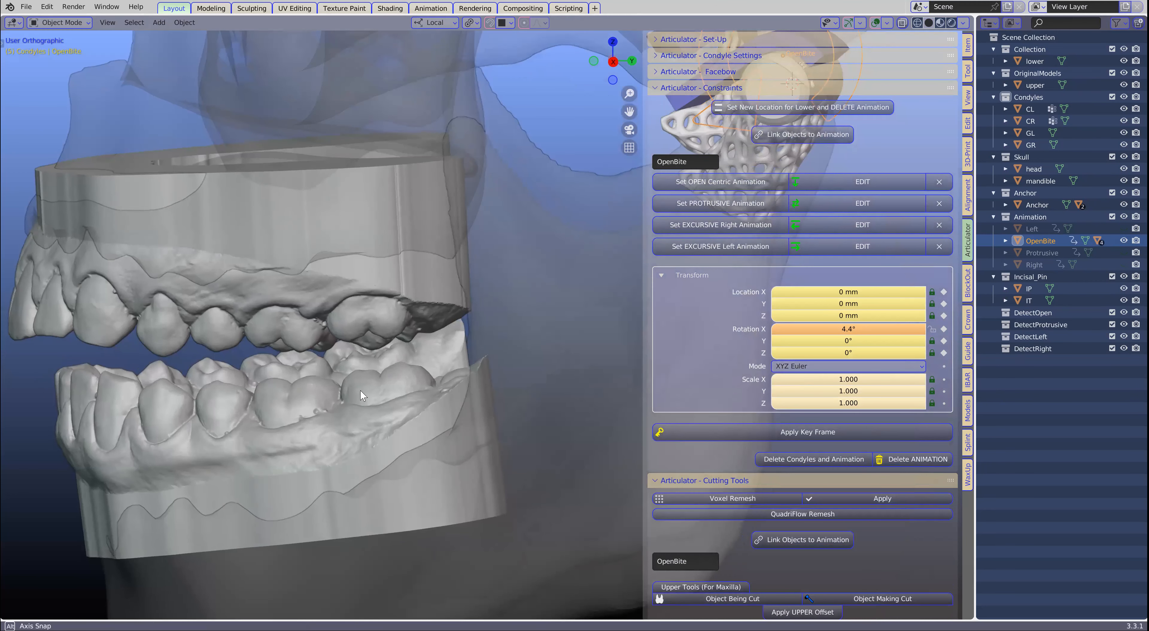
middle_drag(360, 389, 360, 388)
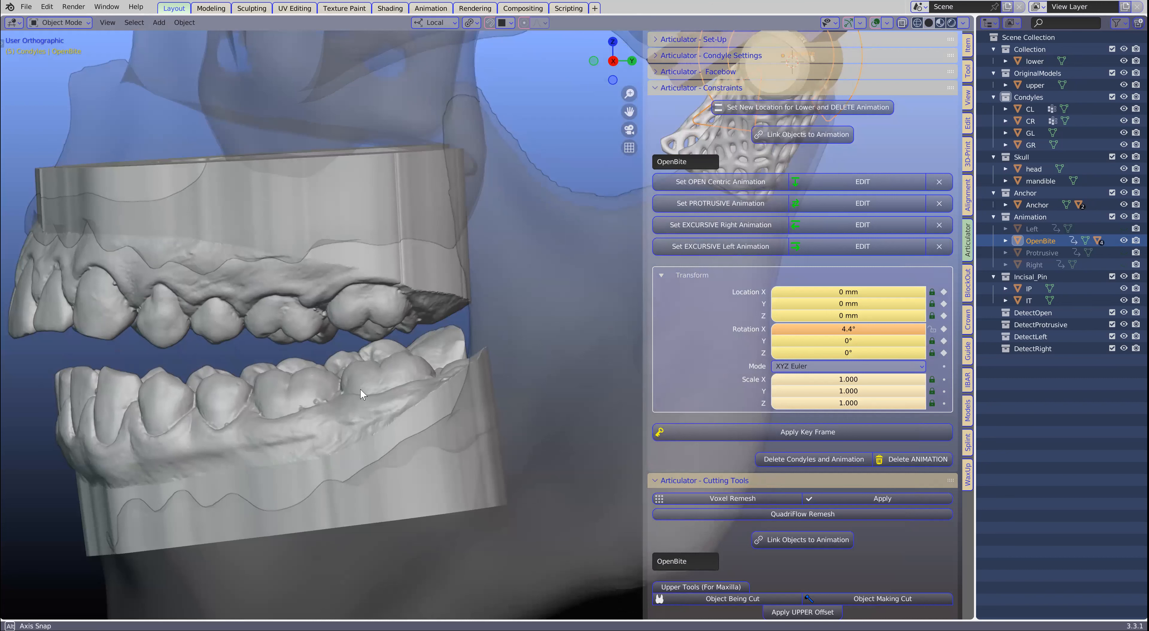
scroll(385, 313, down, 4)
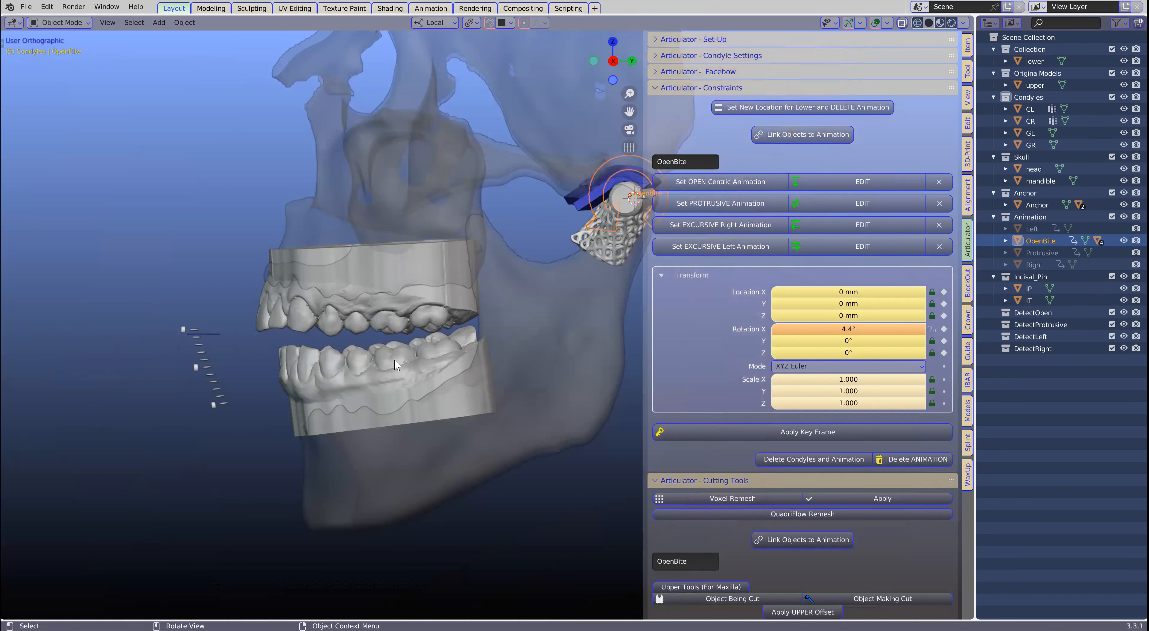
- Edit the protrusive animation, pulling the Protrusive control backward along its green local axis to about Y 0.5 mm and Z 0.36 mm
scroll(402, 358, up, 2)
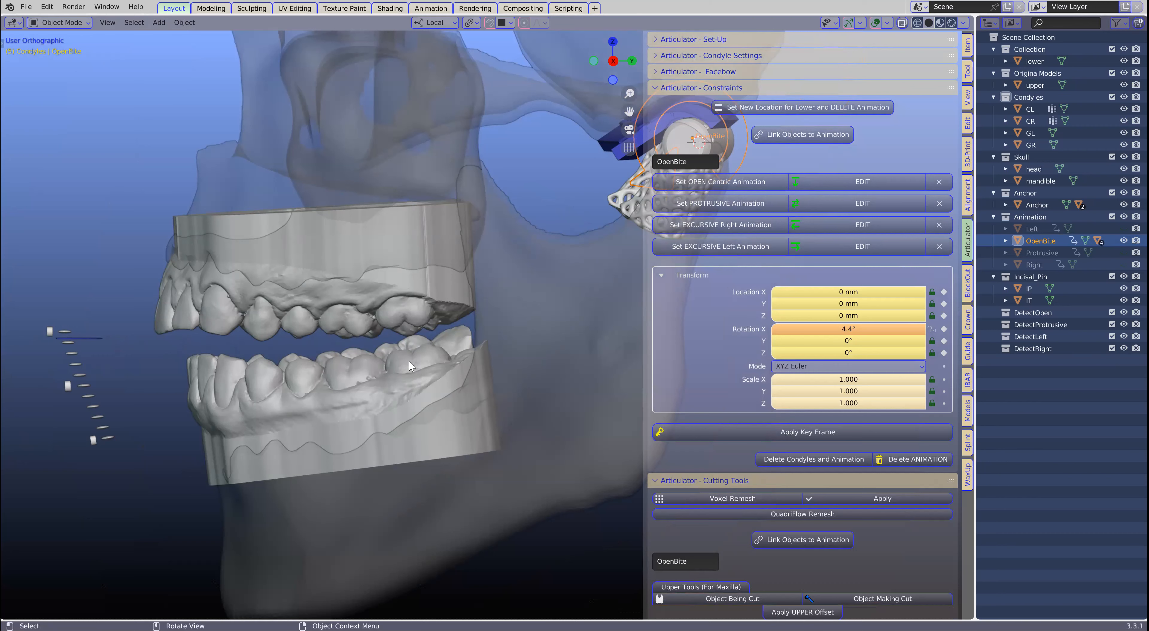
scroll(409, 360, down, 3)
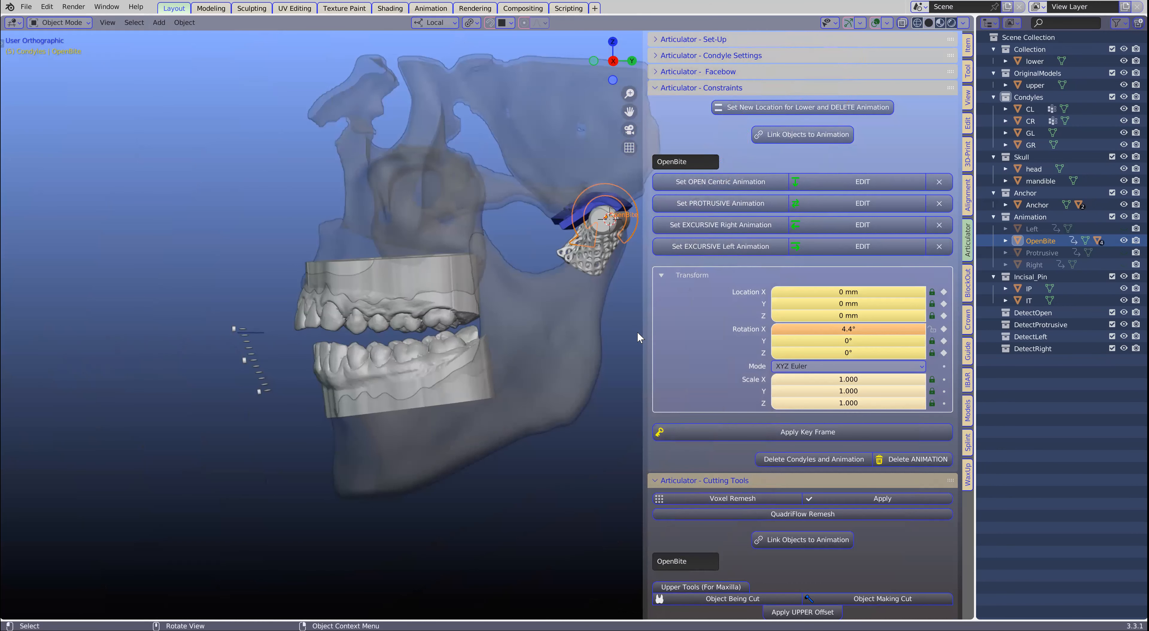
scroll(680, 388, down, 3)
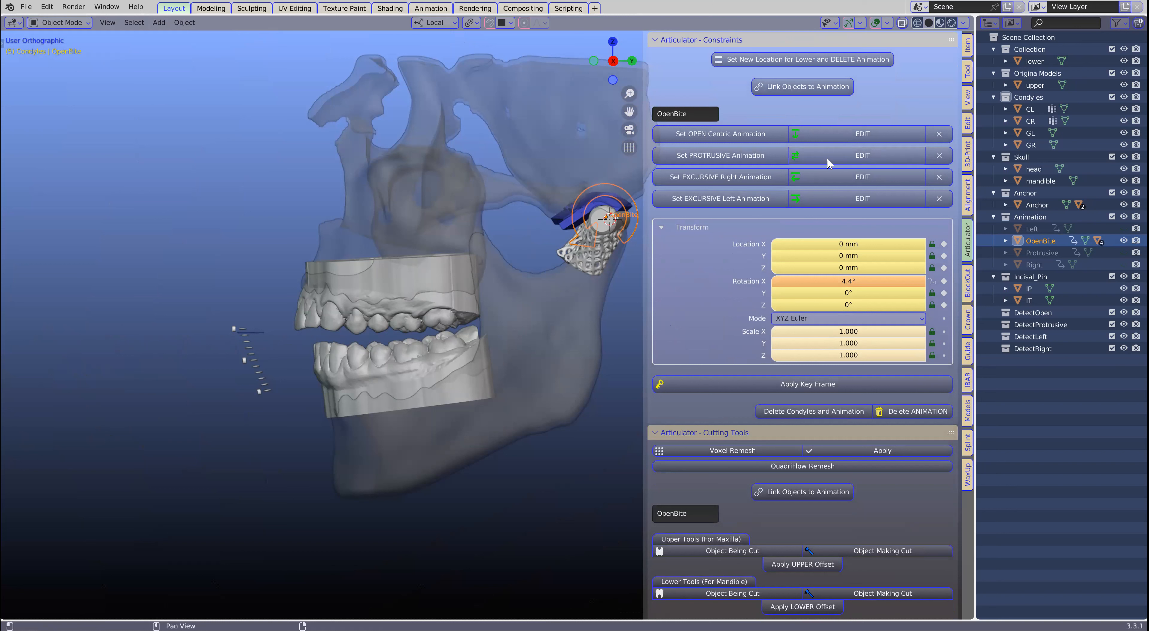
click(861, 156)
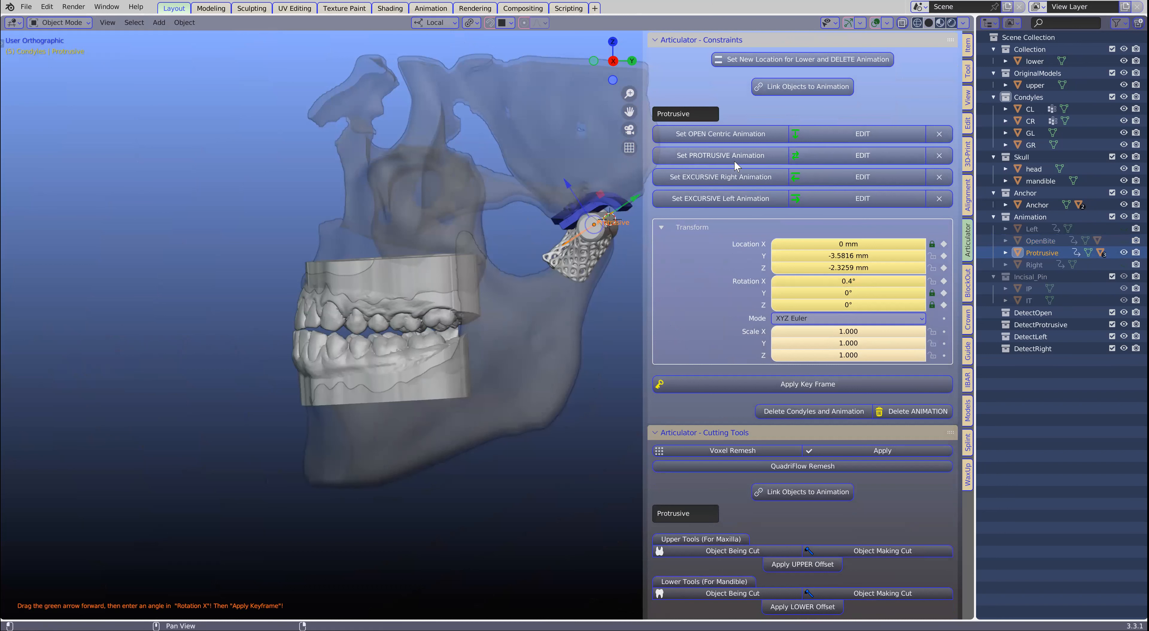
scroll(540, 299, up, 2)
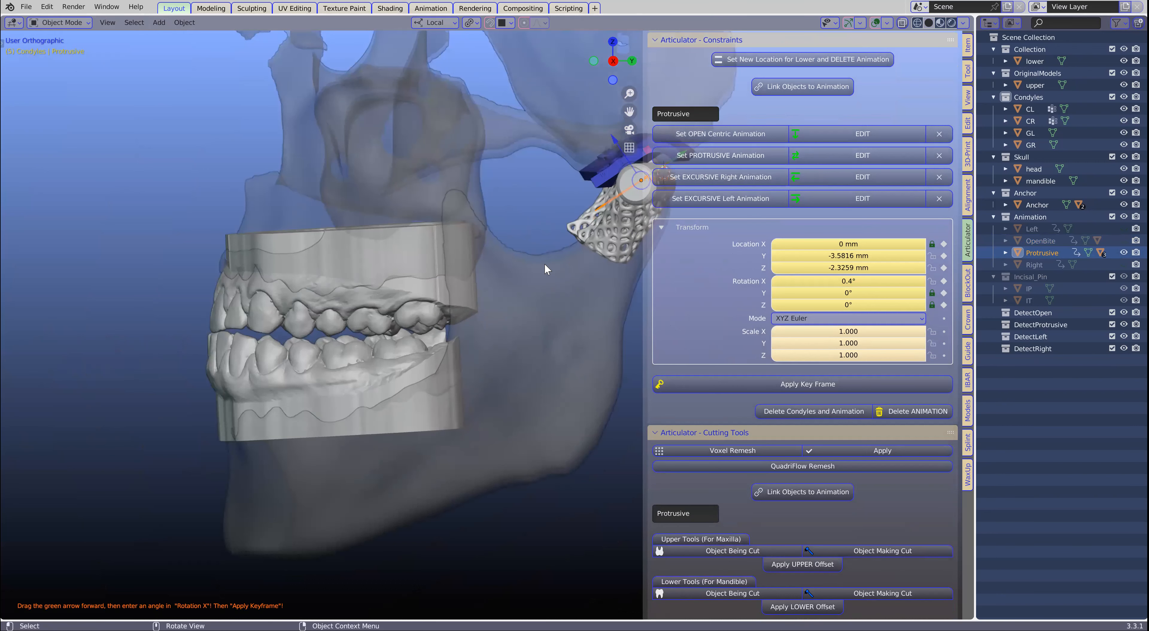
shift+middle_drag(480, 325, 383, 406)
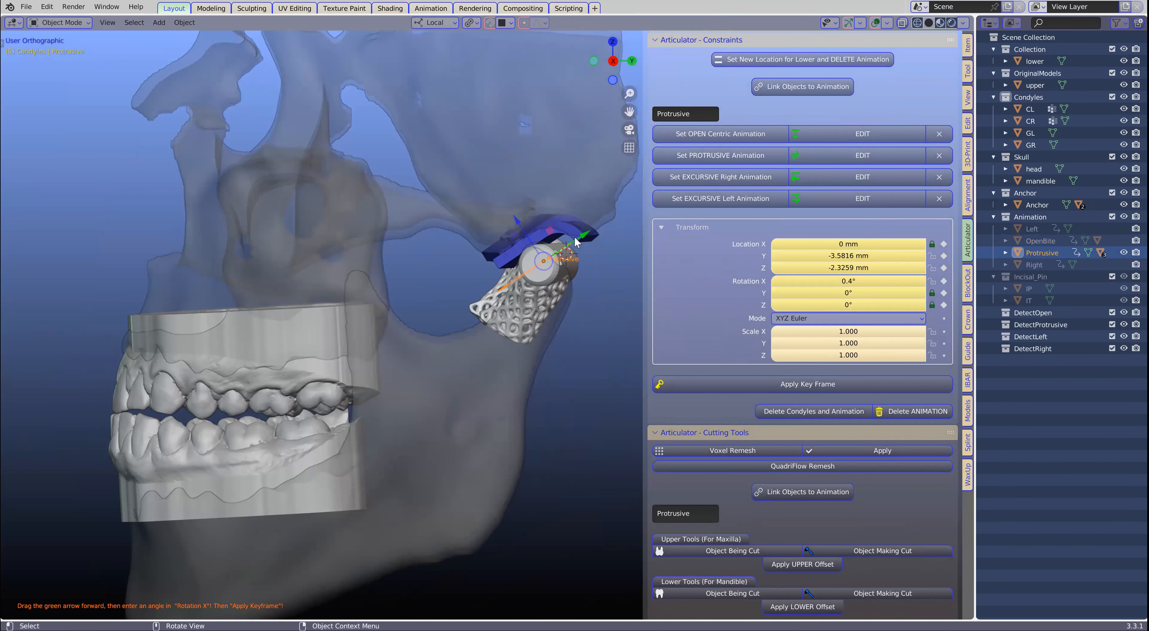
drag(586, 236, 607, 218)
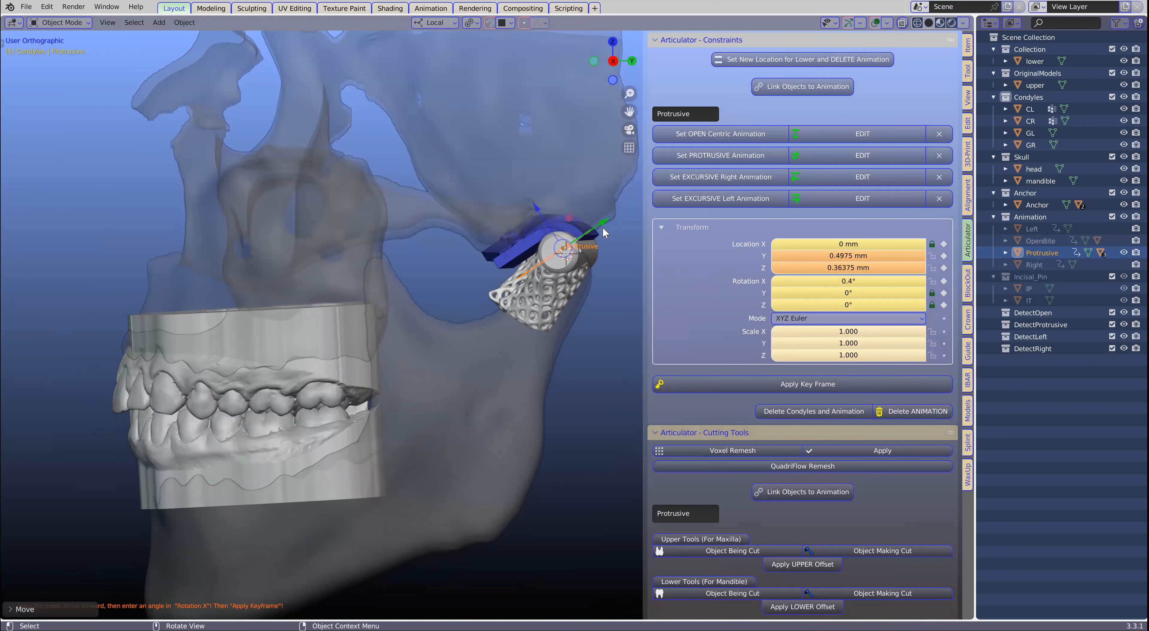
- Delete the condyles together with the whole animation, keeping only the upper and lower models
scroll(474, 354, down, 3)
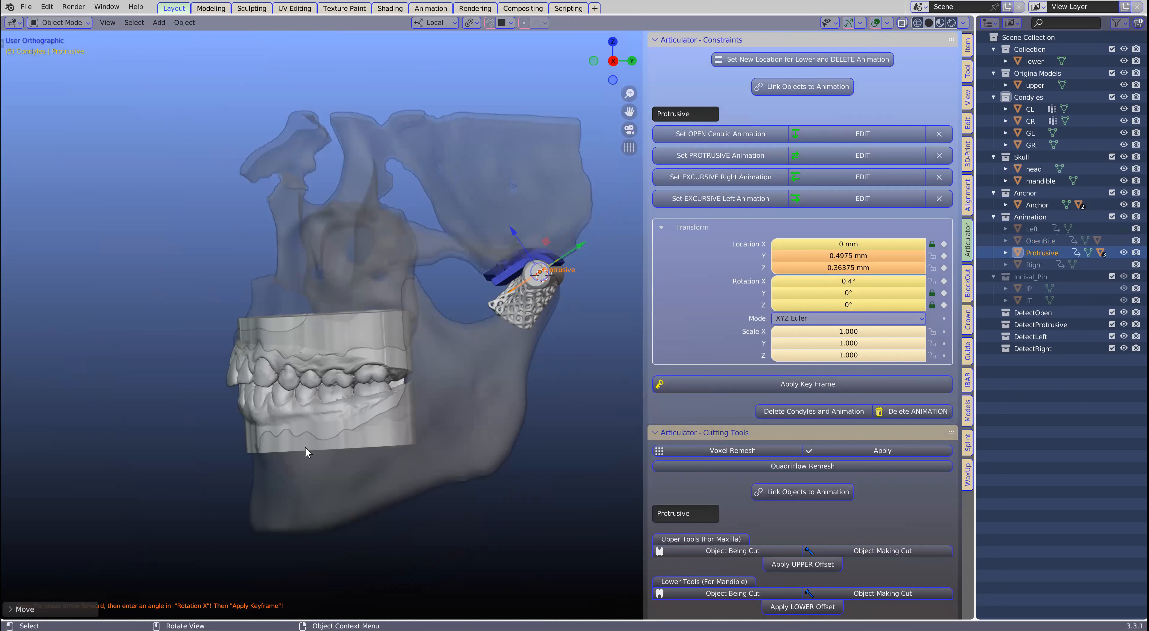
scroll(384, 357, down, 1)
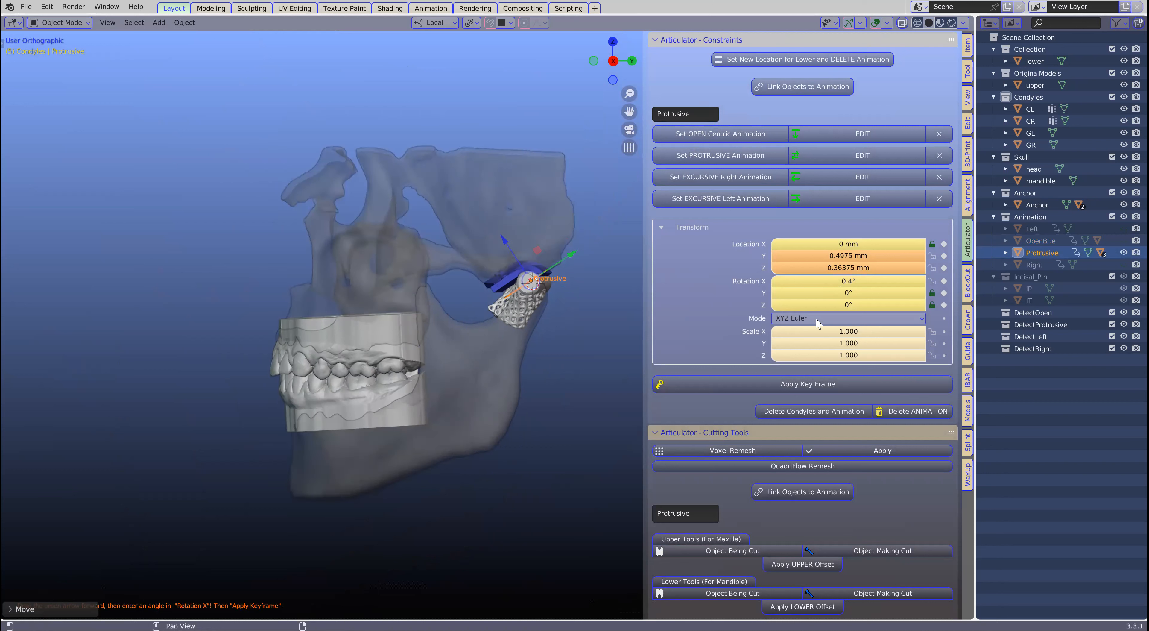
scroll(799, 382, down, 1)
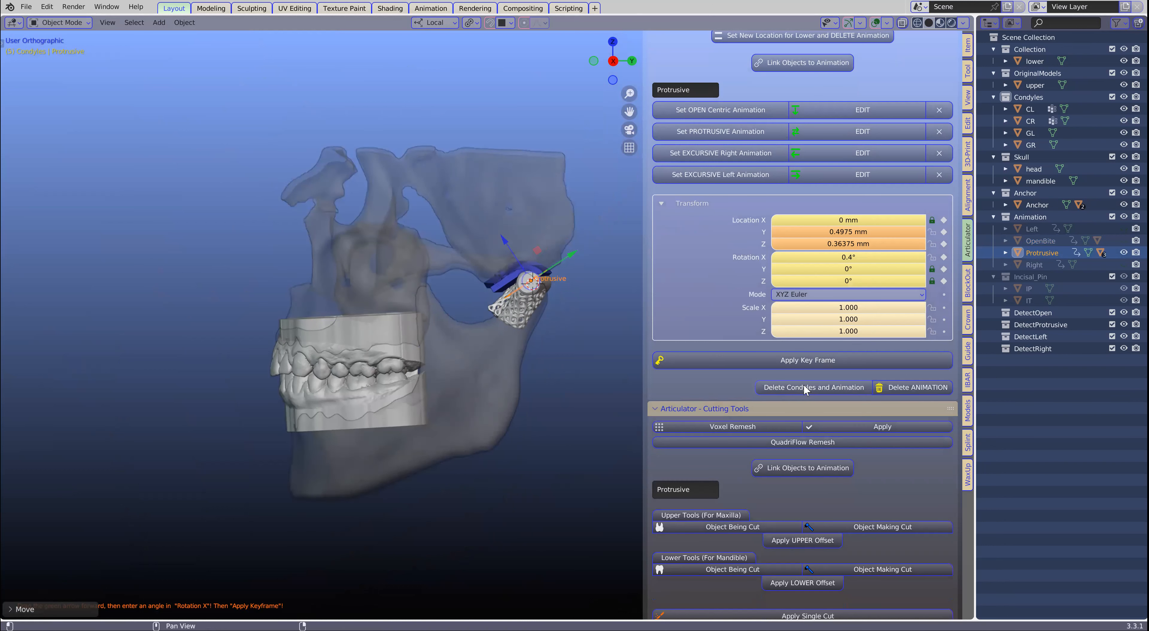
click(797, 387)
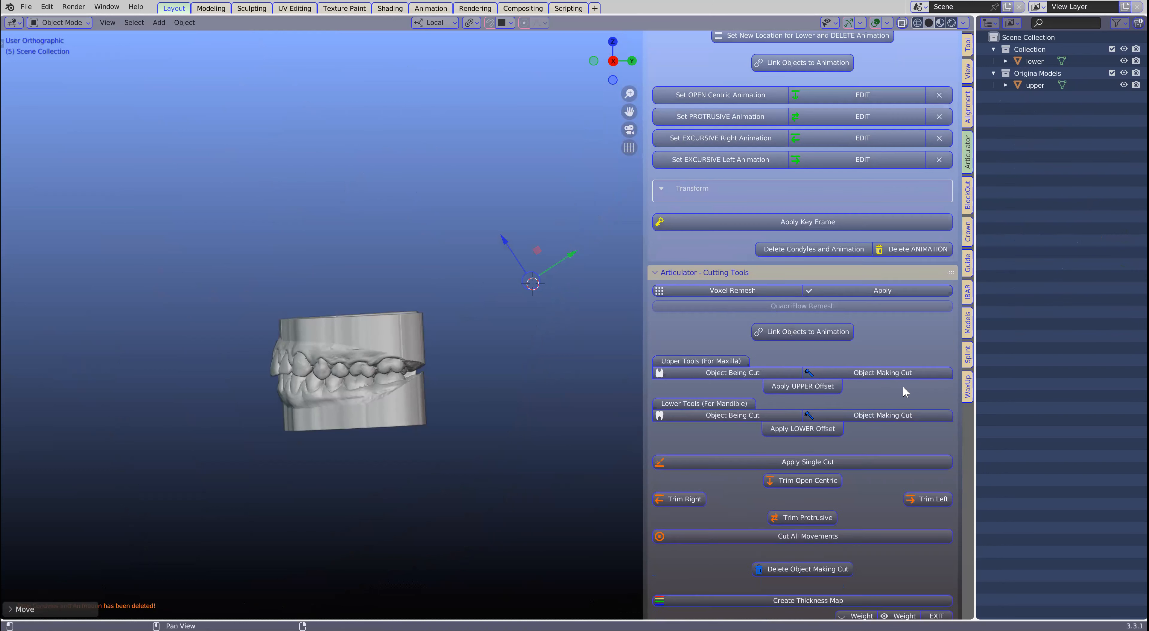
click(900, 247)
- Run the articulator's Auto Set-Up to import the condyles and animate the models
scroll(555, 325, up, 2)
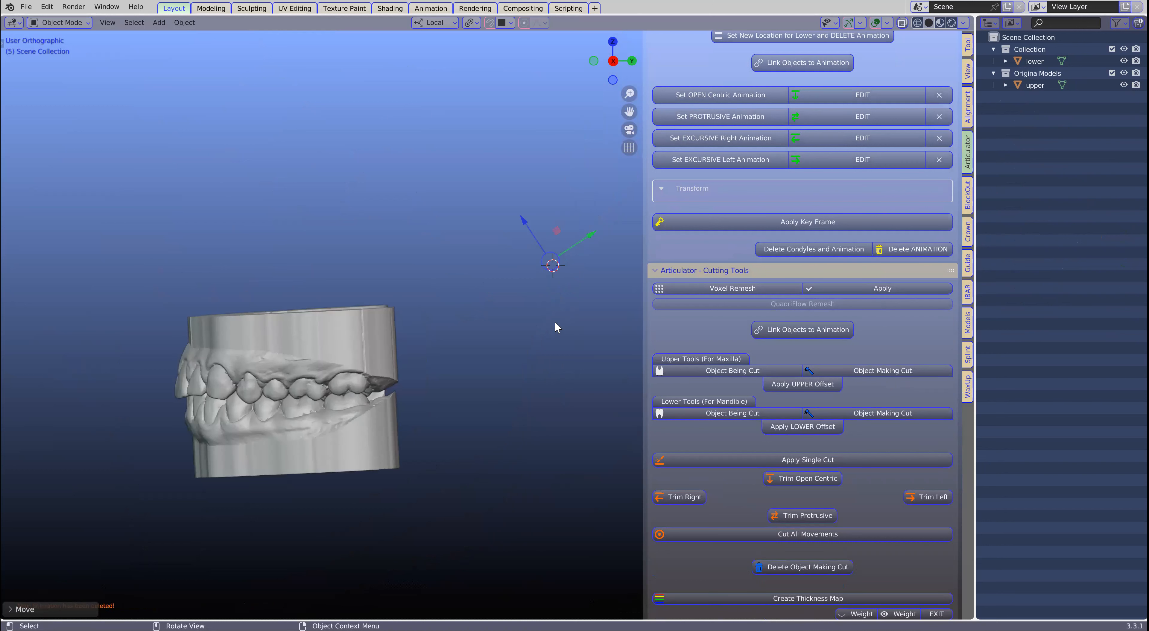
scroll(555, 327, down, 1)
scroll(849, 183, up, 3)
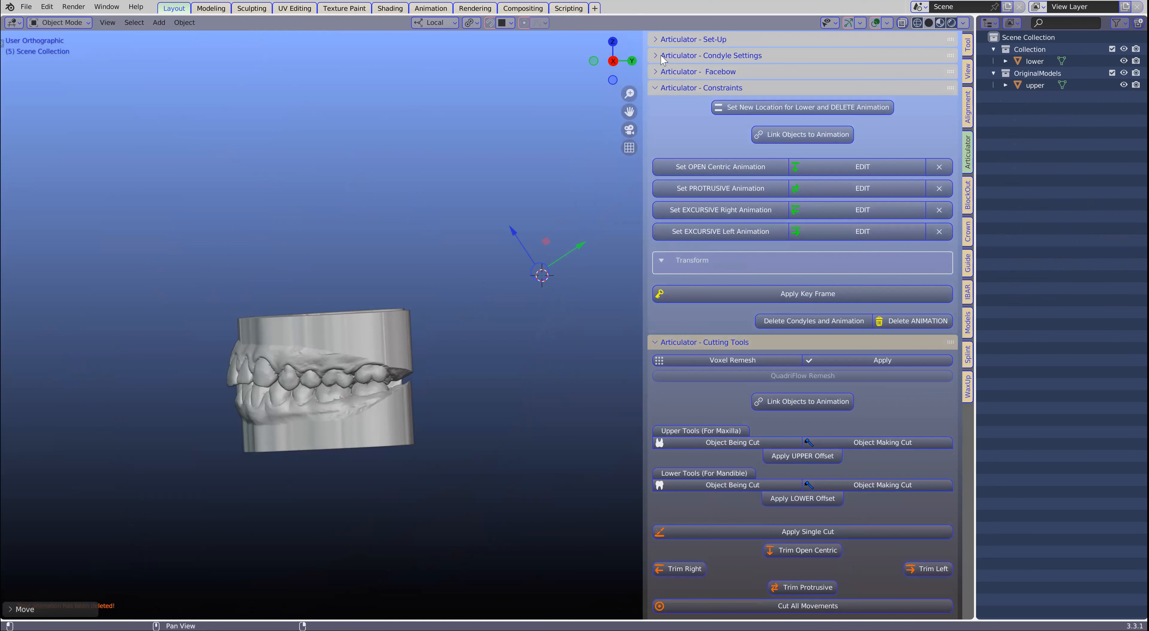
click(667, 59)
click(658, 39)
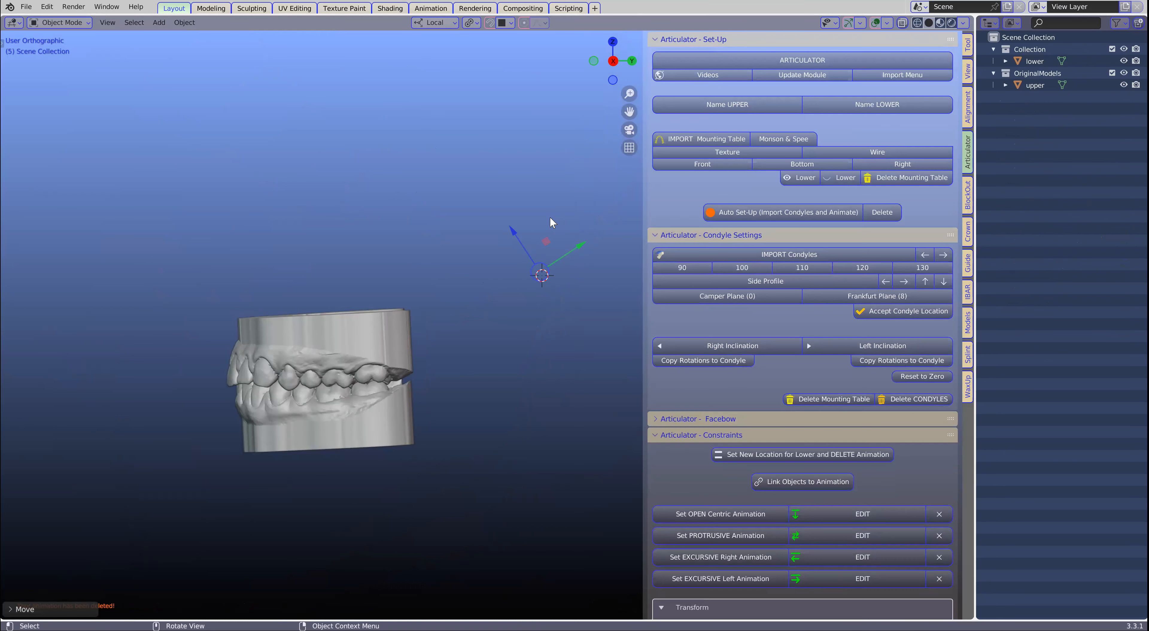
click(764, 213)
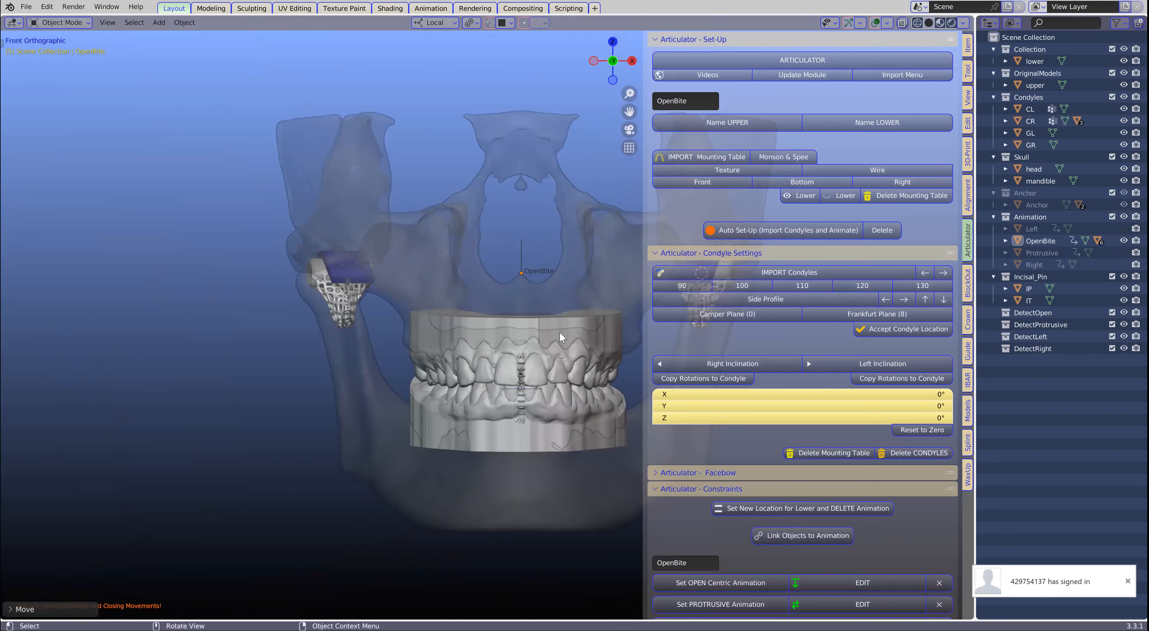
- Examine the articulated models and condyles up close and look through the condyle settings and animation constraint options
middle_drag(559, 331, 289, 388)
scroll(315, 380, up, 2)
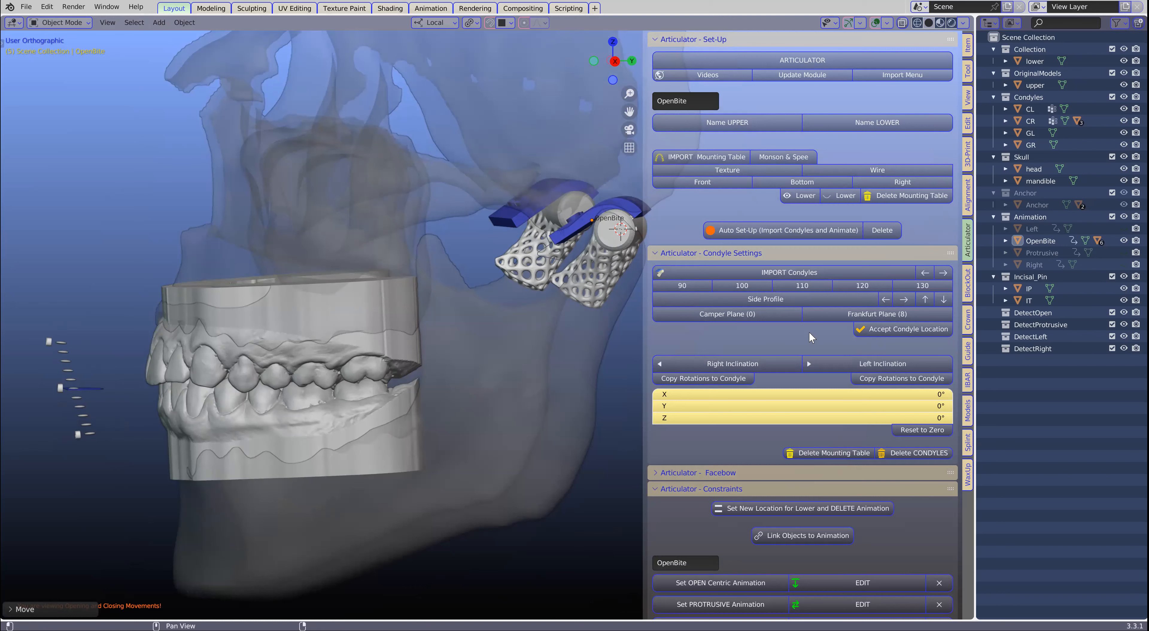
scroll(816, 348, down, 6)
scroll(824, 360, down, 5)
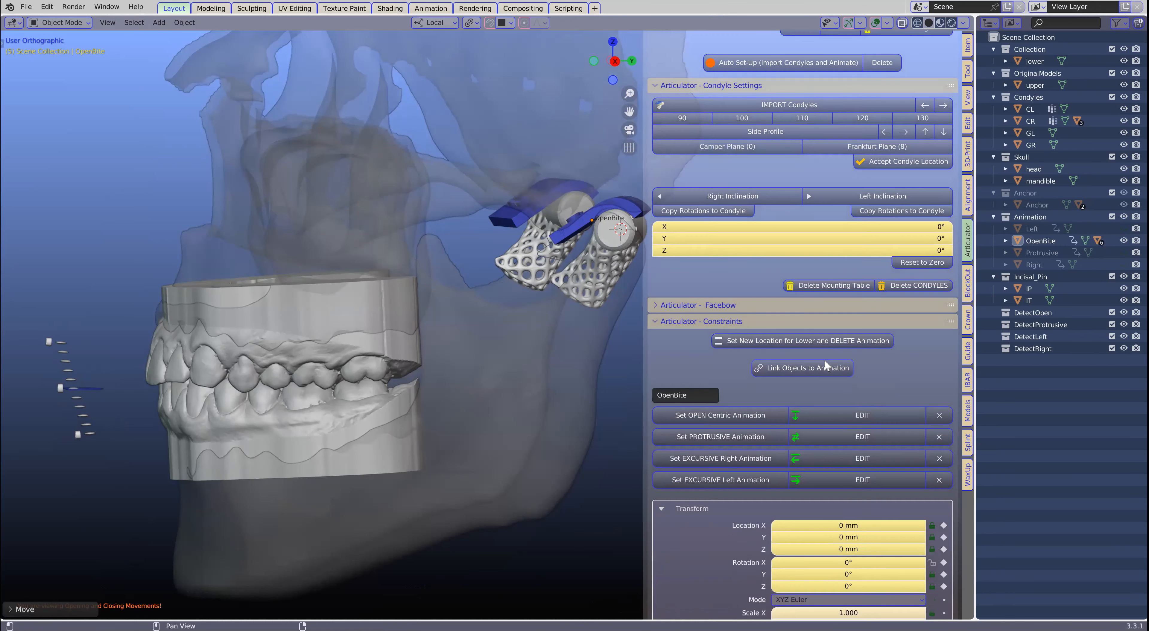
scroll(825, 361, up, 5)
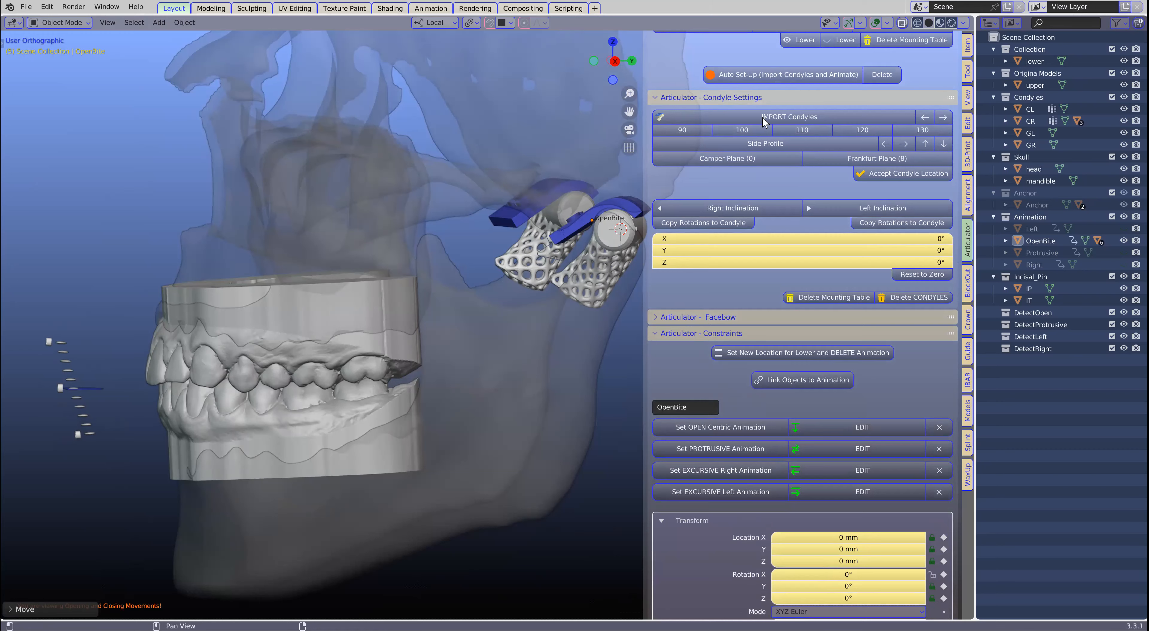
scroll(787, 355, down, 3)
scroll(787, 355, down, 4)
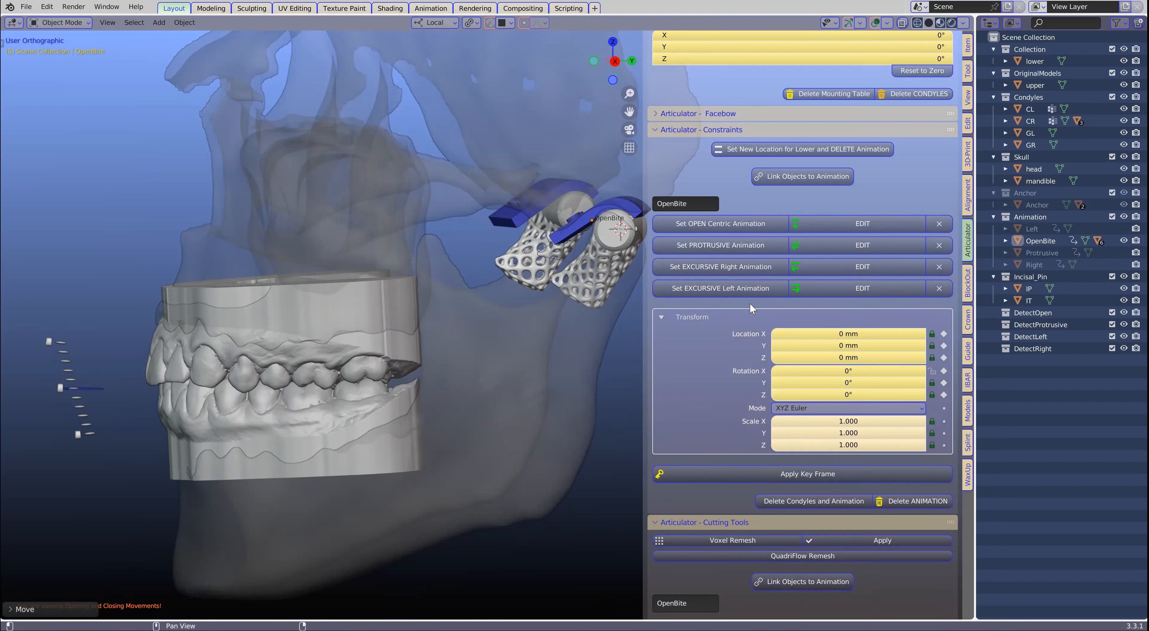
scroll(714, 351, down, 1)
scroll(714, 351, down, 1)
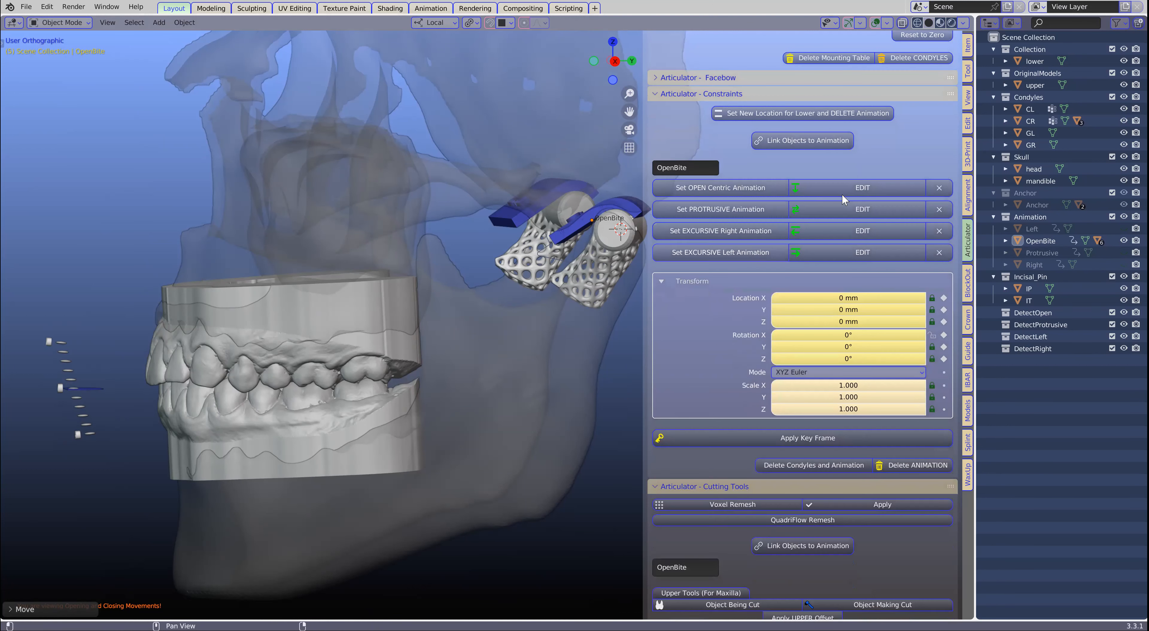
- Edit the protrusive animation, moving its control backward to about Y 2.3 mm and Z 1.9 mm and setting Rotation X to 0°
click(864, 209)
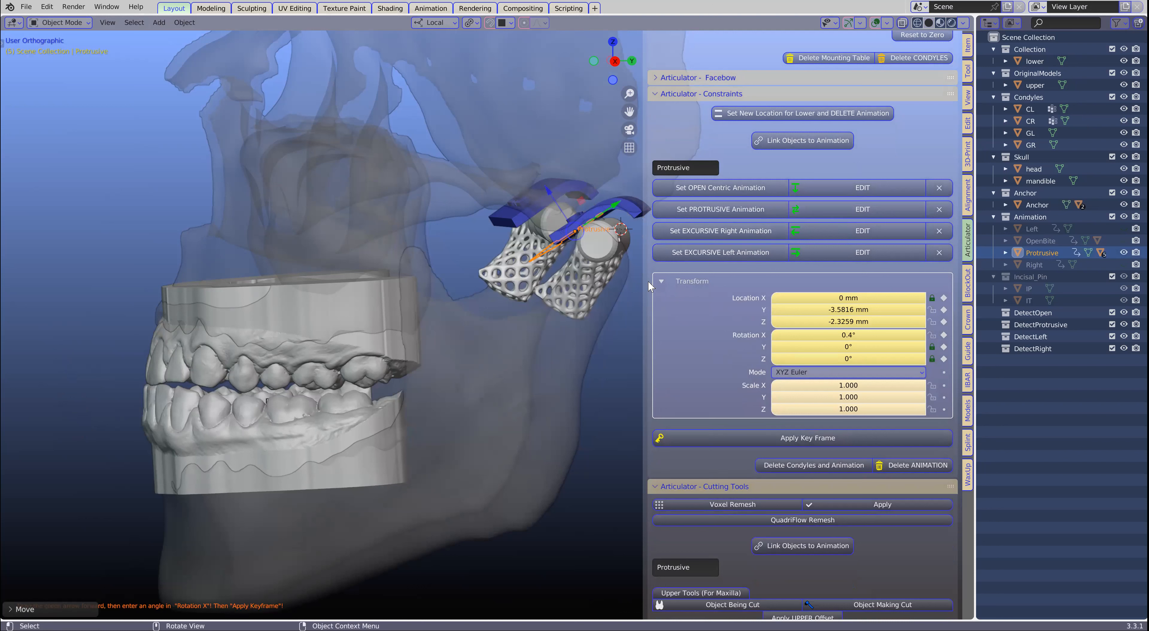
mouse_move(862, 333)
mouse_down()
mouse_move(897, 333)
mouse_move(862, 332)
mouse_up()
drag(614, 205, 648, 176)
click(841, 334)
text(0)
key(Return)
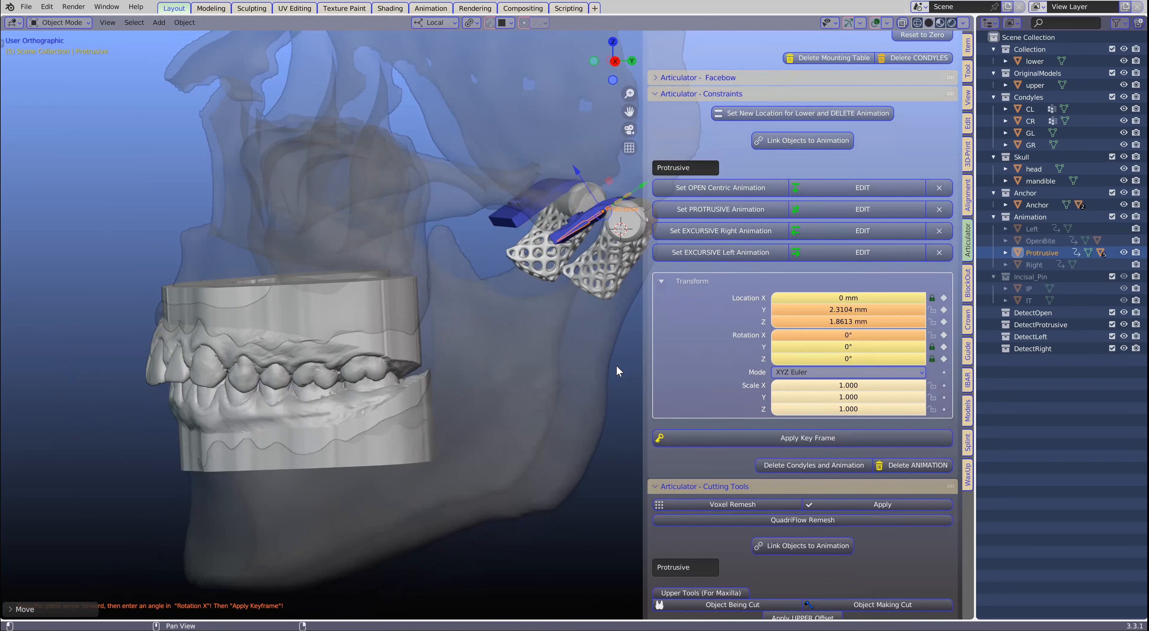
- Undo the protrusive control's rotation and backward movement, going back to the OpenBite control
key(ctrl+z)
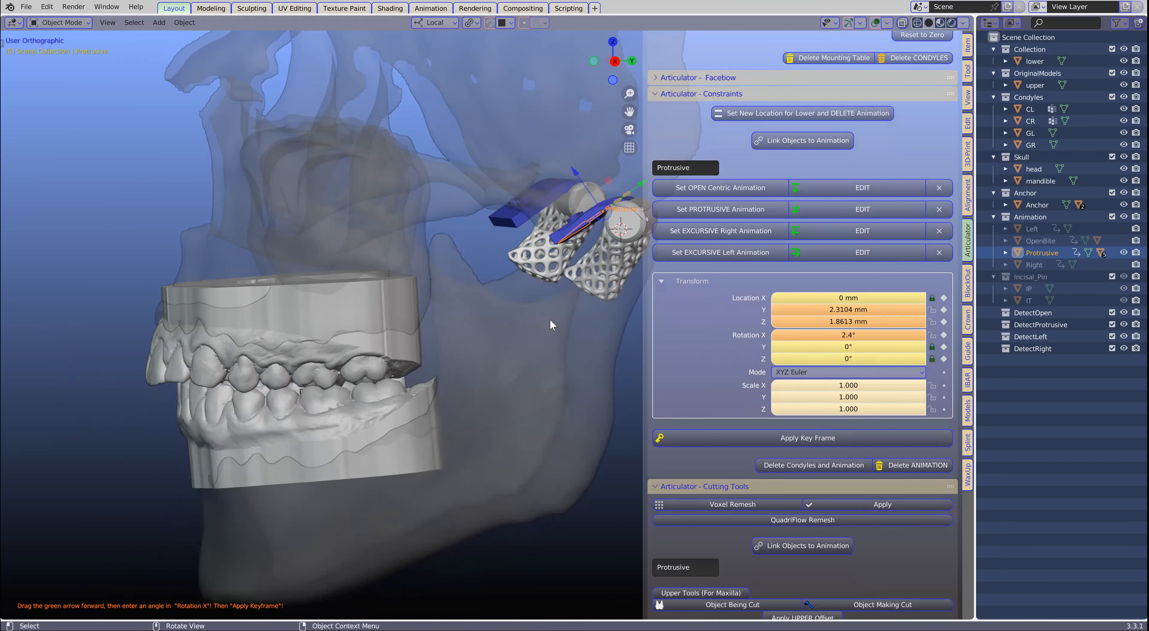
middle_drag(540, 272, 516, 310)
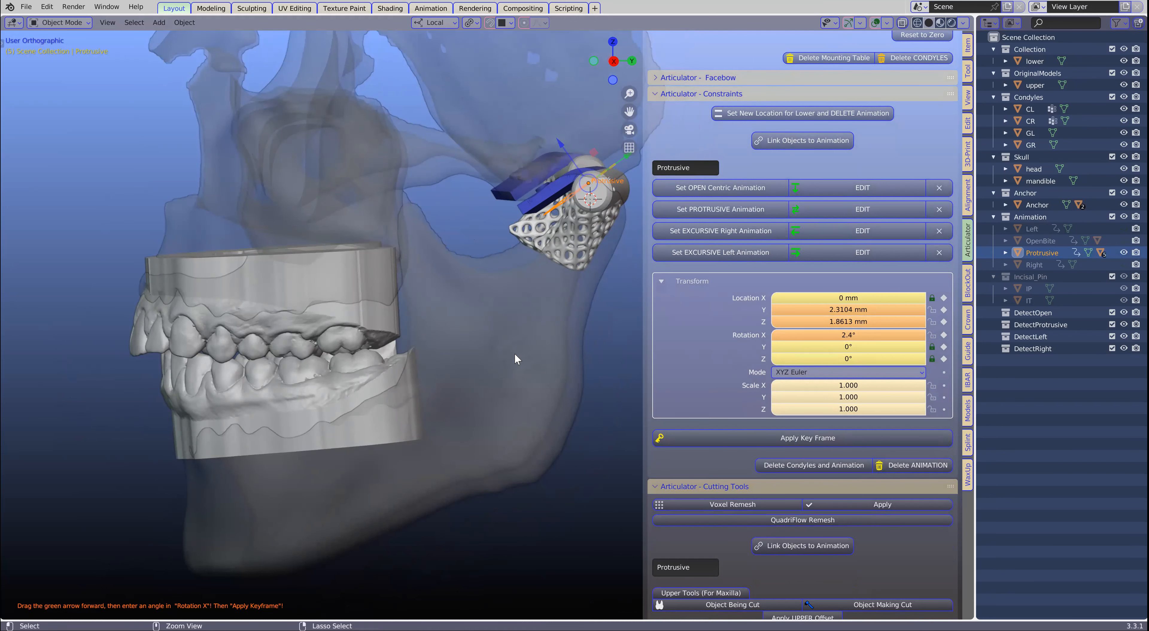
key(ctrl+z)
key(ctrl+z)
key(ctrl+z)
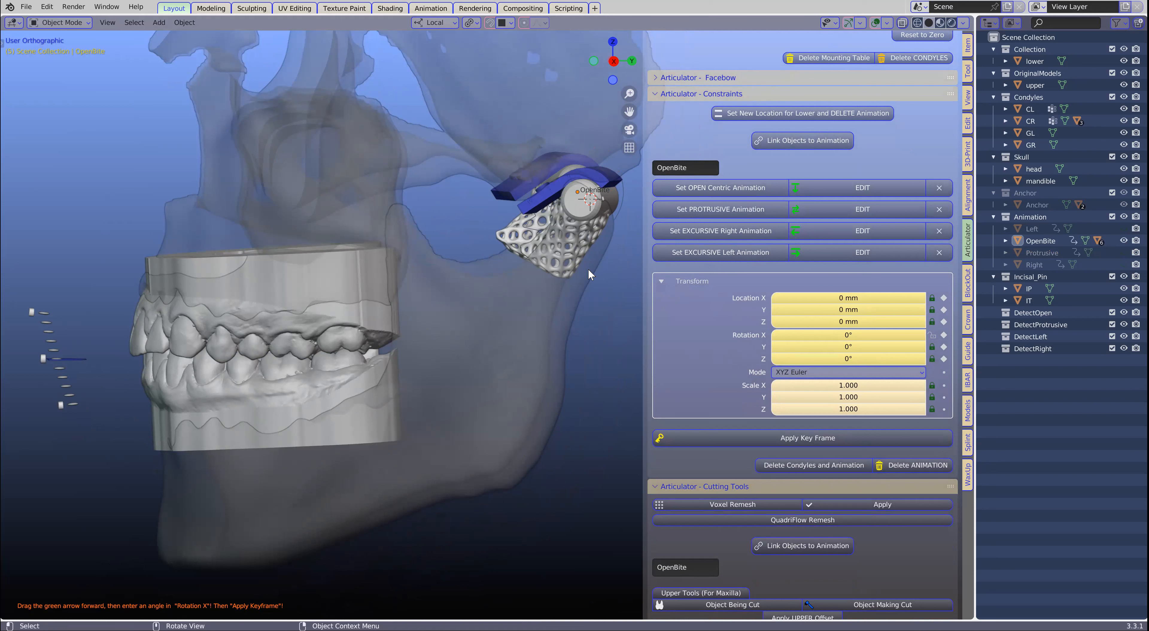
- Set a new location for the lower model, deleting its animation, and create a fresh open centric animation
scroll(588, 270, down, 1)
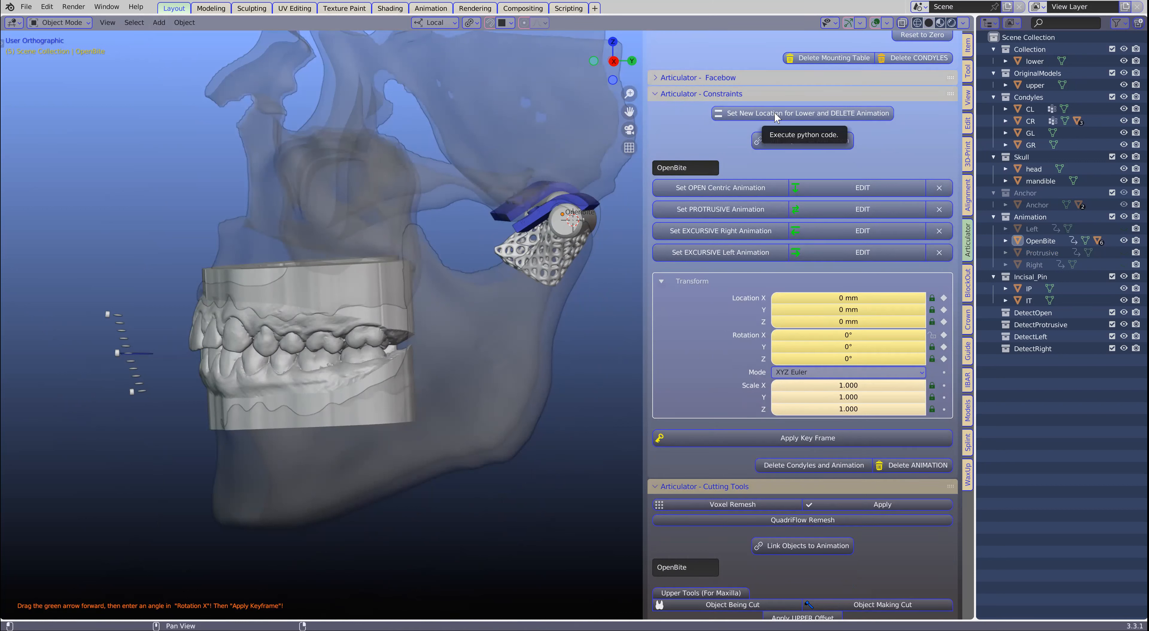
click(801, 112)
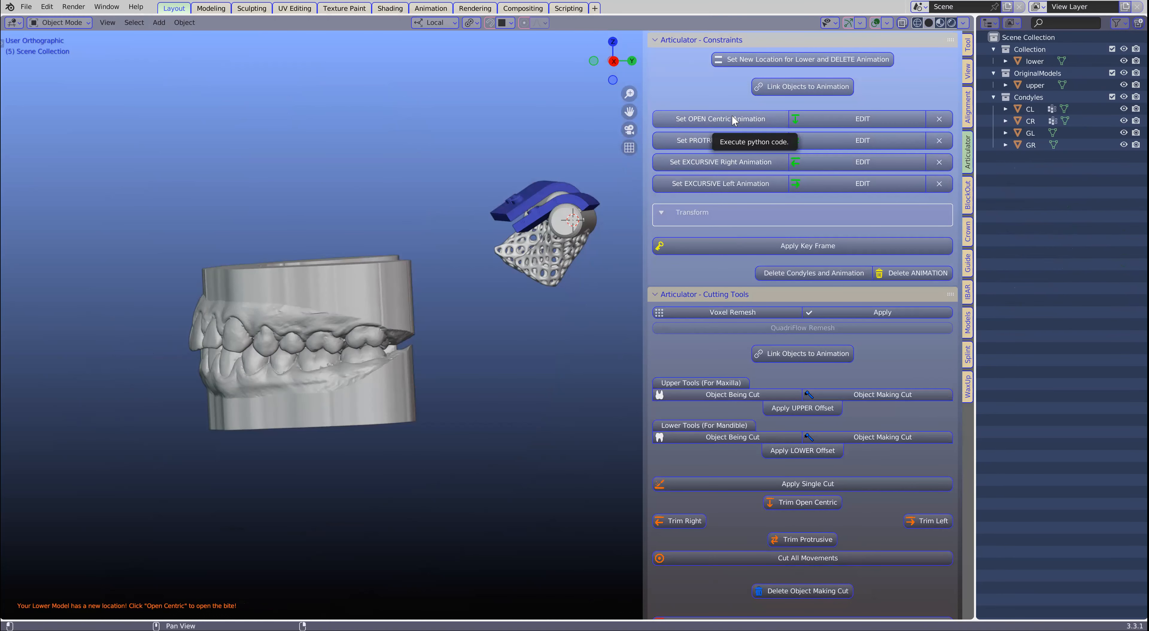
click(731, 117)
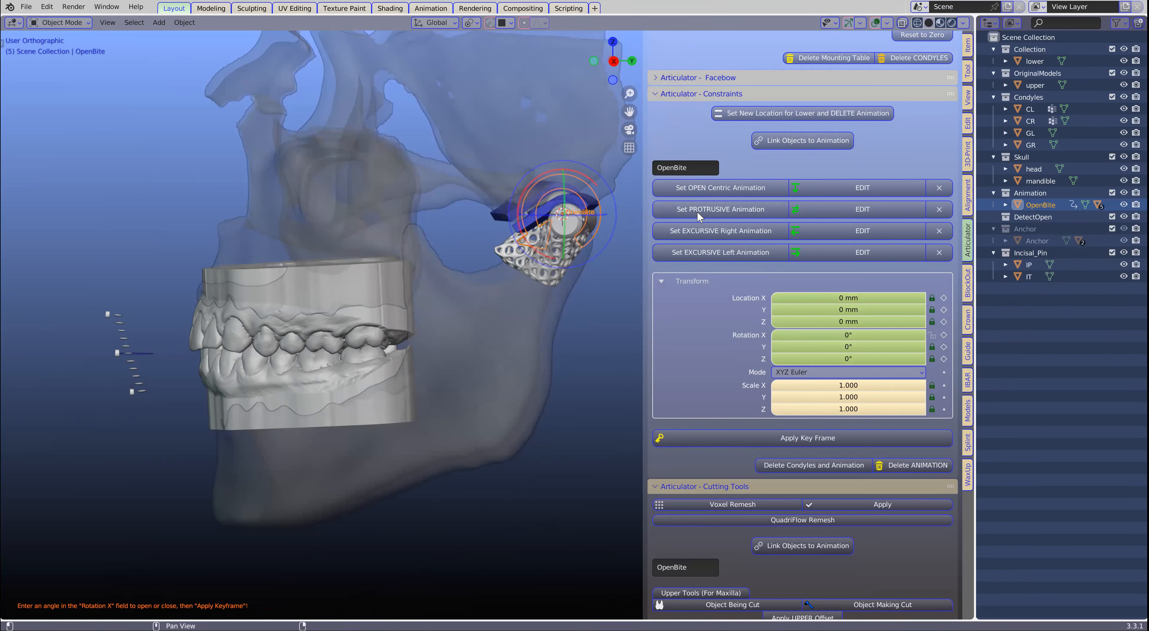
- Create the protrusive animation and slide its control forward and down along the green local axis
click(713, 207)
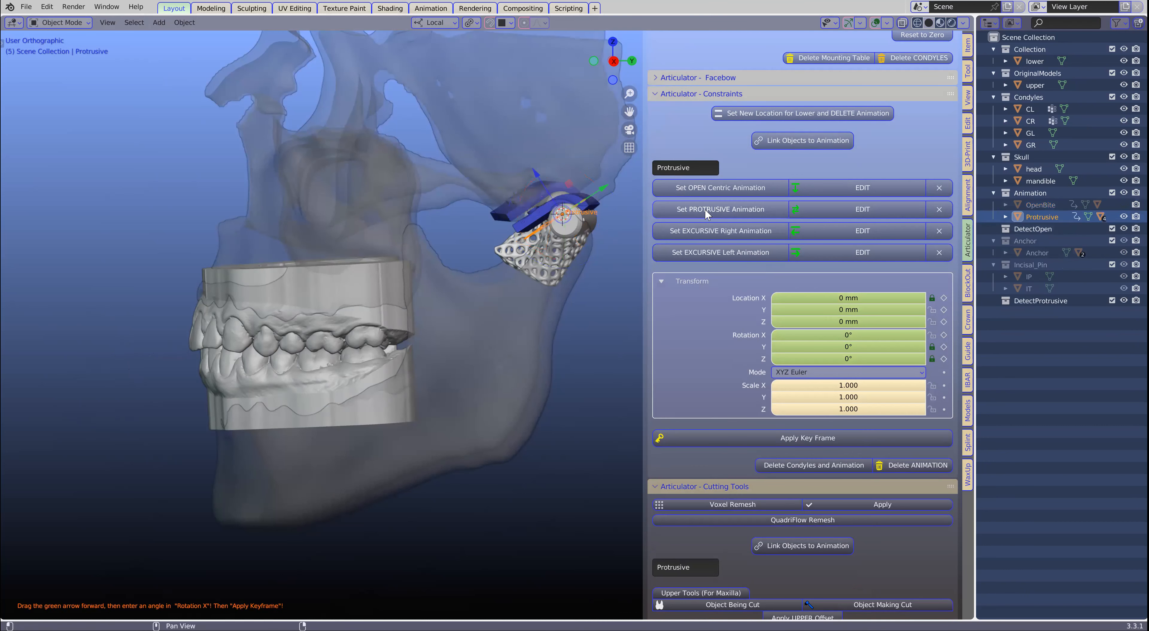
scroll(523, 247, up, 2)
scroll(496, 257, down, 1)
middle_drag(496, 256, 546, 239)
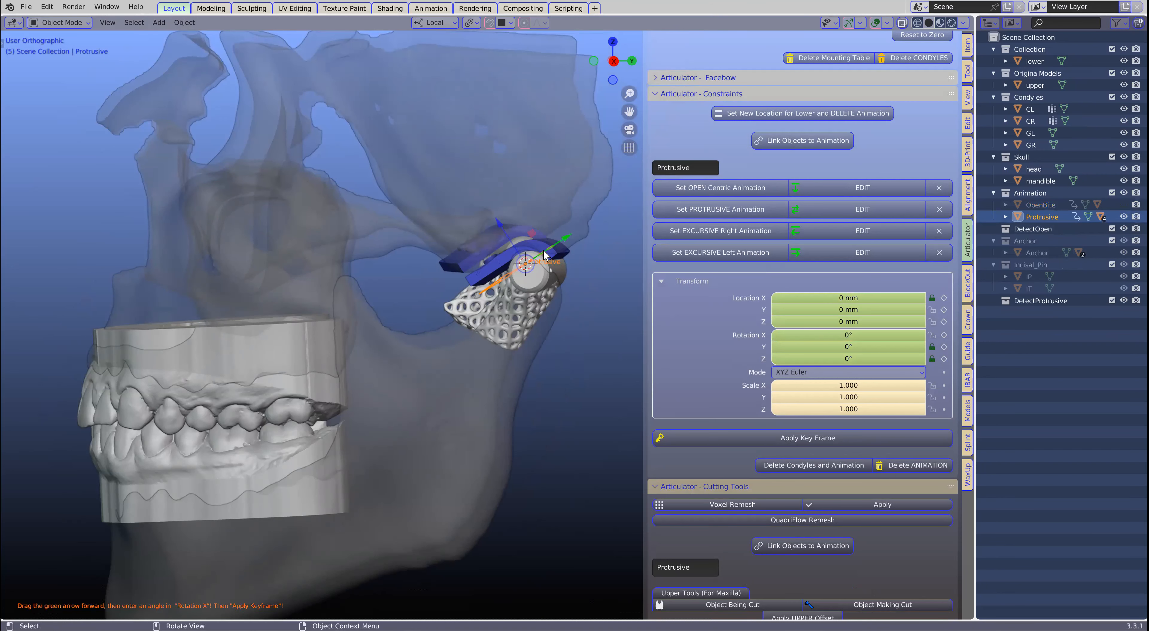
drag(567, 241, 507, 275)
- Refine the Protrusive control's position along its local axis to about Y -1.06 mm and Z -0.69 mm, viewing the condyles up close
scroll(506, 275, up, 1)
scroll(507, 275, up, 3)
shift+middle_drag(503, 258, 332, 336)
scroll(403, 423, up, 3)
scroll(403, 427, down, 3)
drag(286, 302, 266, 281)
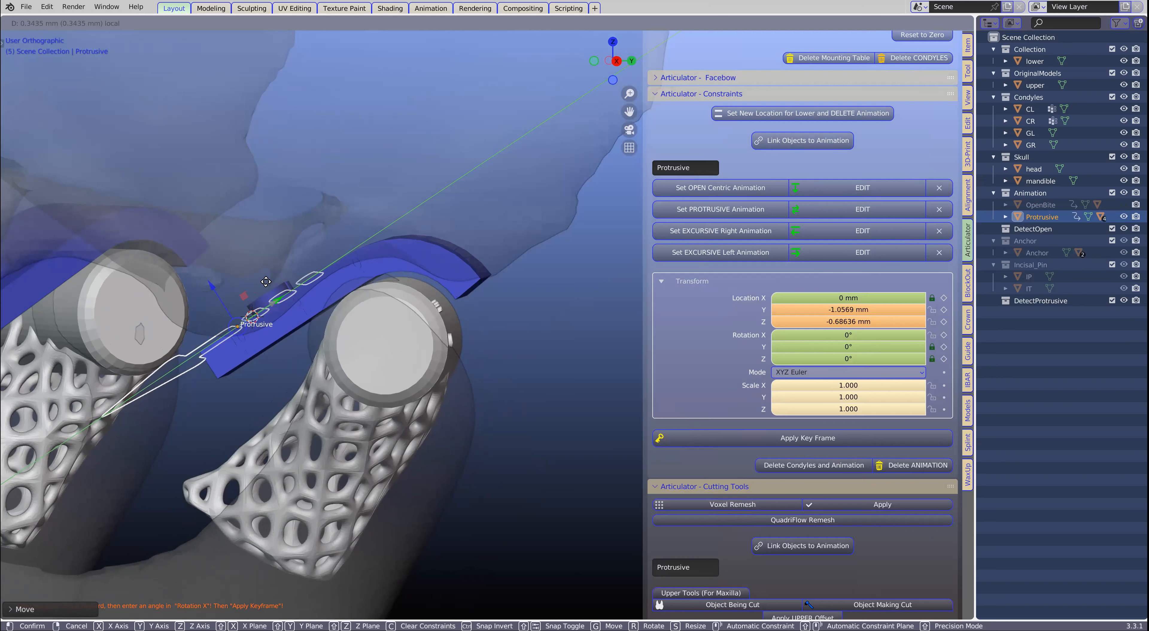
drag(266, 282, 266, 282)
- Check the condyle against its fossa and move the Protrusive control forward to about Y -1.4 mm and Z -0.91 mm
scroll(397, 273, up, 3)
mouse_move(338, 279)
middle_down()
mouse_move(393, 344)
mouse_move(454, 239)
mouse_move(441, 243)
middle_up()
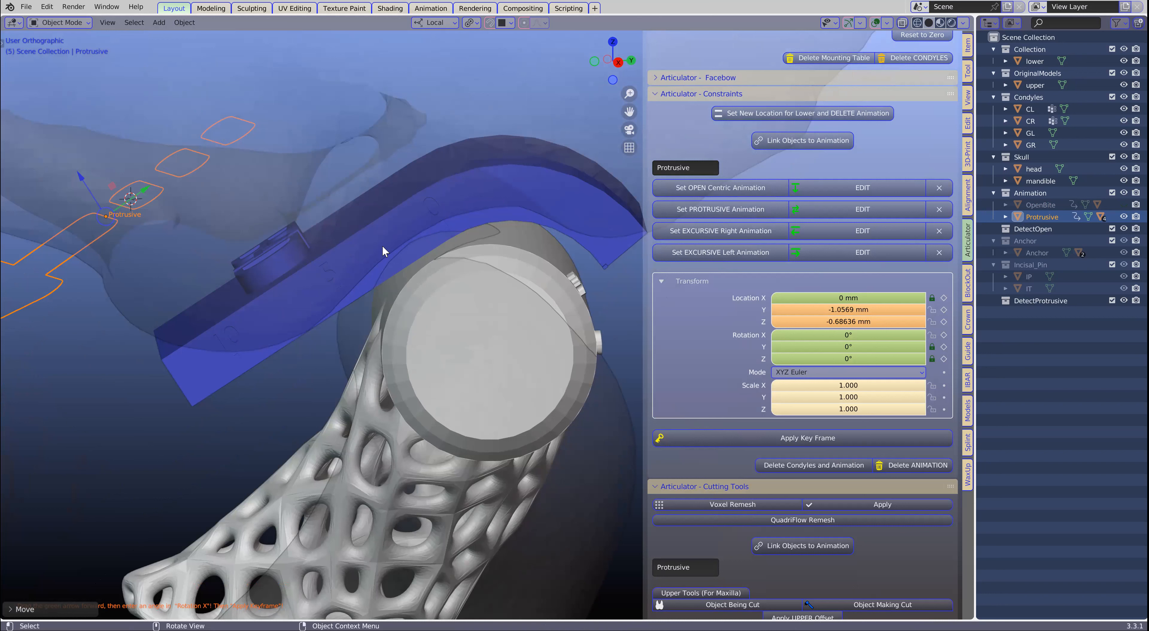
scroll(288, 343, down, 2)
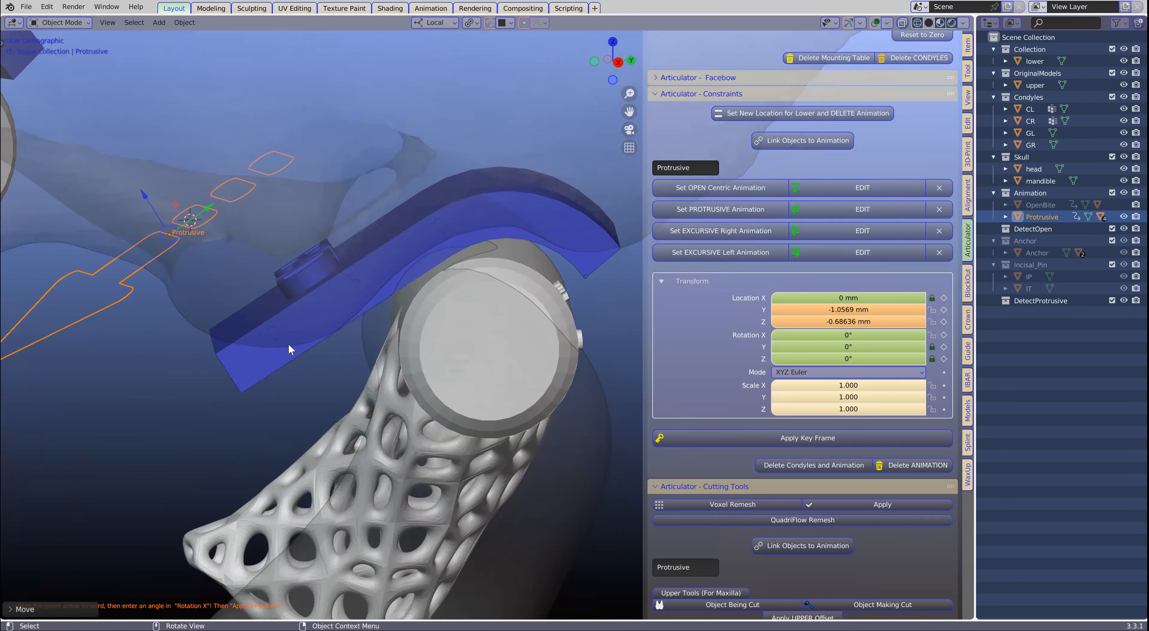
scroll(349, 299, down, 2)
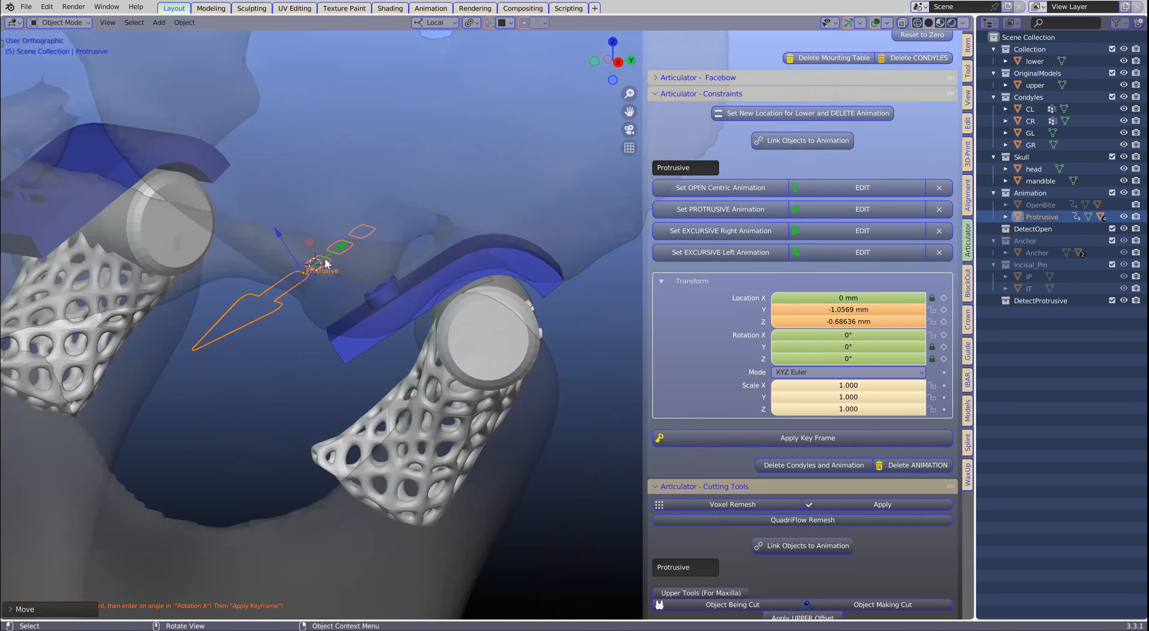
scroll(329, 261, up, 1)
mouse_move(306, 236)
mouse_down()
mouse_move(334, 214)
mouse_move(165, 353)
mouse_move(251, 251)
mouse_move(326, 216)
mouse_move(302, 235)
mouse_up()
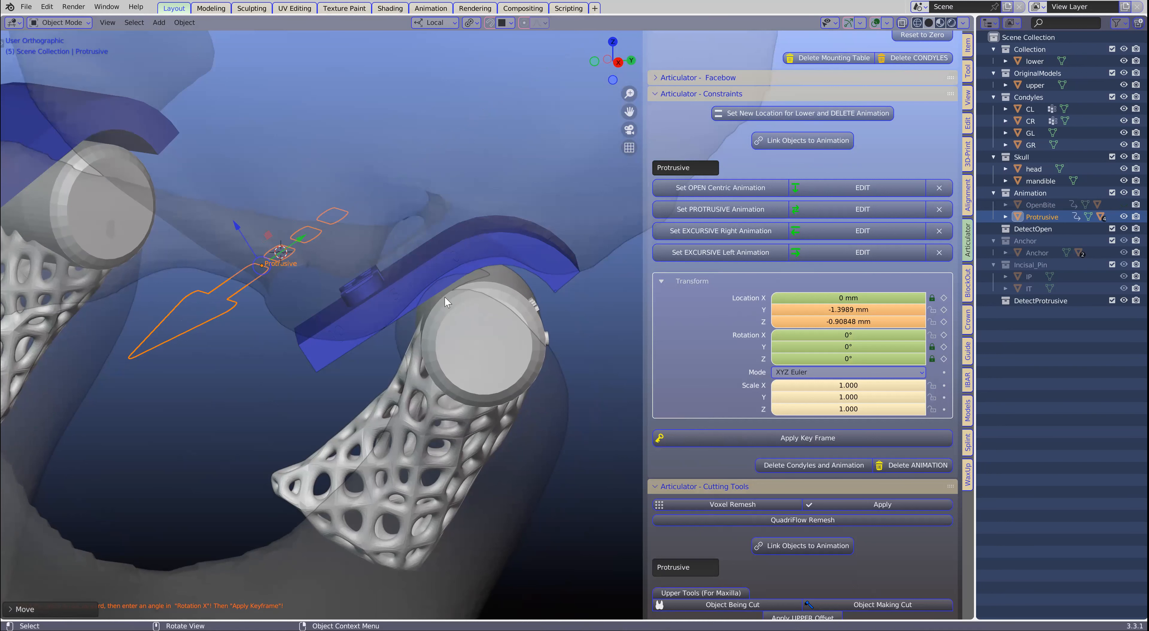
- Examine how the condyles sit against their fossae and how the dental models relate in the protruded position
scroll(444, 296, up, 2)
scroll(441, 308, up, 2)
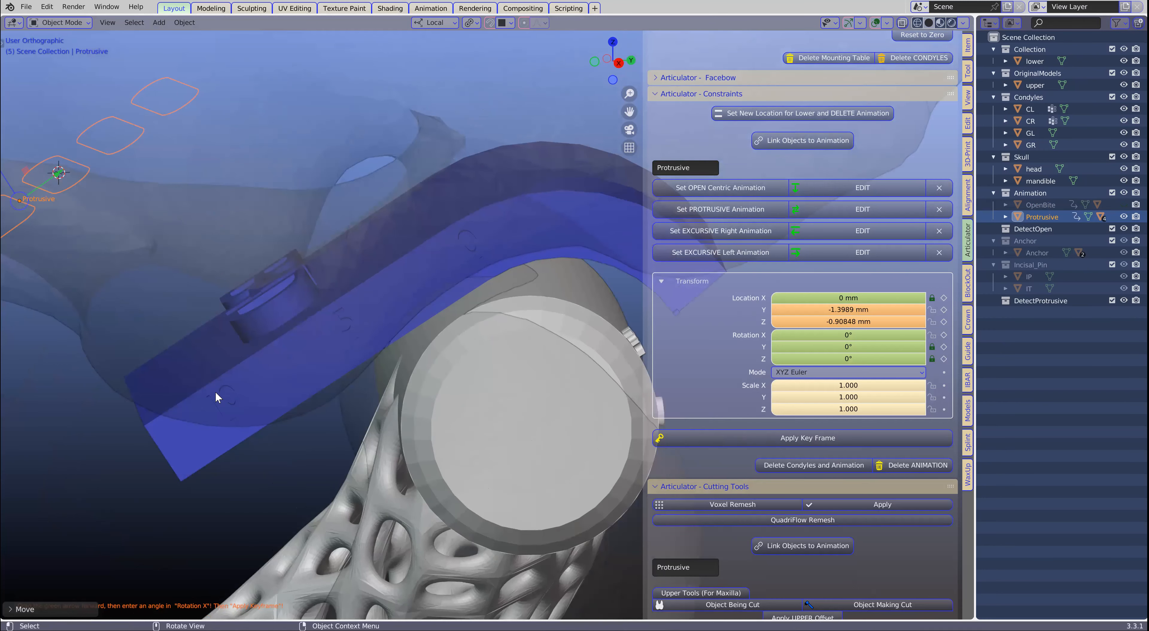
scroll(239, 389, down, 5)
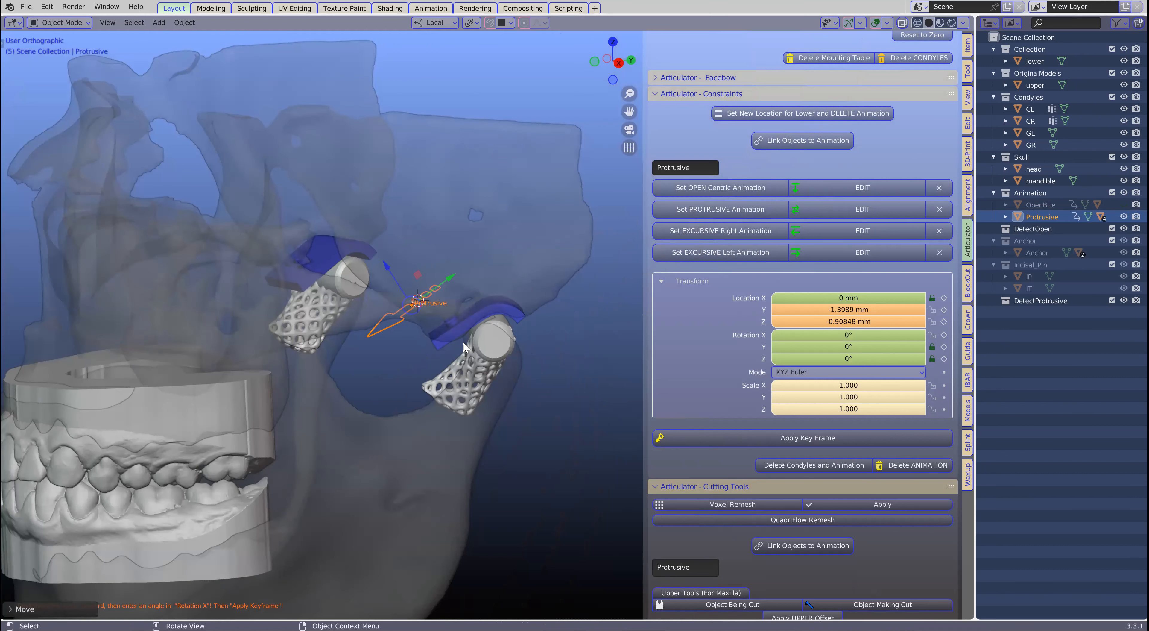
scroll(460, 343, down, 3)
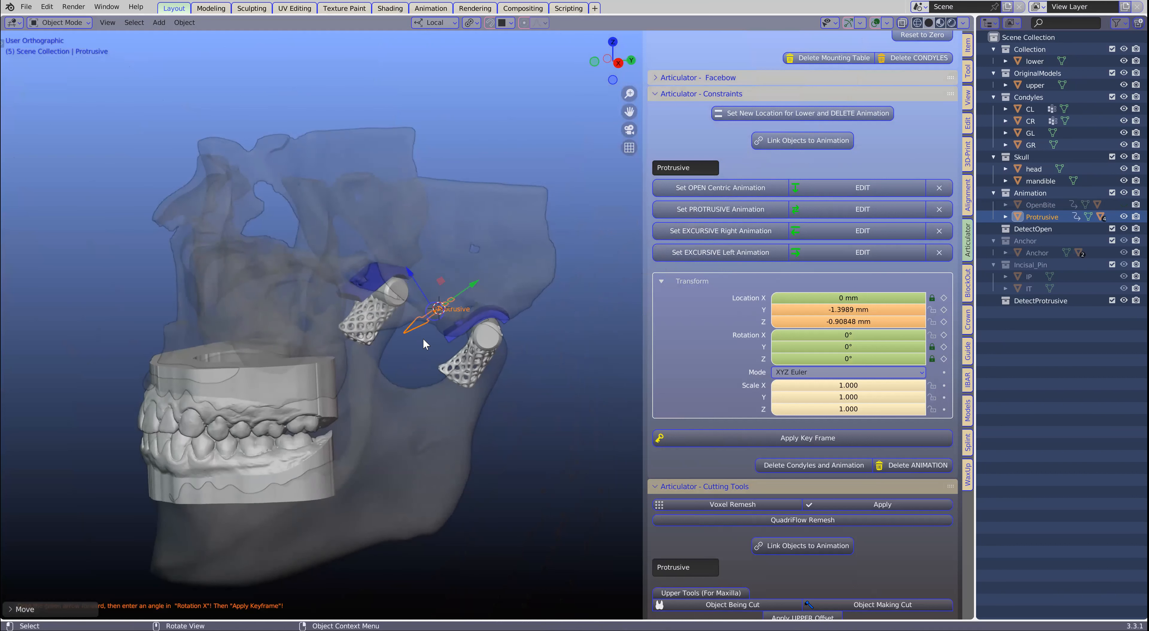
shift+middle_drag(339, 362, 383, 318)
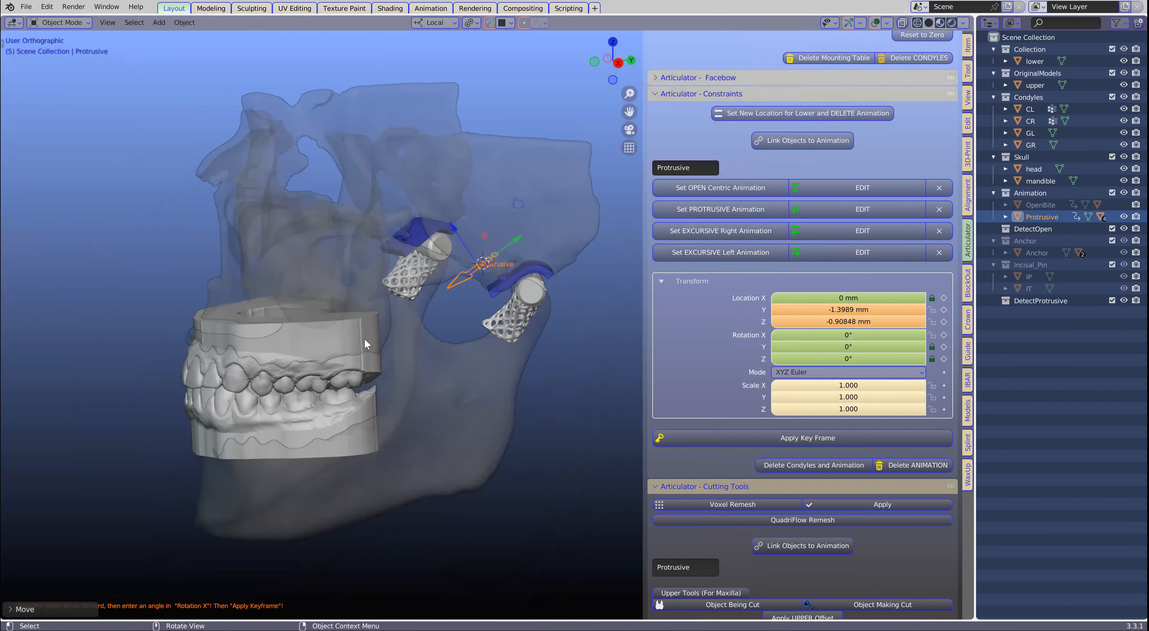
scroll(365, 344, up, 1)
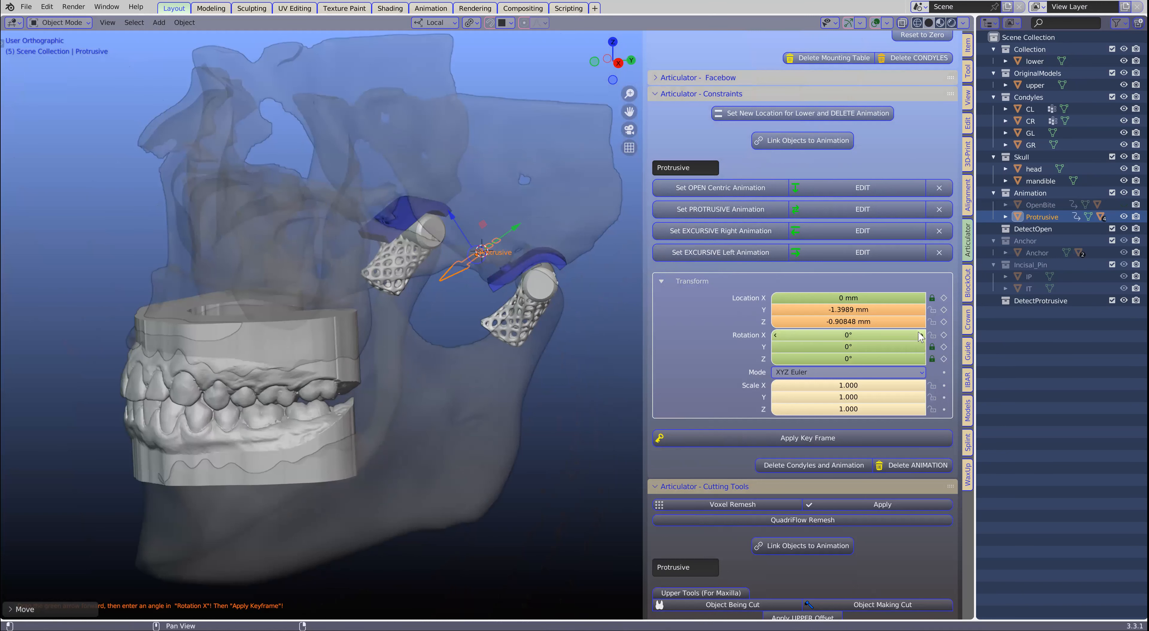
scroll(500, 331, up, 1)
scroll(500, 330, up, 2)
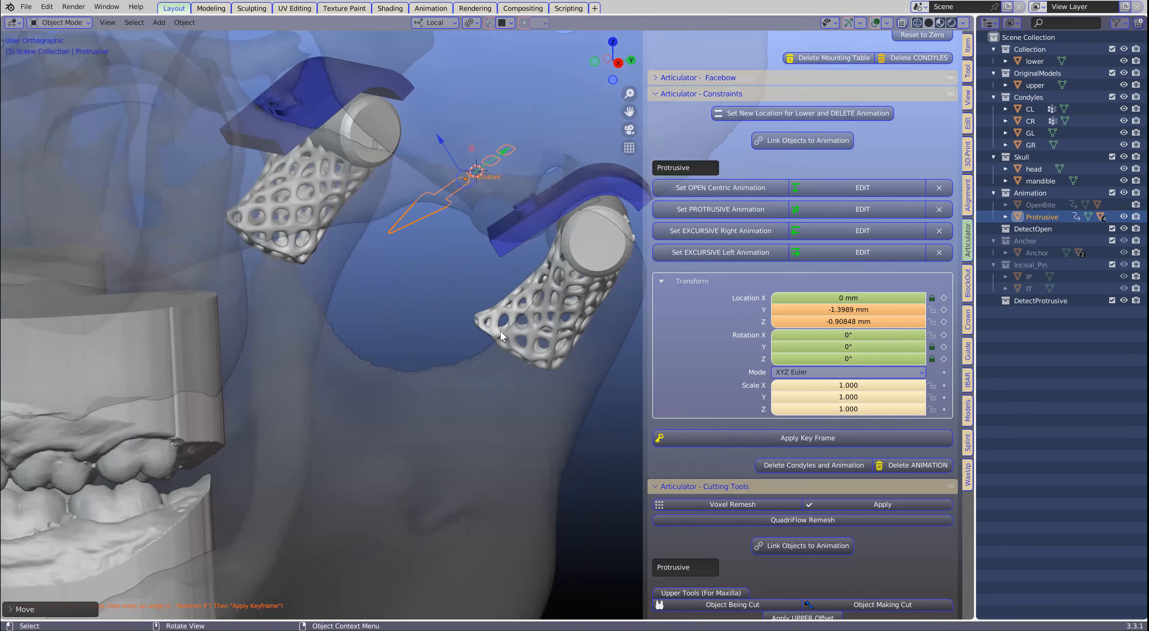
scroll(500, 332, down, 4)
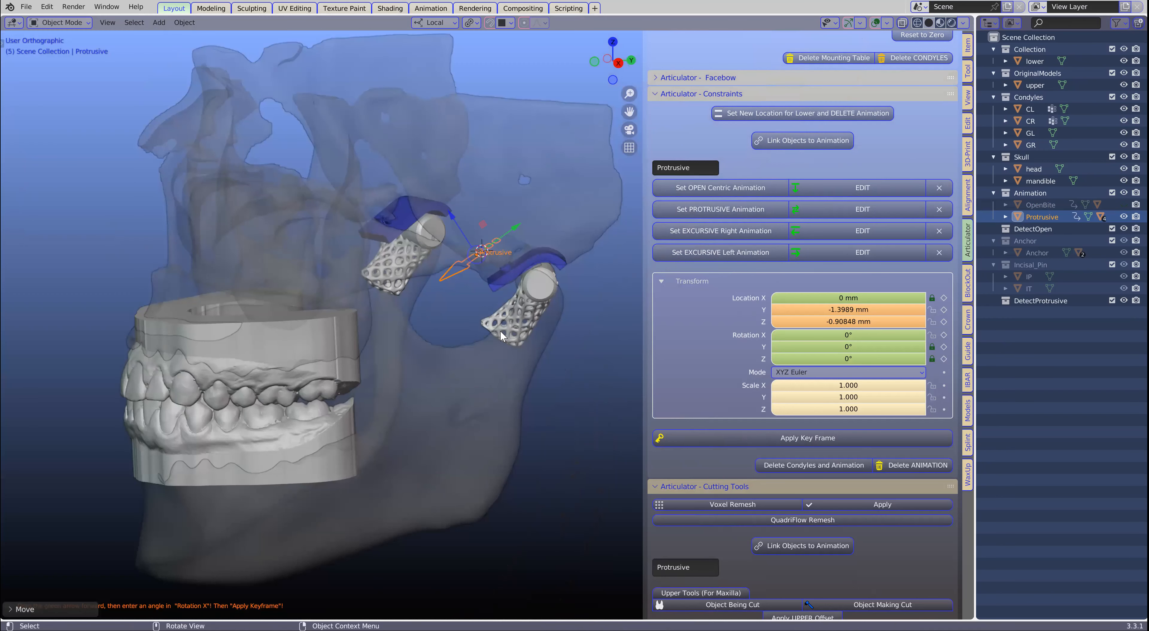
- Hide the skull so only the dental models, condyles, fossae and Protrusive control are shown
scroll(763, 495, down, 10)
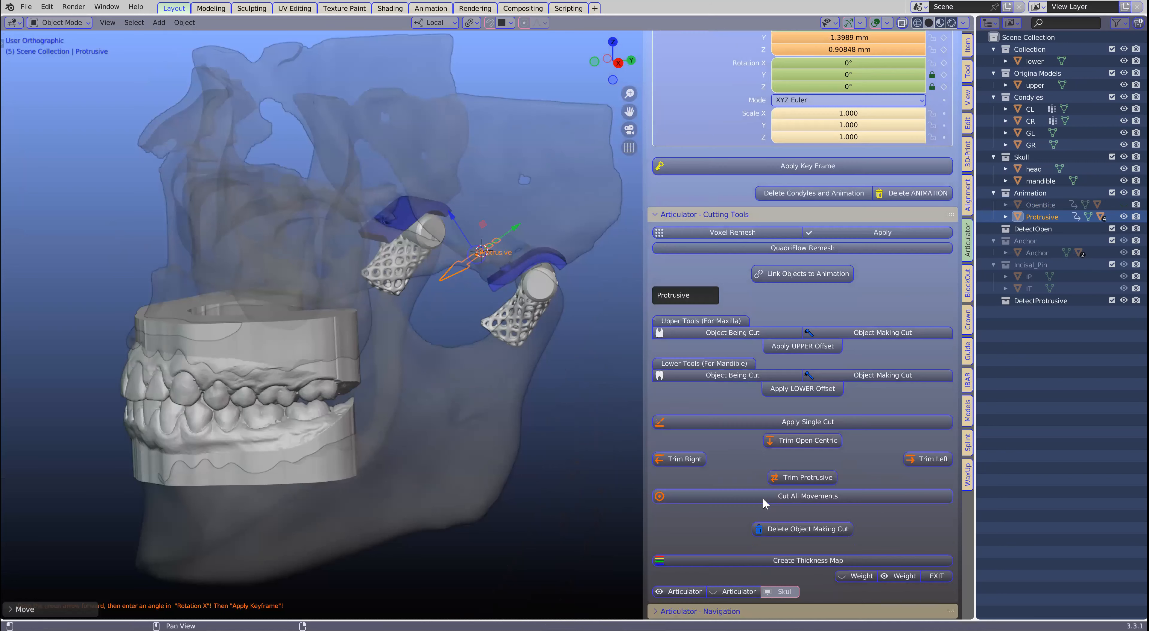
click(784, 590)
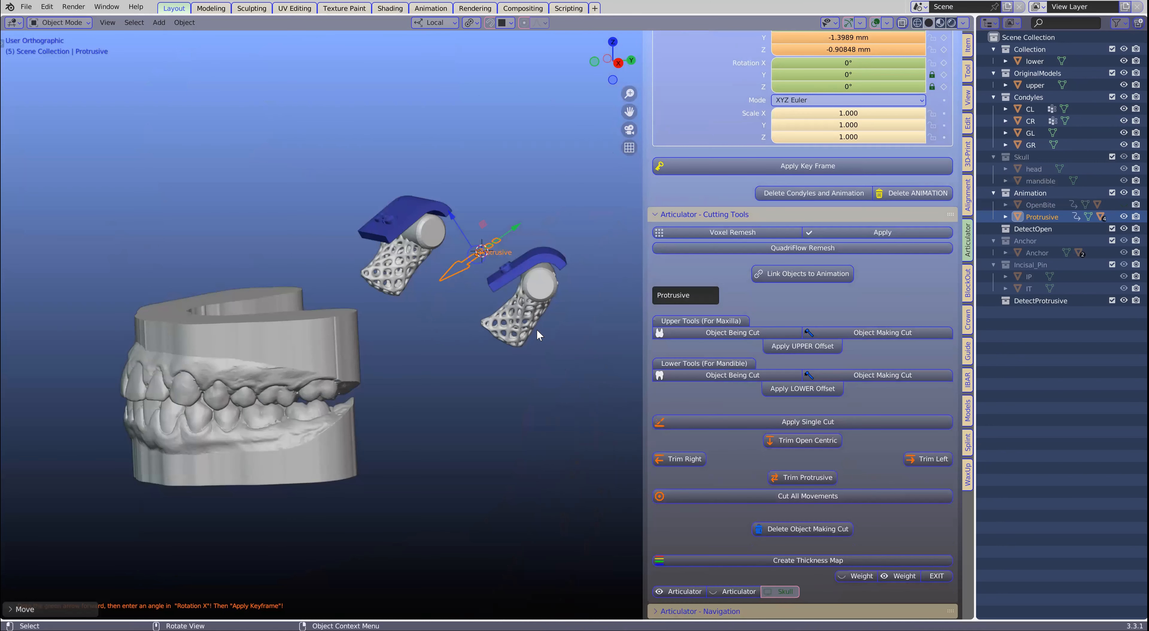
scroll(536, 329, up, 3)
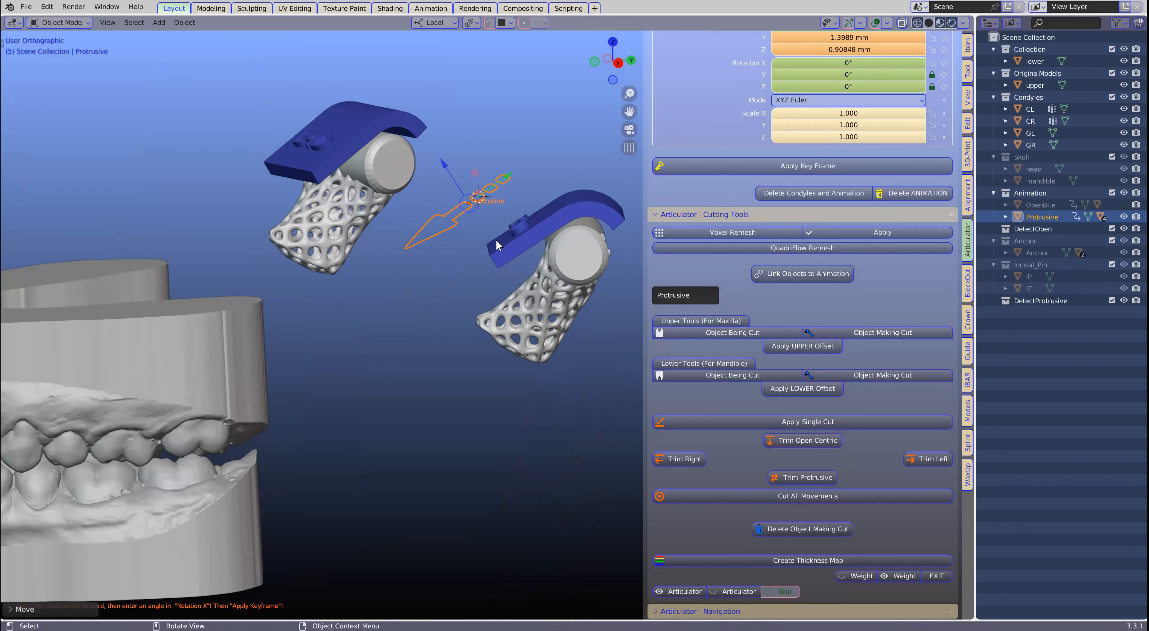
scroll(501, 243, down, 1)
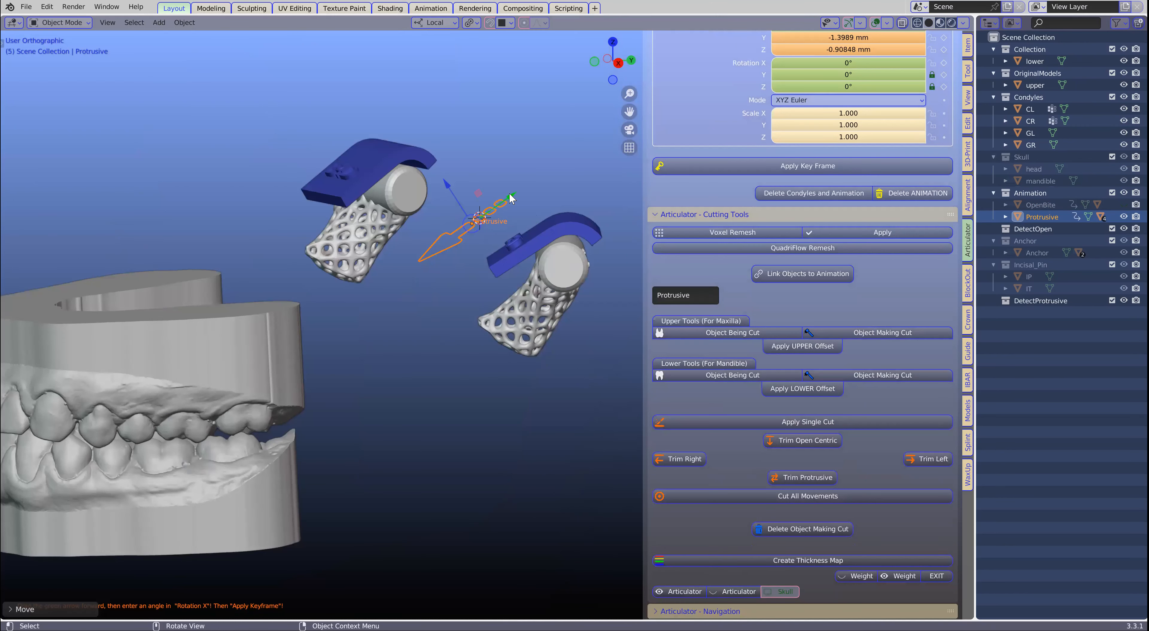
scroll(419, 279, down, 1)
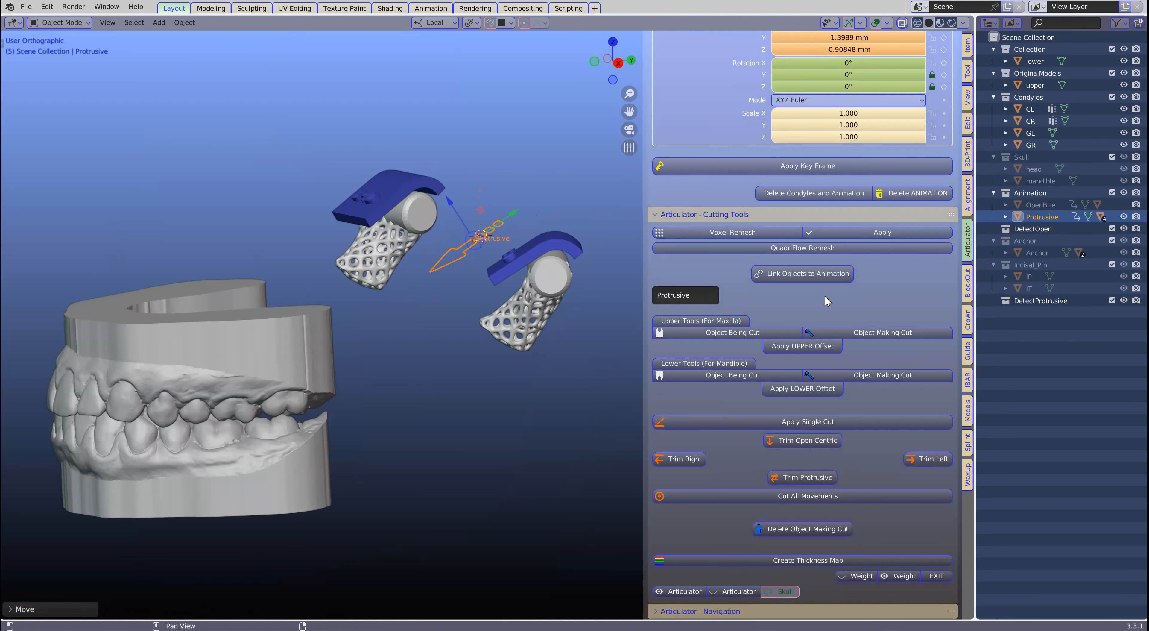
- Open the bite by stepping the Protrusive control's Rotation X up to 3°
scroll(823, 295, up, 4)
scroll(825, 301, up, 3)
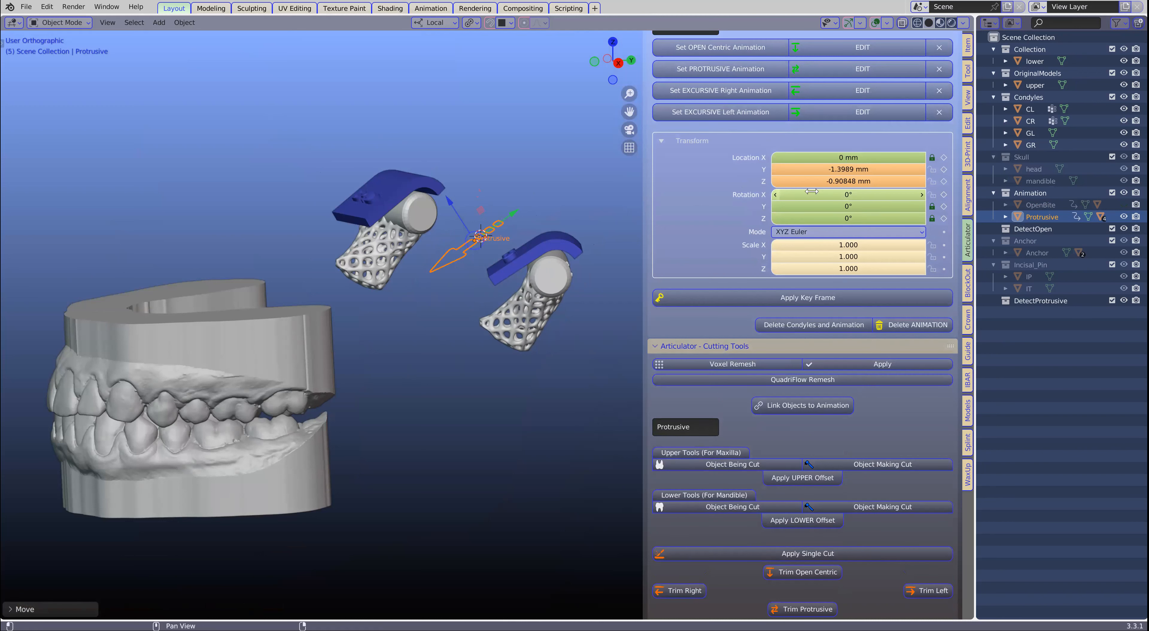
click(921, 195)
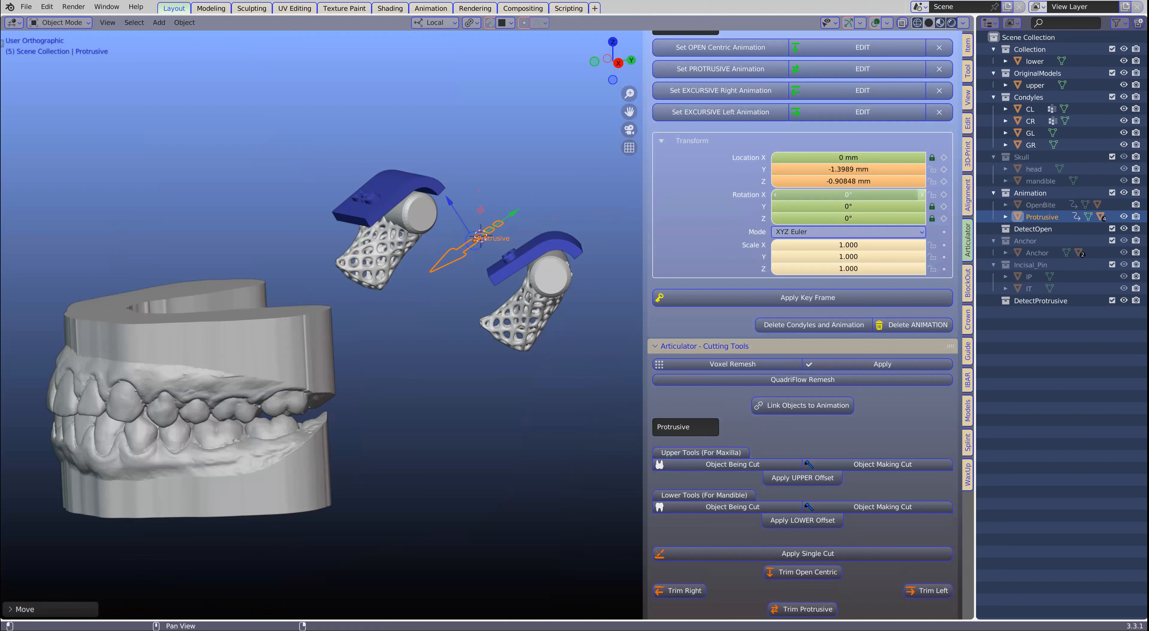
click(924, 195)
click(923, 195)
click(923, 194)
click(923, 195)
click(923, 194)
click(923, 195)
click(923, 194)
click(924, 194)
click(923, 194)
click(923, 194)
click(922, 194)
click(923, 195)
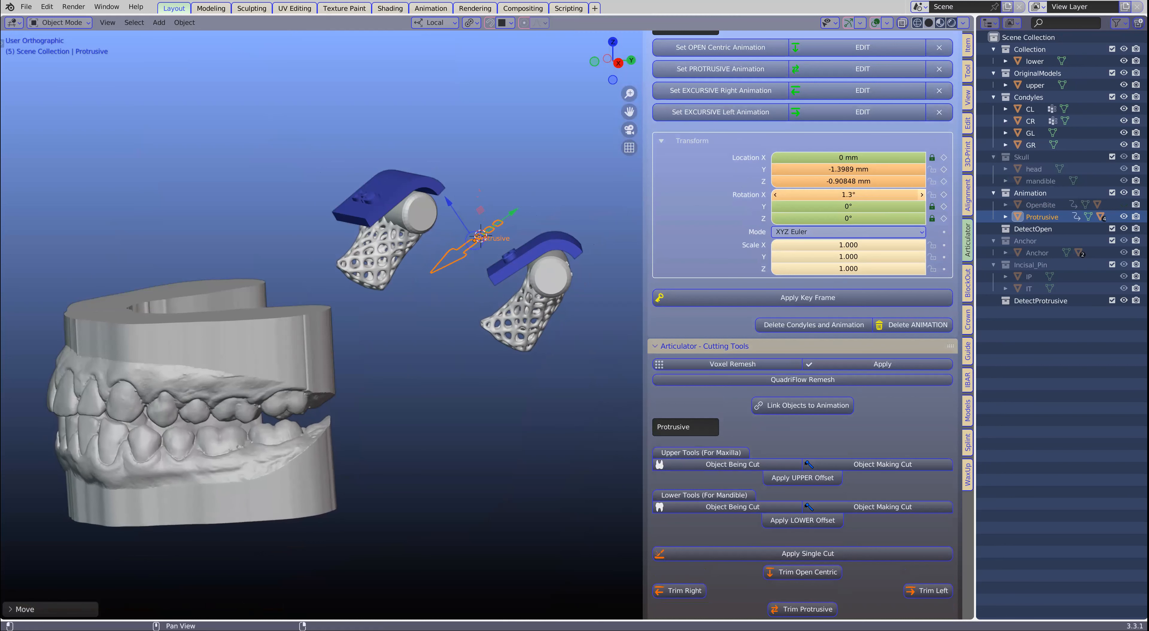
click(922, 194)
click(923, 195)
click(922, 194)
click(923, 194)
click(923, 195)
click(923, 195)
click(923, 195)
click(922, 195)
click(922, 195)
click(923, 194)
click(923, 194)
click(923, 195)
click(923, 195)
click(923, 195)
click(922, 195)
click(923, 195)
click(923, 195)
click(922, 194)
click(776, 196)
click(776, 196)
- Clip the view to a thin slice through the posterior molars and turn it to face the cross-section
middle_drag(368, 353, 525, 292)
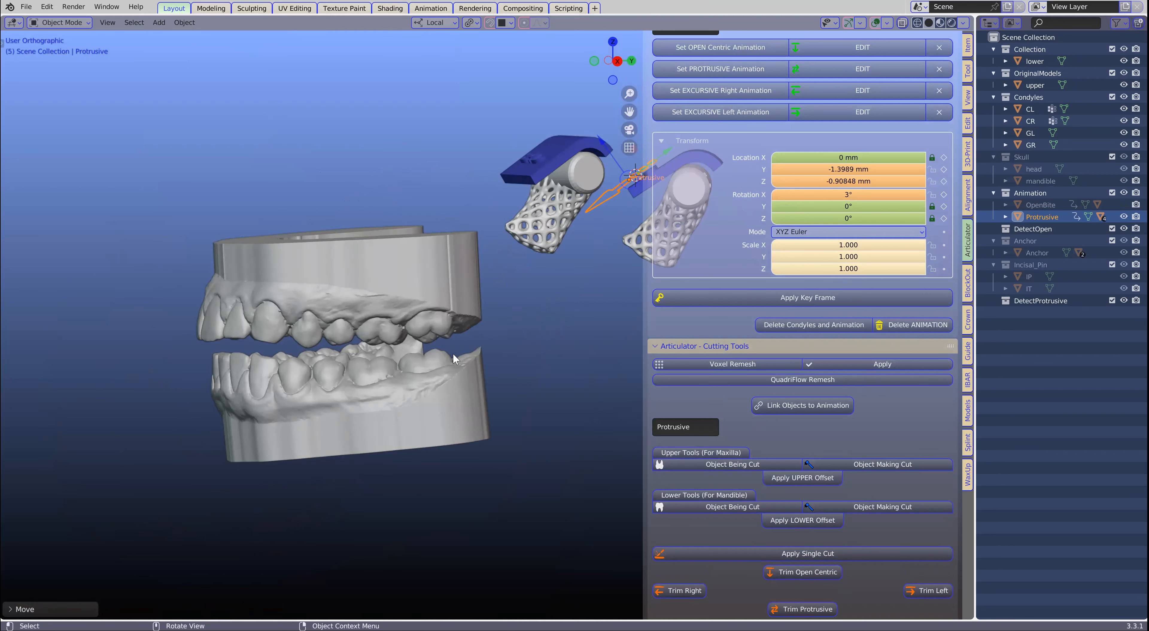
scroll(452, 353, up, 3)
middle_drag(424, 365, 396, 320)
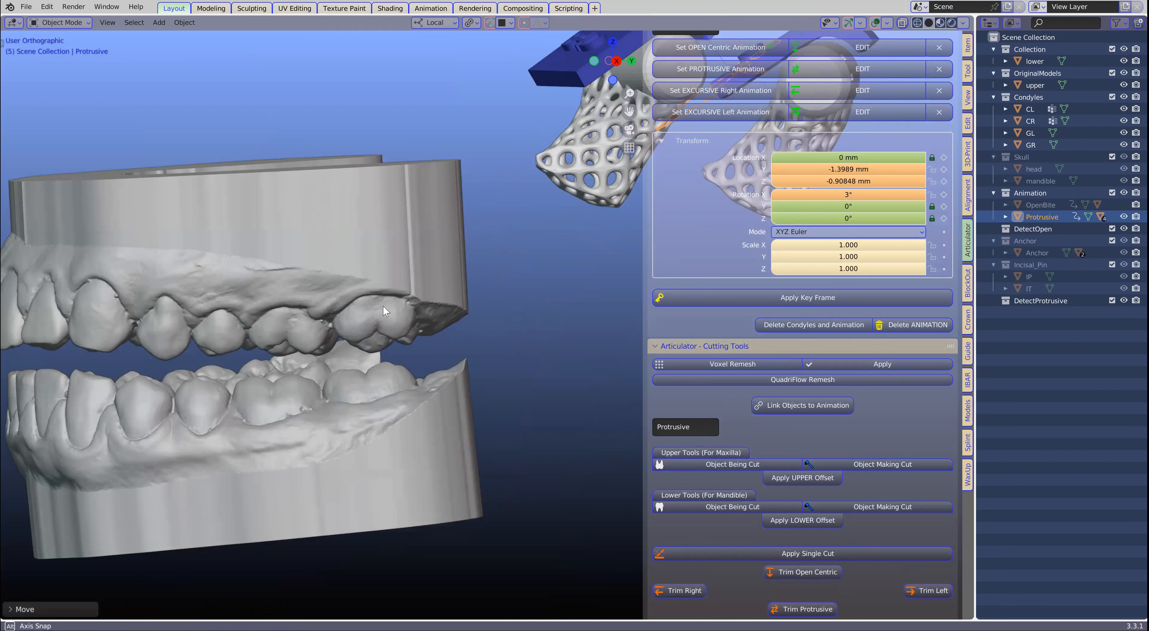
key(b)
drag(367, 248, 404, 546)
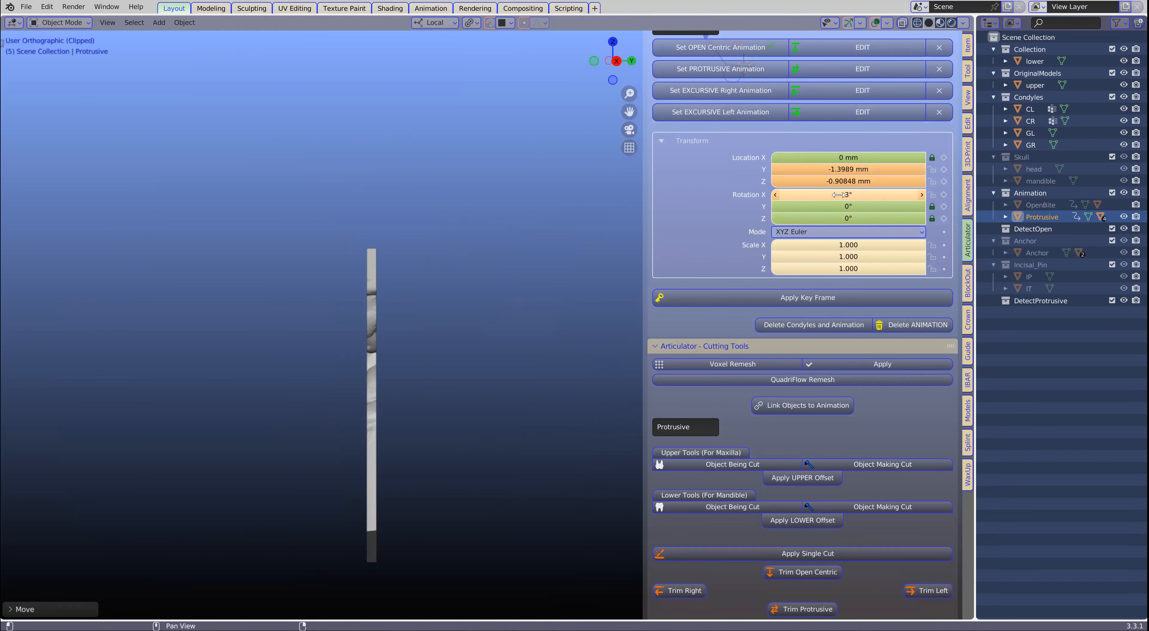
middle_drag(409, 367, 300, 373)
scroll(301, 373, up, 5)
middle_drag(480, 329, 469, 323)
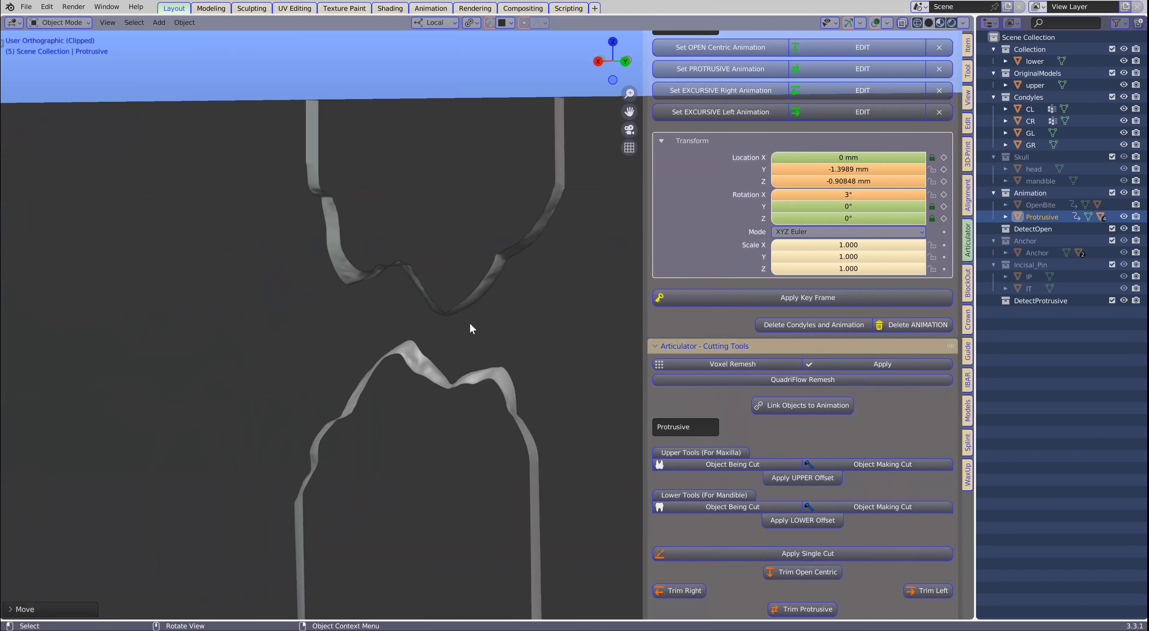
- Measure the vertical gap from the upper molar cusp tip down to the lower molar in the cross-section
key(t)
click(16, 199)
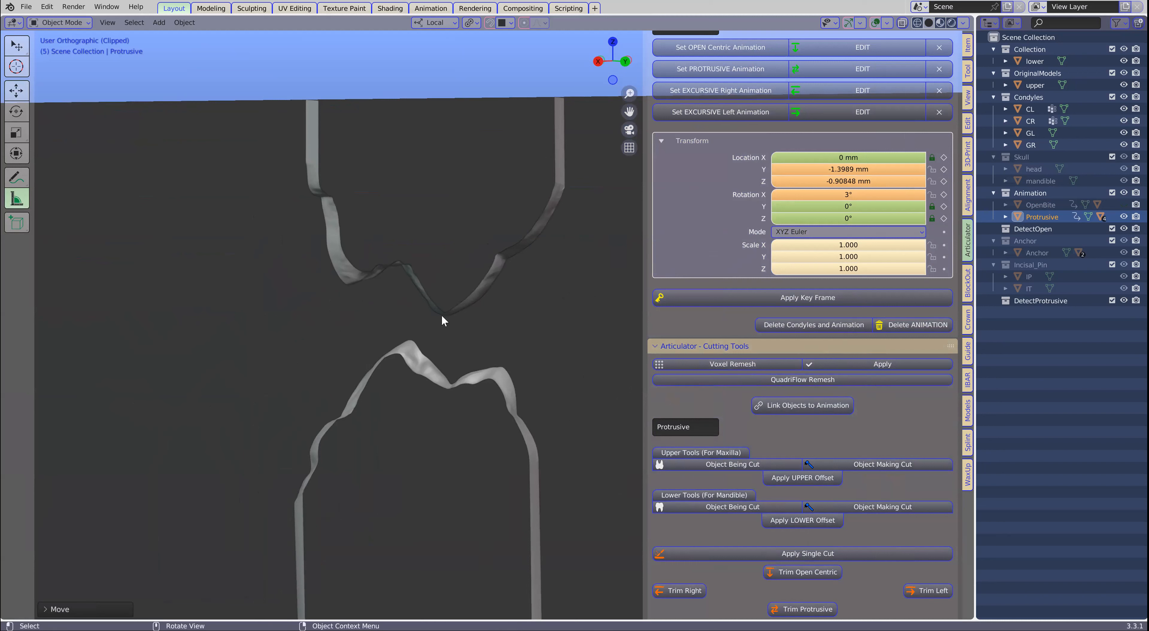
drag(441, 315, 443, 375)
scroll(487, 341, up, 3)
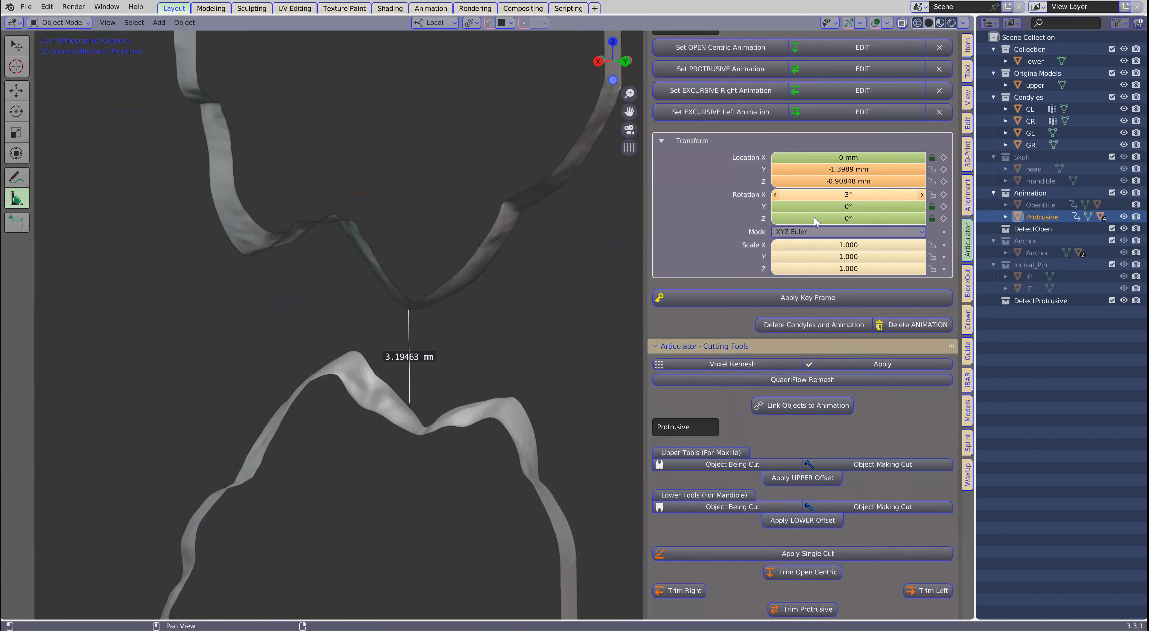
drag(409, 403, 411, 406)
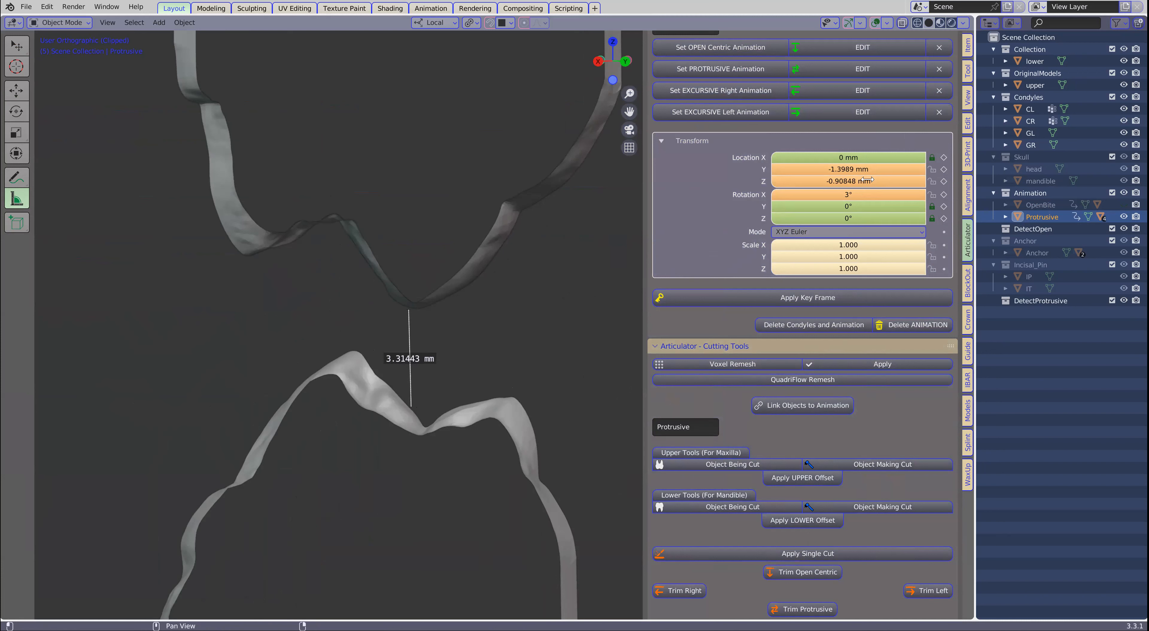
- Try the Protrusive control's Rotation X at 0° and 2.6°, and restore it to 3°
click(861, 195)
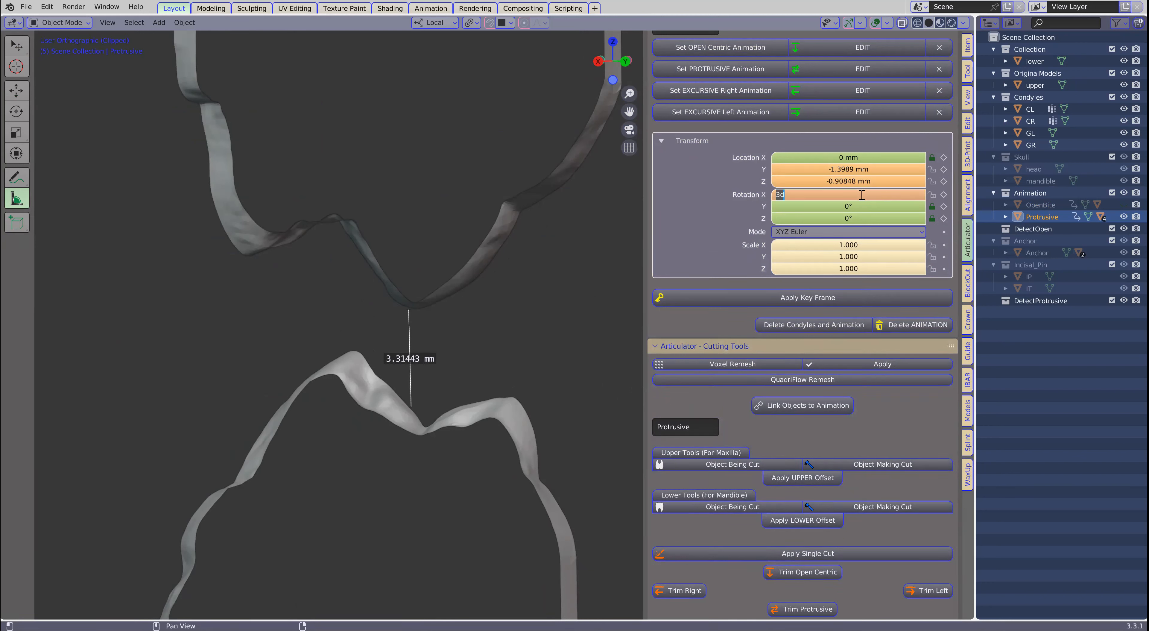
text(0)
key(Return)
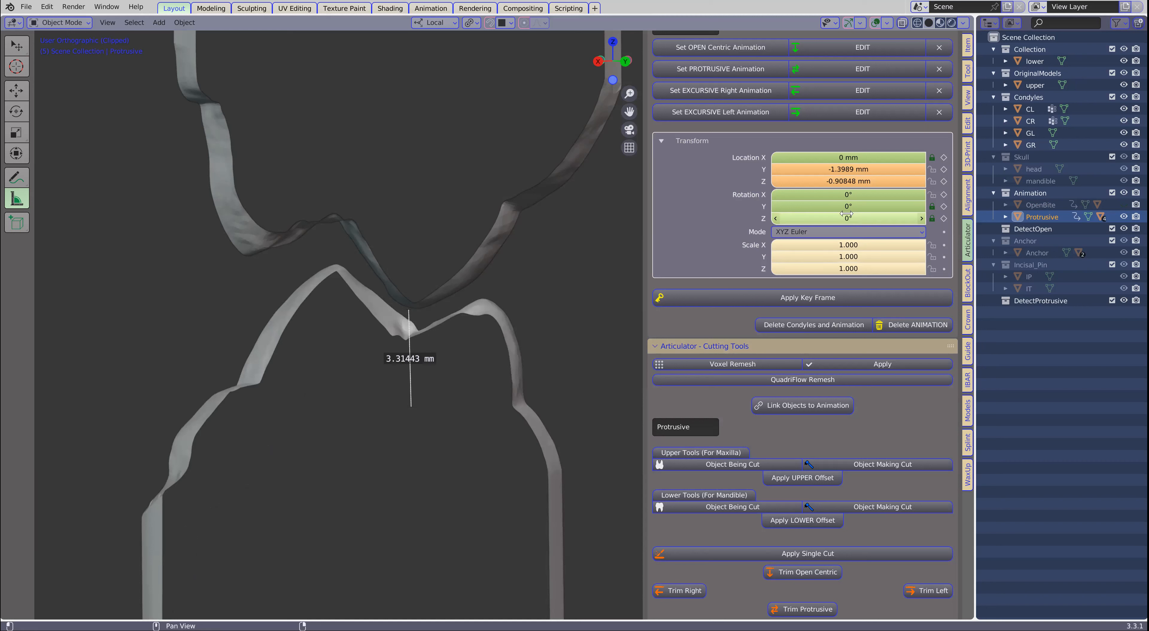
drag(847, 195, 864, 195)
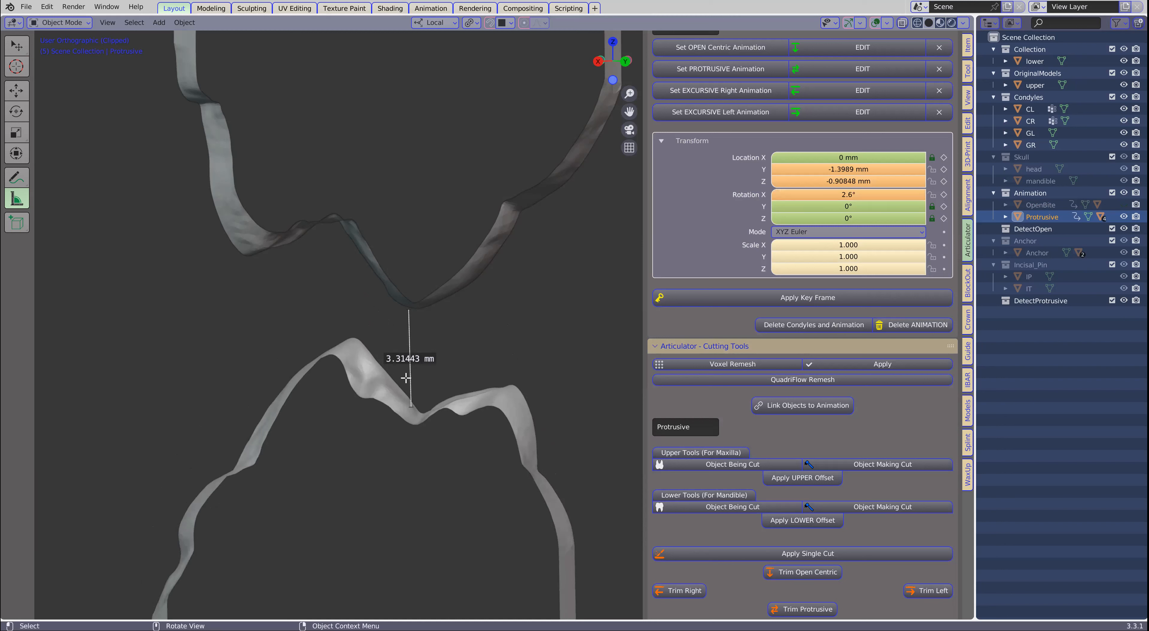
click(864, 194)
text(3)
key(Return)
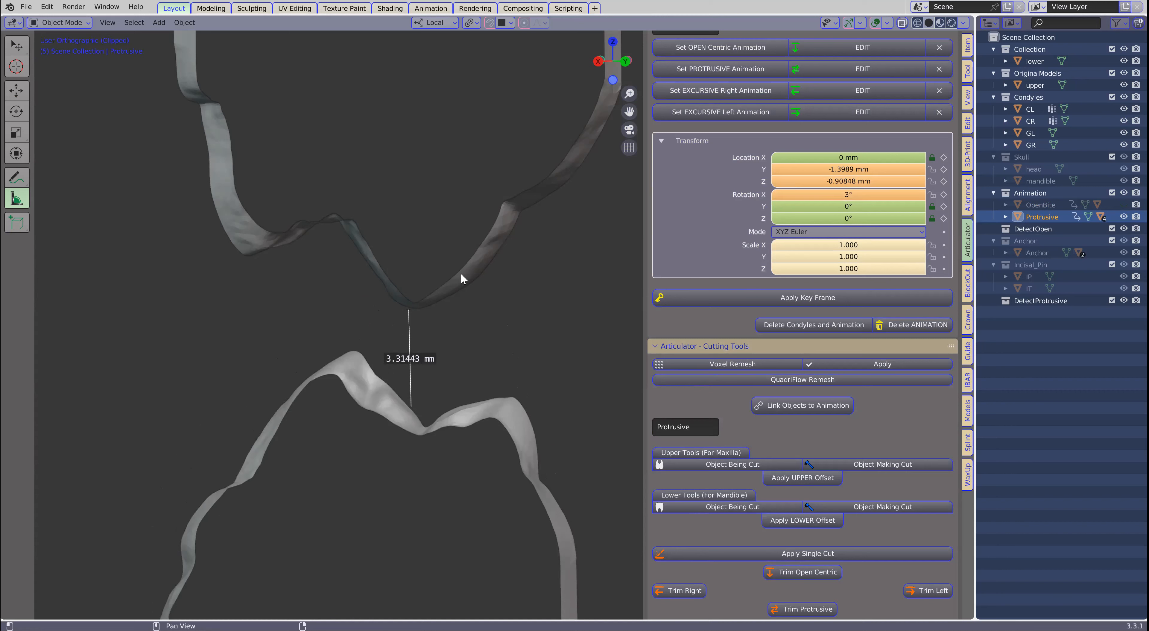
- Delete the ruler measurement and clear the clipping region to show the full models and condyles
middle_drag(460, 273, 433, 293)
scroll(432, 292, down, 1)
scroll(446, 307, up, 1)
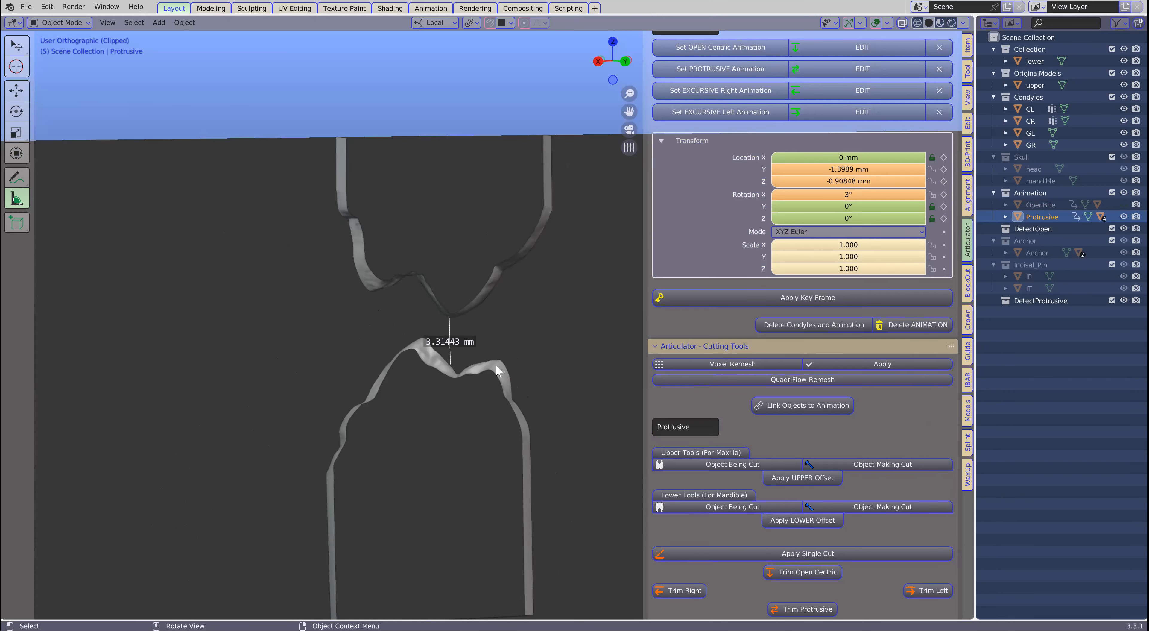
scroll(495, 365, up, 3)
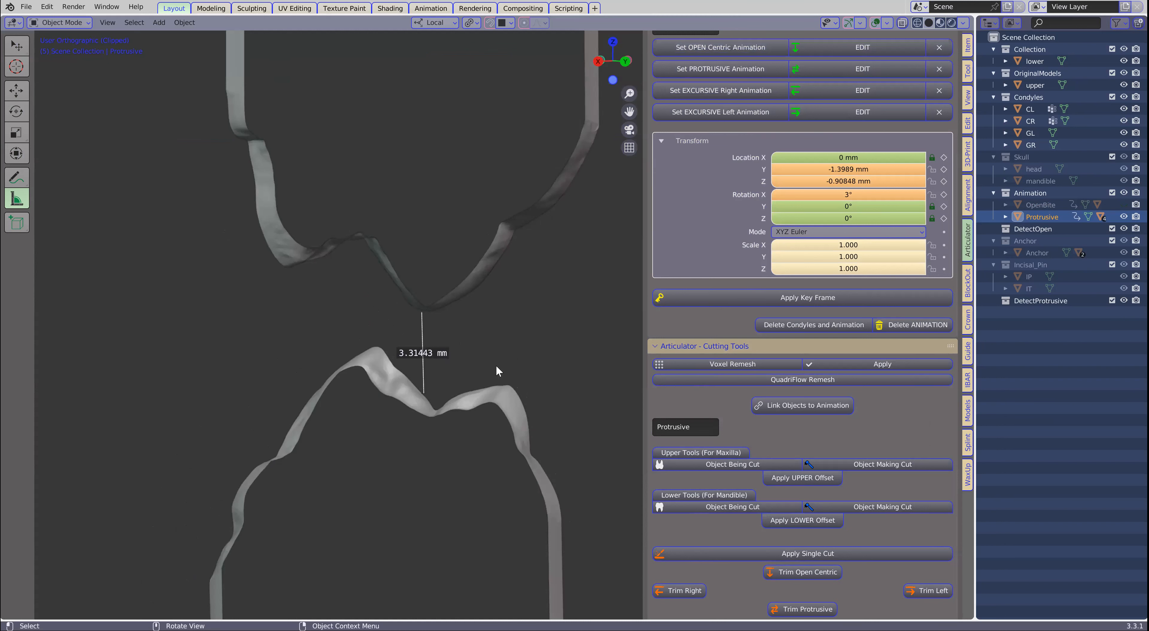
scroll(497, 366, down, 3)
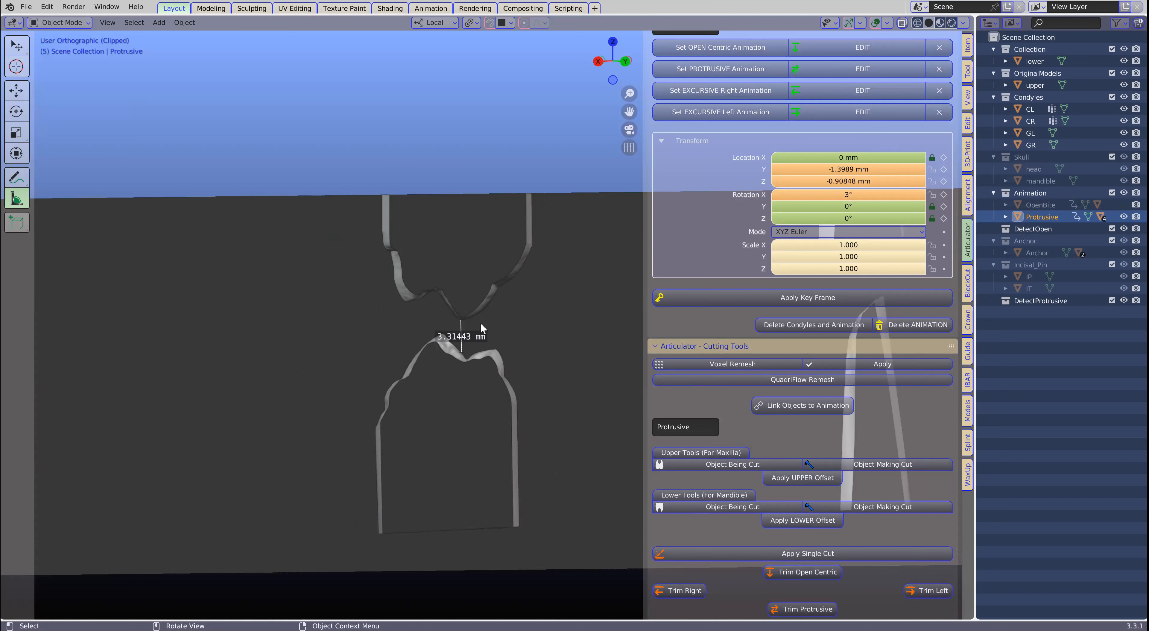
key(Delete)
key(alt+b)
scroll(388, 382, down, 6)
middle_drag(388, 382, 406, 399)
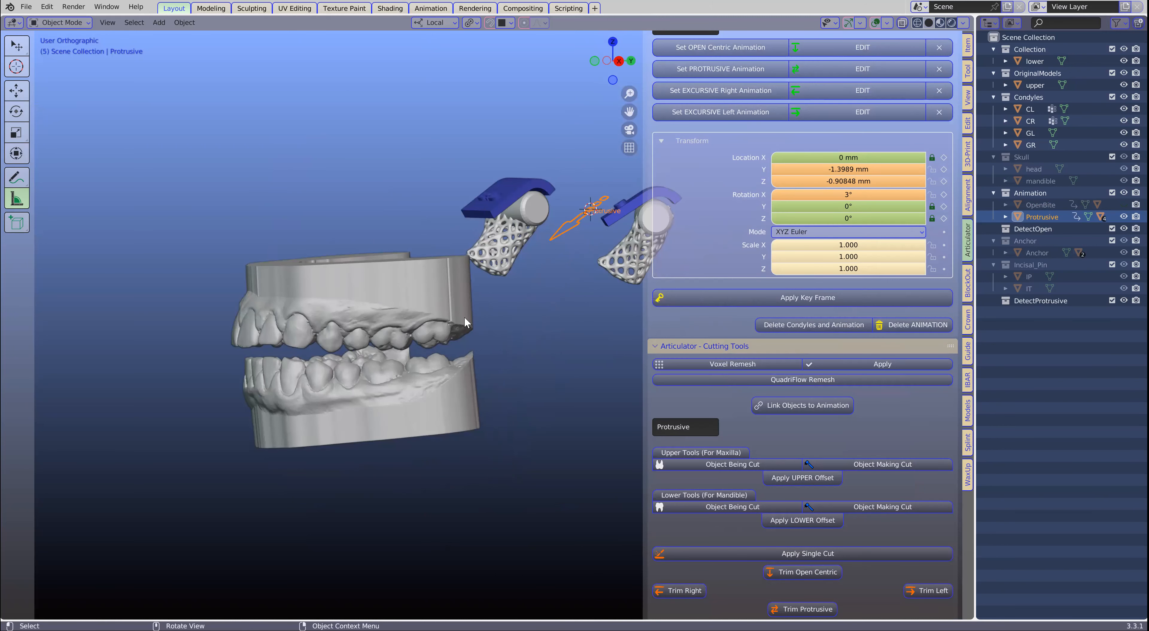
- Set the opened protrusive position as the lower model's new location and delete the existing animation
scroll(511, 288, up, 1)
shift+middle_drag(489, 347, 313, 524)
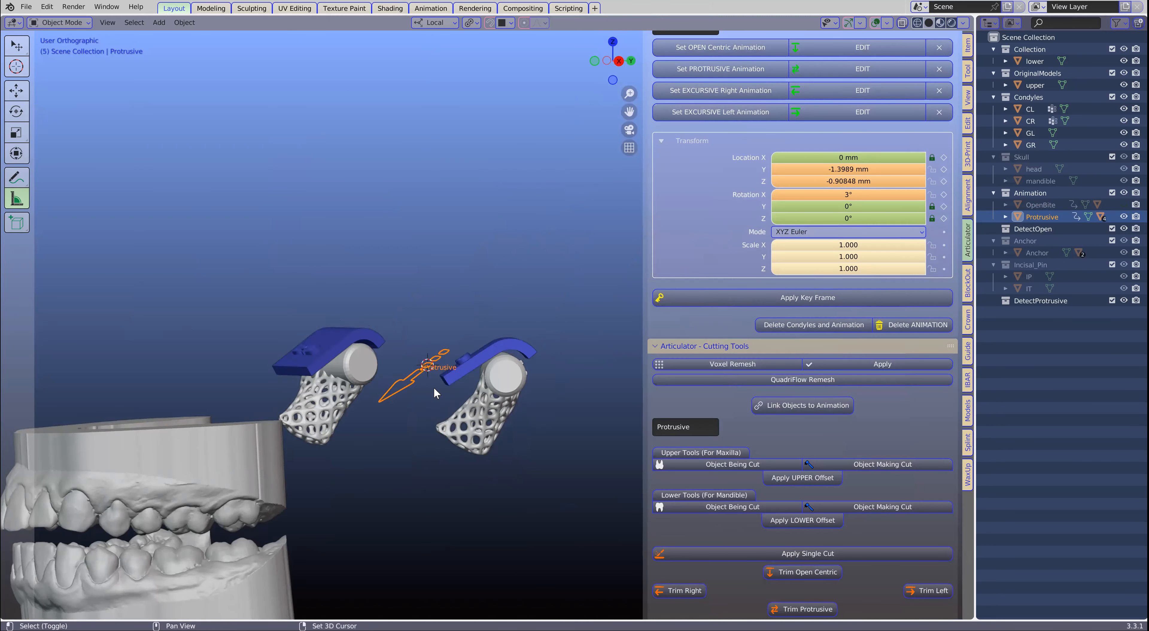
scroll(525, 367, up, 3)
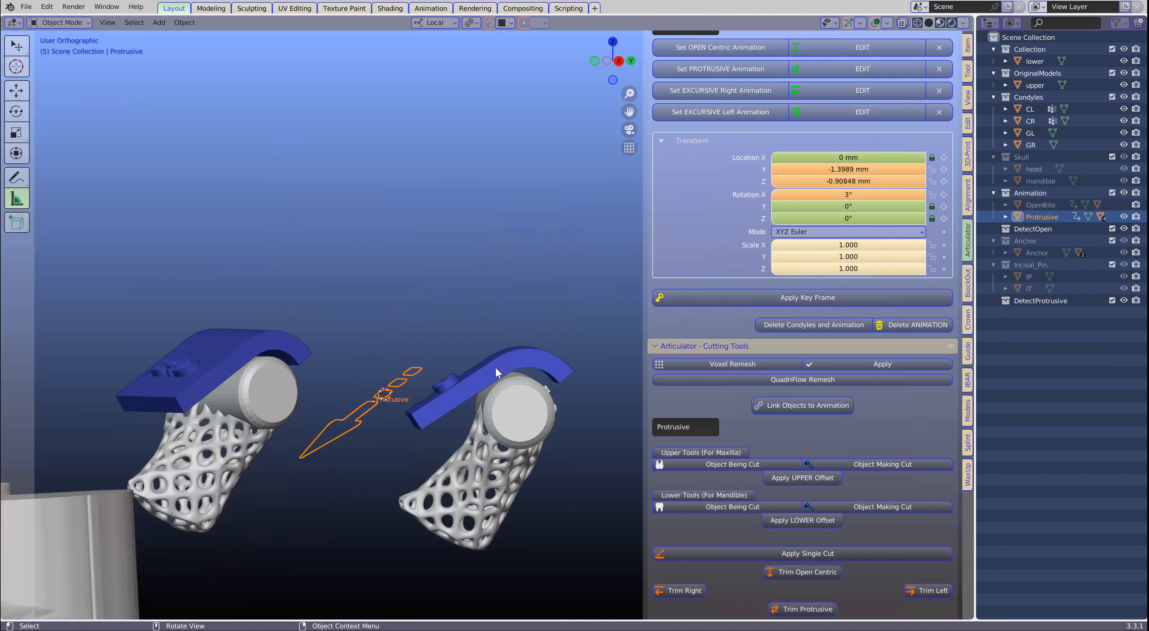
scroll(418, 426, down, 3)
shift+middle_drag(404, 447, 501, 341)
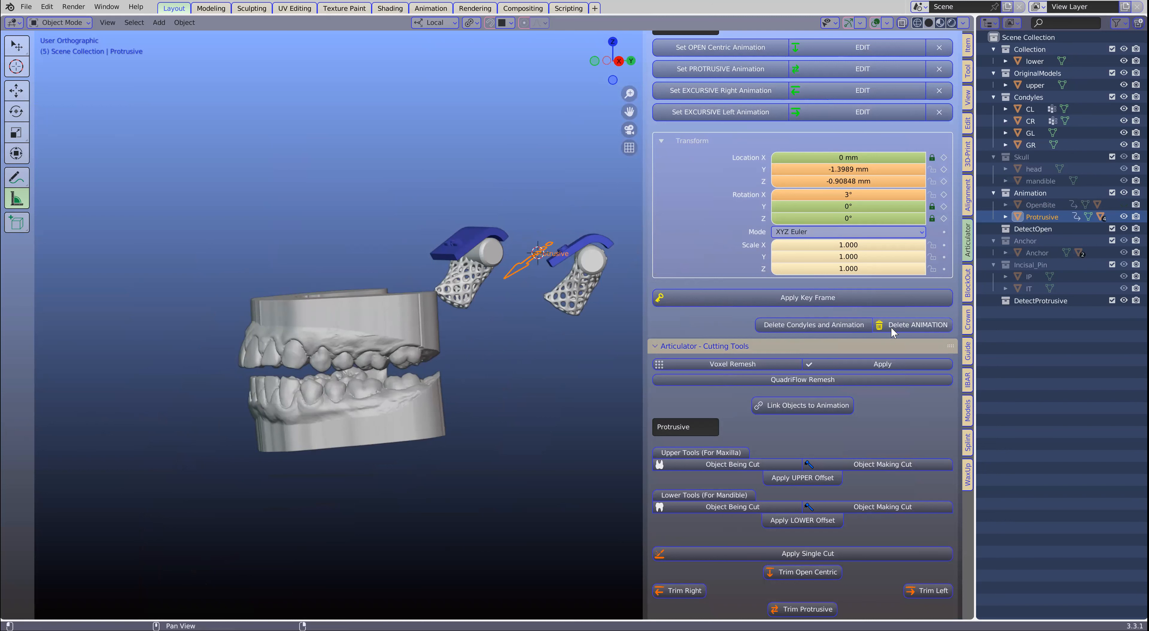
scroll(890, 327, up, 5)
scroll(802, 242, up, 2)
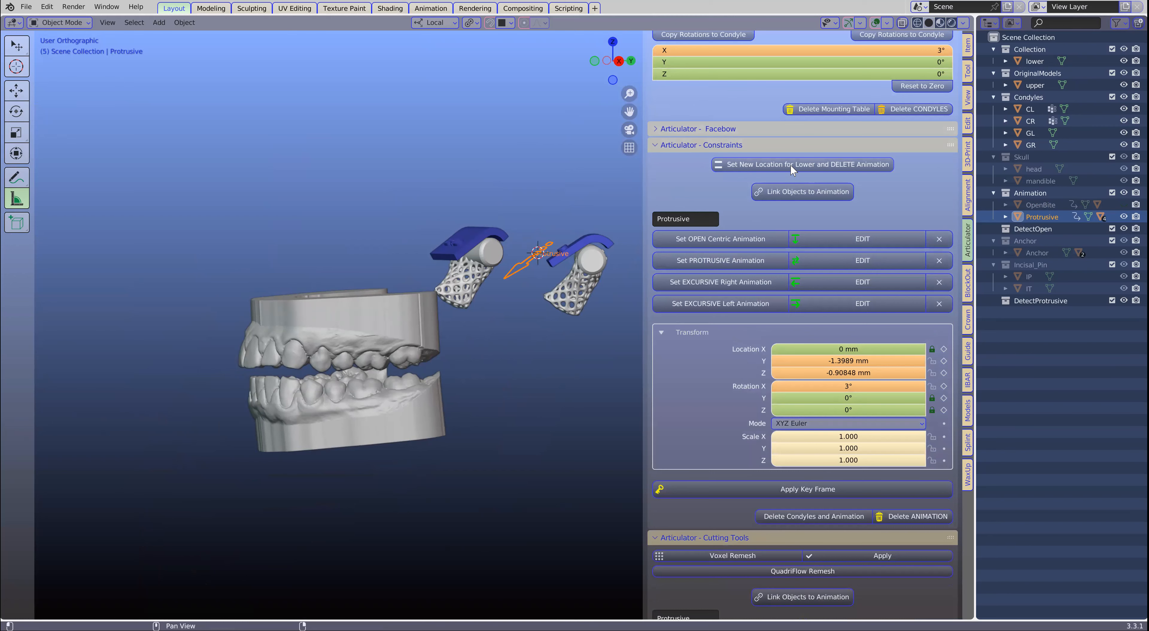
click(790, 164)
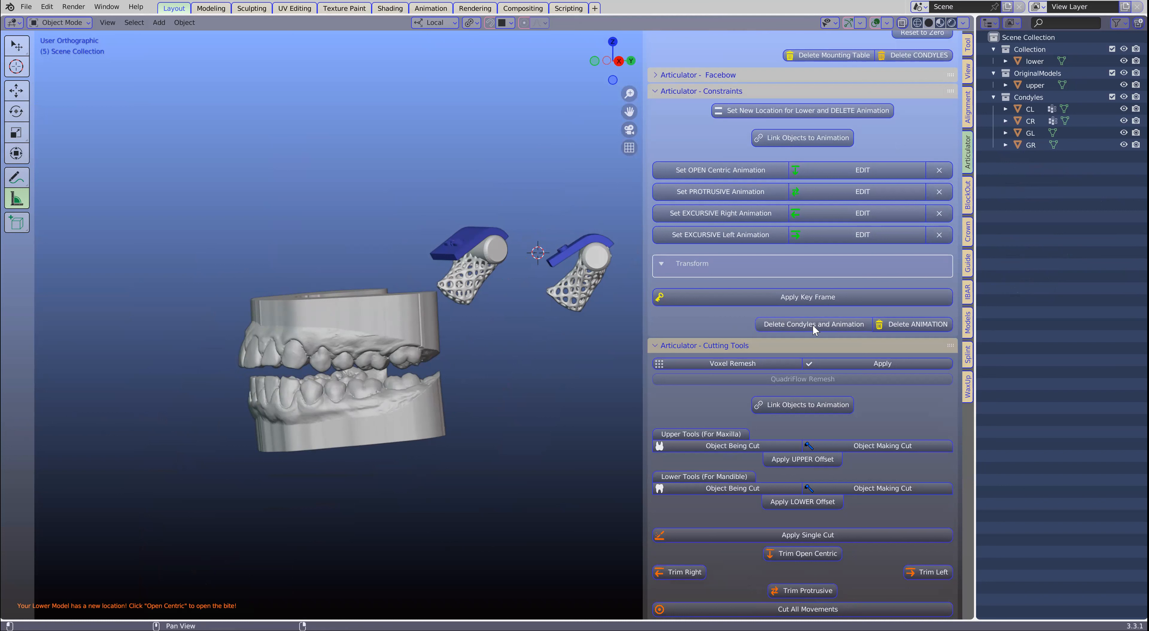
- Delete the condyles together with their animation, leaving only the upper and lower models in the opened position
click(838, 322)
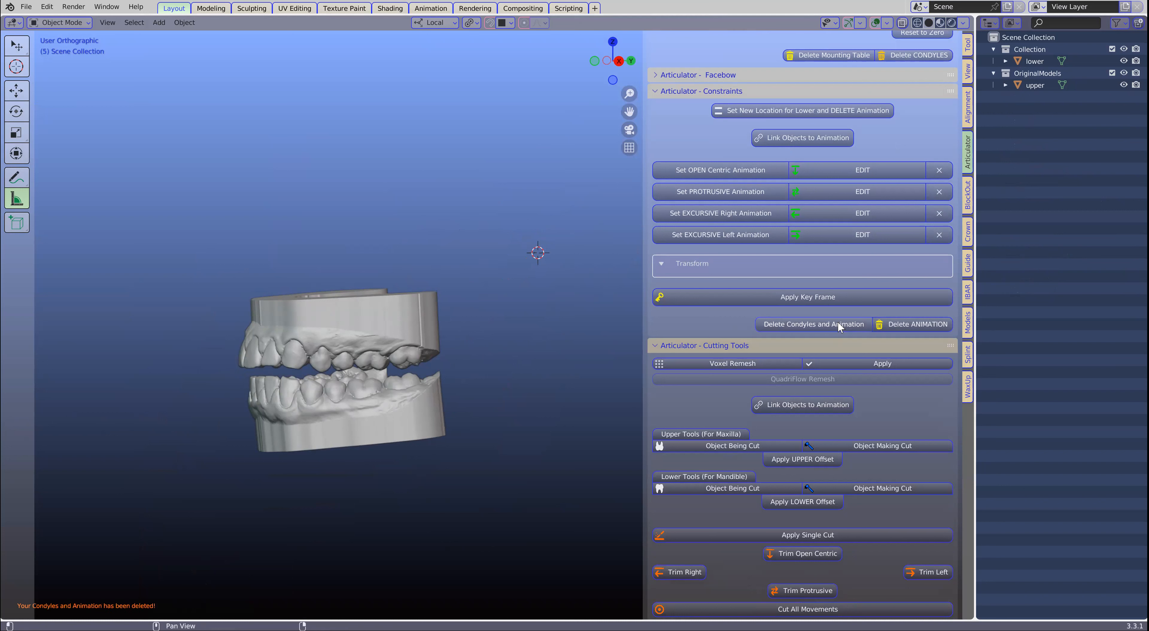
middle_drag(375, 365, 425, 377)
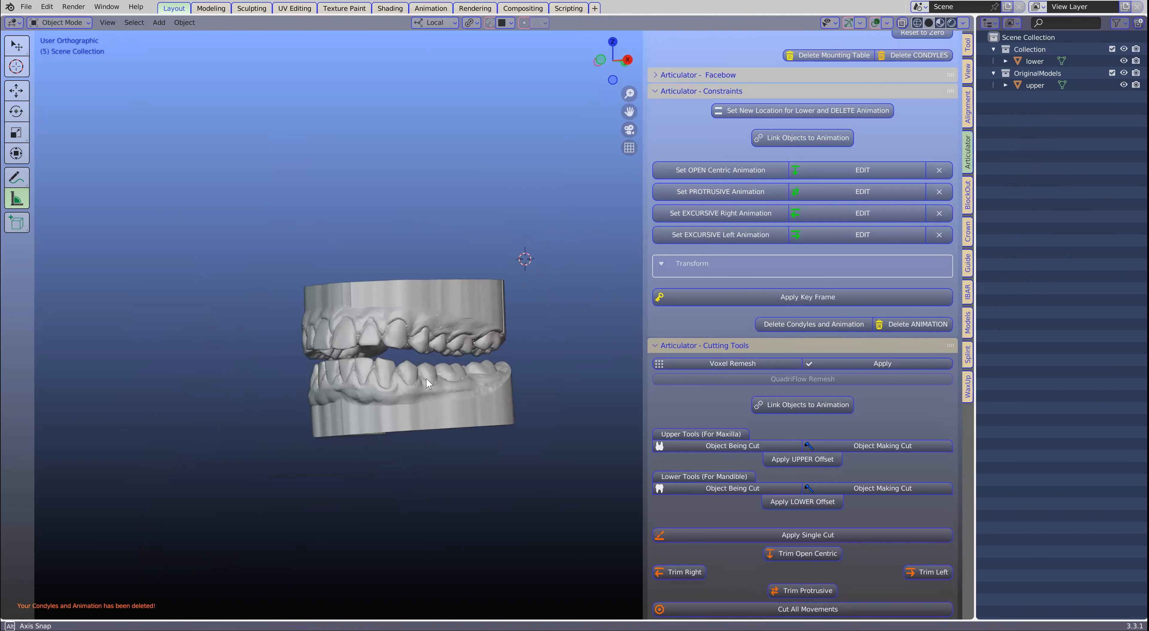
scroll(421, 433, up, 4)
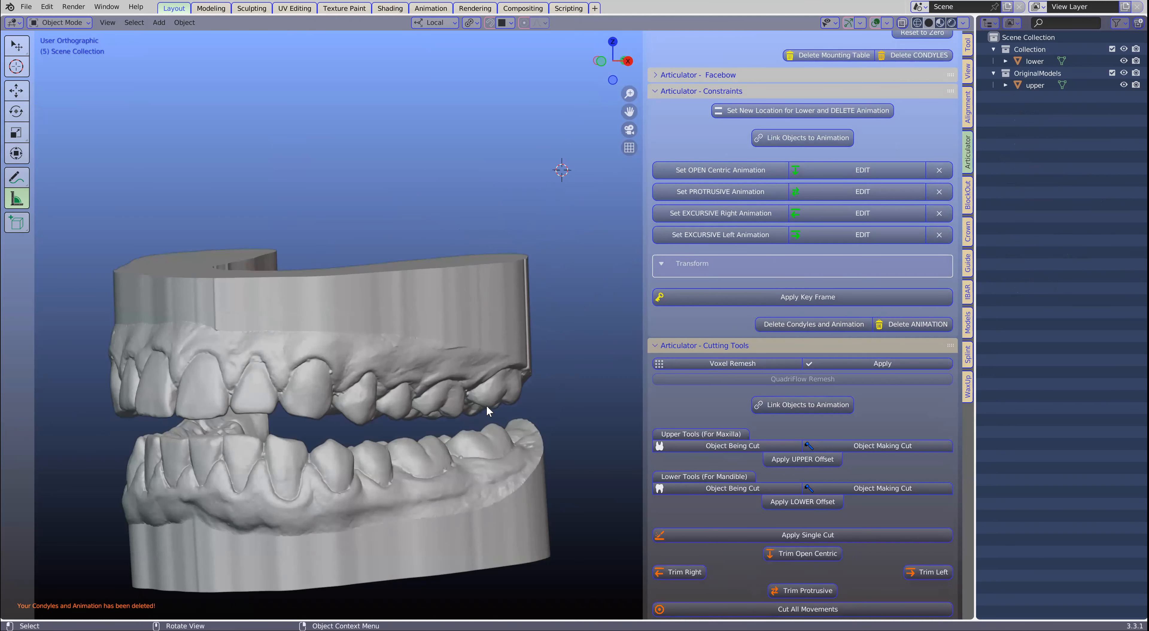
scroll(491, 402, down, 2)
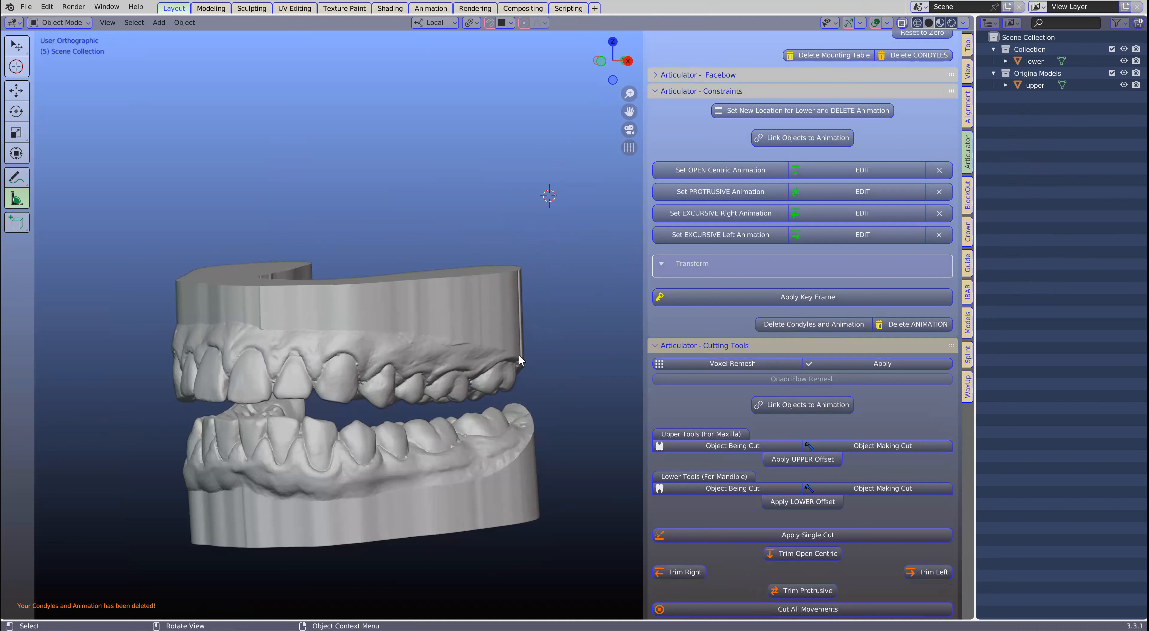
middle_drag(317, 430, 386, 428)
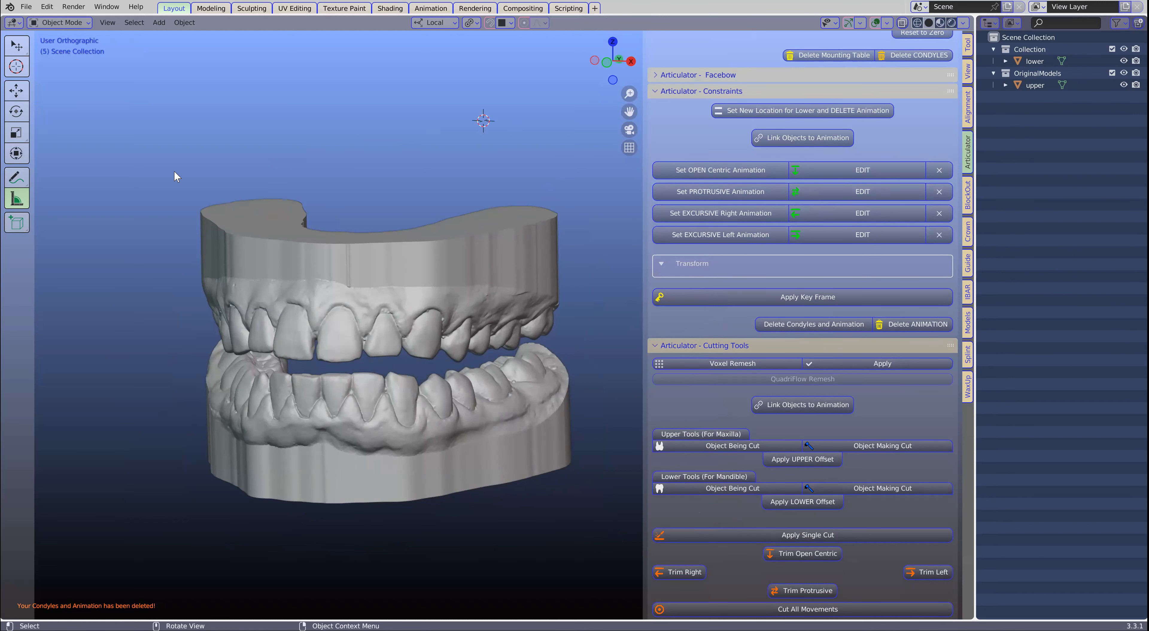
- Save the scene as a new file named 2.blend in the onlinesession folder
click(30, 6)
click(42, 107)
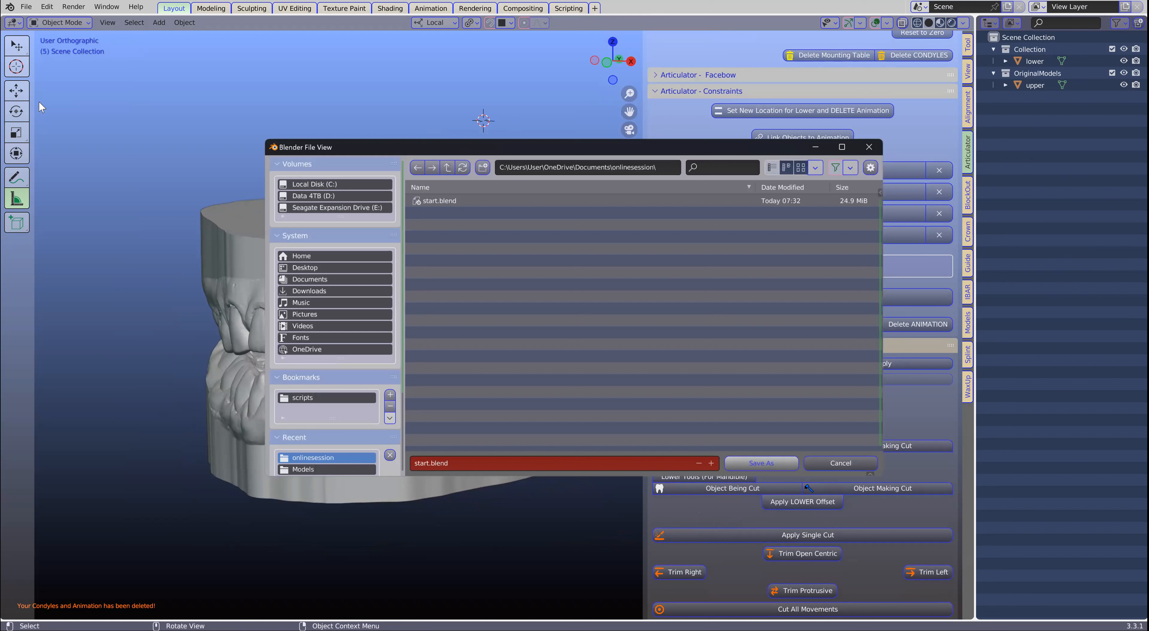
click(463, 468)
text(2)
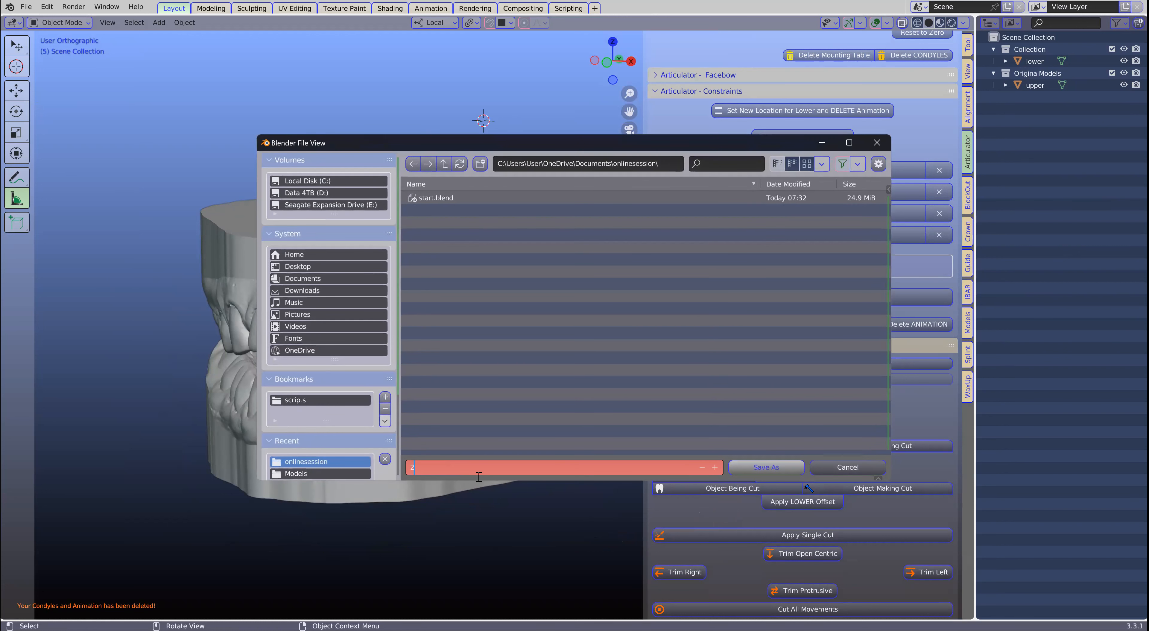
click(770, 466)
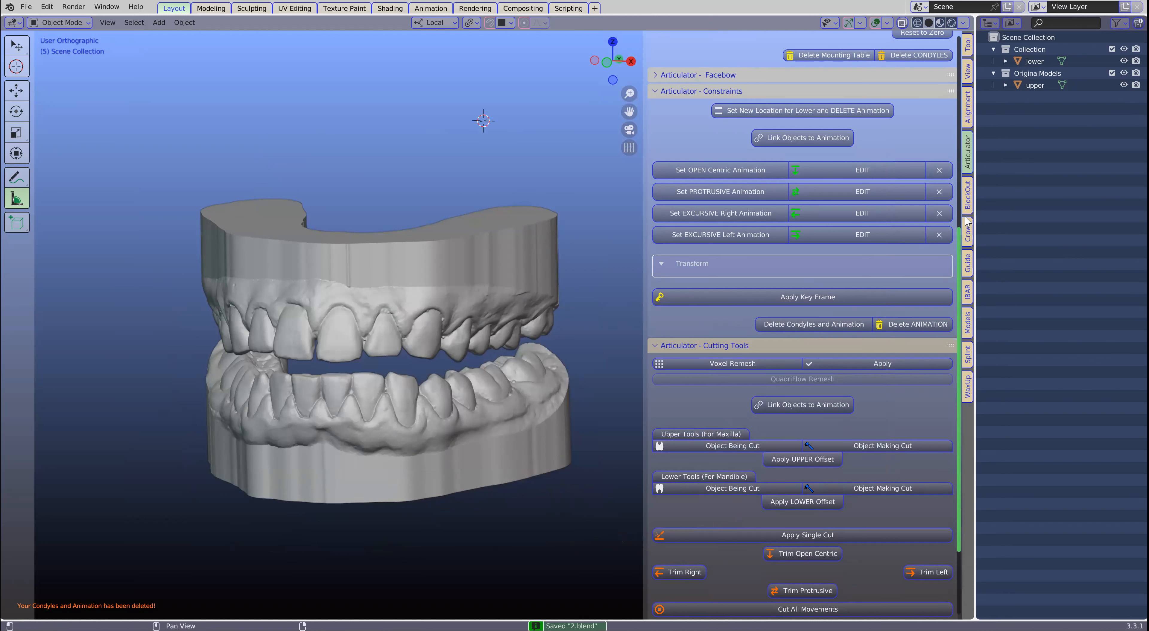
- Switch to the BlockOut module and name the selected mandibular model as the lower
click(968, 195)
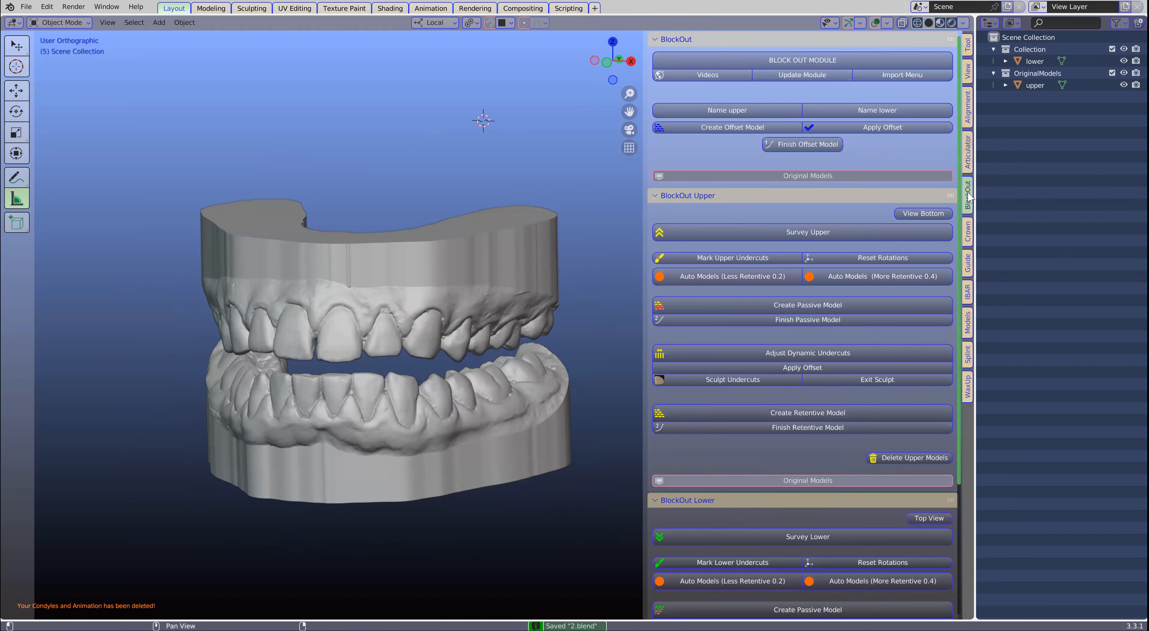
scroll(427, 351, up, 1)
mouse_move(452, 342)
middle_down()
mouse_move(472, 337)
mouse_move(455, 348)
middle_up()
scroll(456, 349, down, 1)
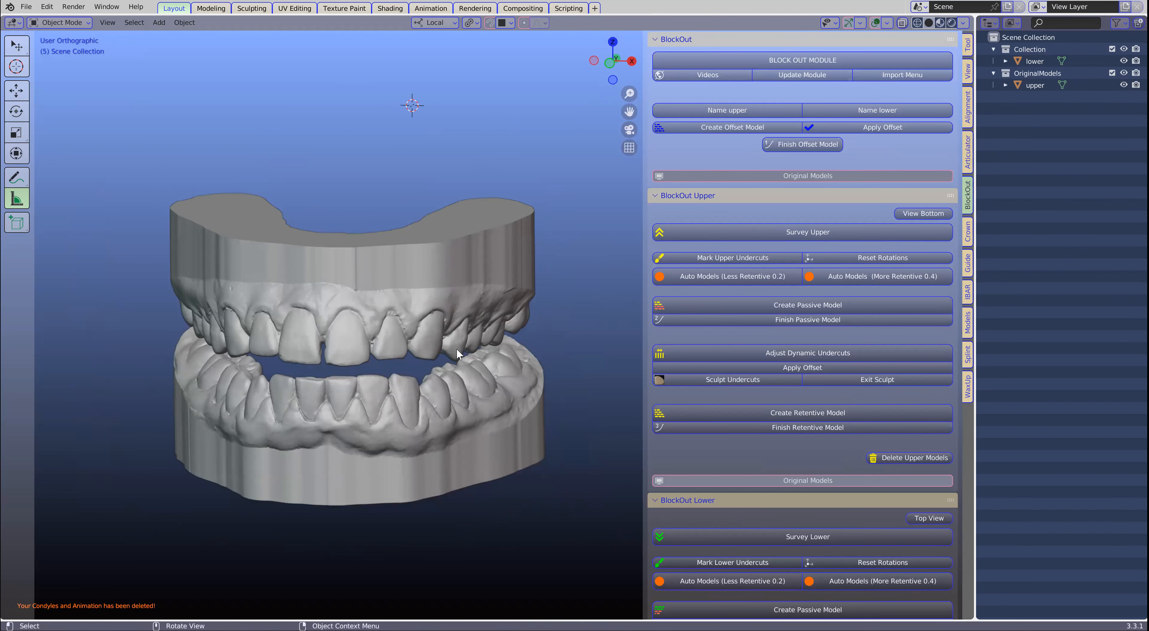
click(406, 434)
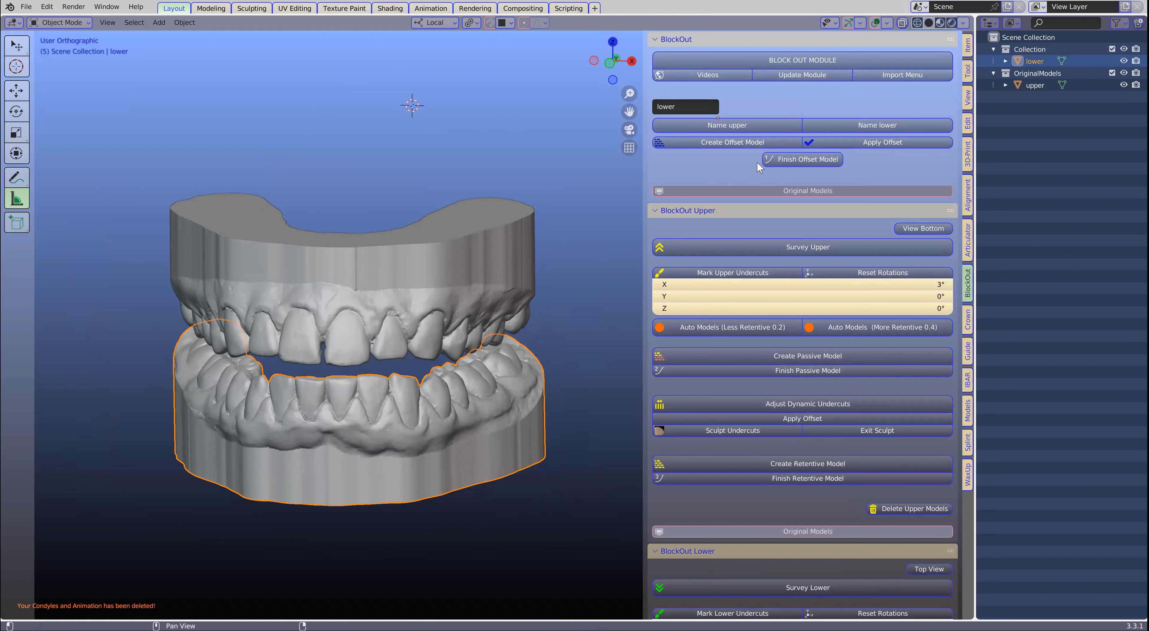
click(900, 124)
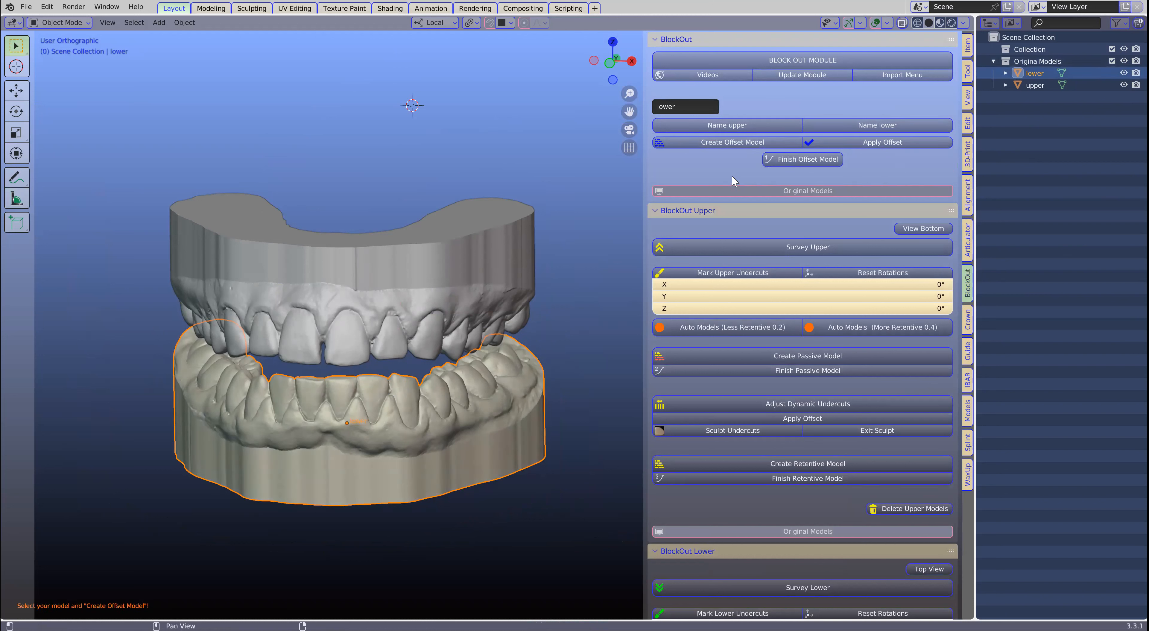
- Create an offset model from the lower model and set its offset to 0.1 mm
scroll(414, 446, up, 3)
scroll(356, 448, down, 2)
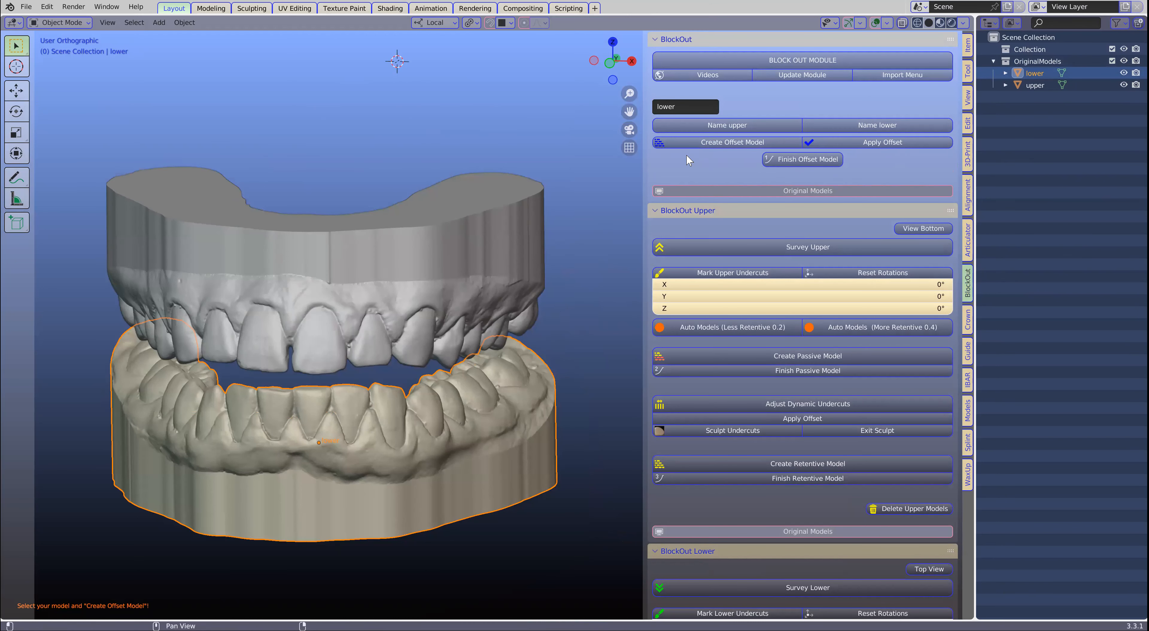
click(713, 142)
scroll(440, 416, up, 5)
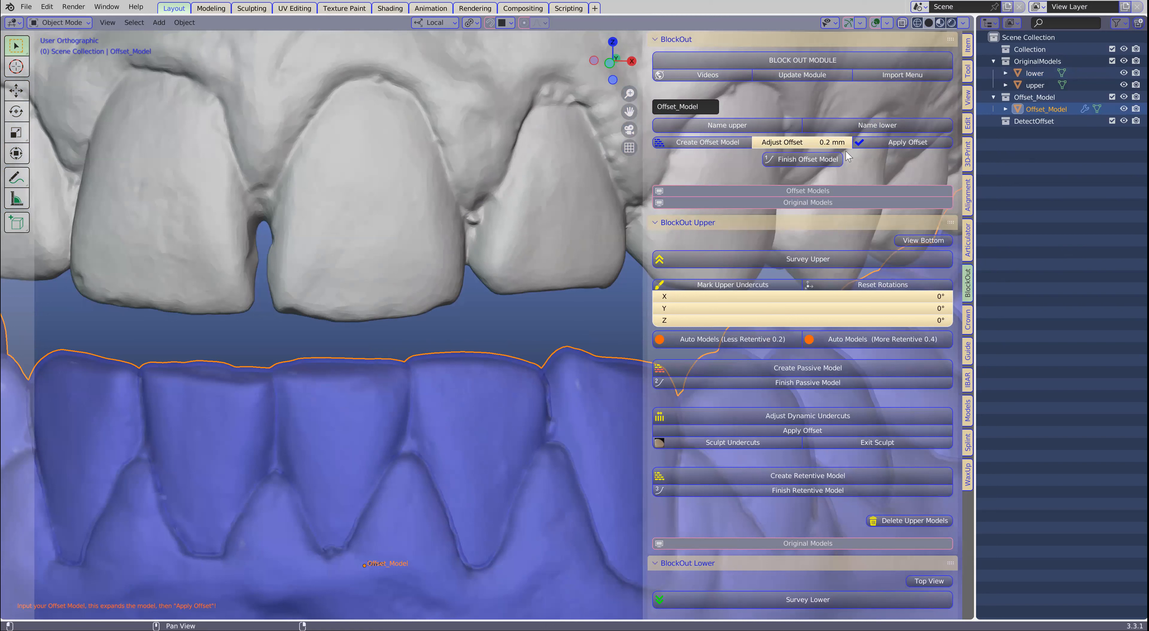
click(807, 140)
text(0.1)
key(Return)
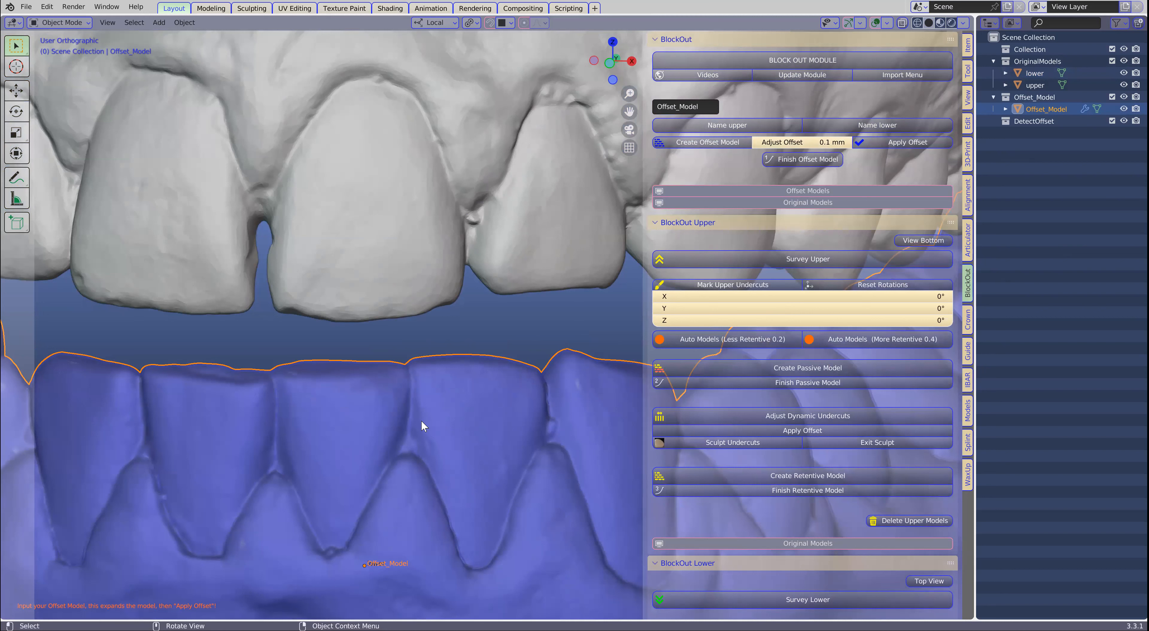
- Apply the offset to the lower's offset model and finish it with the default voxel size
scroll(421, 420, up, 3)
scroll(419, 373, down, 2)
scroll(459, 392, down, 3)
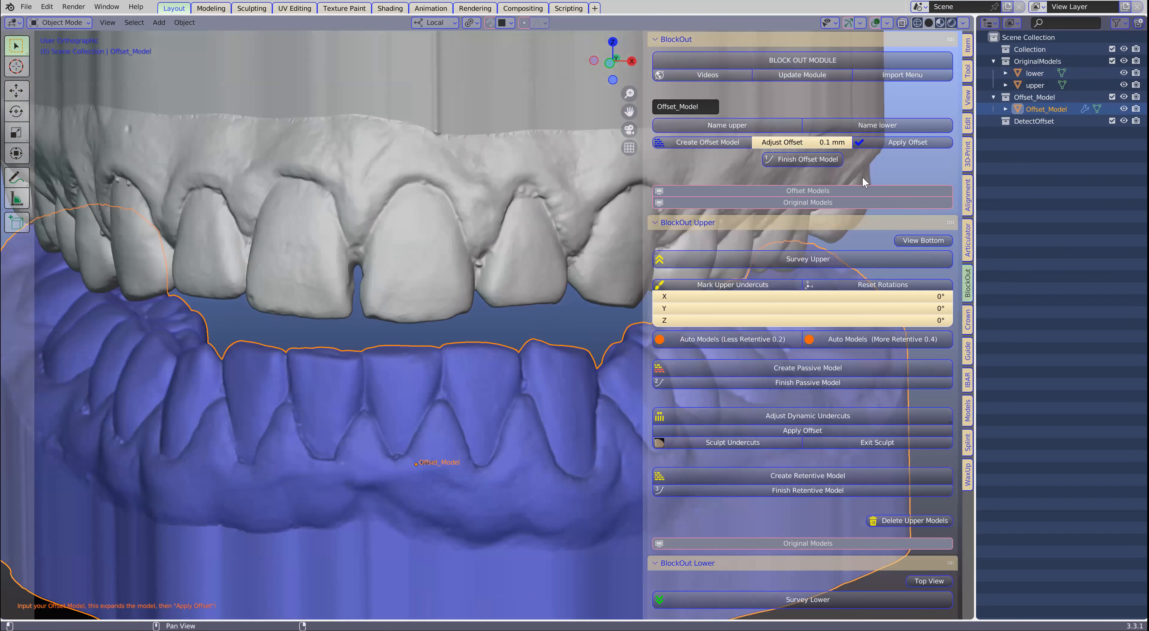
click(908, 142)
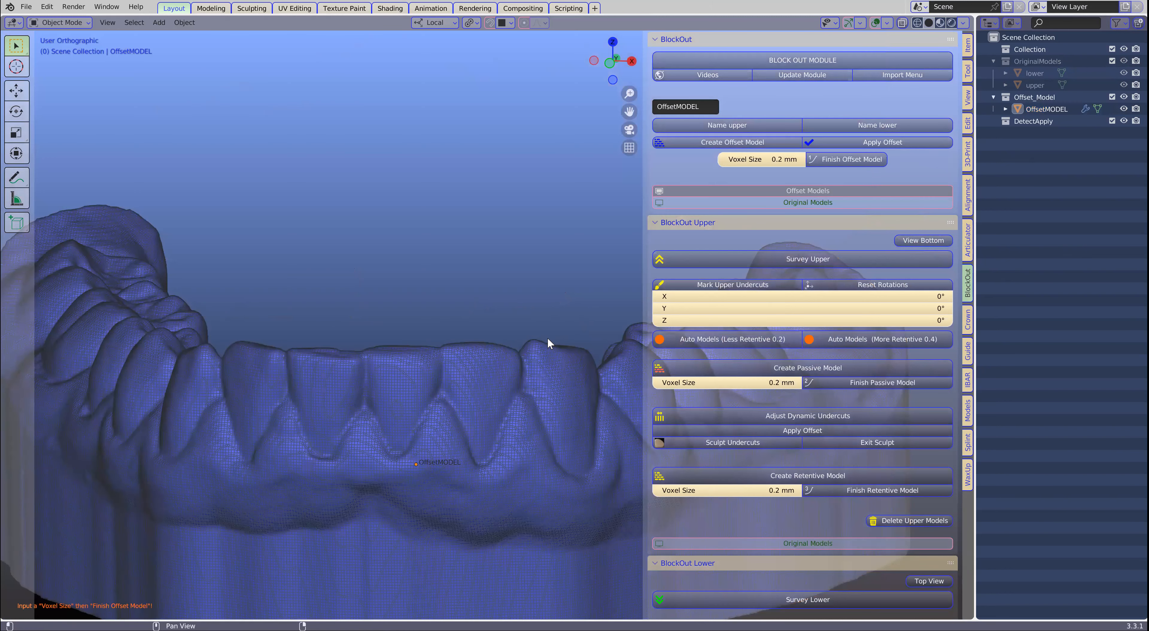
click(838, 160)
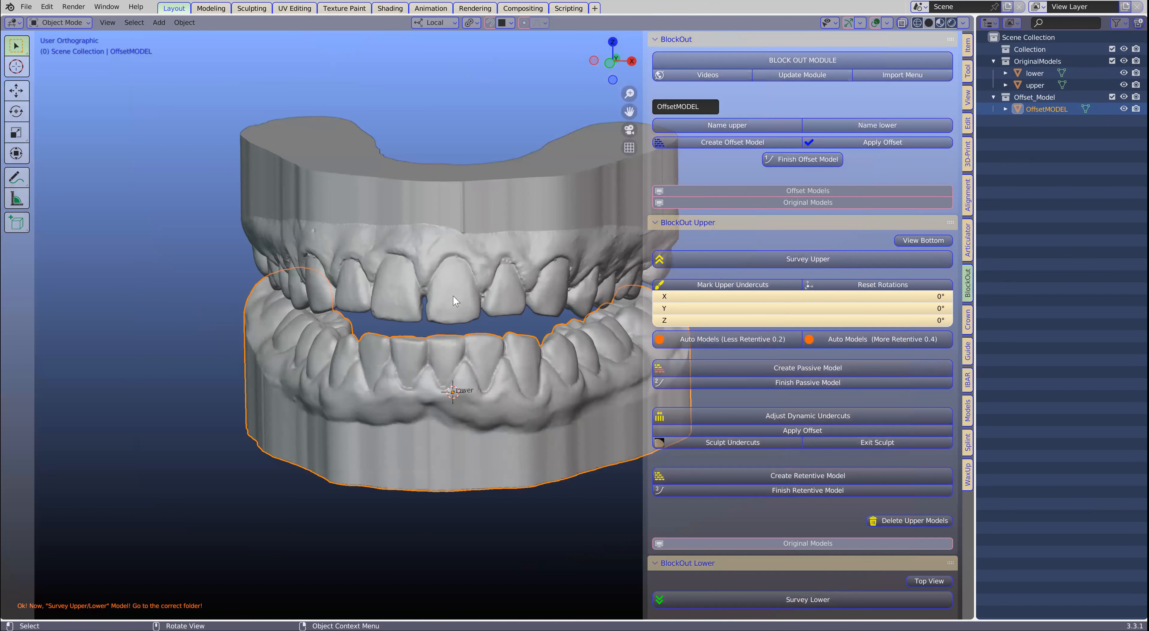
- Start the lower survey on the finished offset model to view it from the occlusal direction
middle_drag(455, 300, 415, 303)
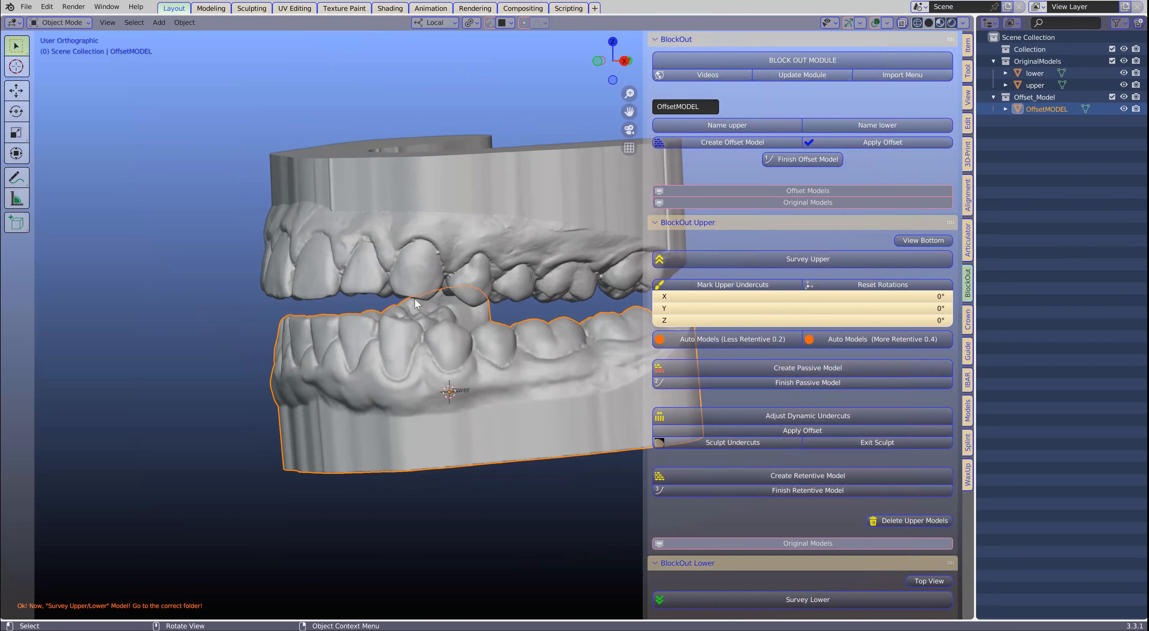
scroll(414, 303, up, 2)
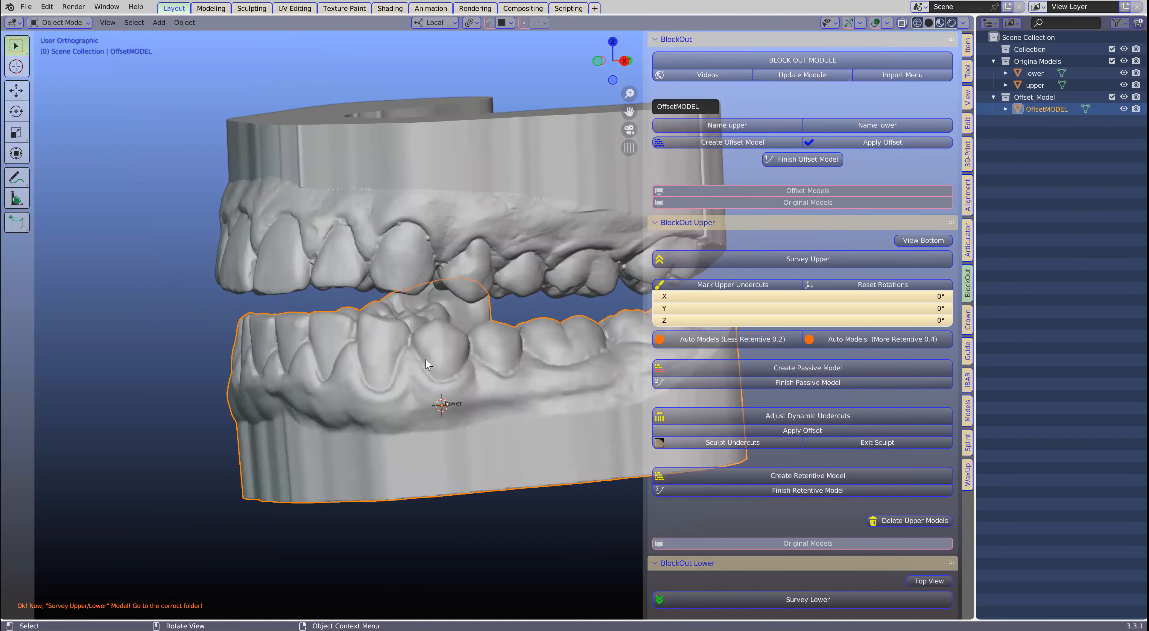
middle_drag(426, 358, 499, 362)
middle_drag(502, 366, 501, 365)
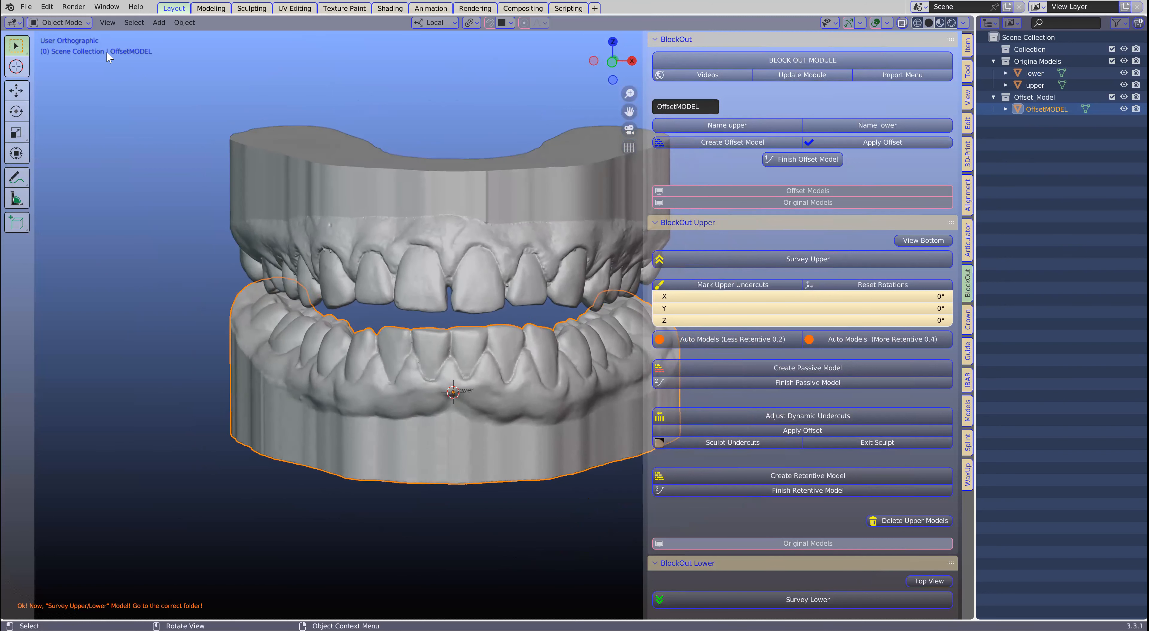
middle_drag(483, 368, 484, 377)
scroll(836, 337, down, 6)
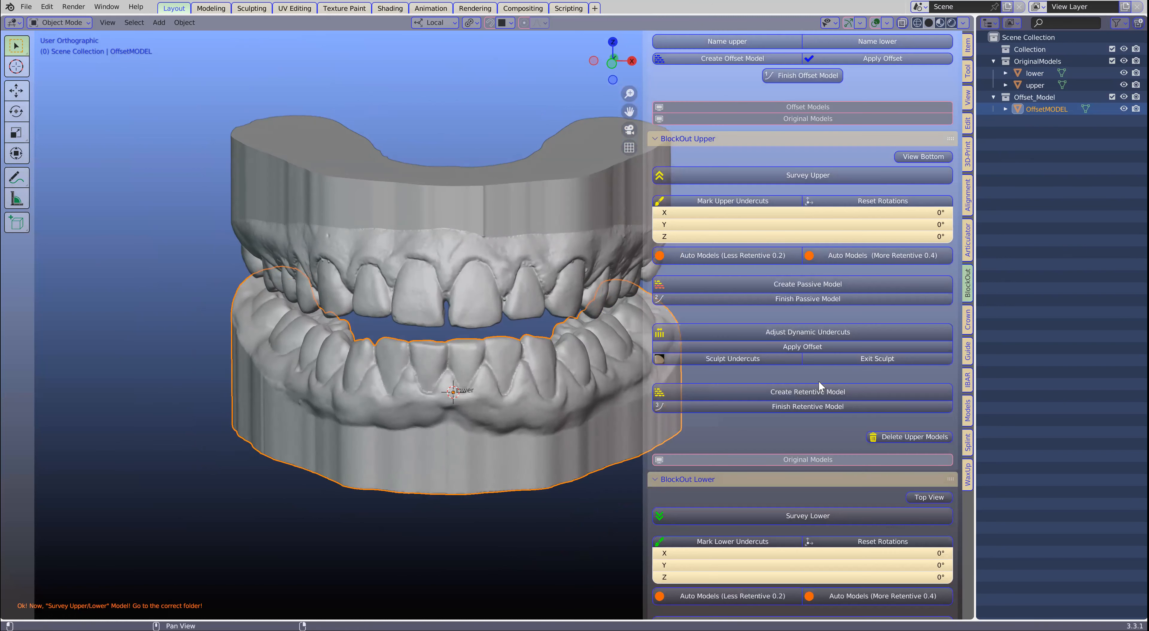
scroll(816, 387, down, 3)
scroll(773, 372, down, 1)
mouse_move(536, 391)
middle_down()
mouse_move(541, 370)
mouse_move(539, 383)
middle_up()
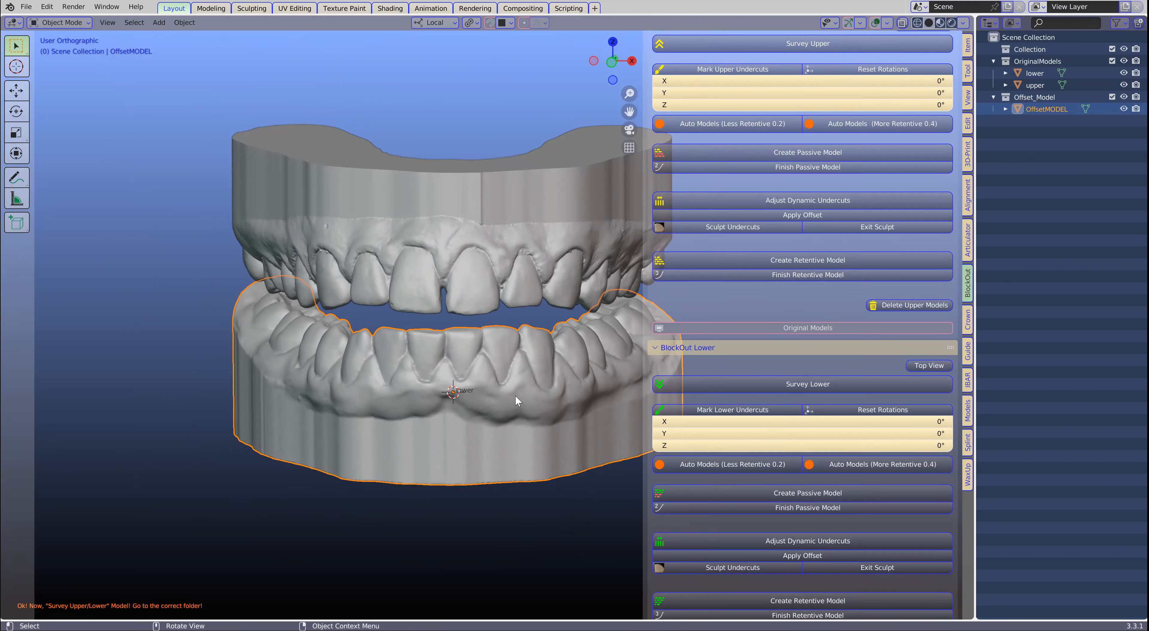
scroll(822, 337, down, 3)
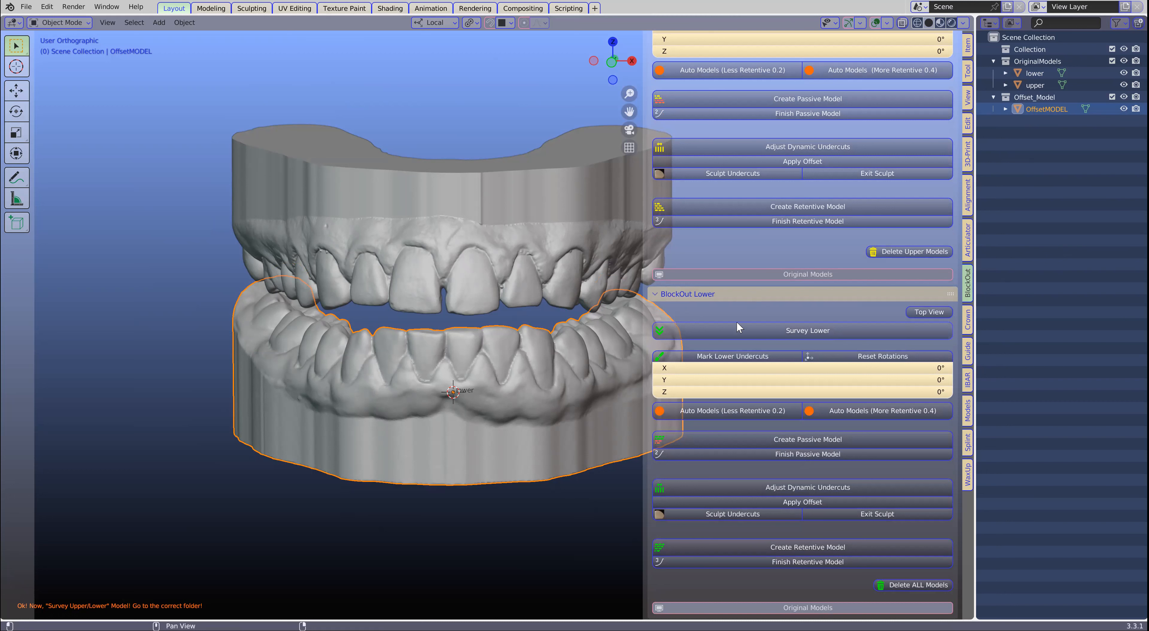
click(819, 334)
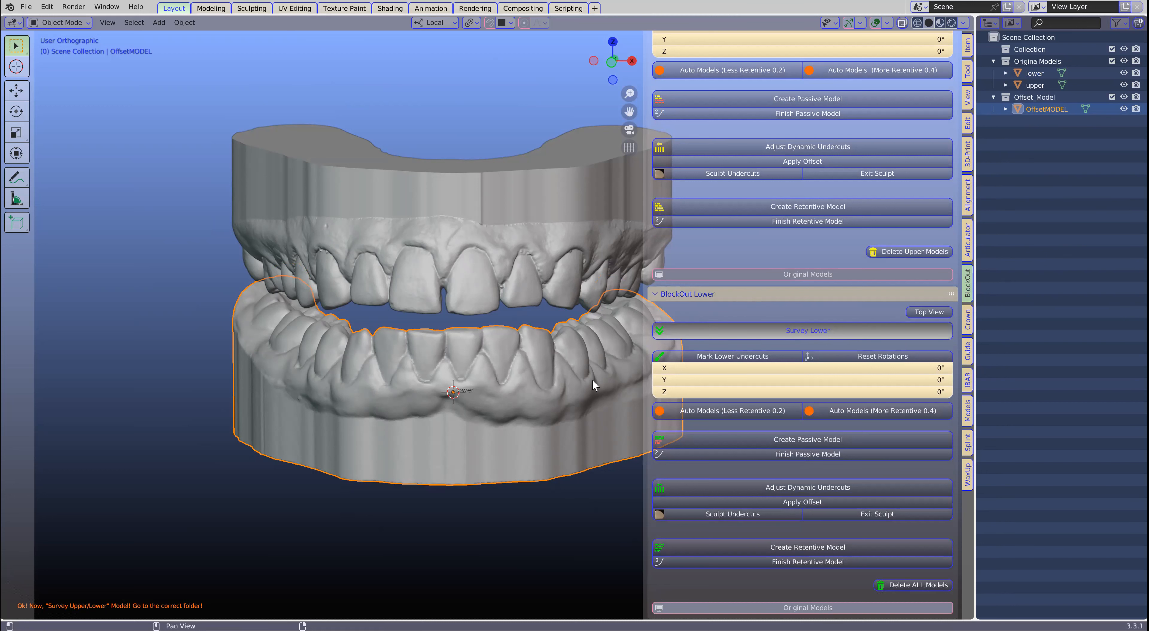
scroll(517, 419, down, 1)
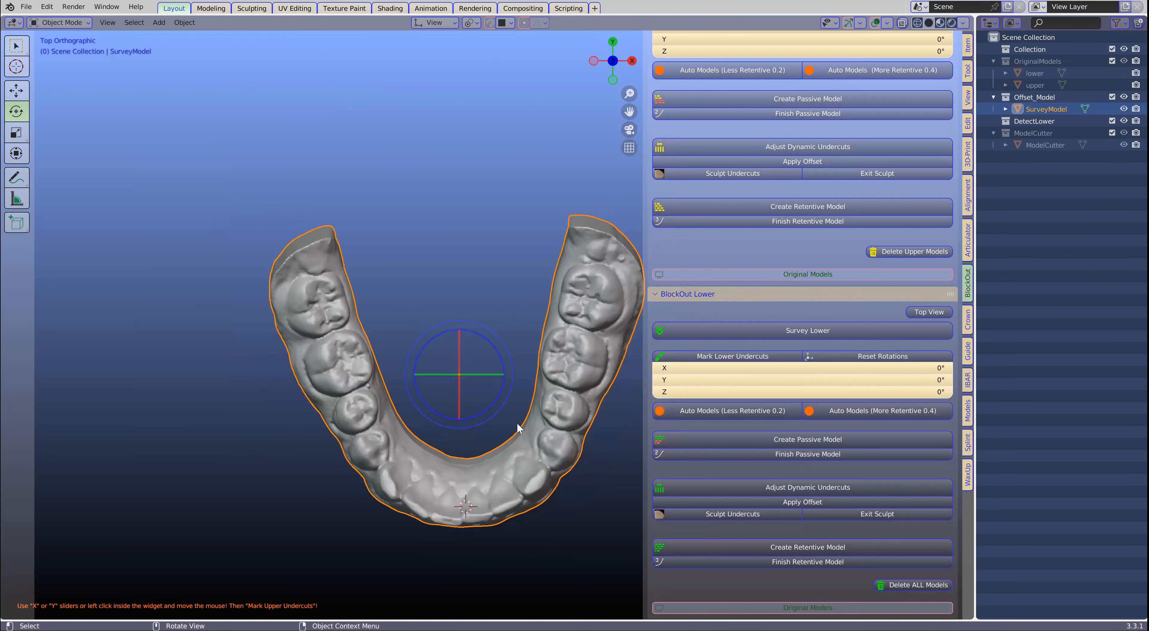
- Tilt the lower survey model to about X -14.4°, Y -8.16°, Z 0.367° and generate its automatic models with the Less Retentive 0.2 option
shift+middle_drag(510, 425, 482, 382)
scroll(491, 391, up, 2)
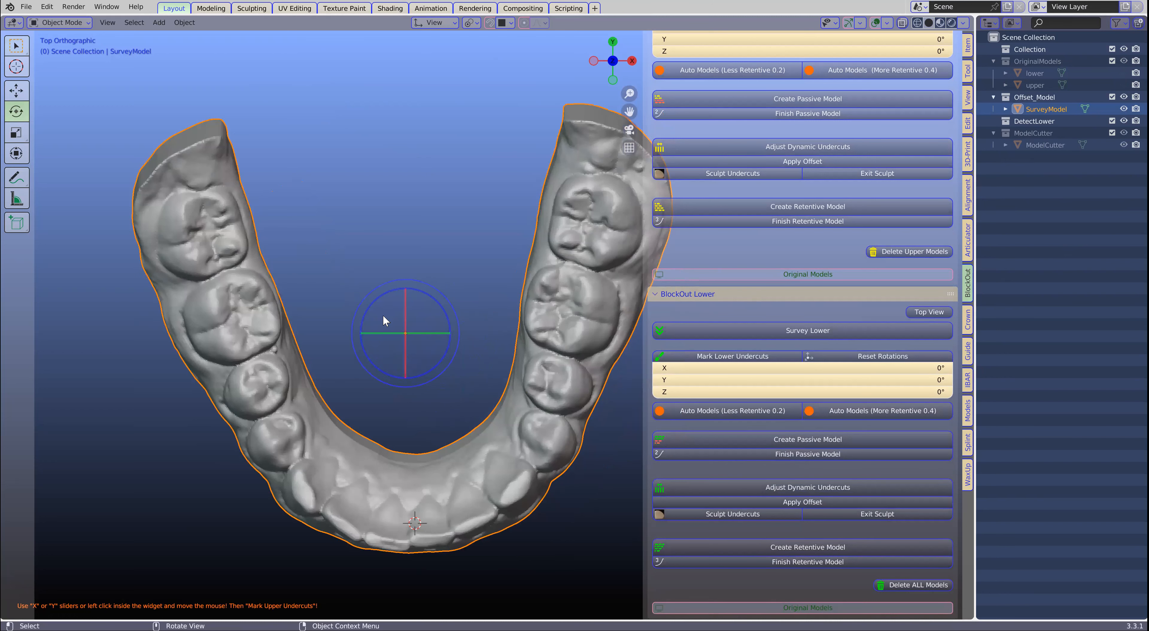
drag(416, 353, 415, 347)
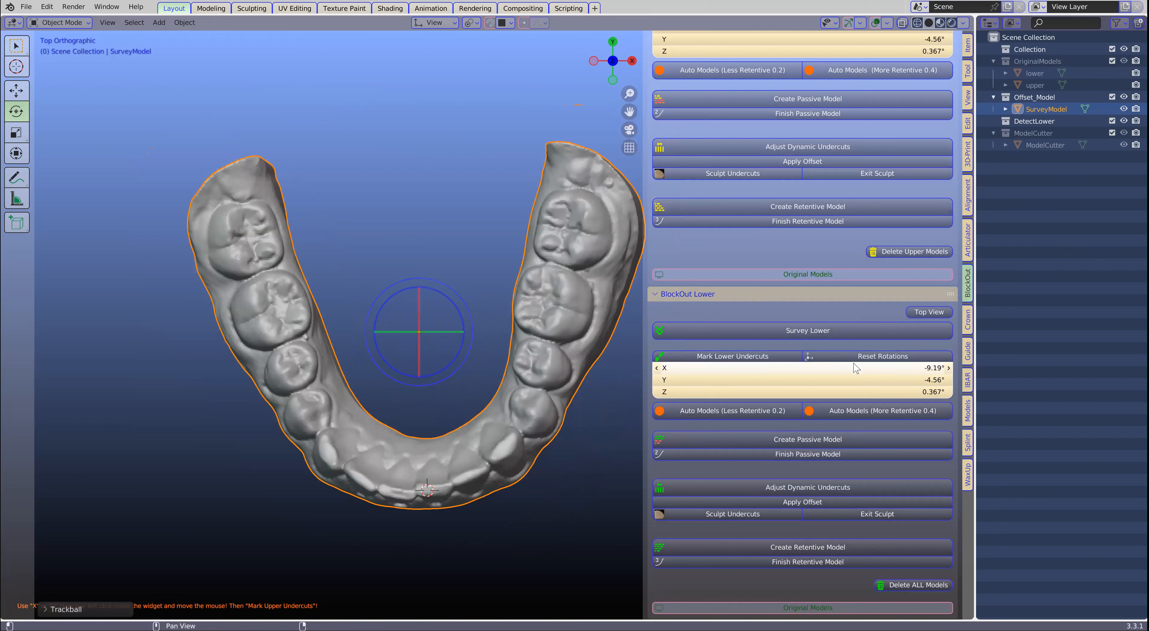
drag(826, 369, 879, 368)
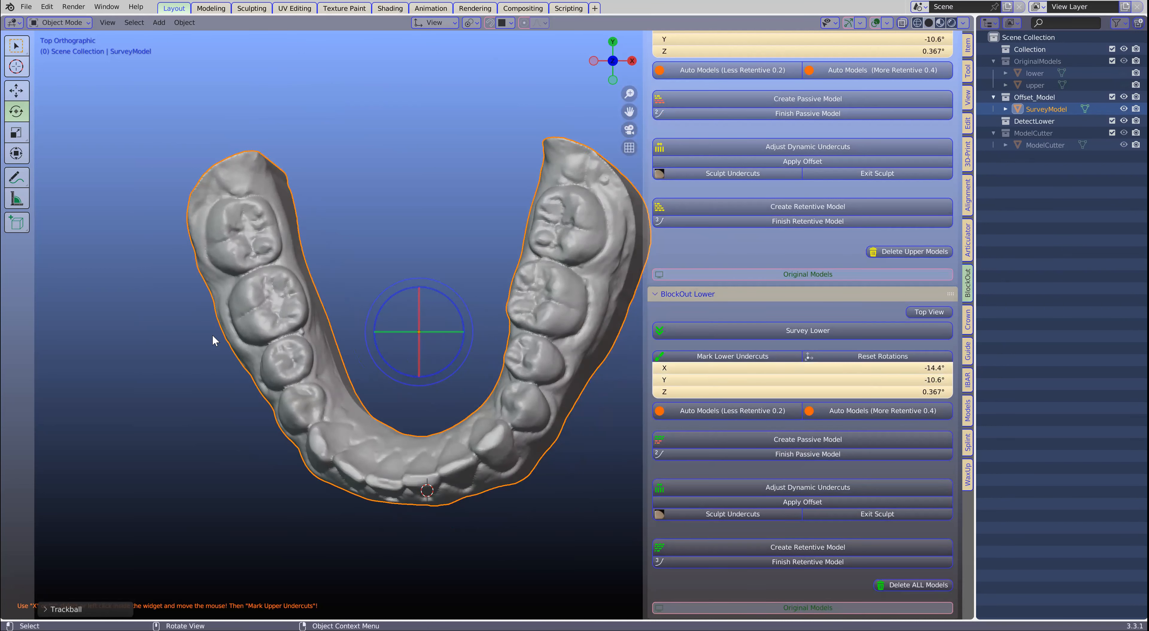
drag(881, 379, 888, 380)
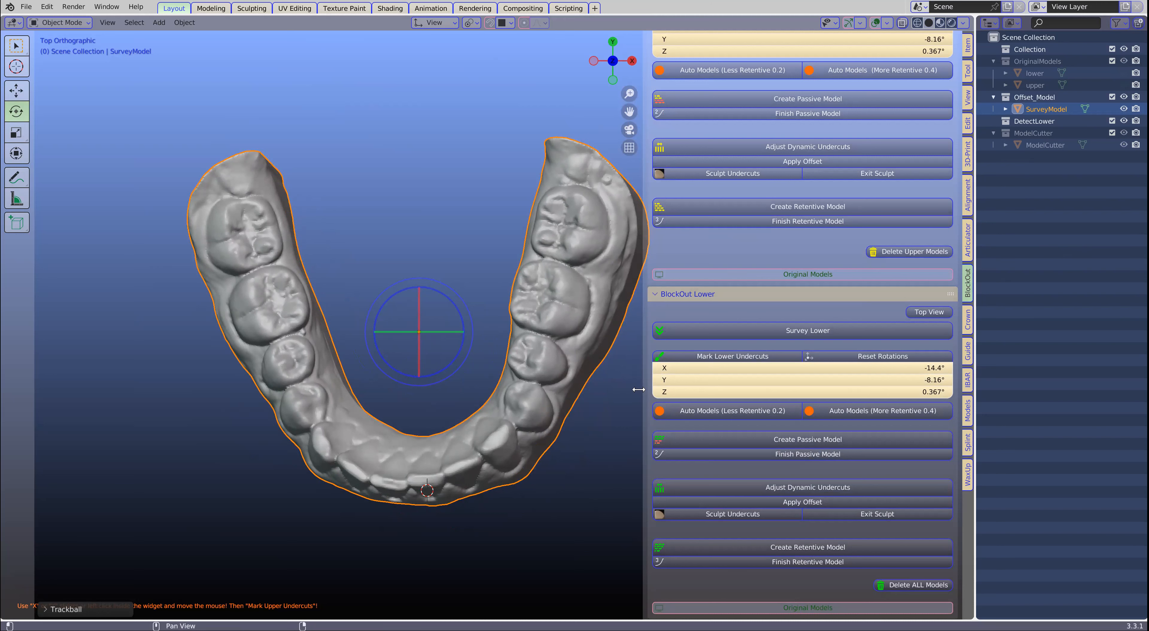
drag(644, 390, 565, 392)
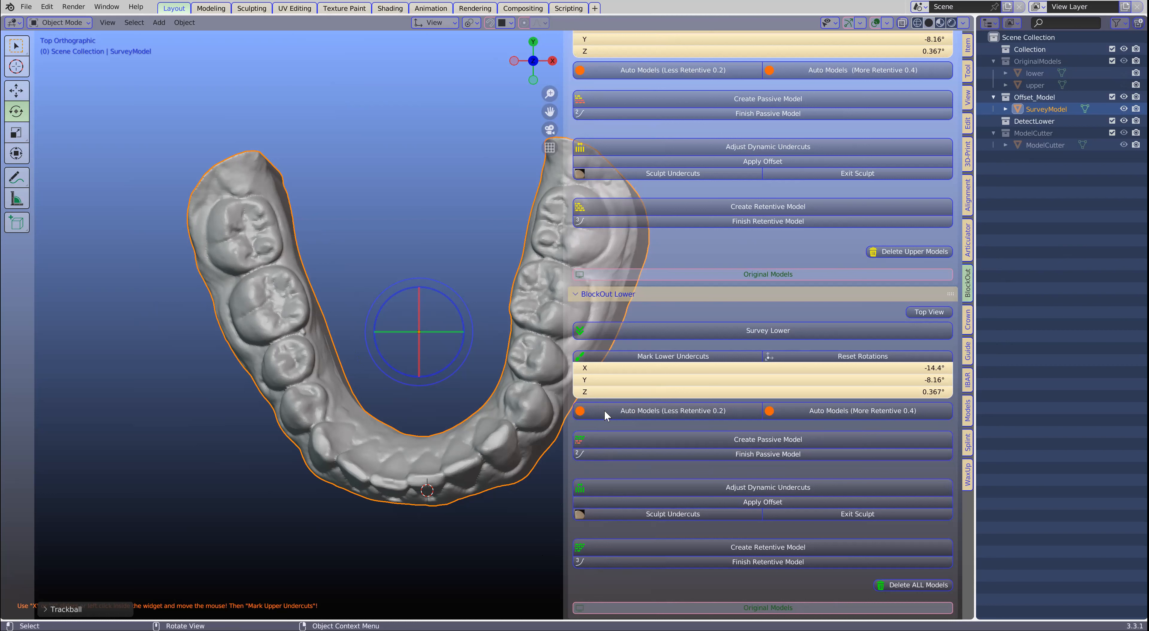
click(668, 411)
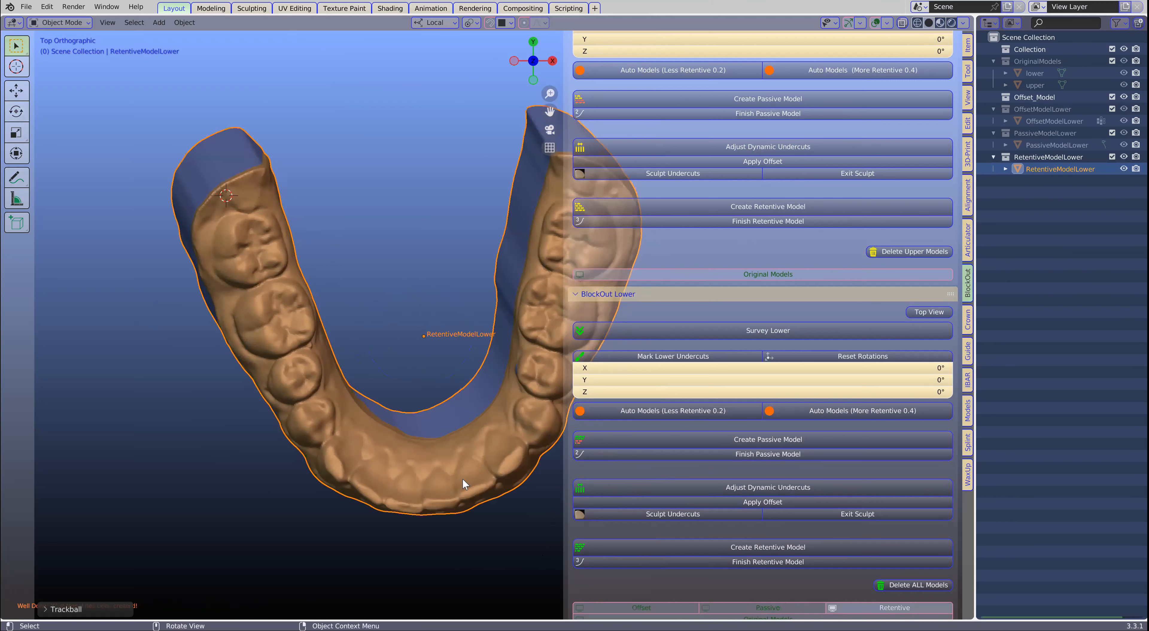
- Examine the blocked-out undercuts on the lower retentive model from the lingual, buccal and front sides
scroll(476, 473, down, 4)
middle_drag(455, 520, 444, 366)
scroll(443, 367, up, 2)
middle_drag(236, 289, 321, 312)
middle_drag(416, 301, 491, 304)
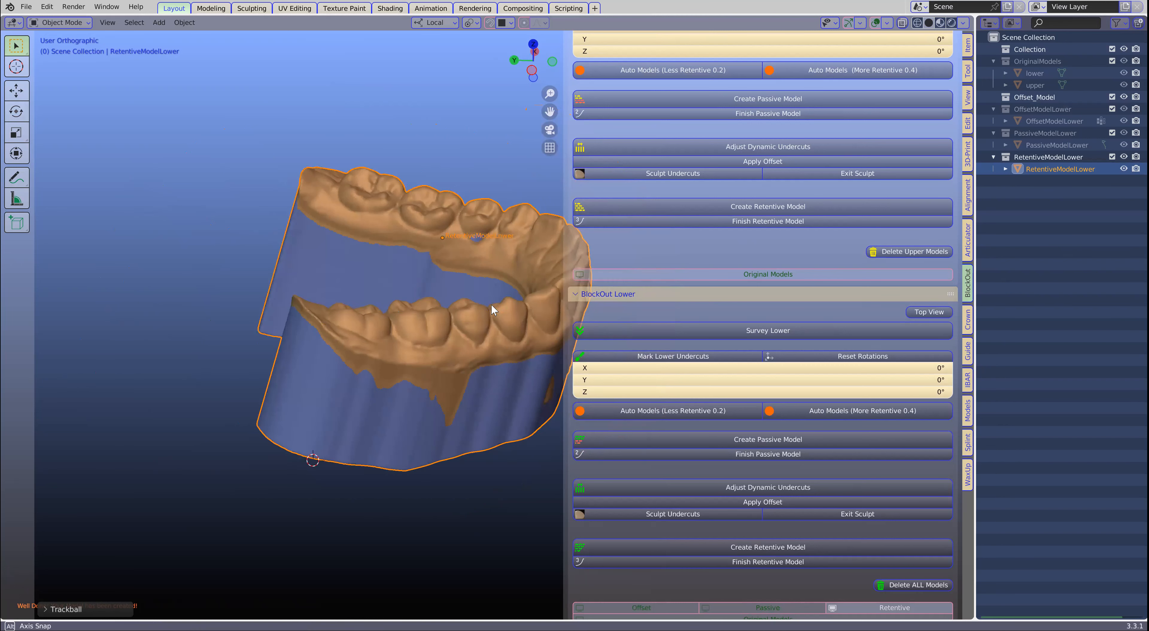
scroll(478, 280, up, 5)
scroll(478, 105, down, 5)
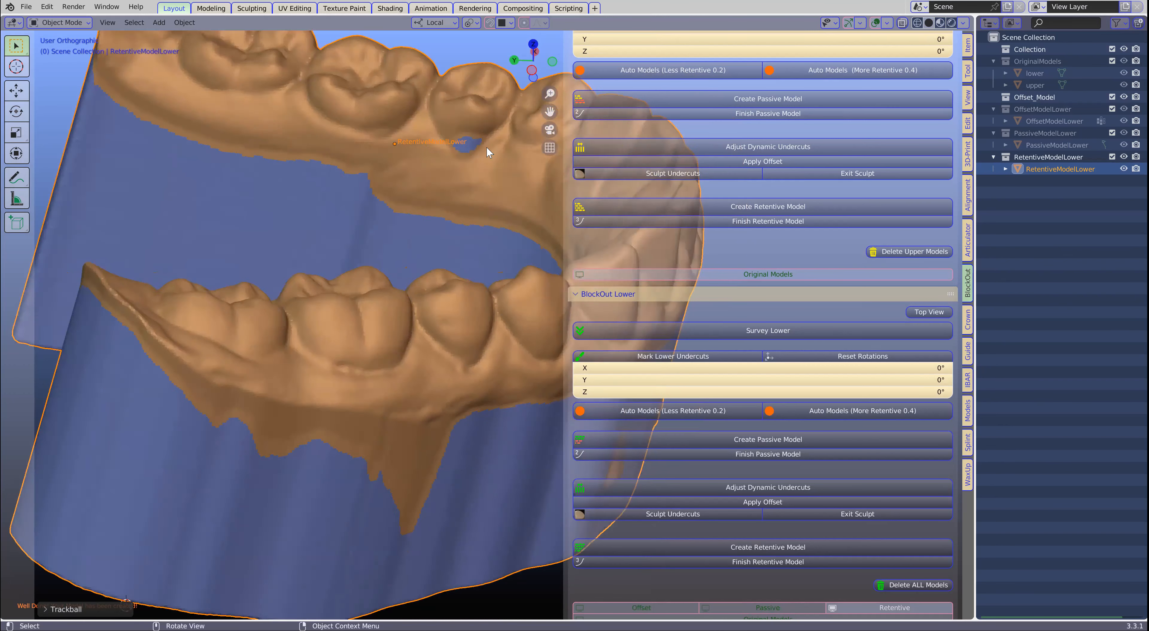
middle_drag(487, 146, 341, 229)
shift+middle_drag(415, 310, 374, 360)
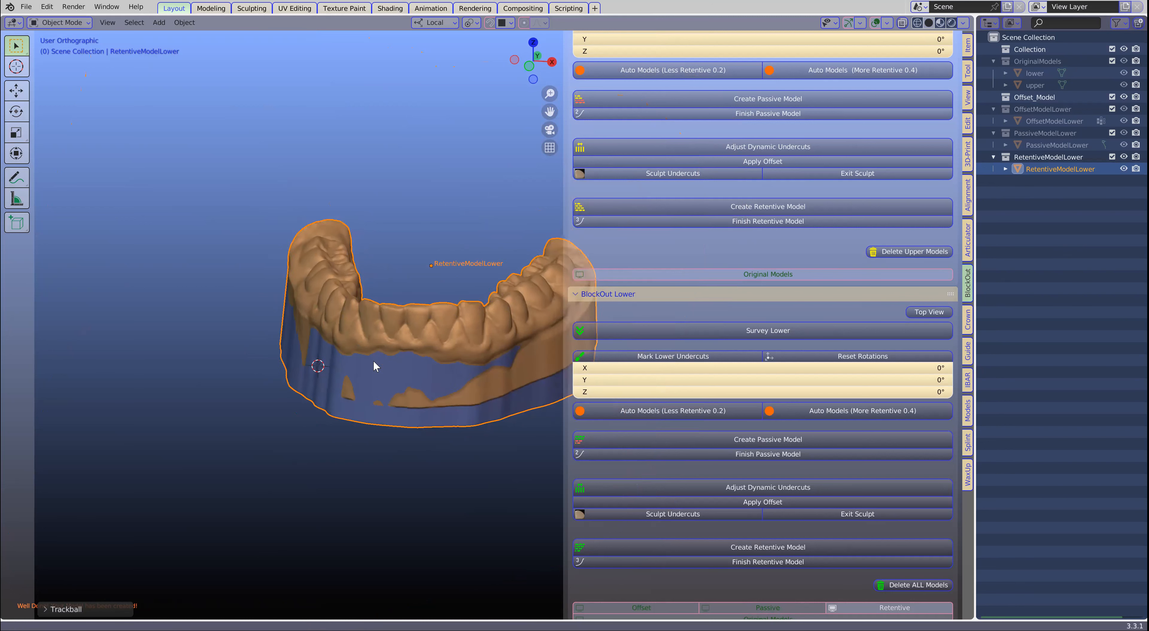
- Save the scene as 3.blend in the onlinesession folder
click(29, 7)
click(44, 97)
click(453, 467)
text(3)
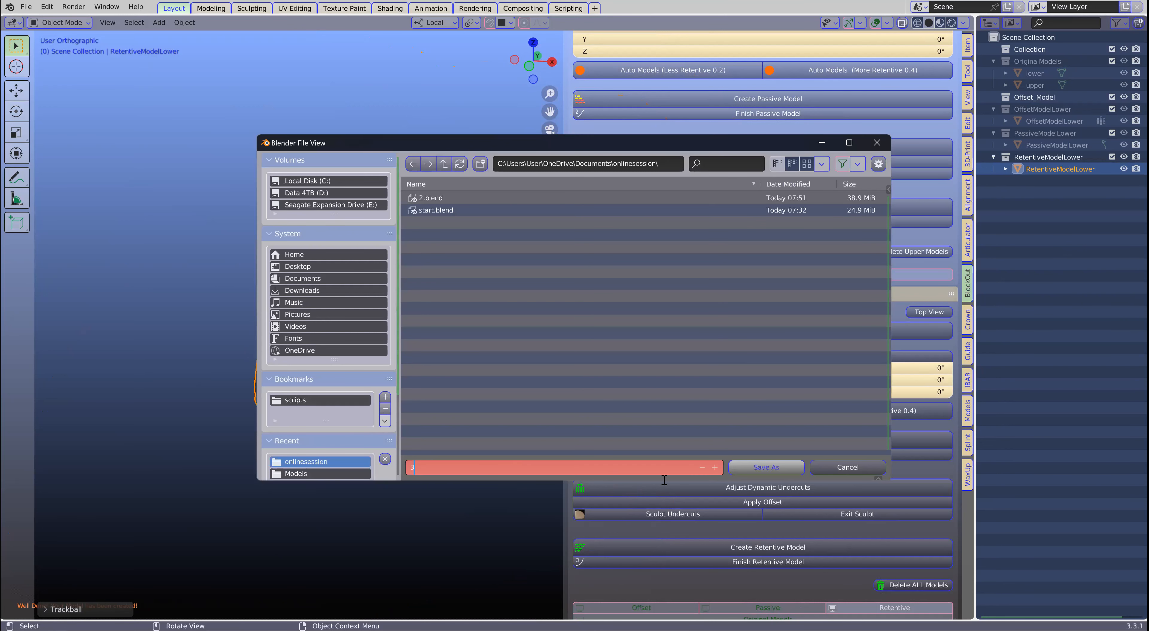
click(789, 466)
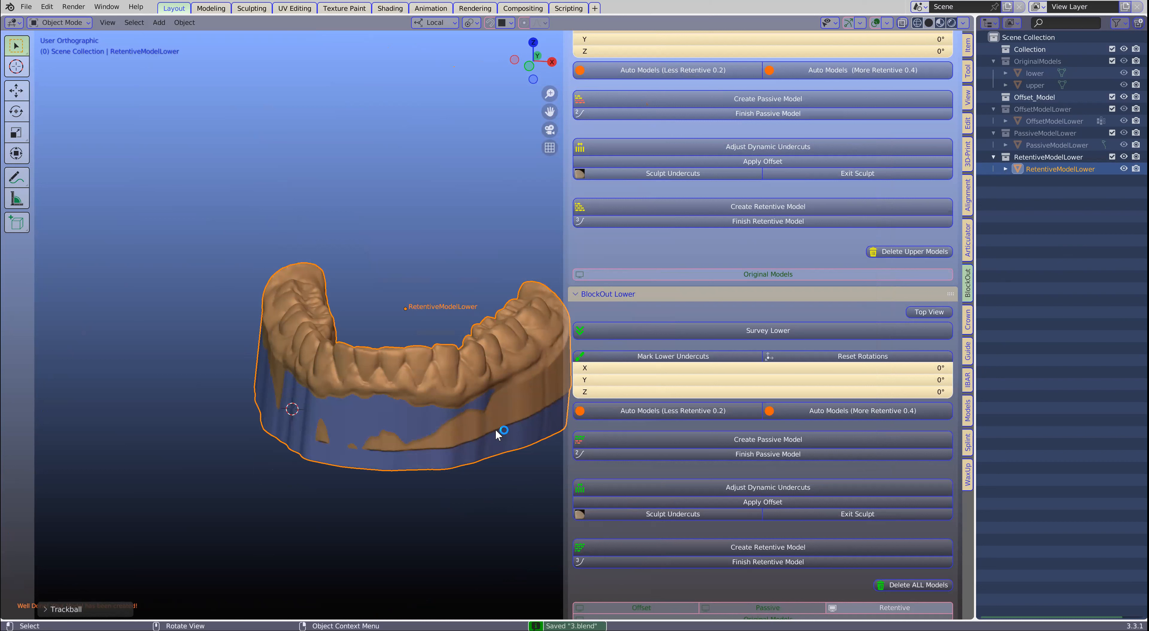
scroll(495, 430, up, 2)
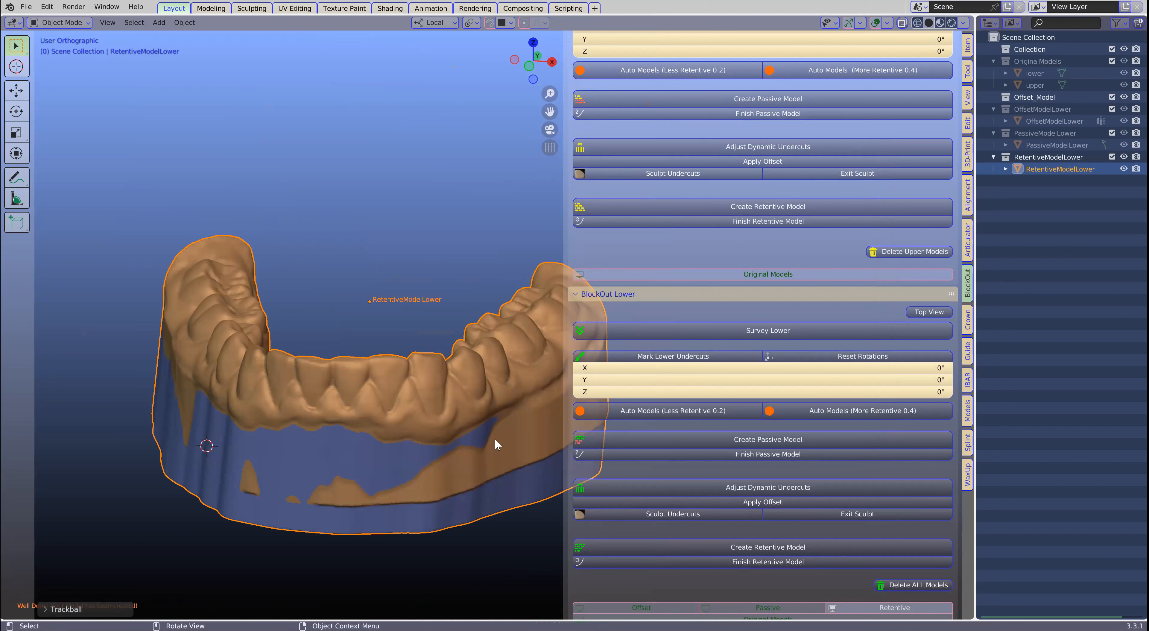
scroll(495, 438, down, 1)
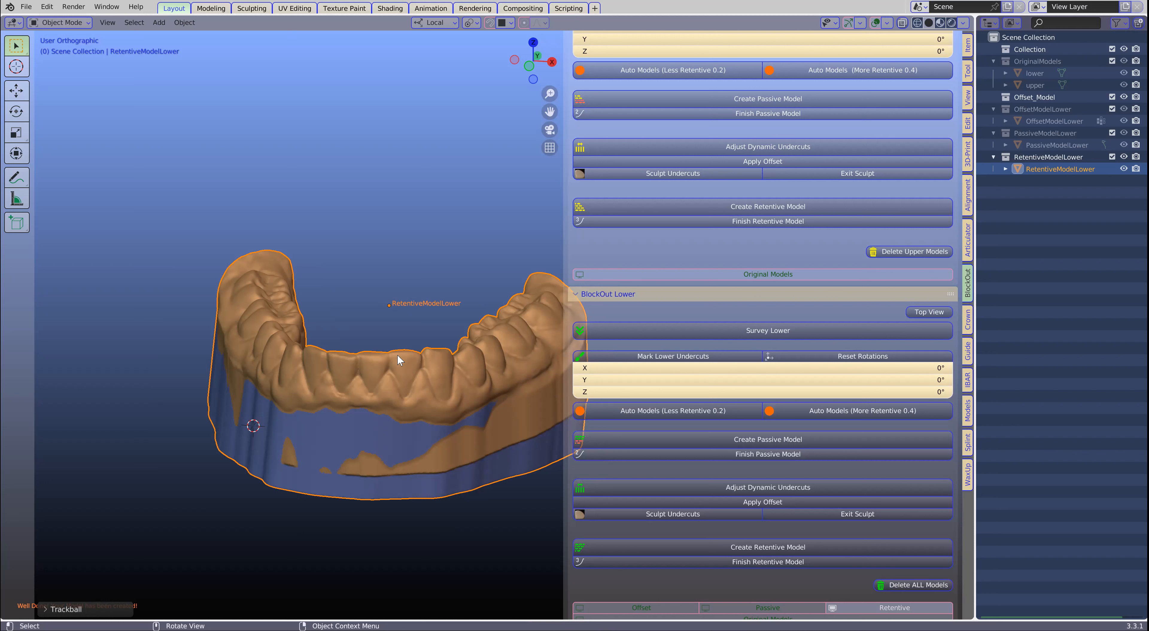
mouse_move(396, 359)
middle_down()
mouse_move(390, 339)
mouse_move(380, 423)
mouse_move(407, 371)
middle_up()
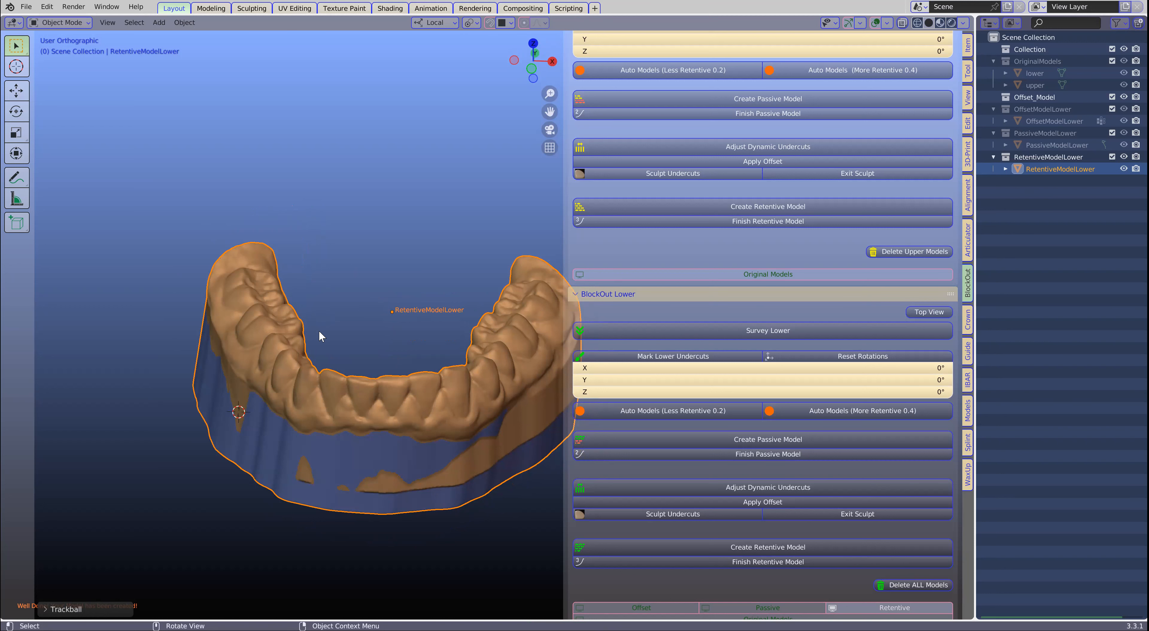
- Compare the lower's offset, passive, original and retentive models by displaying each alone, leaving only the retentive model shown
scroll(713, 377, down, 1)
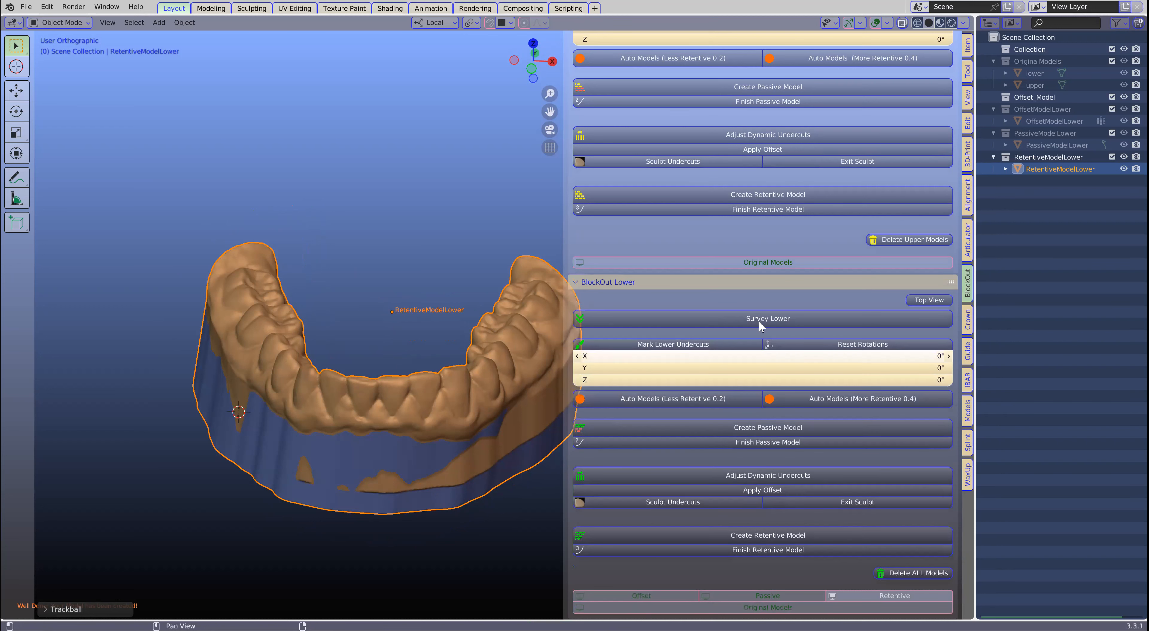
click(868, 597)
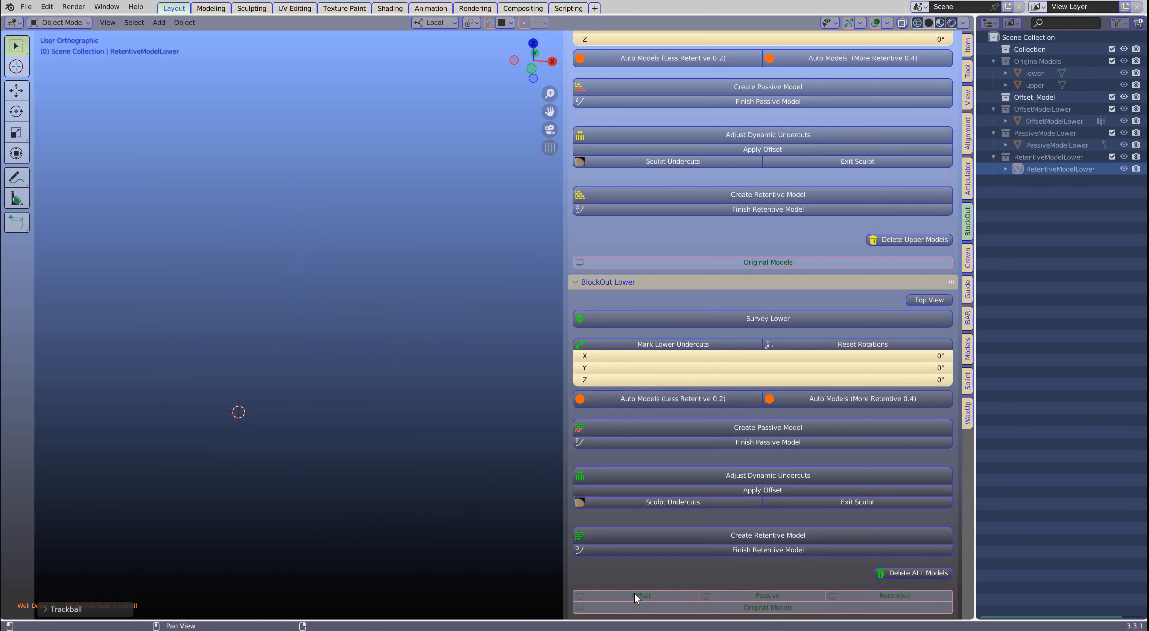
click(603, 596)
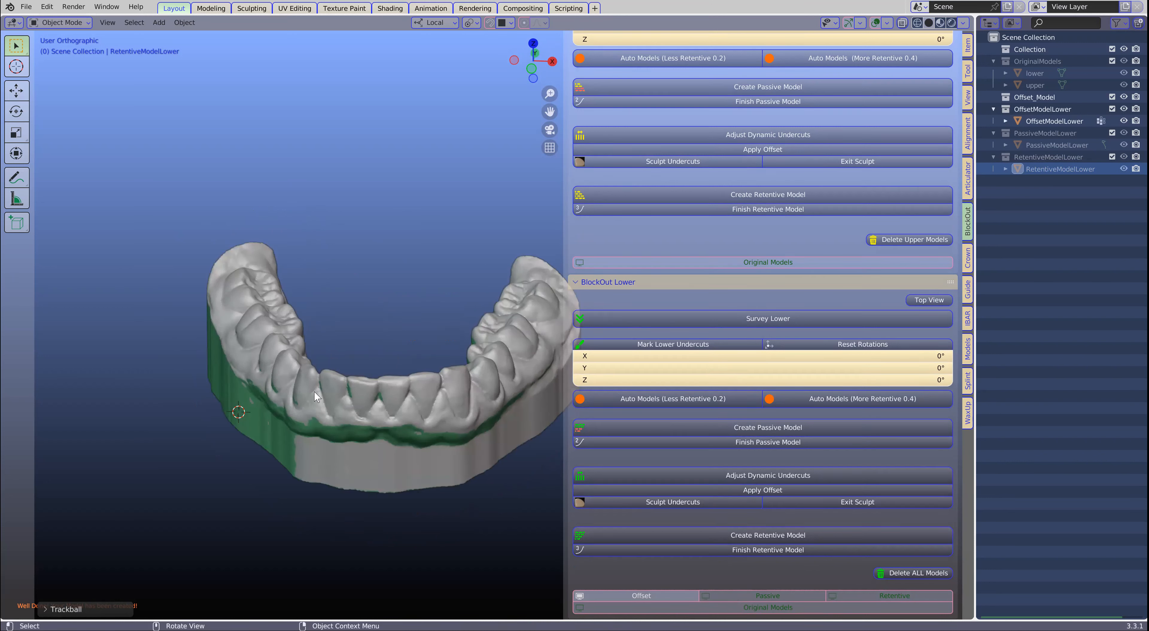
click(644, 596)
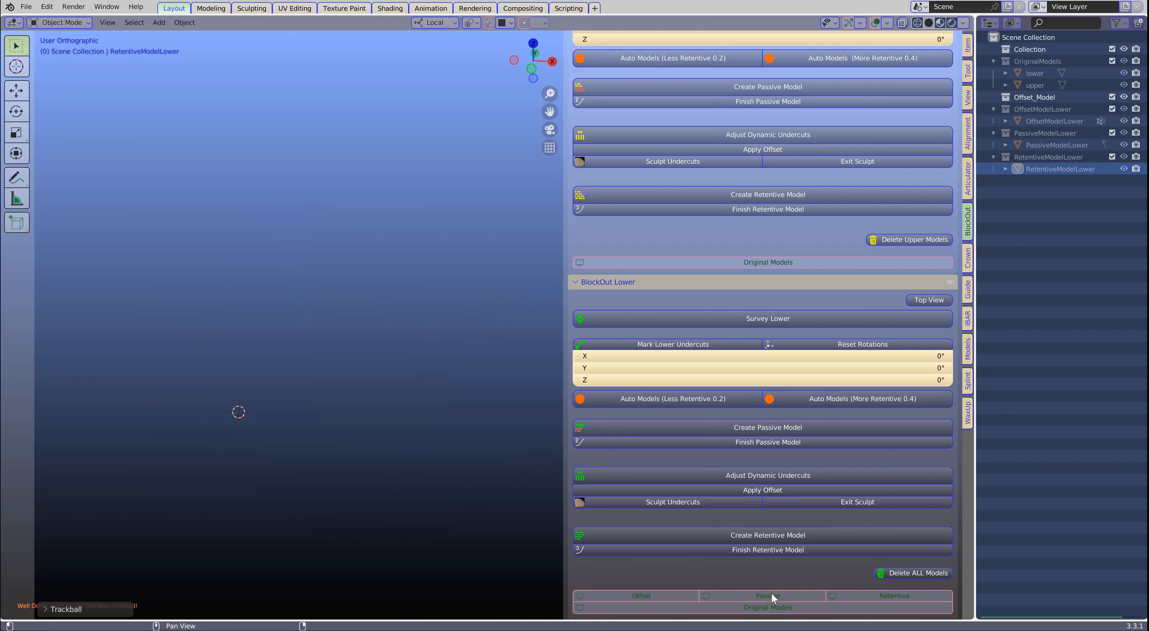
click(772, 594)
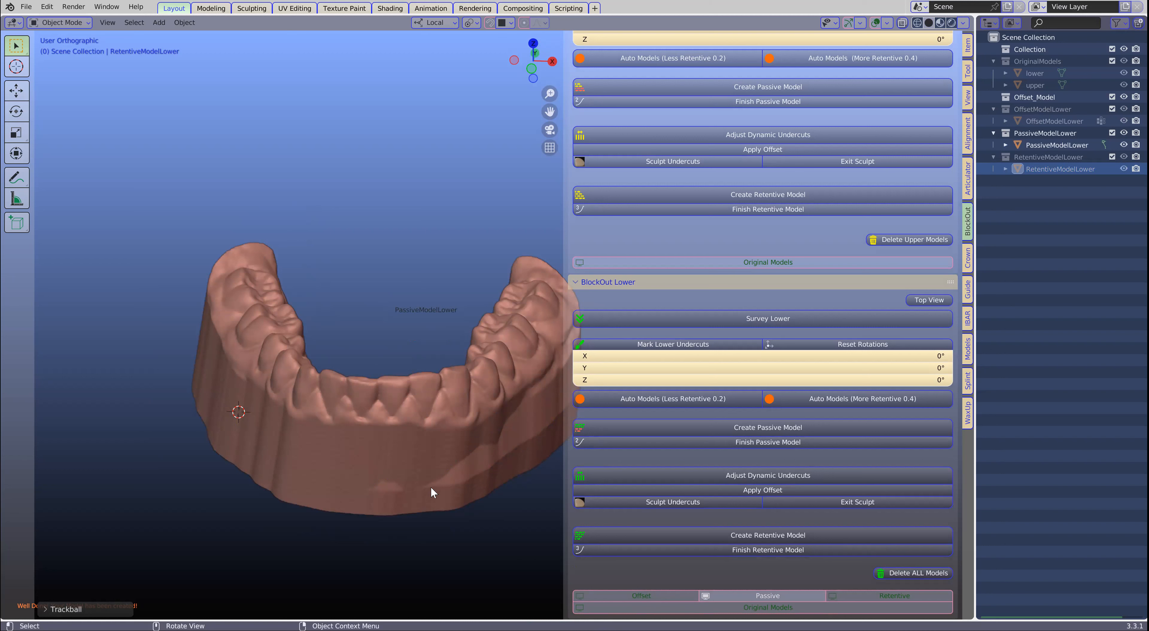
click(771, 593)
click(889, 596)
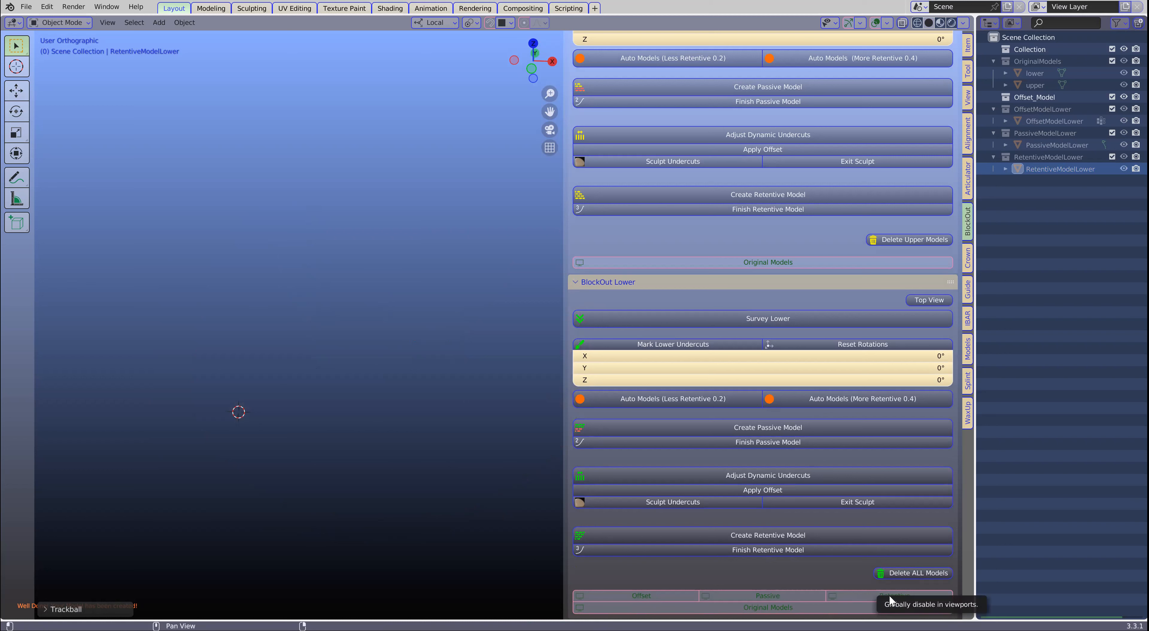
click(890, 596)
click(887, 607)
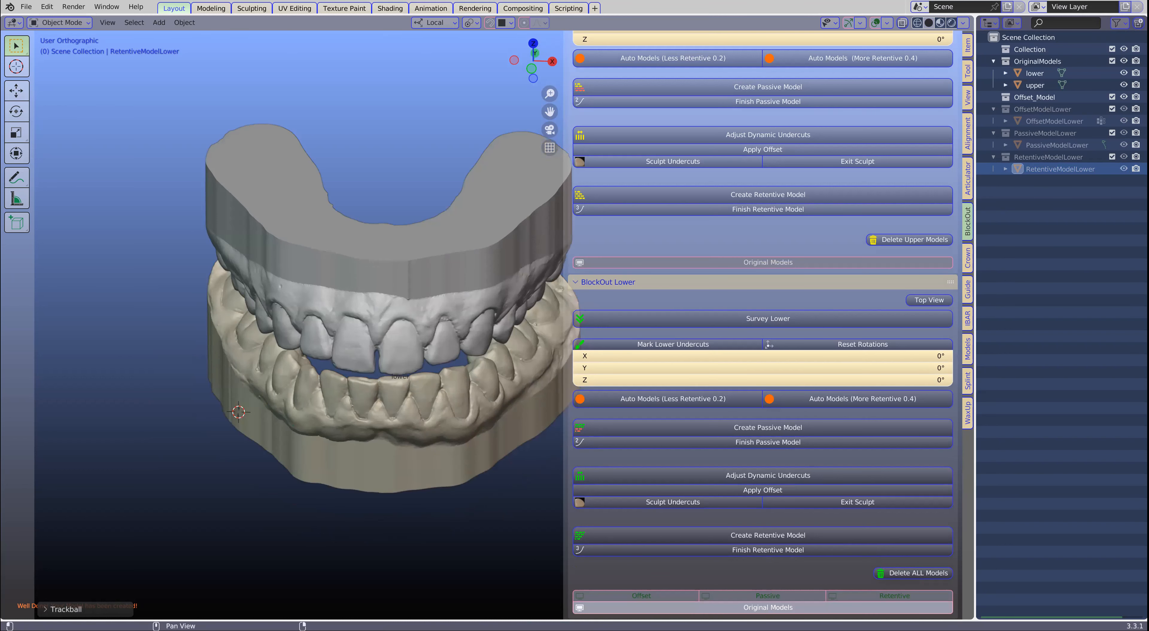
click(875, 606)
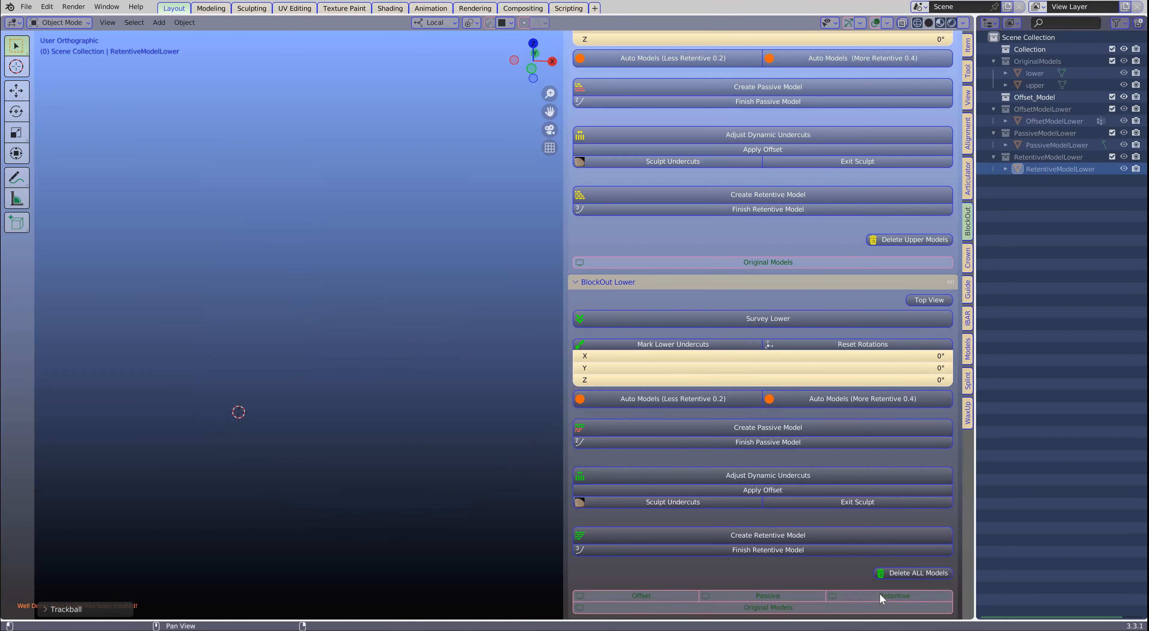
click(880, 593)
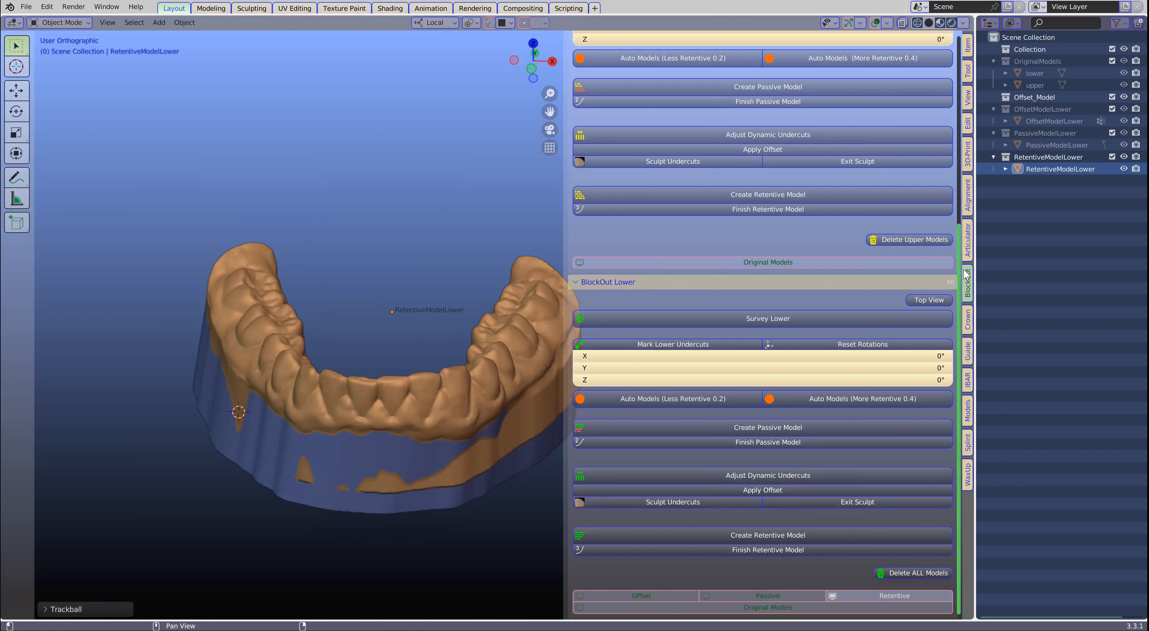
- Select the lower retentive model, bring up the splint Paint-On-Layer tools, and save the scene
click(969, 447)
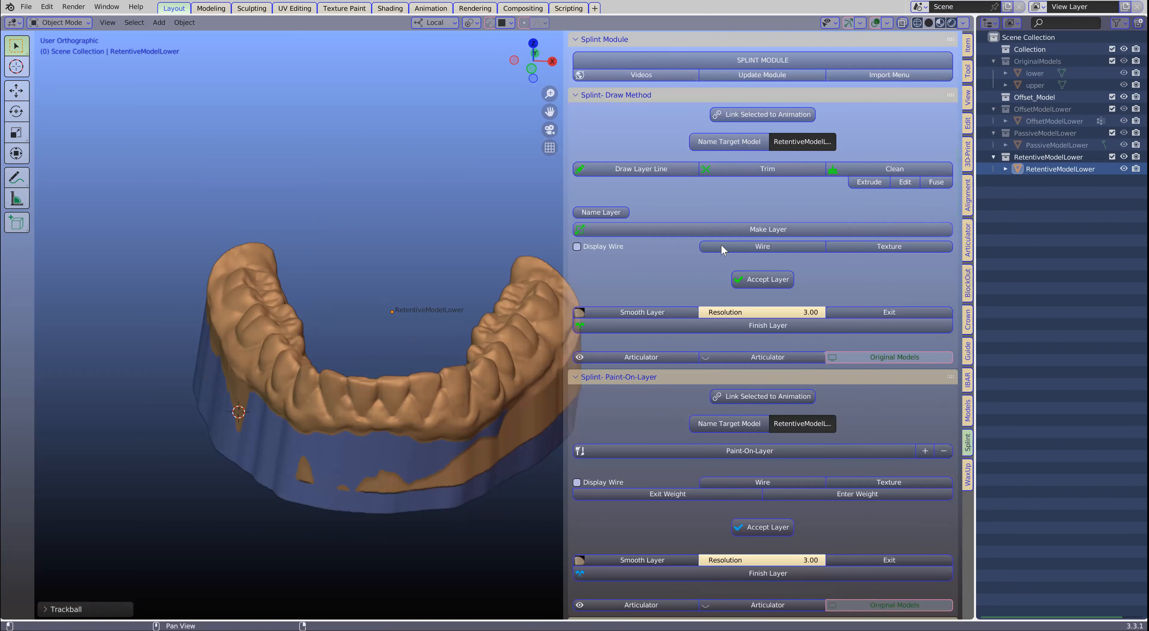
middle_drag(405, 426, 407, 427)
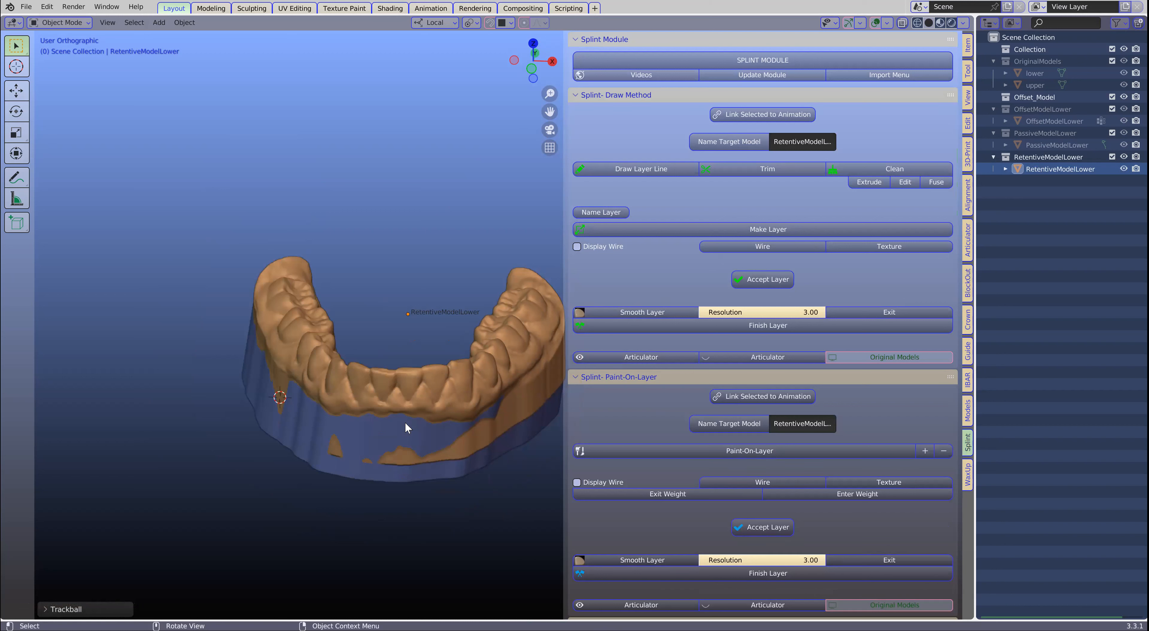
mouse_move(367, 380)
middle_down()
mouse_move(375, 410)
mouse_move(374, 389)
middle_up()
scroll(373, 390, up, 2)
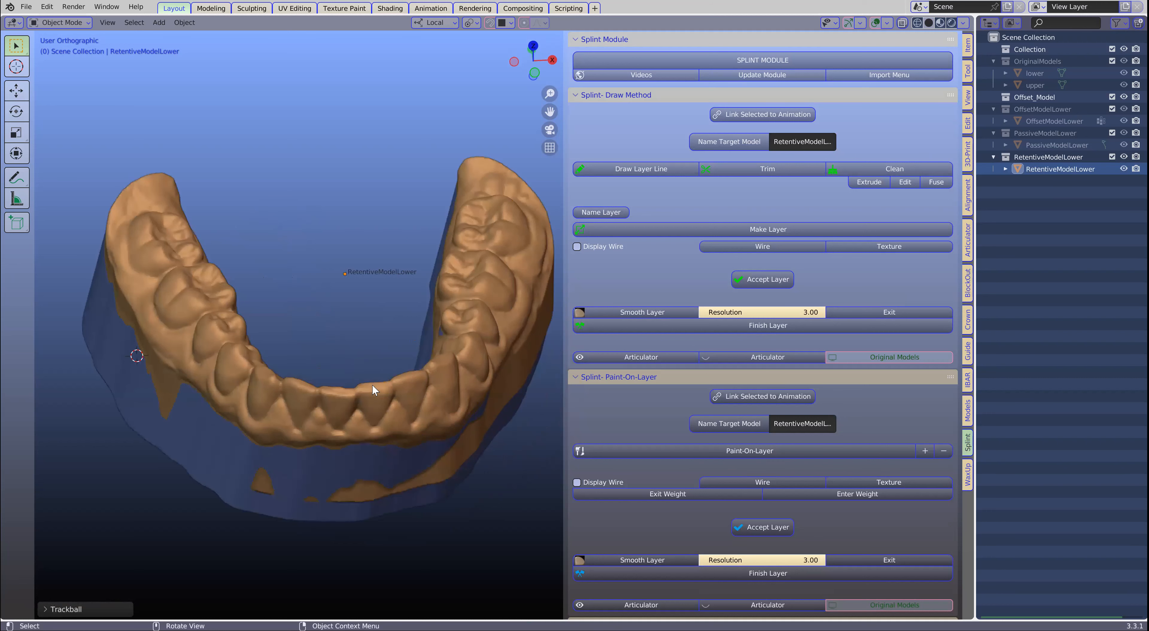
click(357, 411)
scroll(377, 386, down, 1)
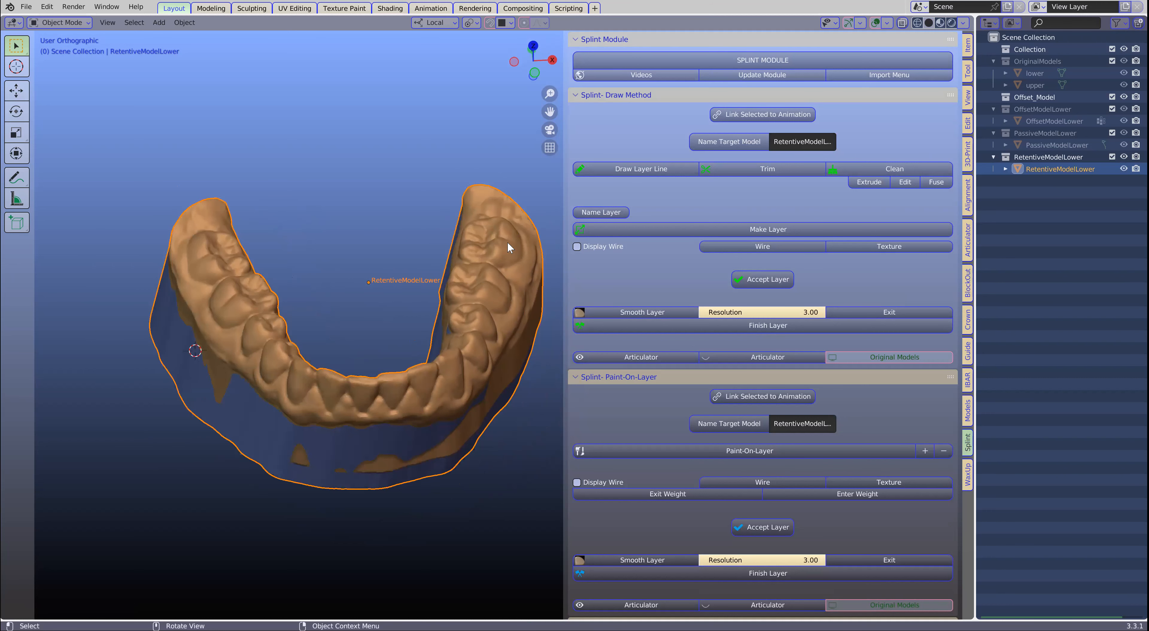
click(574, 96)
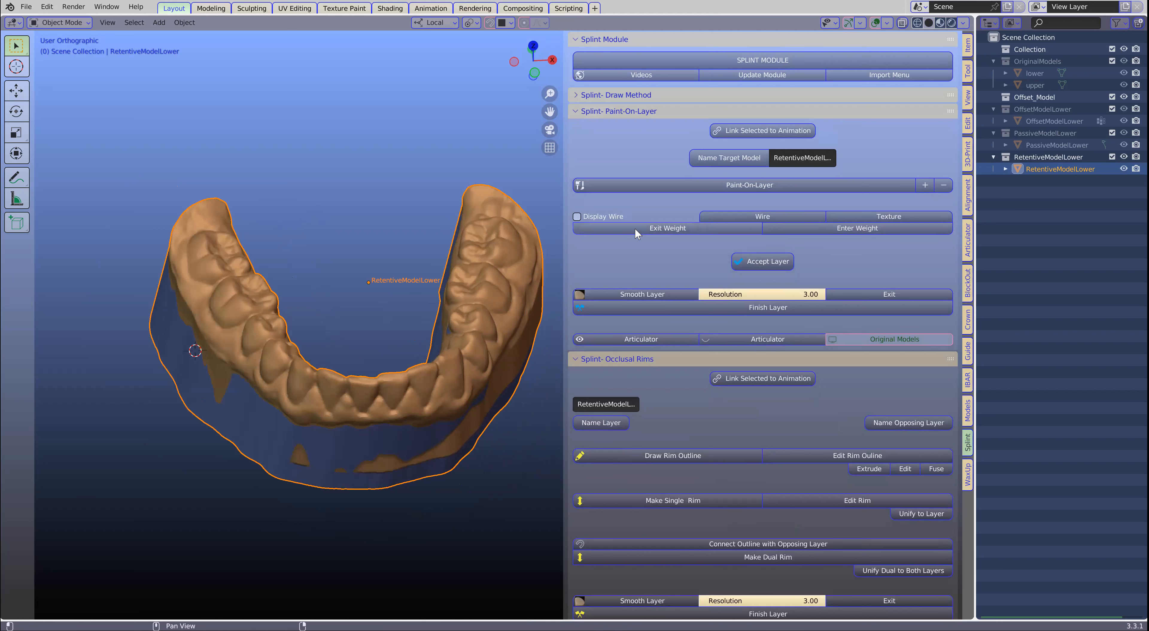
middle_drag(325, 241, 326, 254)
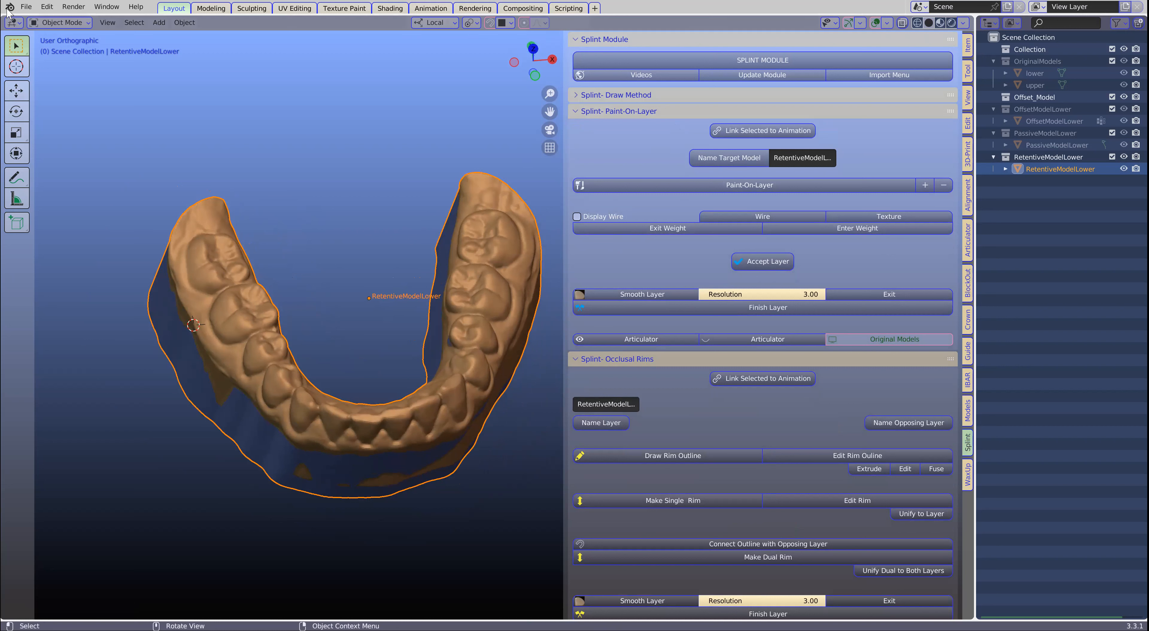
click(26, 6)
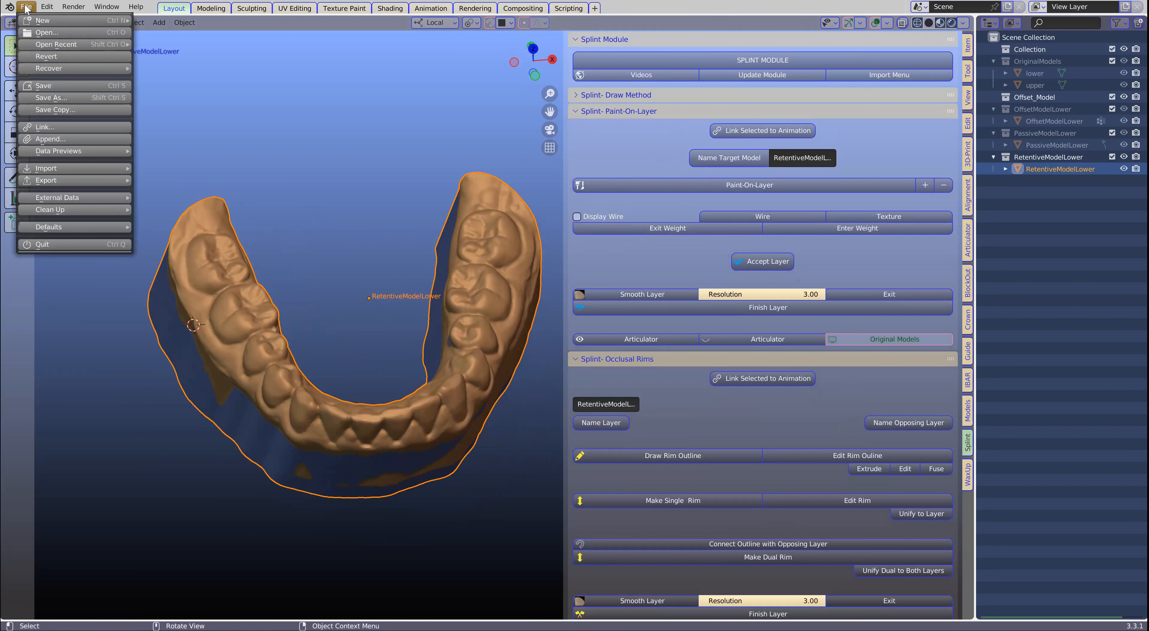
click(45, 89)
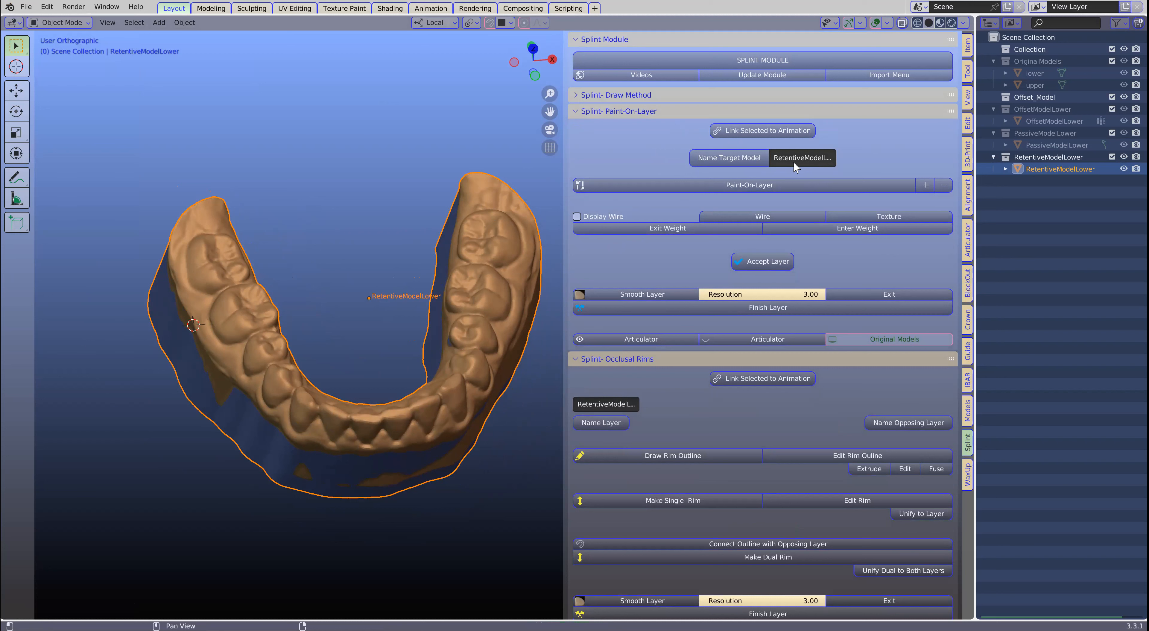
- Name the lower retentive model as the splint's target model and start a painted layer on it
click(742, 156)
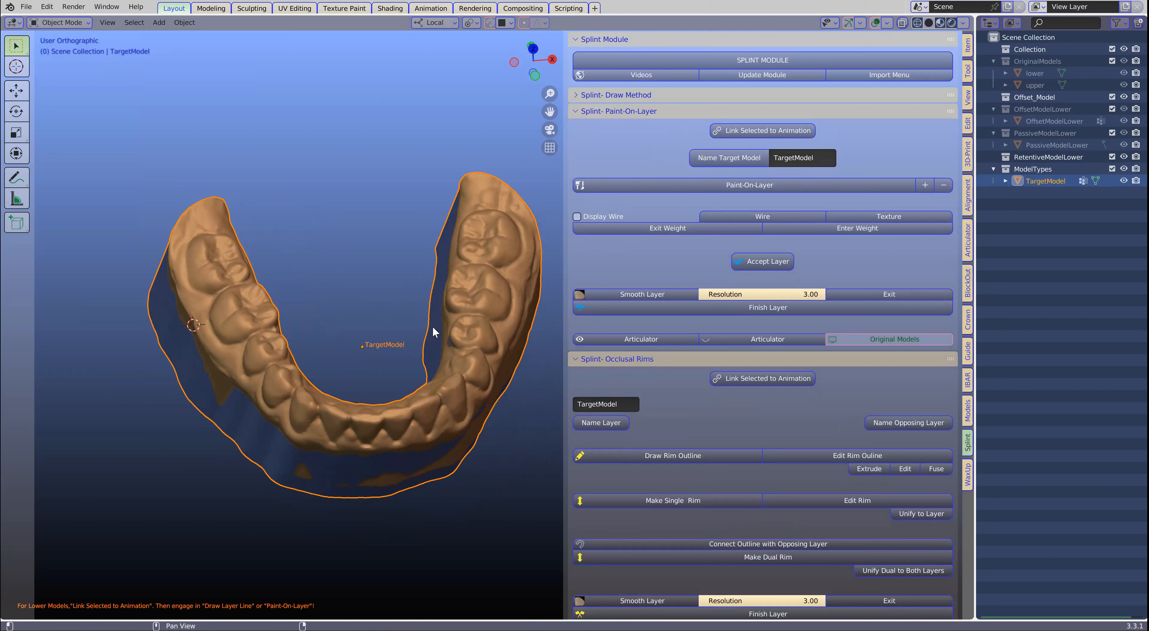
middle_drag(268, 393, 248, 443)
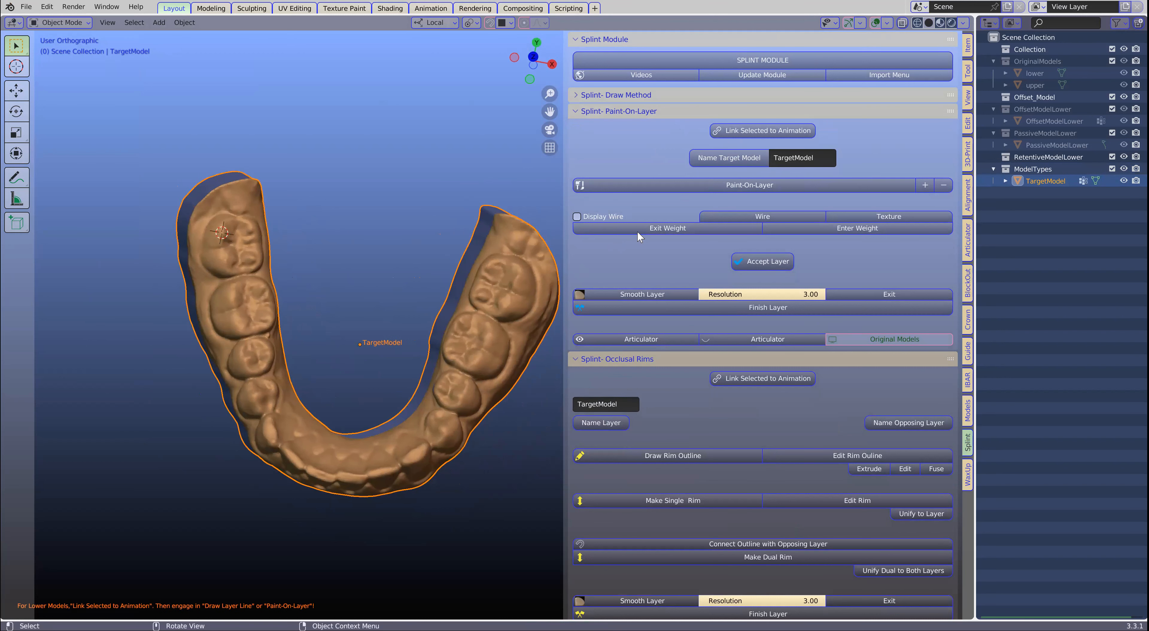
click(748, 186)
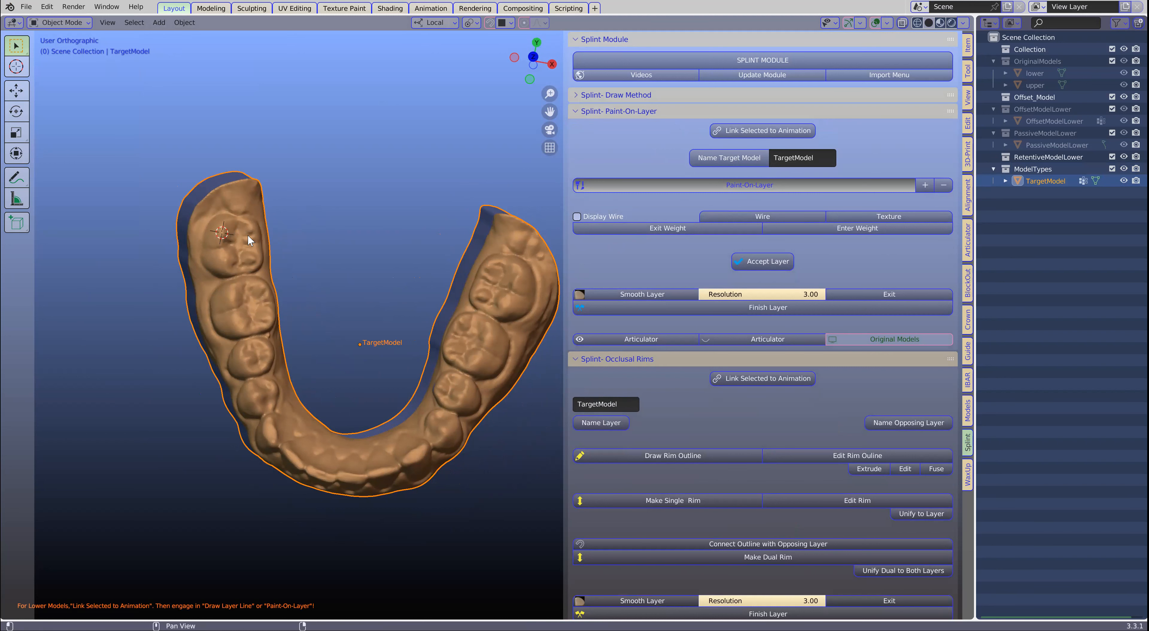
- Paint a 4 mm layer over the posterior teeth on the patient's right, erasing the stray strip on the lingual wall
click(231, 235)
mouse_move(228, 248)
mouse_down()
mouse_move(259, 392)
mouse_move(279, 339)
mouse_move(230, 207)
mouse_up()
middle_drag(224, 303, 253, 233)
mouse_move(183, 303)
mouse_down()
mouse_move(246, 354)
mouse_move(307, 351)
mouse_up()
middle_drag(307, 351, 181, 356)
mouse_move(172, 356)
mouse_down()
mouse_move(297, 338)
mouse_move(338, 319)
mouse_move(324, 334)
mouse_move(335, 394)
mouse_up()
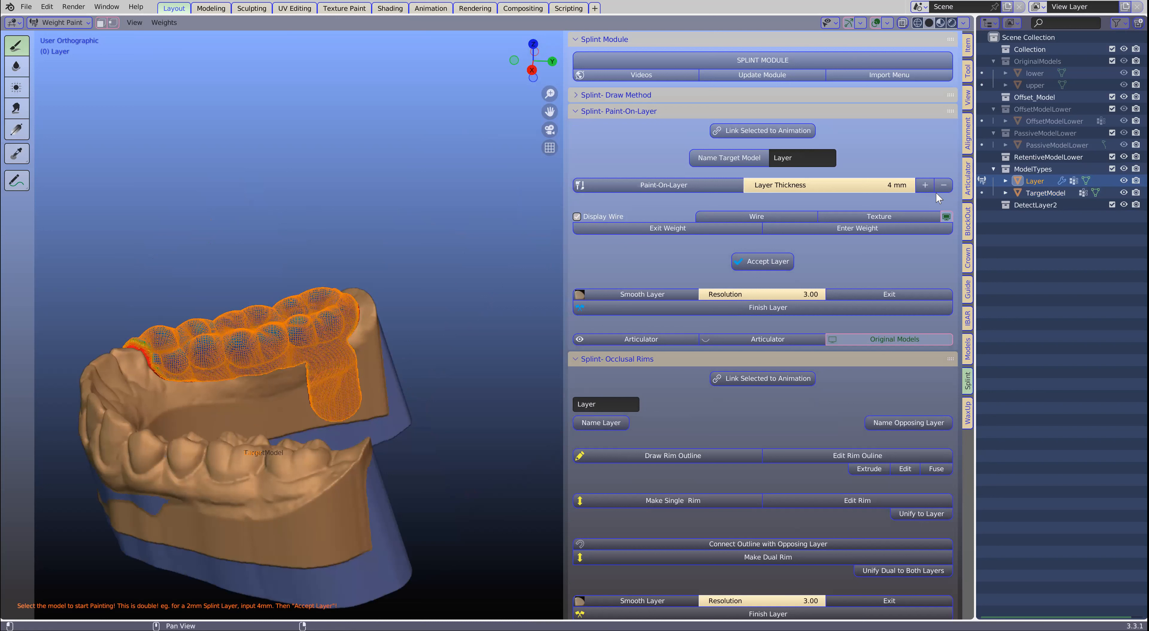
mouse_move(339, 398)
mouse_down()
mouse_move(350, 358)
mouse_move(328, 378)
mouse_move(337, 373)
mouse_move(317, 367)
mouse_up()
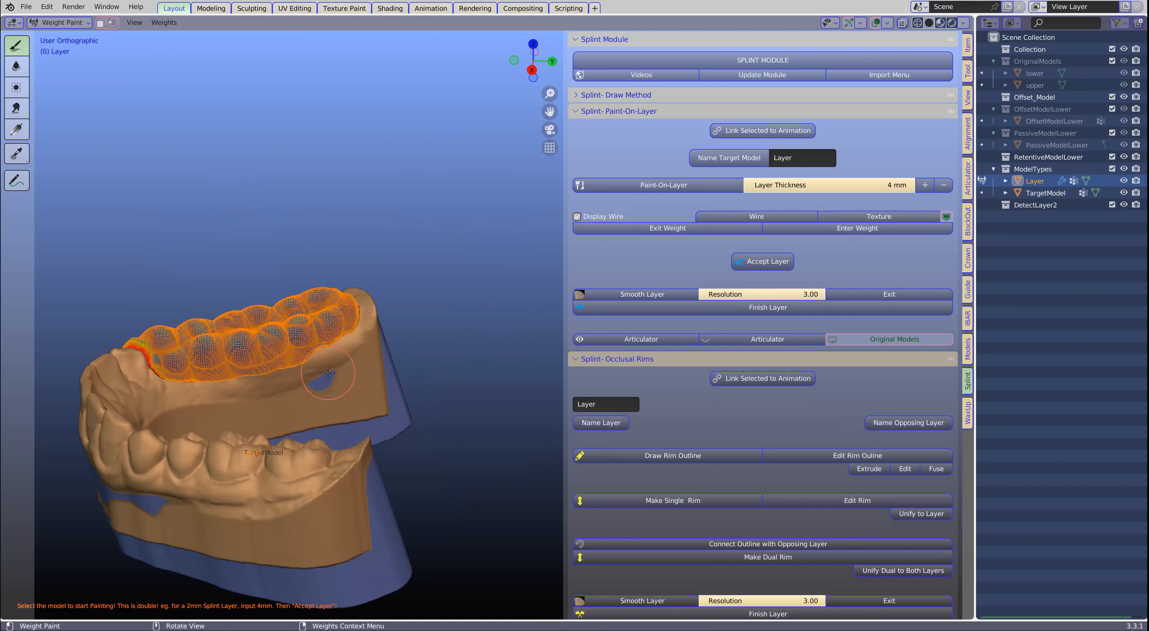
mouse_move(370, 385)
middle_down()
mouse_move(392, 375)
mouse_move(390, 430)
mouse_move(412, 486)
mouse_move(359, 366)
middle_up()
- Paint the 4 mm layer over the posterior teeth on the opposite side, covering their buccal and lingual surfaces
mouse_move(330, 478)
mouse_down()
mouse_move(308, 473)
mouse_move(445, 400)
mouse_move(356, 428)
mouse_up()
middle_drag(356, 428, 349, 460)
mouse_move(349, 459)
mouse_down()
mouse_move(476, 433)
mouse_move(441, 422)
mouse_up()
middle_drag(368, 427, 385, 301)
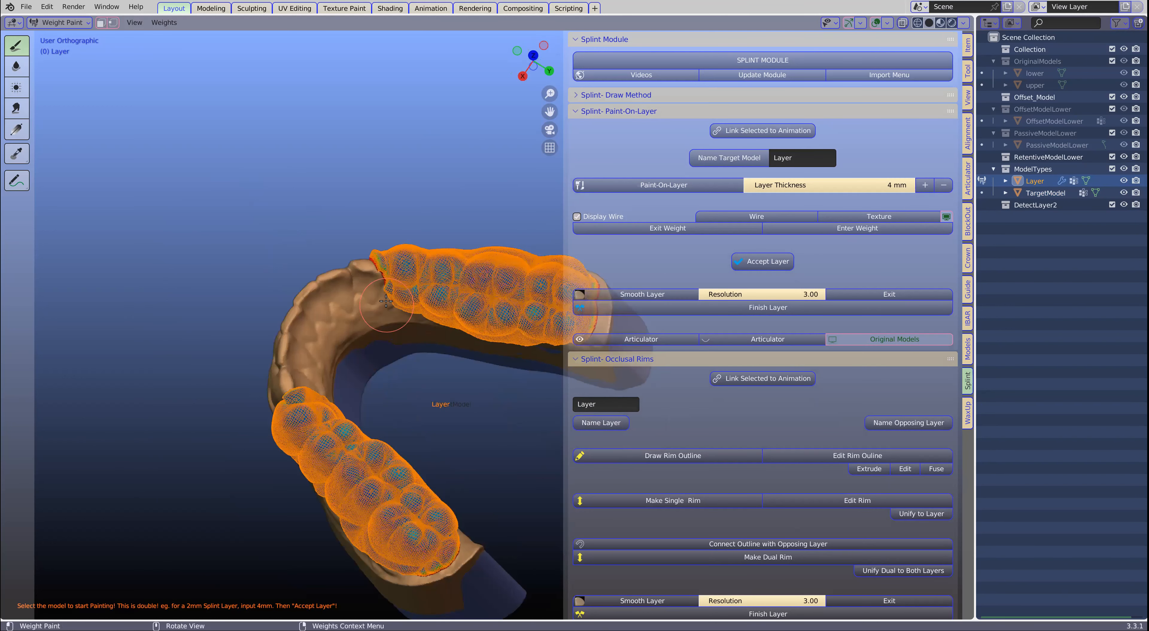
scroll(233, 312, up, 2)
middle_drag(265, 423, 338, 381)
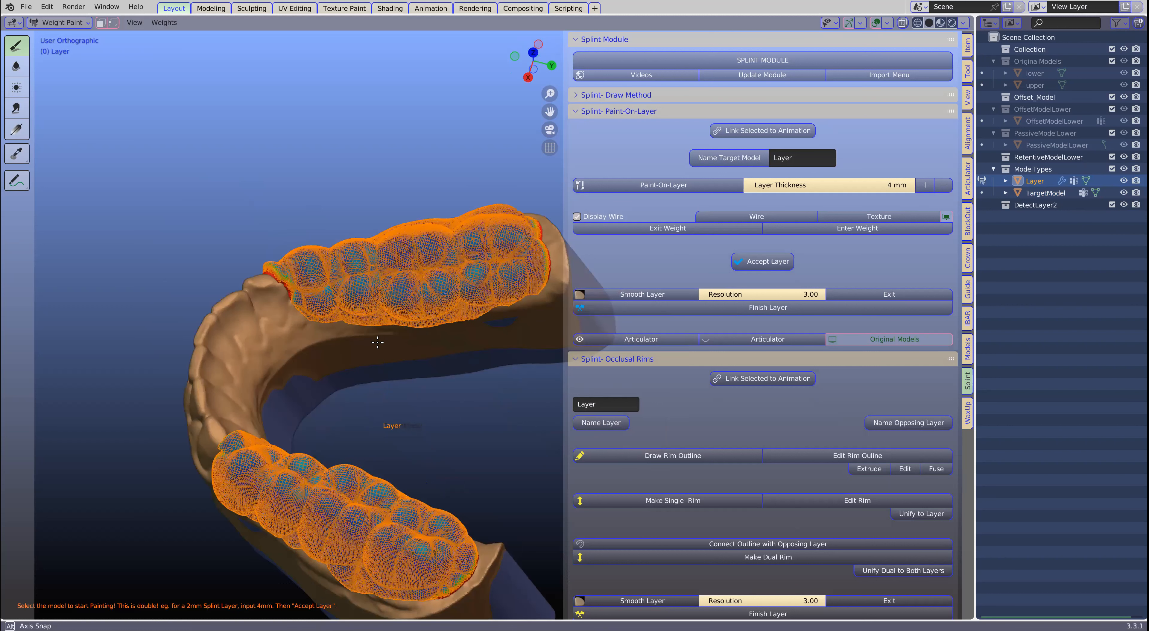
middle_drag(377, 342, 347, 420)
shift+middle_drag(423, 398, 439, 410)
drag(375, 426, 316, 433)
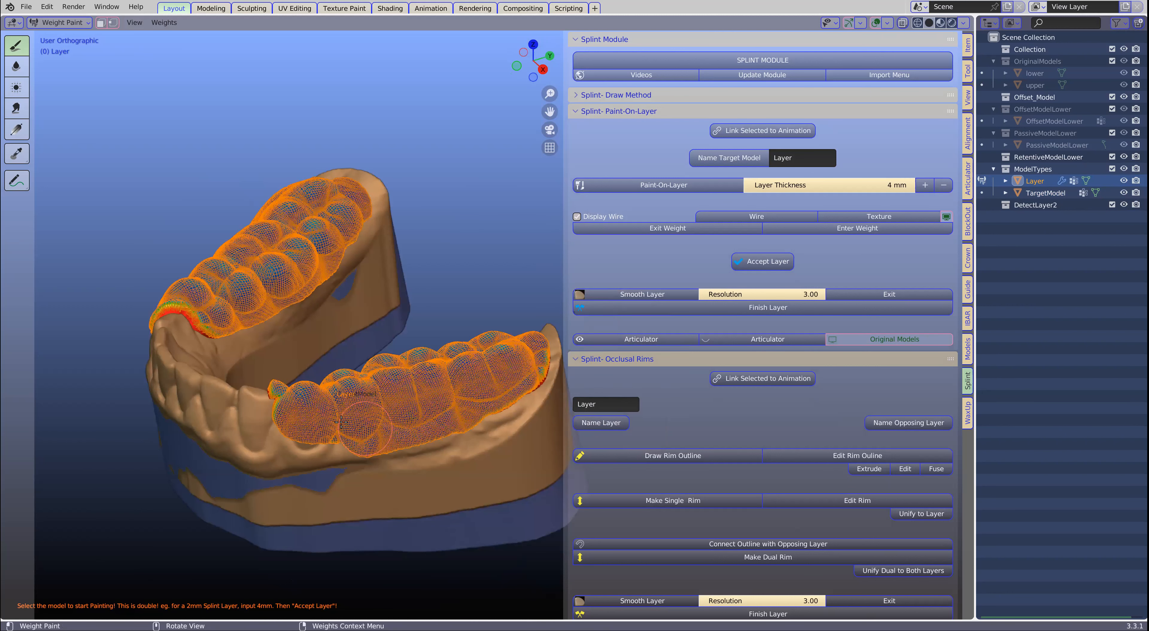
- Accept the painted layer and smooth its borders on both sides of the arch
click(775, 265)
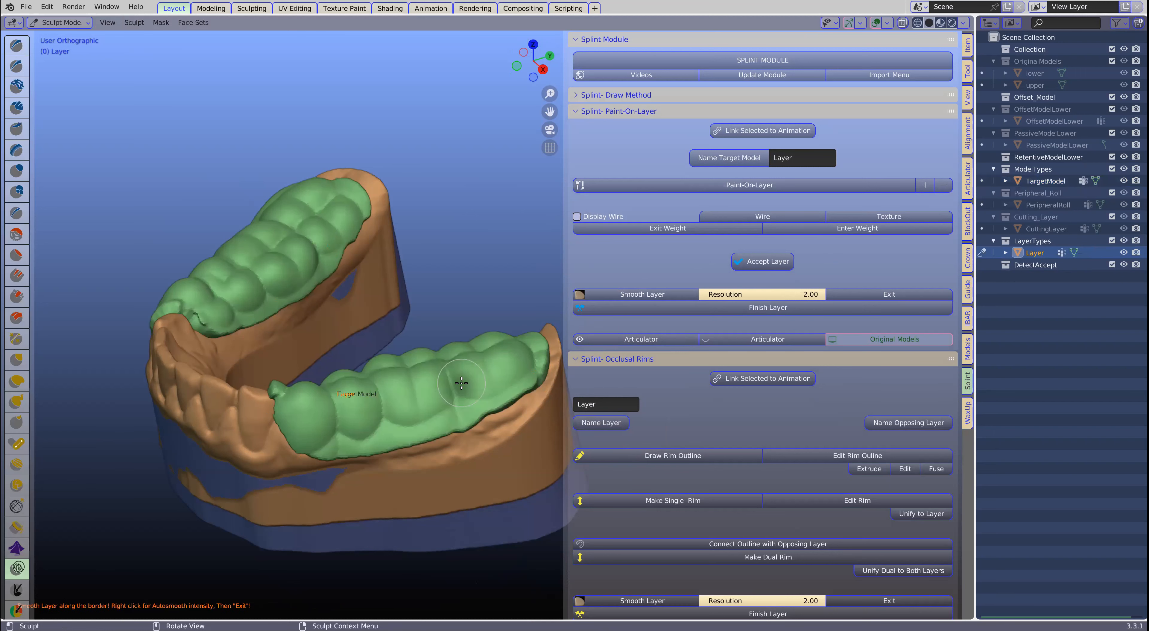
middle_drag(461, 384, 437, 321)
right_click(346, 241)
drag(318, 235, 330, 235)
mouse_move(257, 330)
mouse_down()
mouse_move(489, 316)
mouse_move(414, 338)
mouse_move(463, 319)
mouse_move(428, 329)
mouse_up()
middle_drag(357, 331, 235, 360)
- End the smoothing and finish the splint layer with the default 0.4 mm voxel size
mouse_move(504, 333)
middle_down()
mouse_move(384, 266)
mouse_move(328, 347)
mouse_move(297, 317)
mouse_move(399, 318)
middle_up()
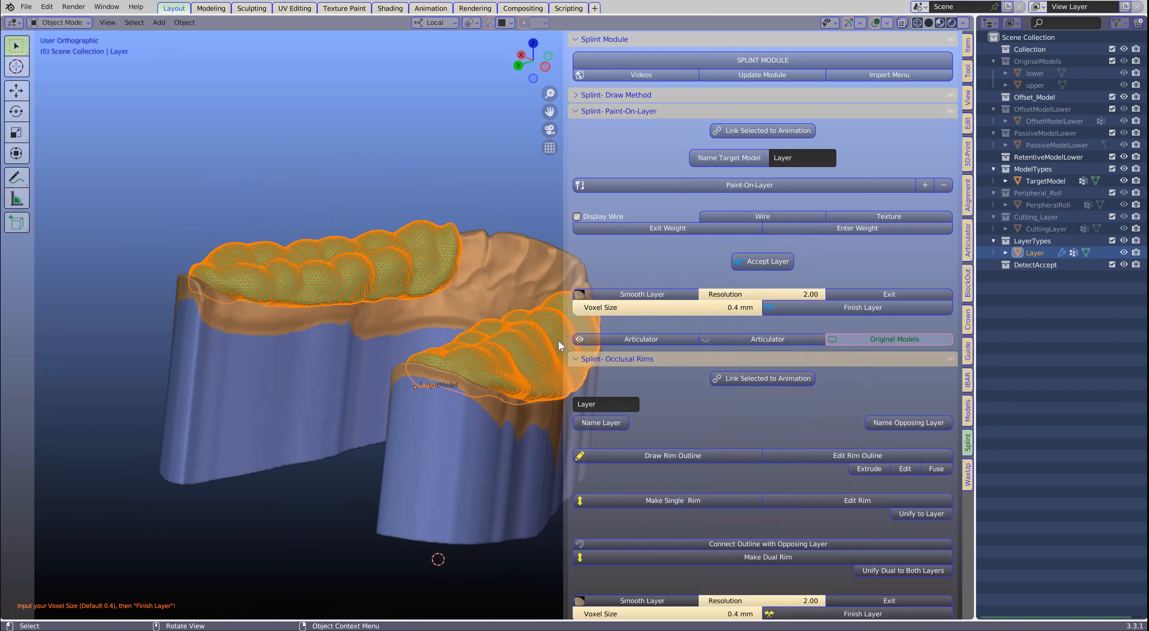
click(855, 309)
middle_drag(428, 333, 234, 248)
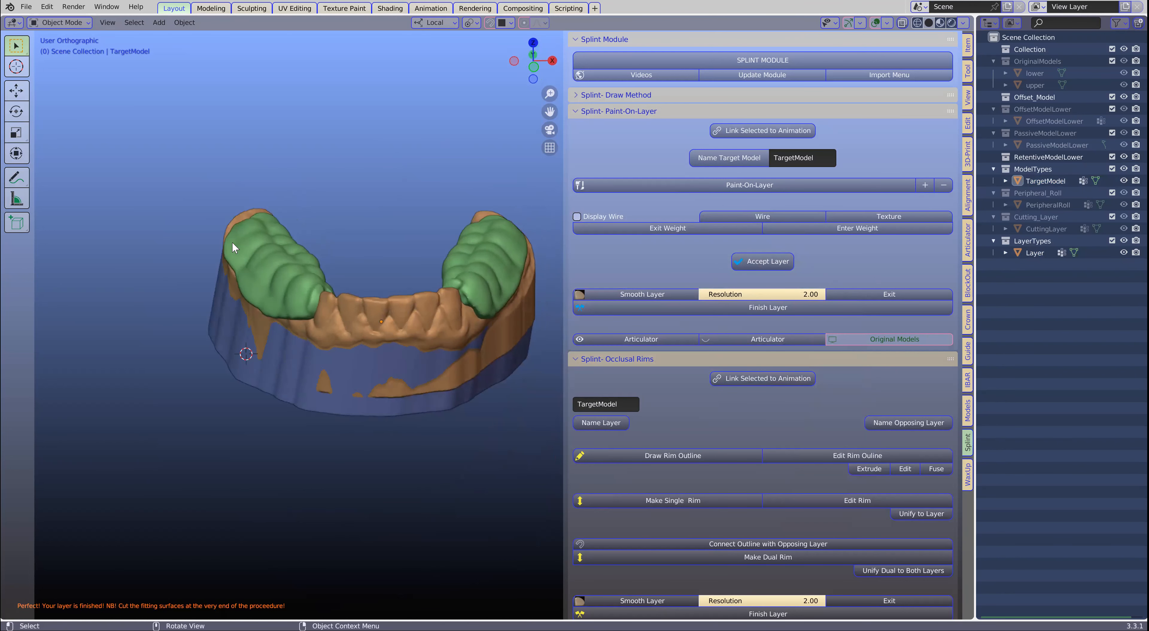
- Reopen the recent file with the blocked-out retentive lower model, discarding the current changes
click(26, 7)
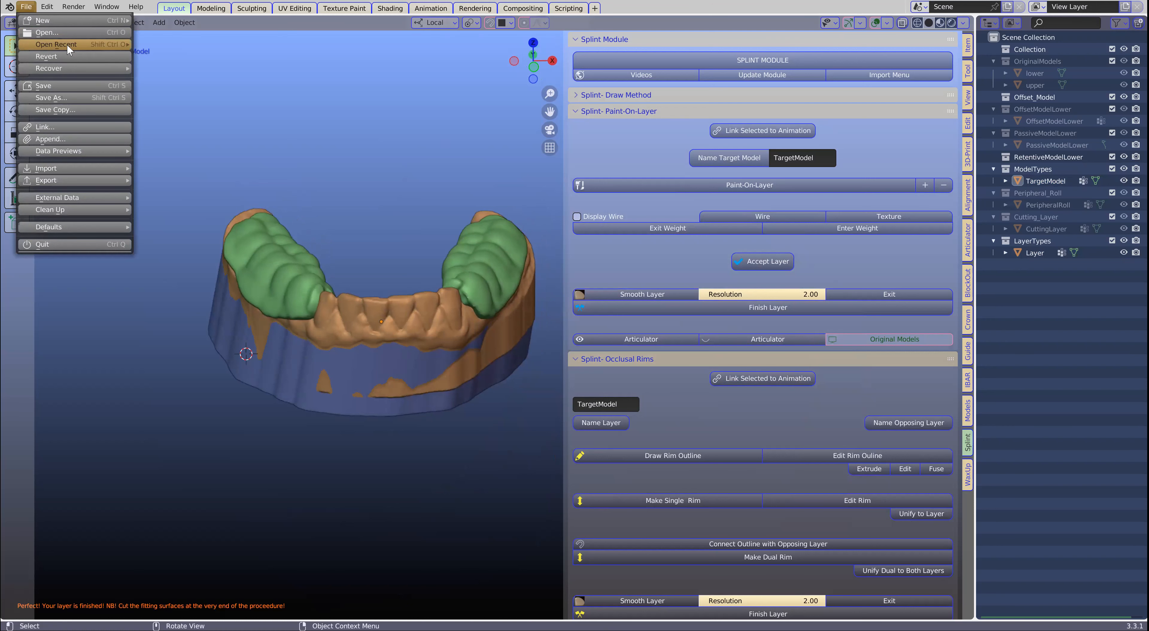
mouse_move(71, 44)
click(173, 49)
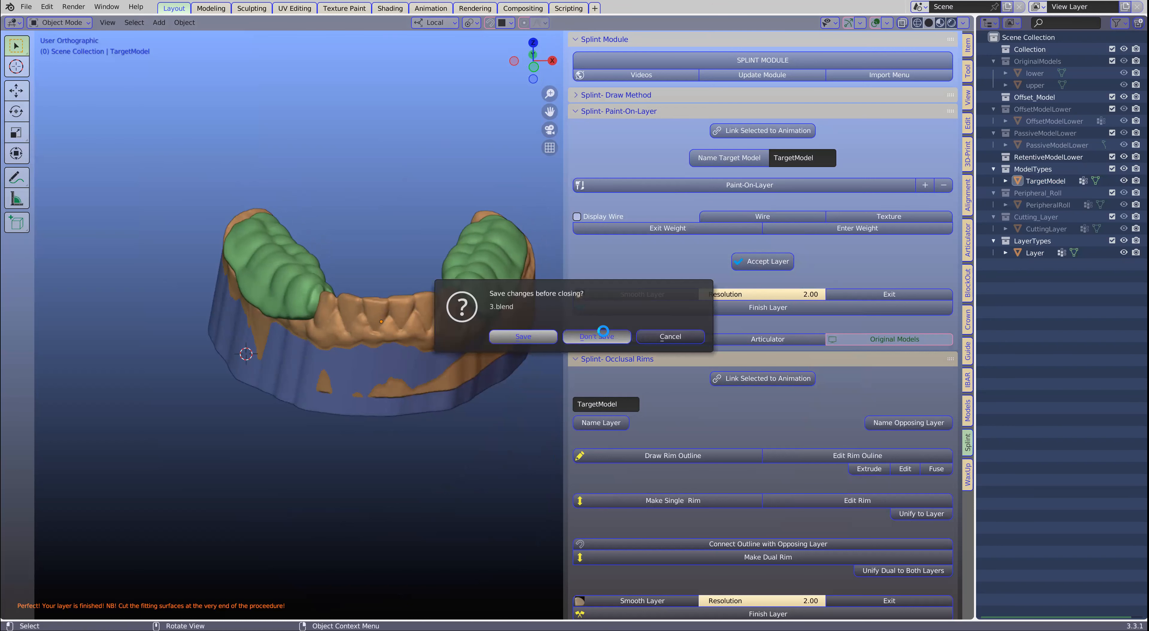
middle_drag(297, 314, 261, 334)
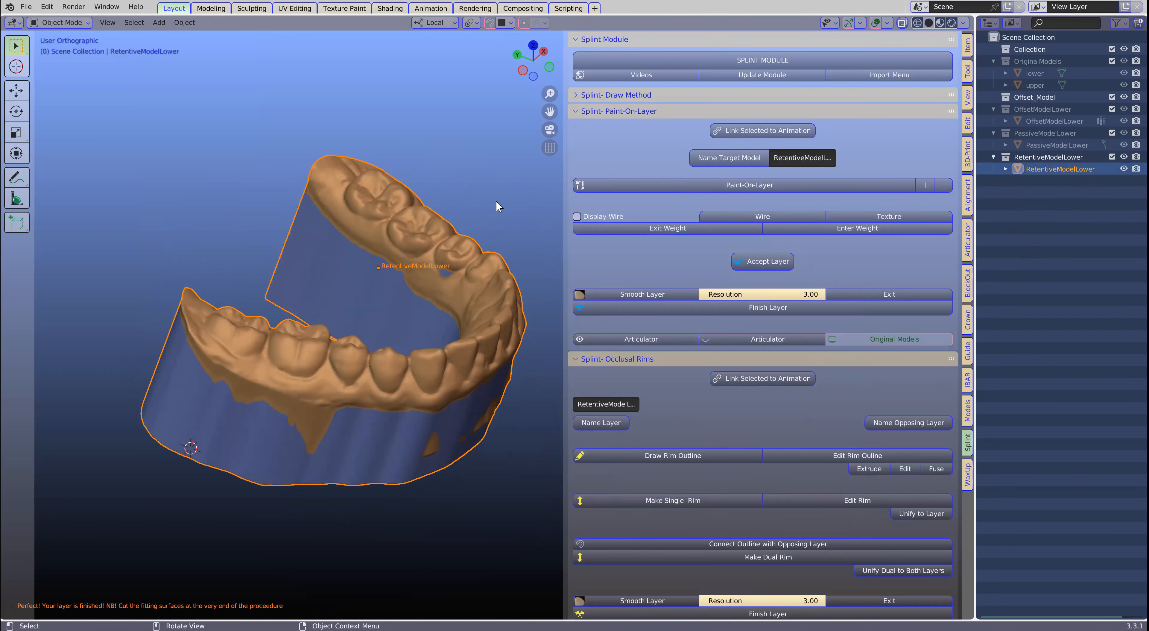
- Switch to the Splint module's Draw Method and name the retentive lower model as its target model
click(579, 111)
click(638, 95)
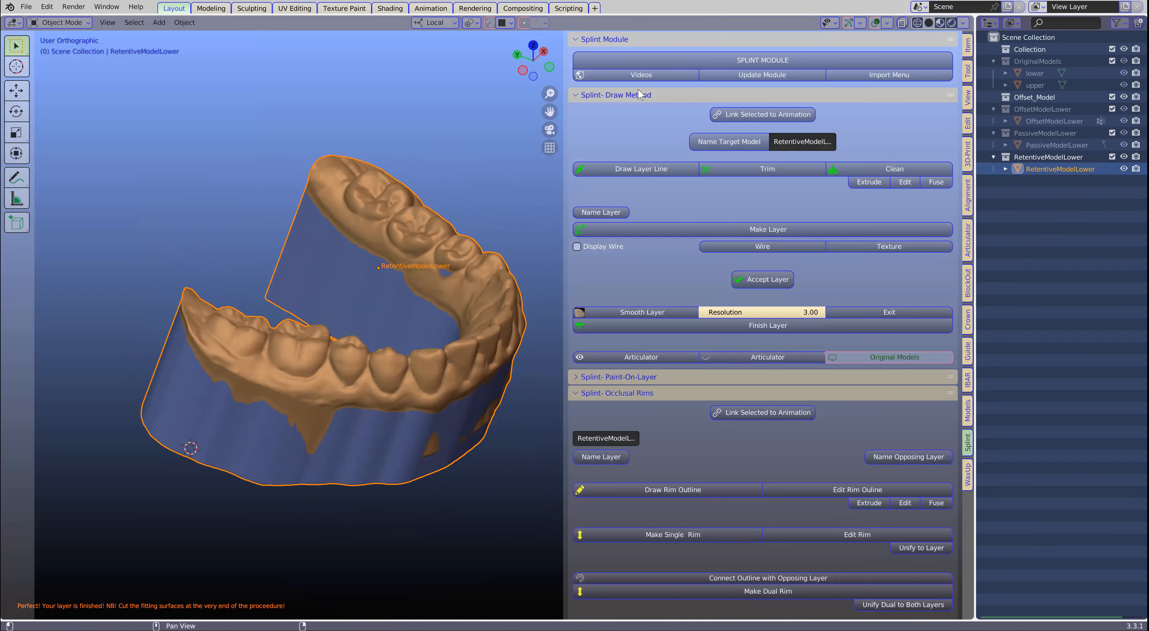
click(722, 140)
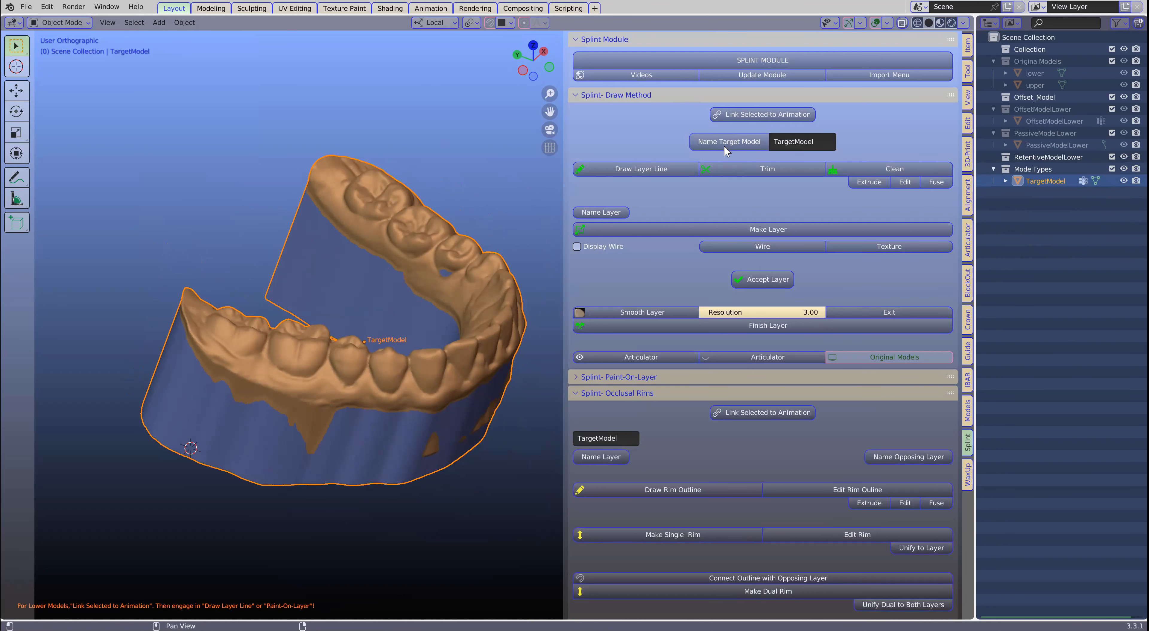
- Start a layer line at the 3D cursor on the gum beside the patient's right rear molar and move its free end forward
scroll(281, 317, up, 1)
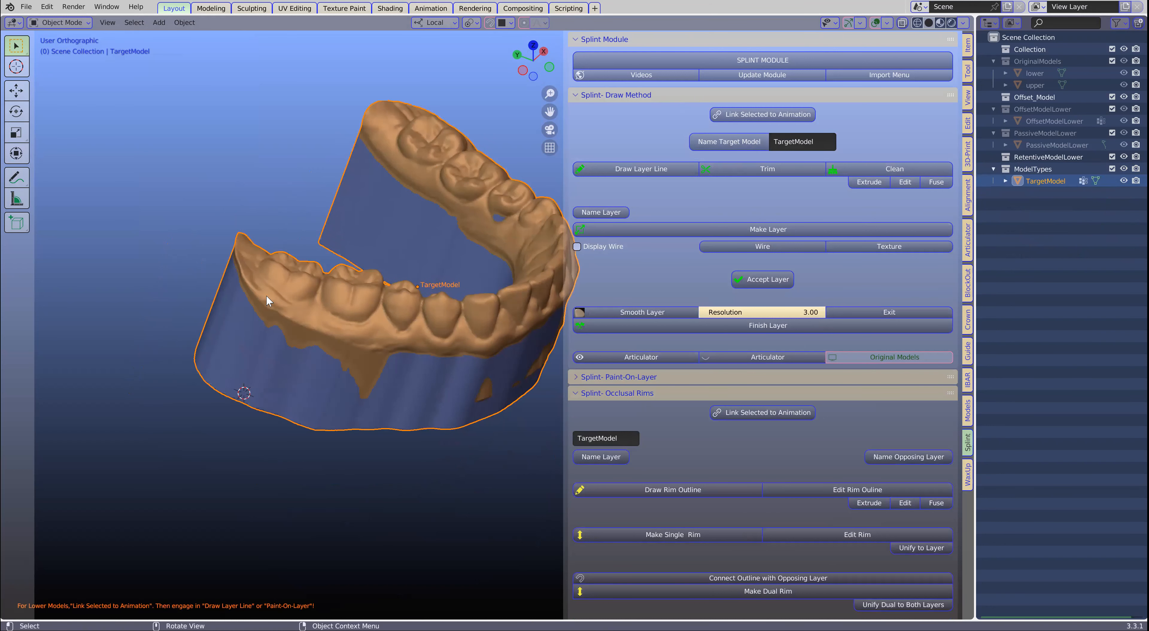
scroll(250, 279, up, 1)
shift+right_click(211, 268)
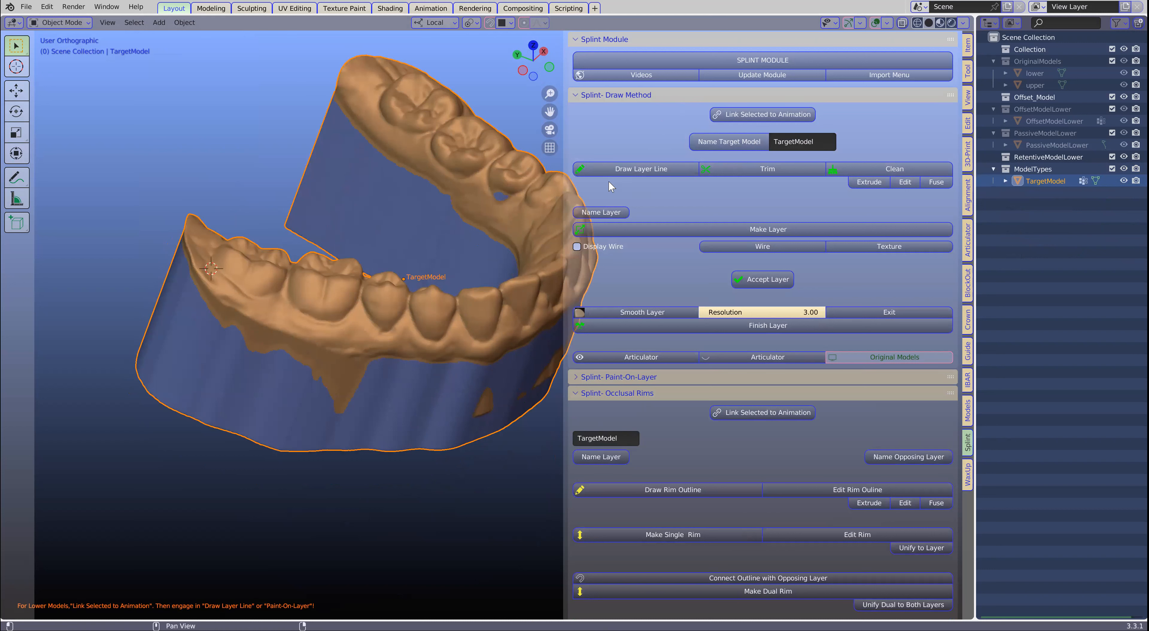
click(627, 170)
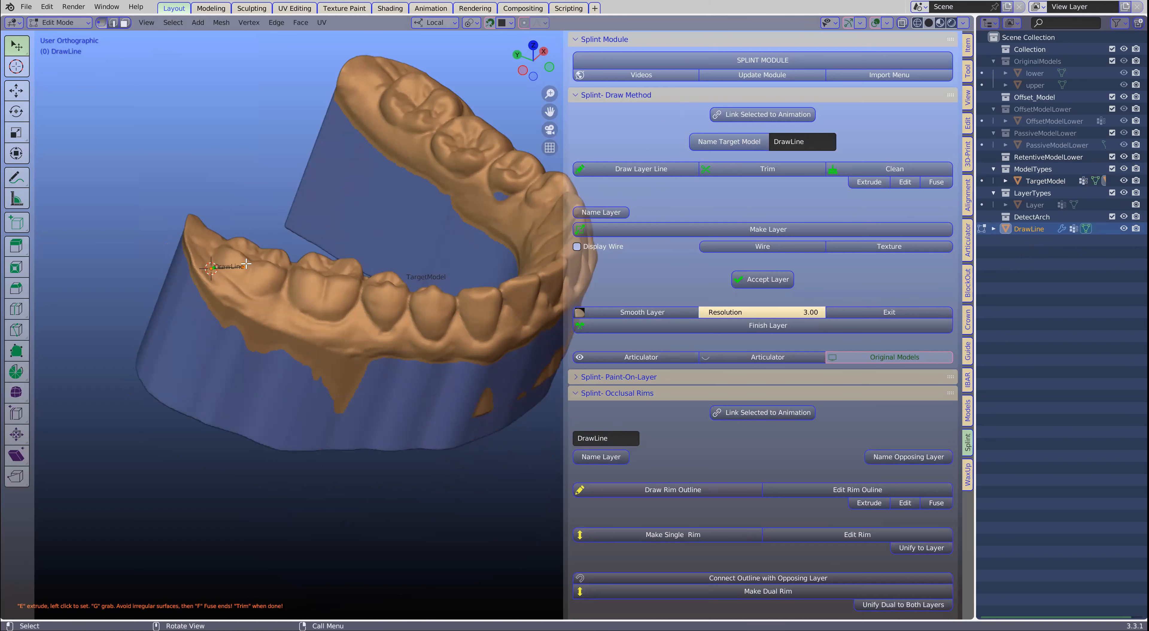
scroll(232, 275, up, 5)
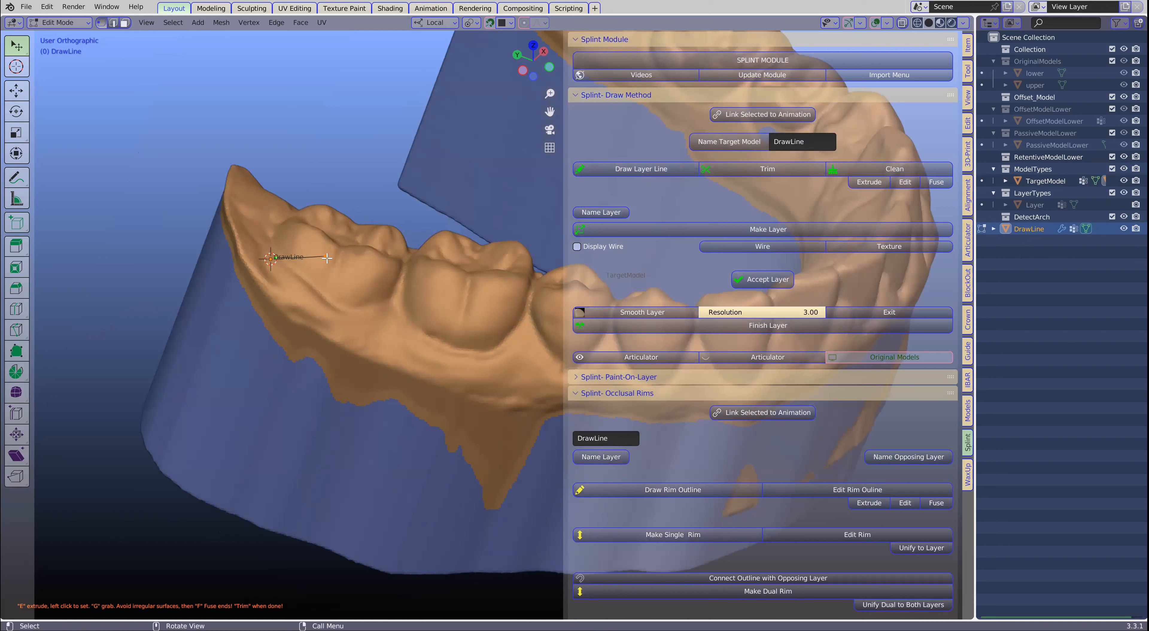
key(g)
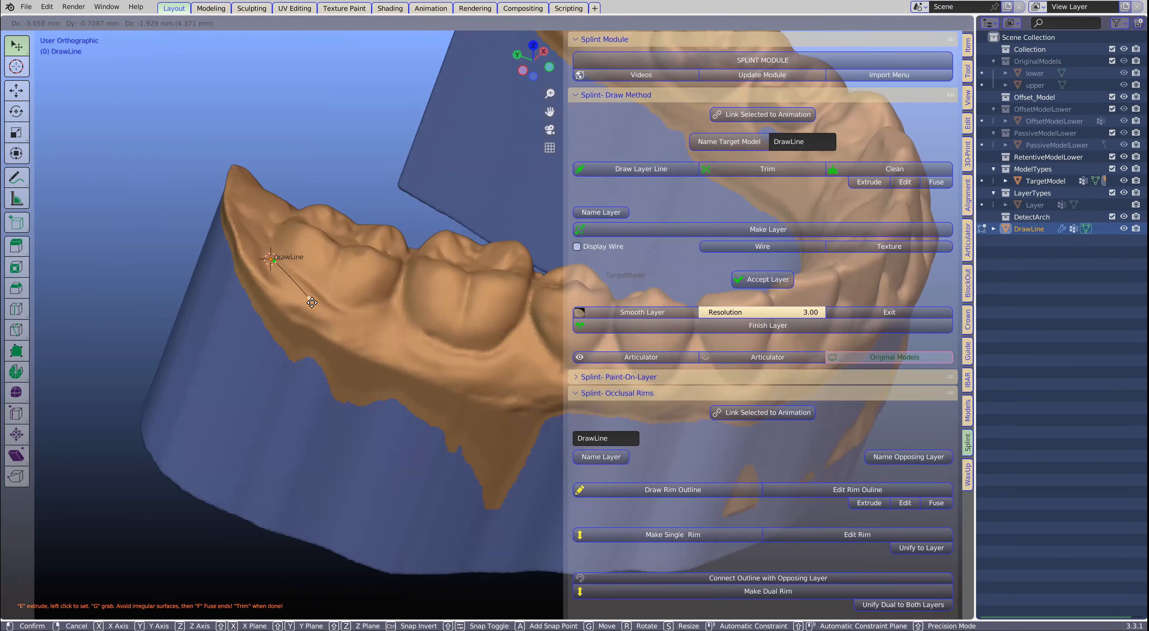
click(331, 300)
- Extend the layer line forward along the buccal gum below the patient's right molars and premolars
scroll(332, 300, down, 1)
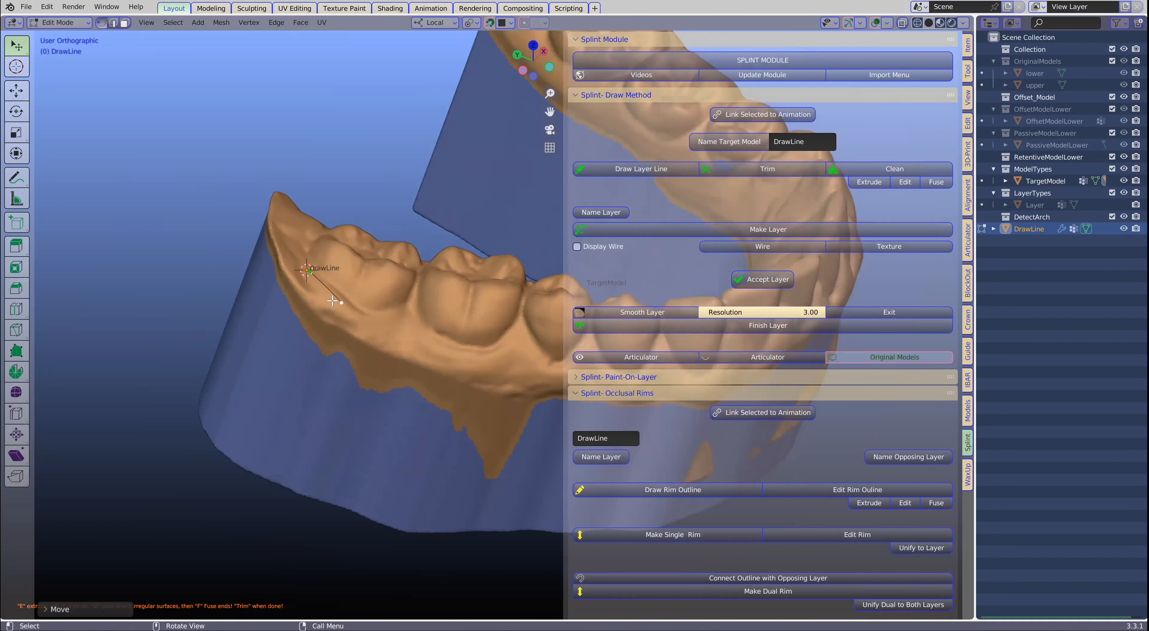
key(e)
click(388, 332)
key(e)
click(433, 351)
key(e)
click(486, 367)
key(e)
click(529, 371)
shift+middle_drag(515, 367, 297, 352)
key(e)
click(370, 367)
- Continue the layer line along the labial gum below the front teeth towards the patient's left side
scroll(371, 367, down, 2)
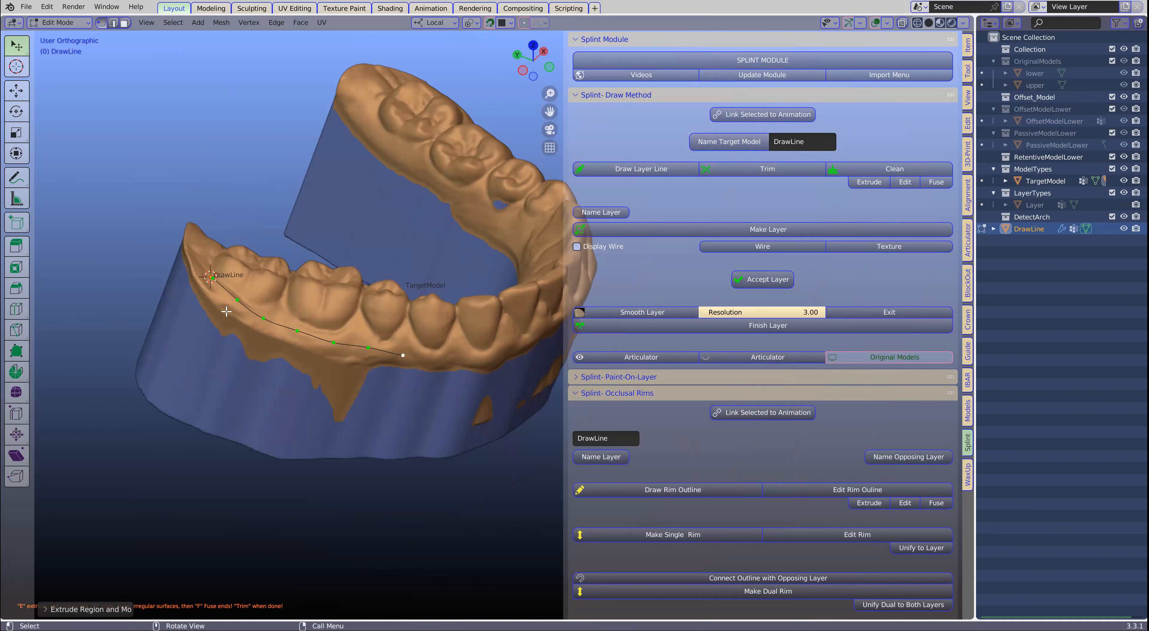
middle_drag(393, 278, 271, 314)
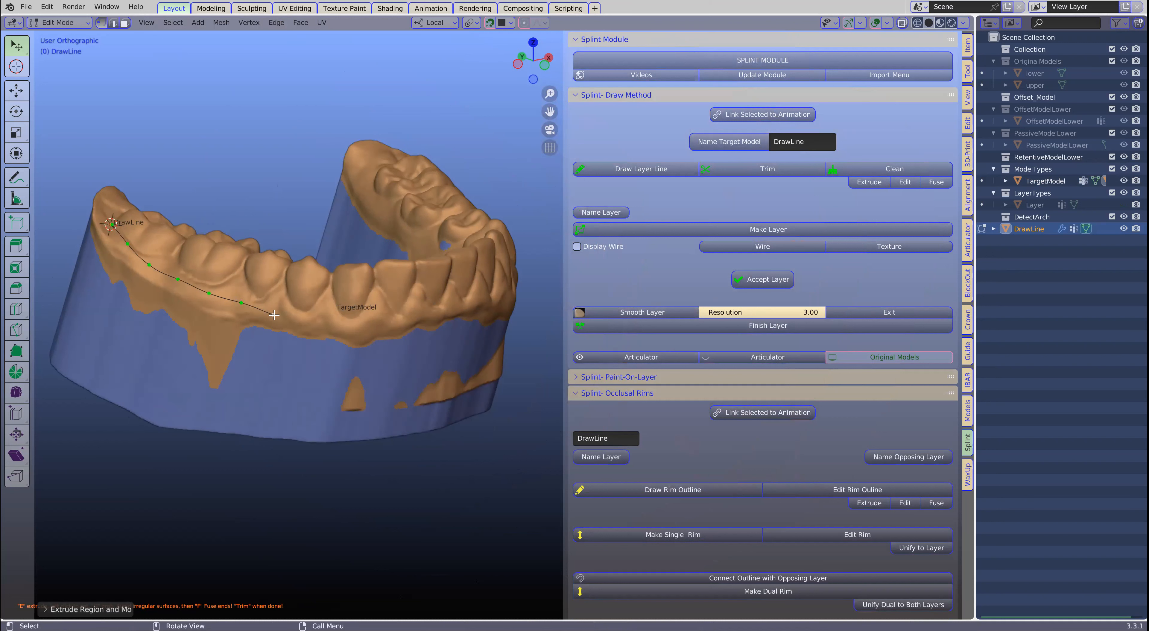
key(e)
key(e)
click(342, 334)
key(e)
click(368, 332)
middle_drag(367, 332, 371, 320)
key(e)
click(418, 328)
key(e)
click(459, 324)
- Carry the layer line back along the buccal gum of the patient's left posterior teeth to the rear molar
key(e)
click(498, 325)
key(e)
middle_drag(532, 336, 386, 336)
click(385, 338)
key(e)
click(429, 329)
key(e)
click(477, 318)
click(511, 310)
middle_drag(511, 310, 292, 391)
key(e)
click(398, 330)
- Wrap the layer line around the back of the patient's left rear molar onto the lingual side
key(e)
click(427, 306)
key(e)
click(436, 285)
click(437, 272)
click(439, 269)
middle_drag(409, 303, 274, 386)
key(e)
click(447, 255)
- Extend the layer line forward along the lingual gum of the patient's left posterior teeth
key(e)
click(457, 239)
middle_drag(421, 226, 312, 189)
key(e)
click(467, 252)
shift+middle_drag(467, 252, 274, 231)
key(e)
click(267, 270)
key(e)
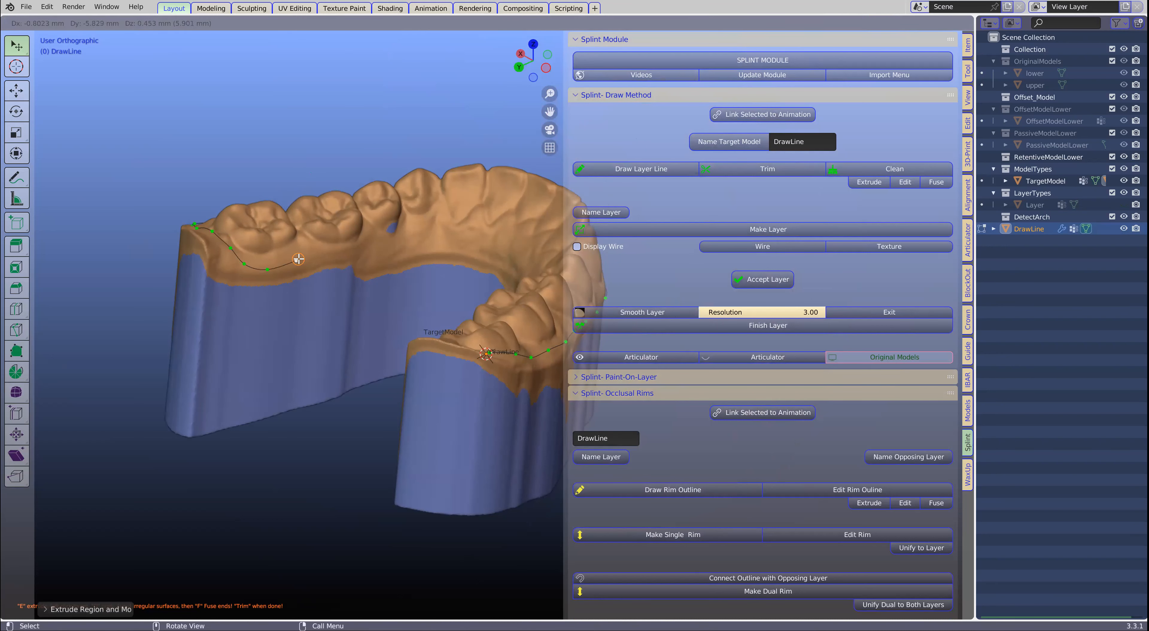
click(300, 262)
key(e)
click(341, 257)
- Continue the layer line behind the front teeth and along the lingual gum towards the patient's right molars
key(e)
click(379, 249)
key(e)
click(437, 242)
middle_drag(436, 242, 290, 260)
key(e)
click(489, 234)
key(e)
click(308, 264)
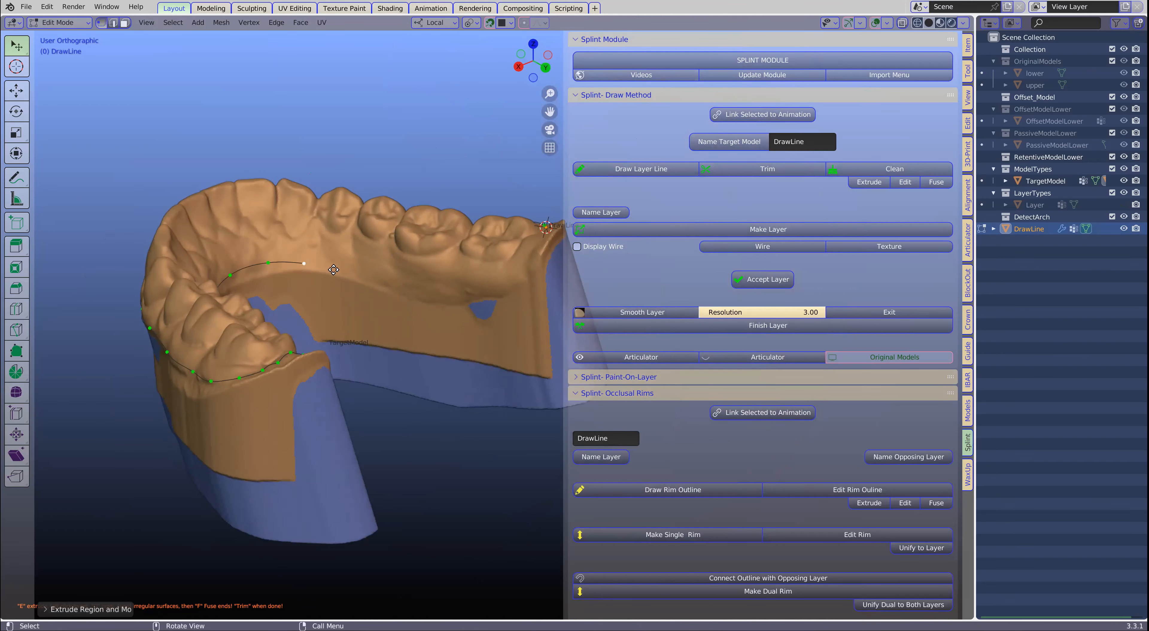
key(e)
click(352, 273)
- Bring the layer line up behind the patient's right rear molar and join it to its starting point
key(e)
click(396, 280)
key(e)
click(439, 285)
click(484, 287)
key(e)
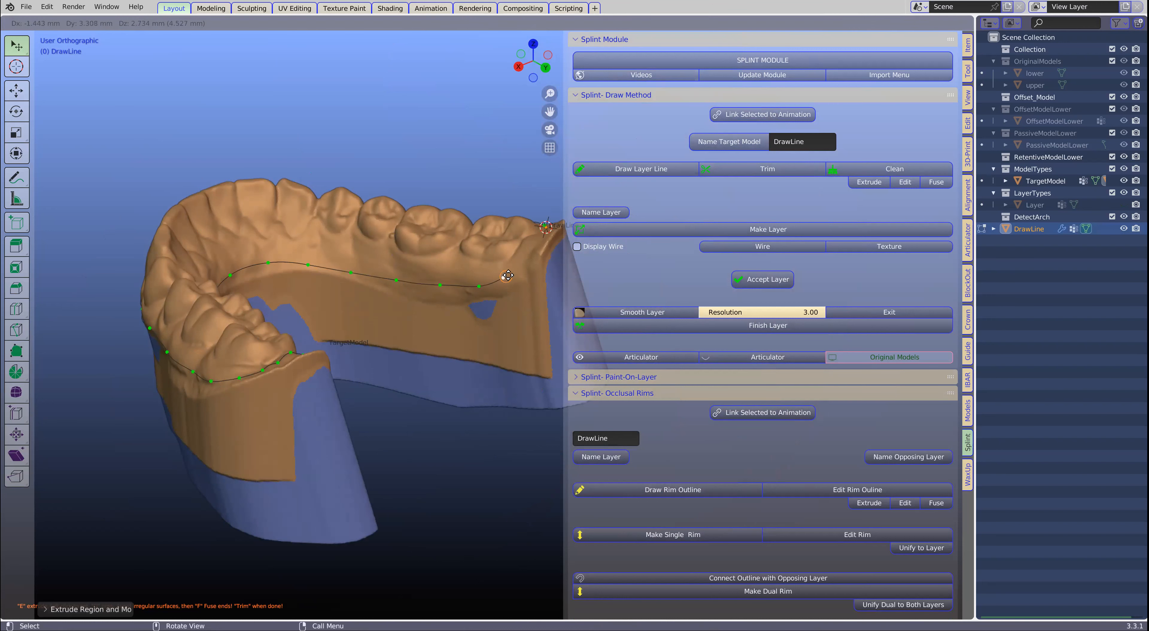
click(507, 275)
key(e)
click(523, 262)
key(e)
click(534, 244)
middle_drag(535, 244, 356, 300)
key(e)
click(306, 280)
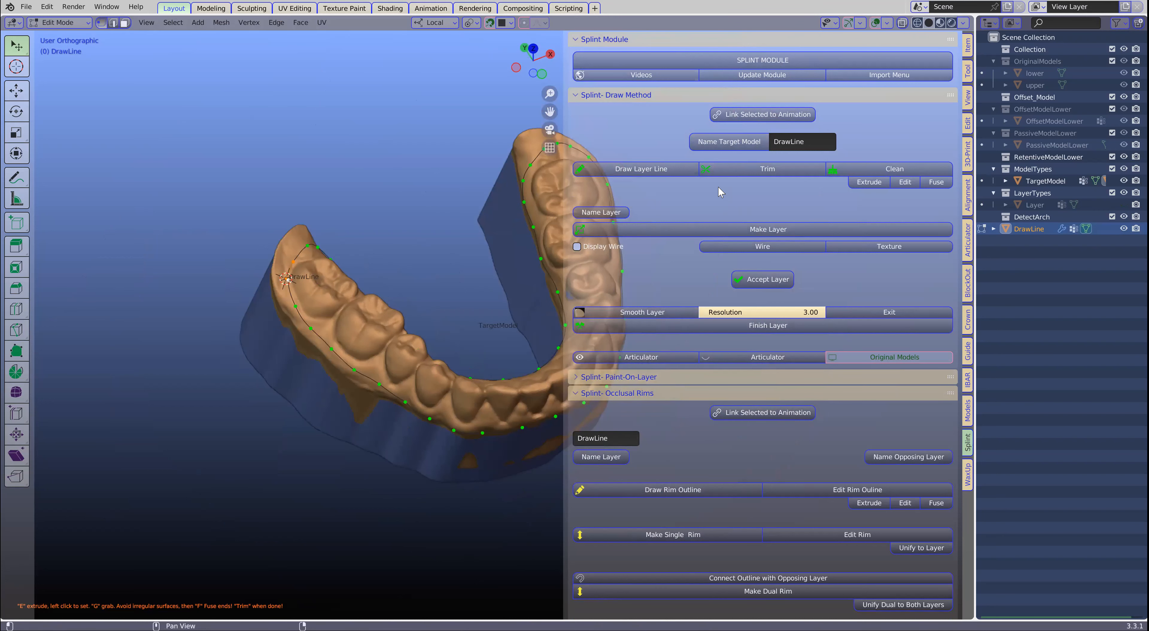
- Trim the layer along the closed line and clean it, keeping only the mesh over the teeth
click(742, 169)
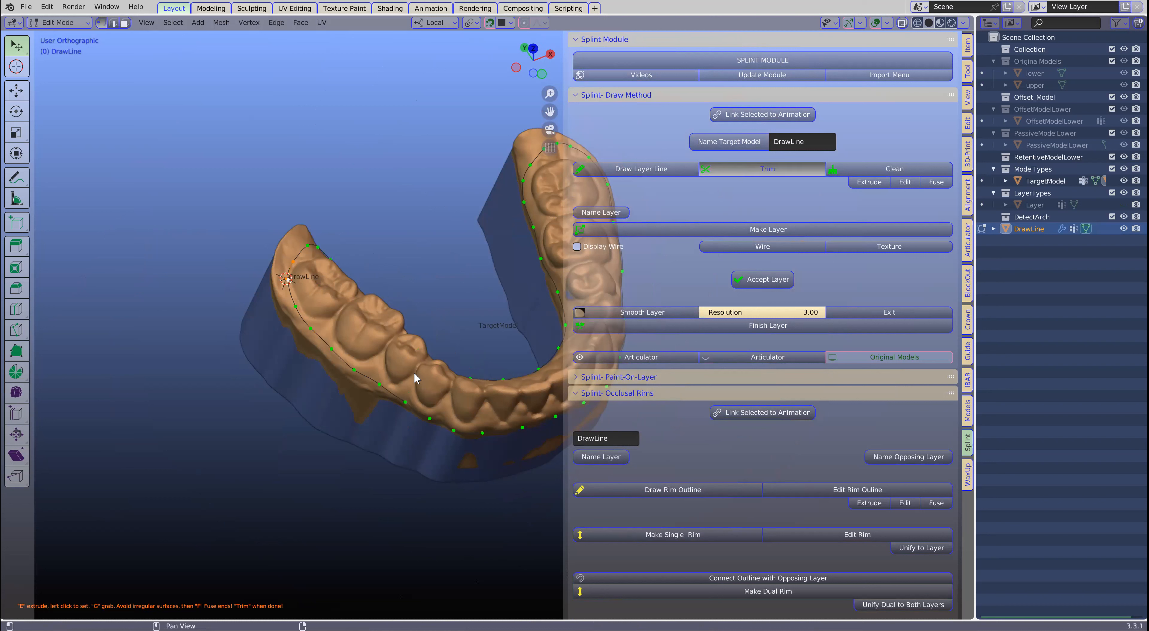
scroll(407, 367, up, 2)
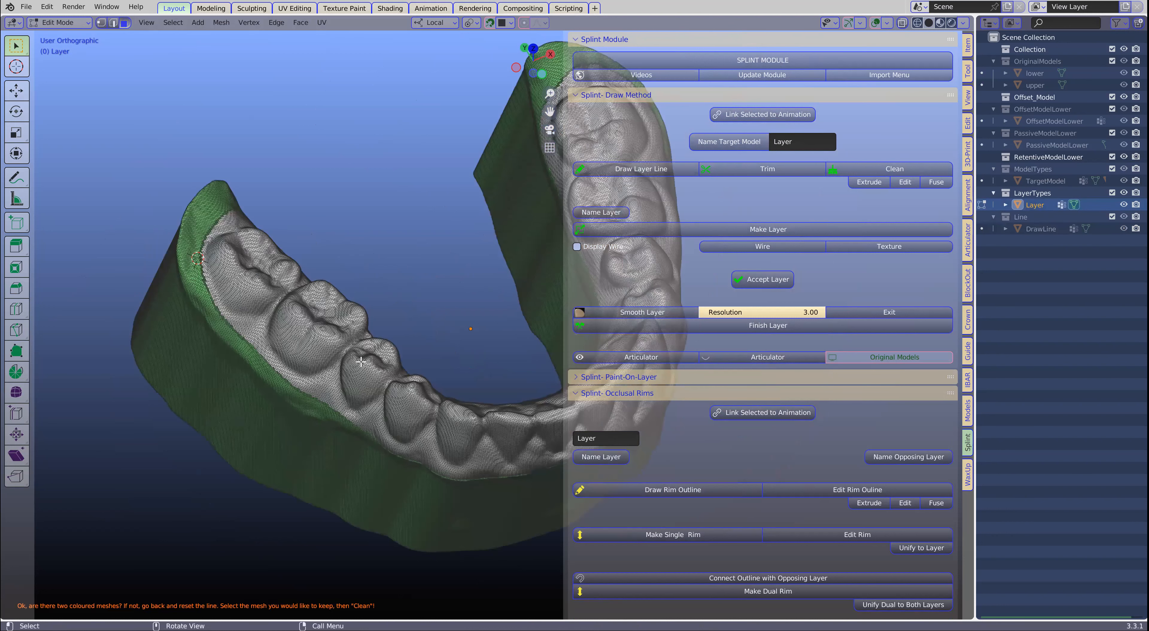
scroll(196, 271, up, 1)
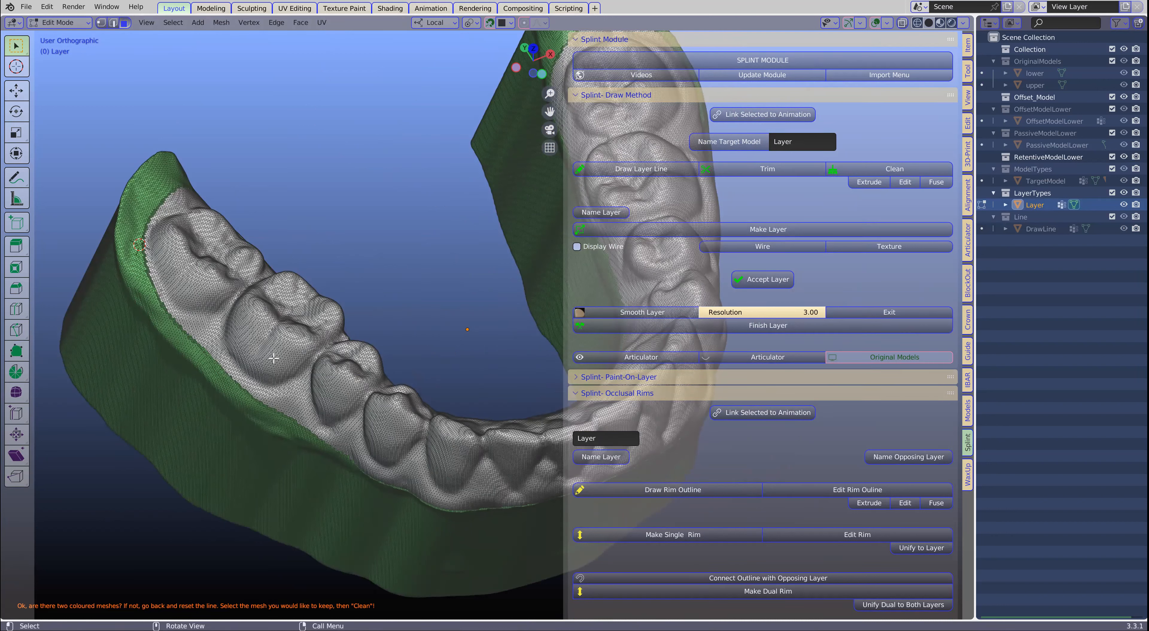
scroll(289, 348, up, 1)
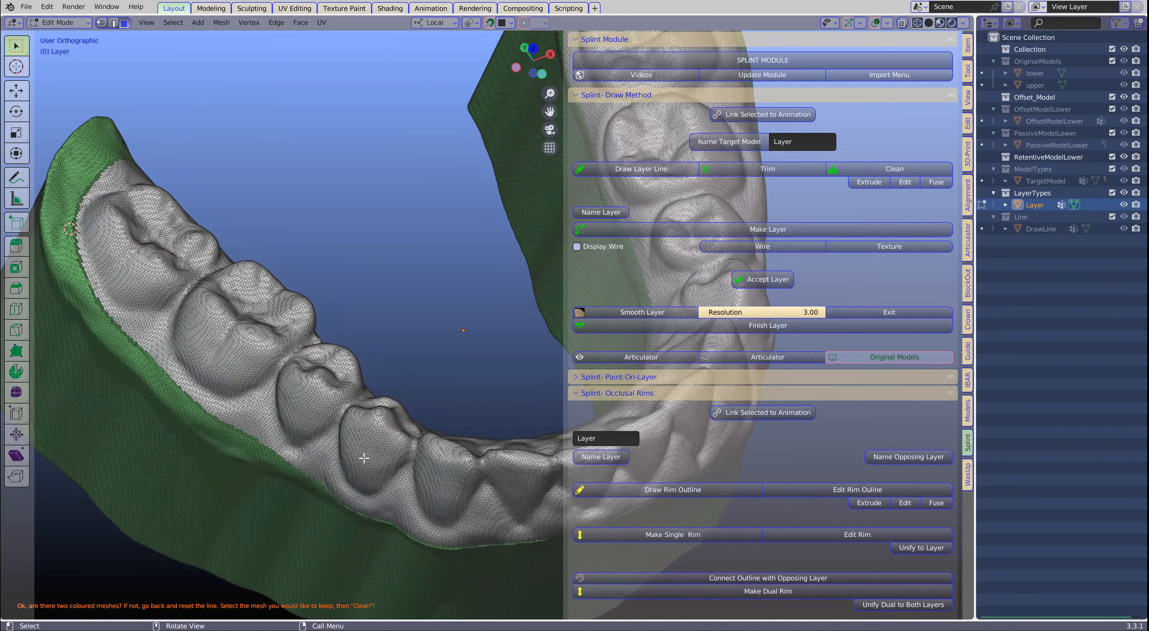
scroll(355, 455, down, 1)
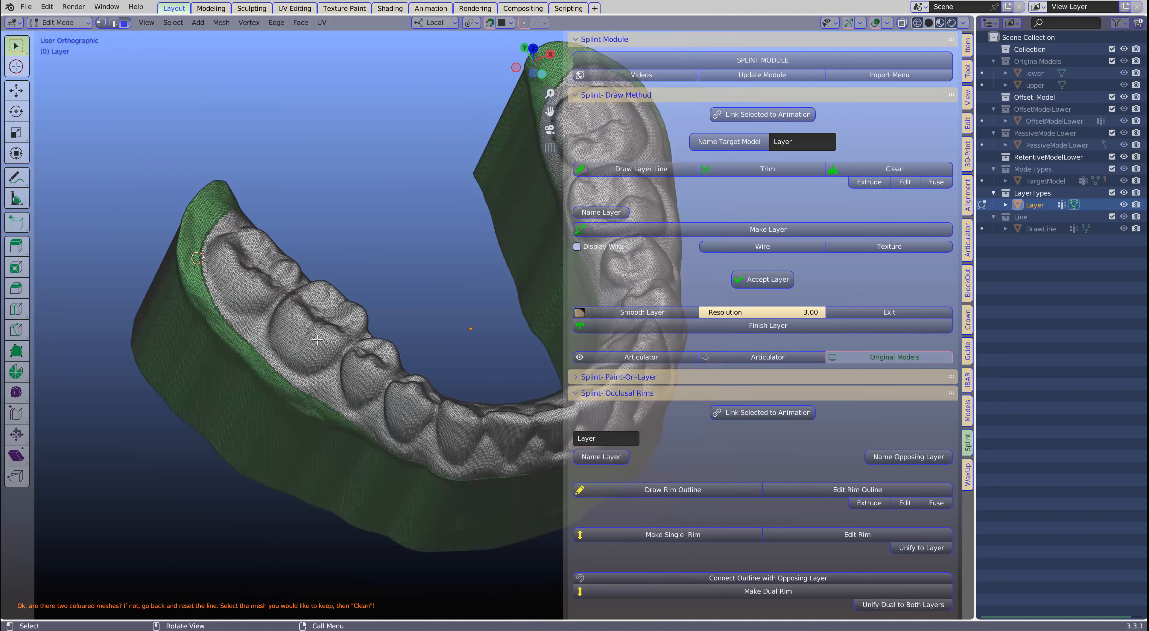
click(886, 169)
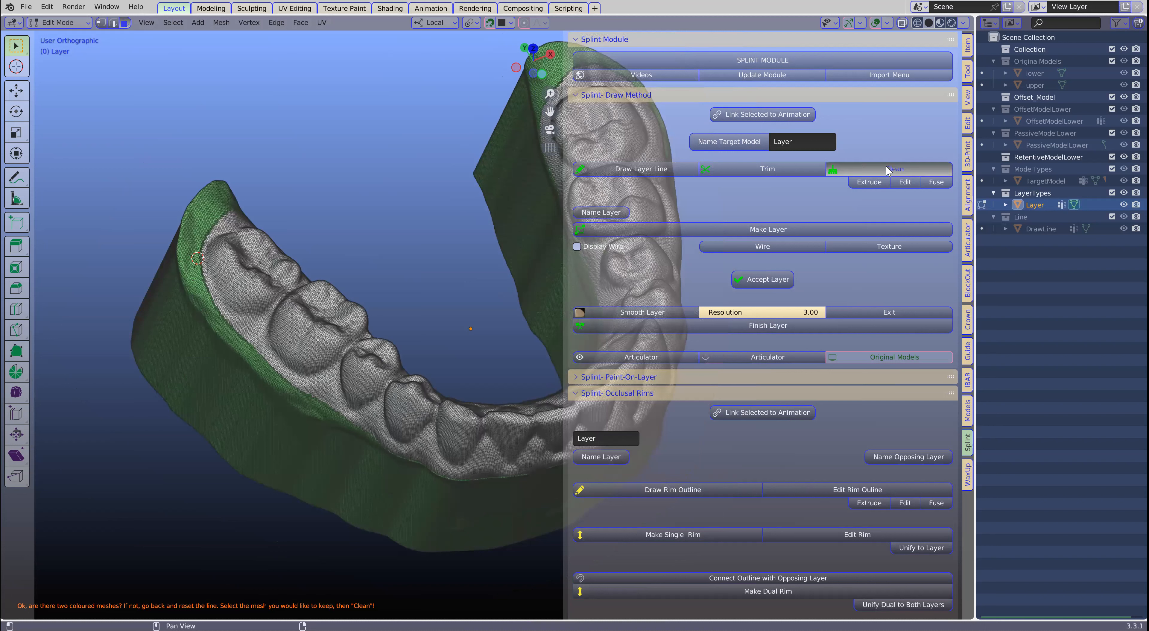
click(402, 362)
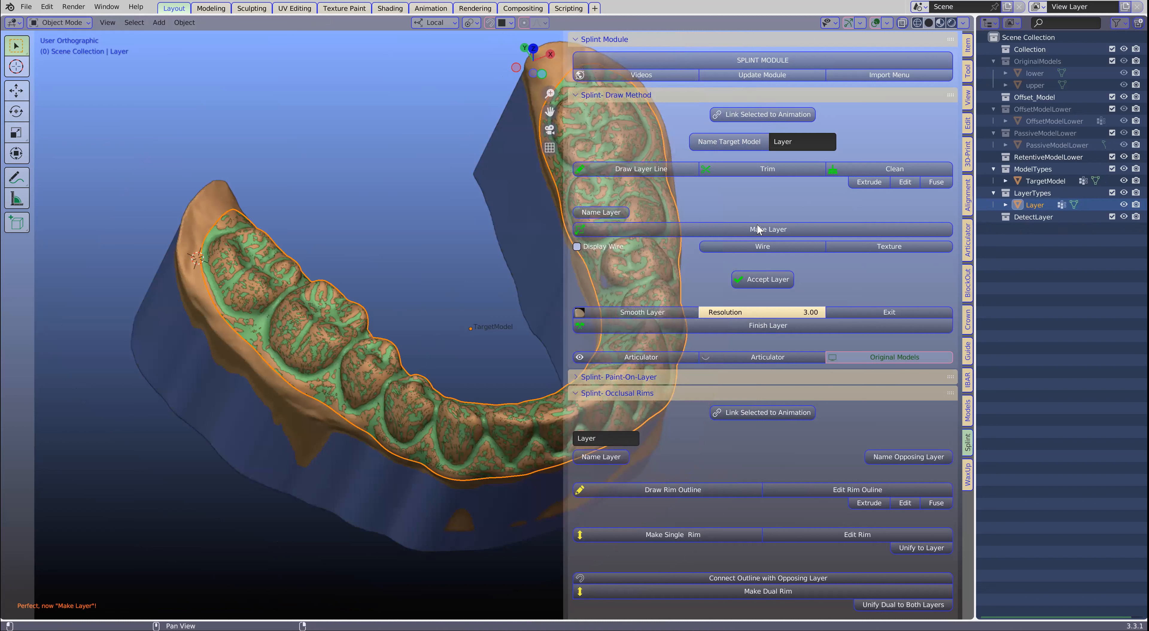
- Make the layer with a 4 mm layer thickness and clip the view to a cross-section to examine it
click(780, 226)
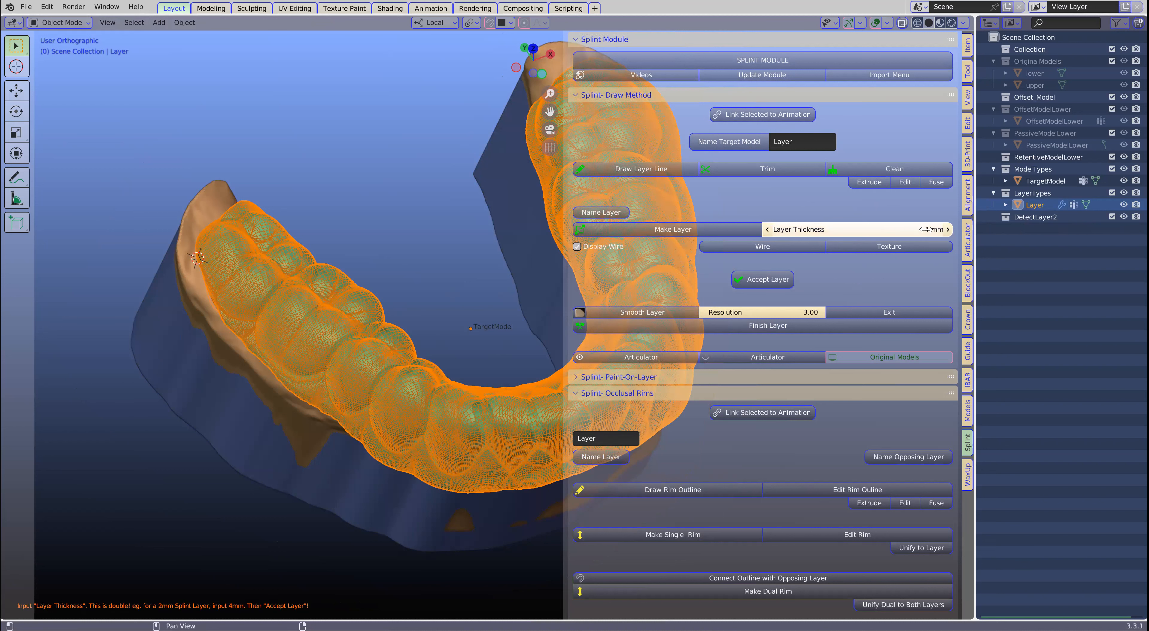
middle_drag(420, 332, 378, 283)
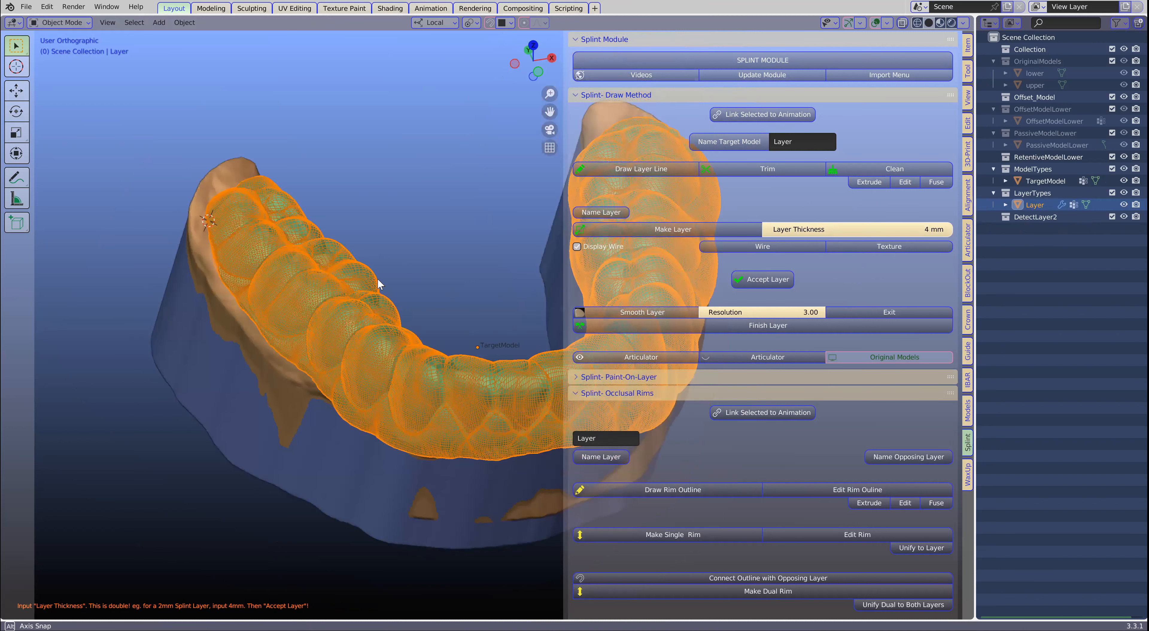
middle_drag(449, 313, 398, 309)
middle_drag(391, 219, 302, 409)
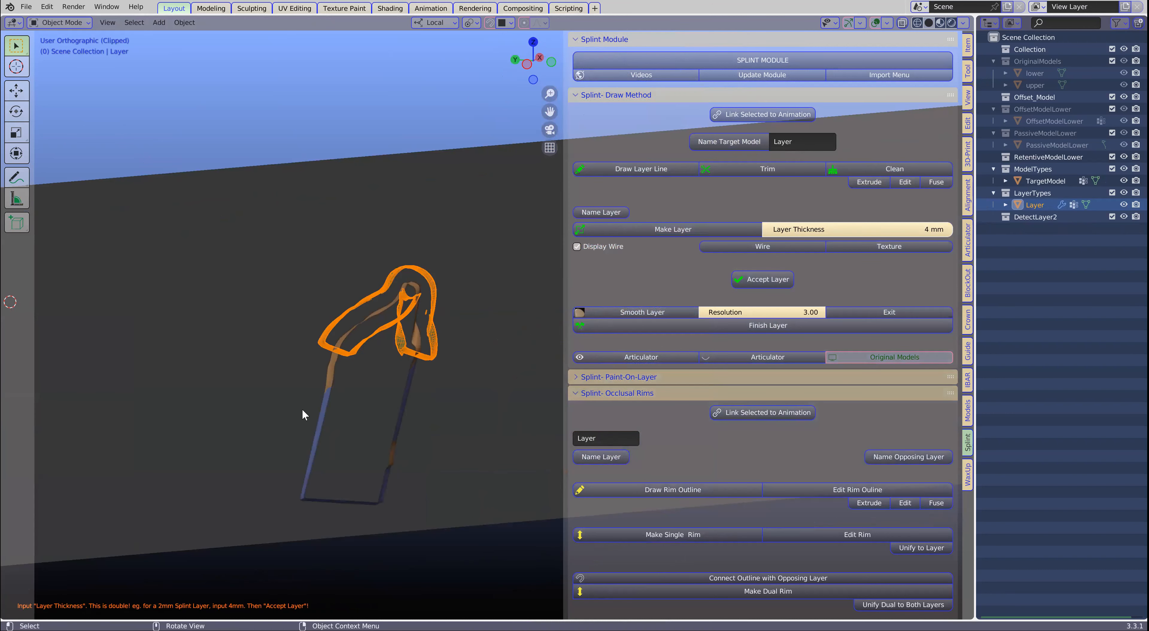
scroll(275, 366, up, 6)
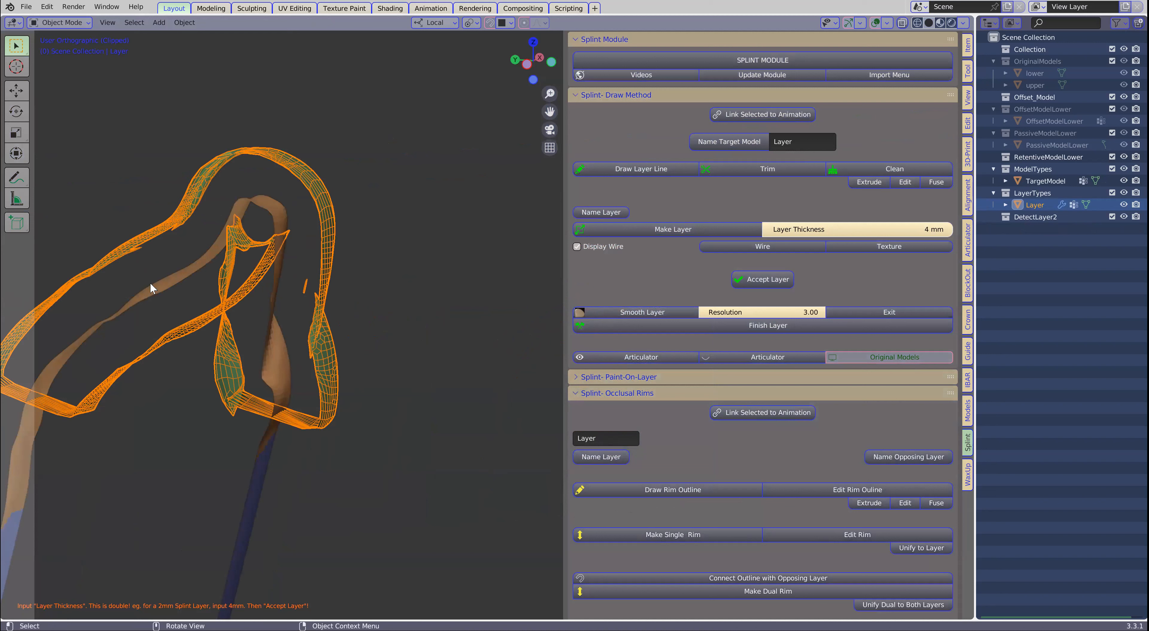
scroll(428, 349, down, 2)
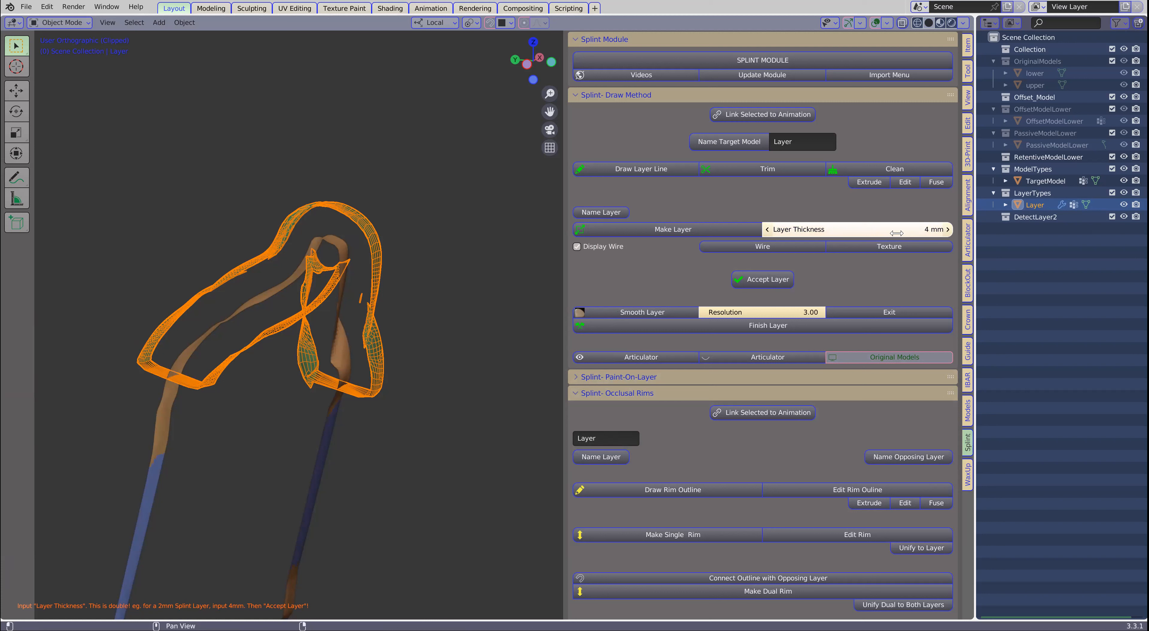
- Accept the drawn layer, examine its outer and inner surfaces in the cross-section, and remove the view clipping
click(762, 280)
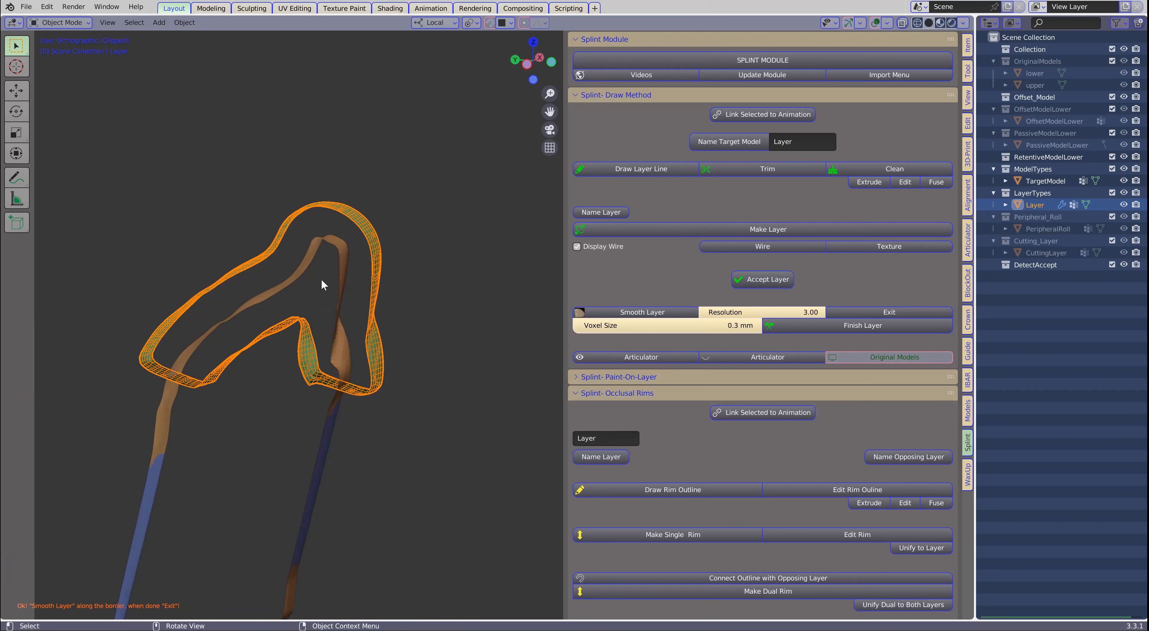
shift+middle_drag(303, 328, 365, 288)
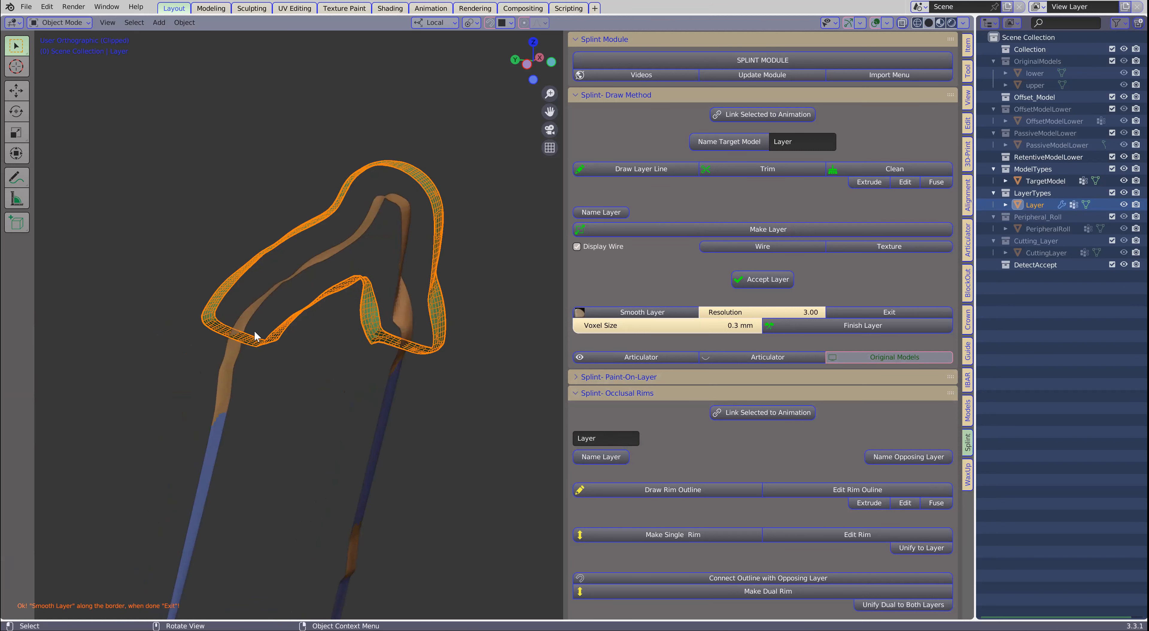
scroll(258, 330, up, 2)
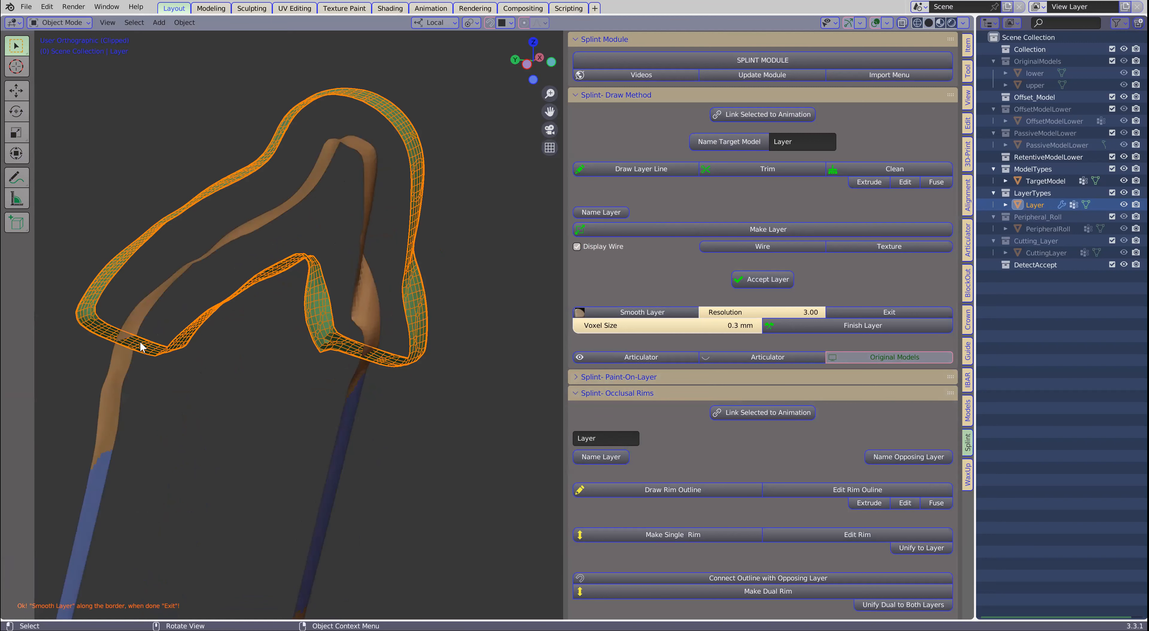
scroll(175, 363, down, 2)
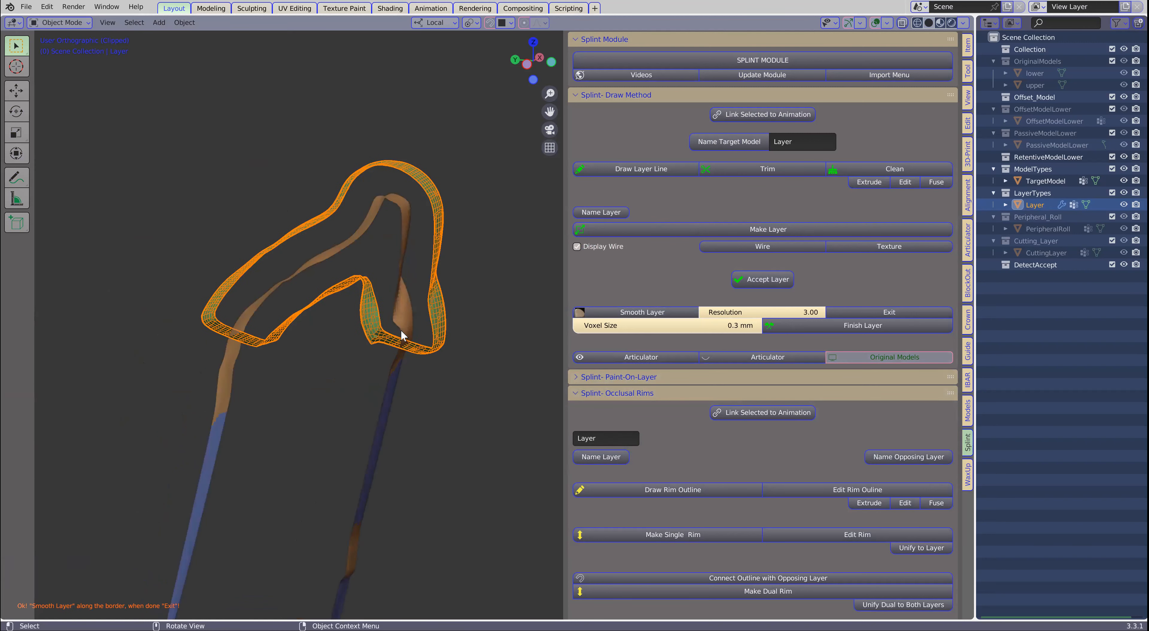
key(alt+b)
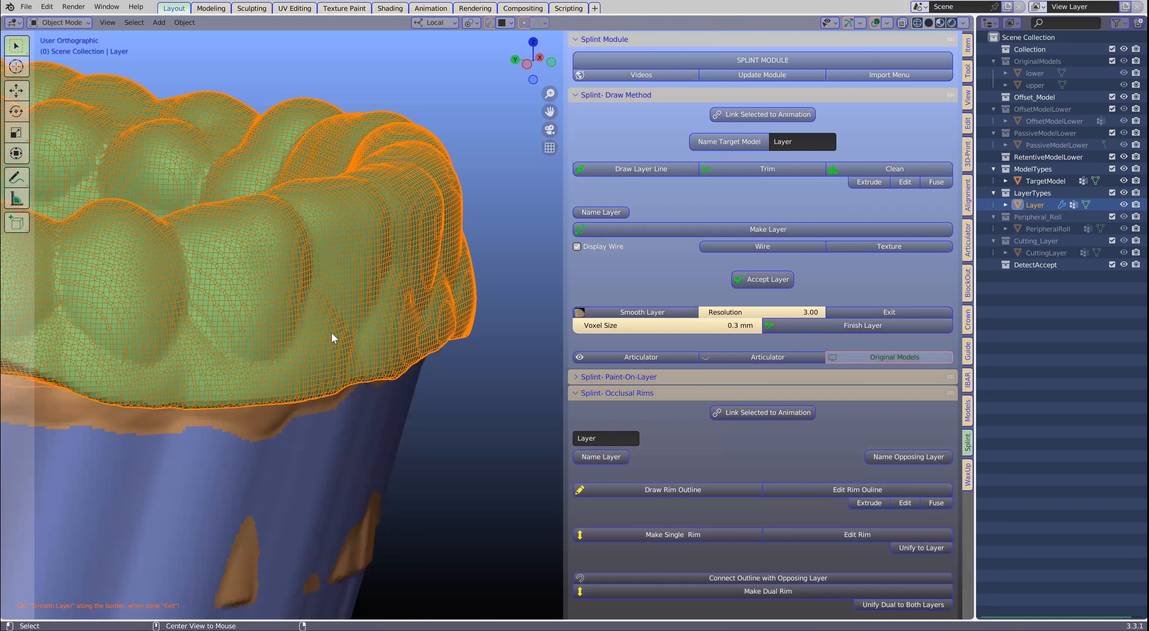
- Smooth the layer's border around the arch and end the smoothing
click(642, 313)
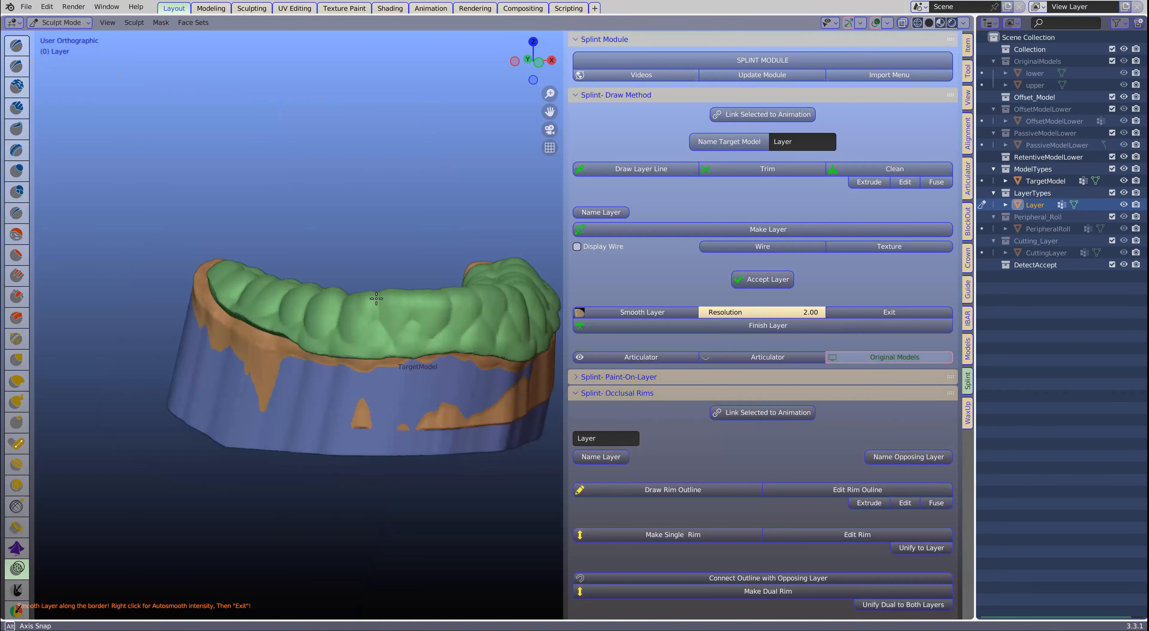
middle_drag(376, 298, 352, 266)
middle_drag(542, 326, 259, 378)
click(884, 312)
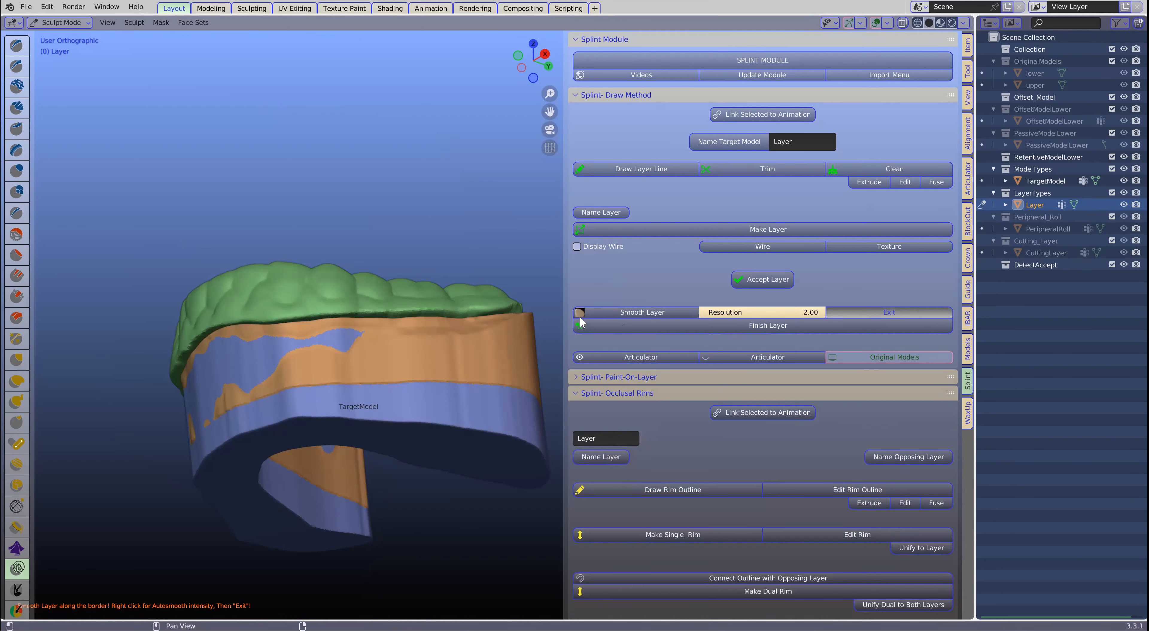
- Finish the drawn splint layer and inspect the full-arch coverage from the front and above
click(818, 325)
middle_drag(408, 357, 437, 476)
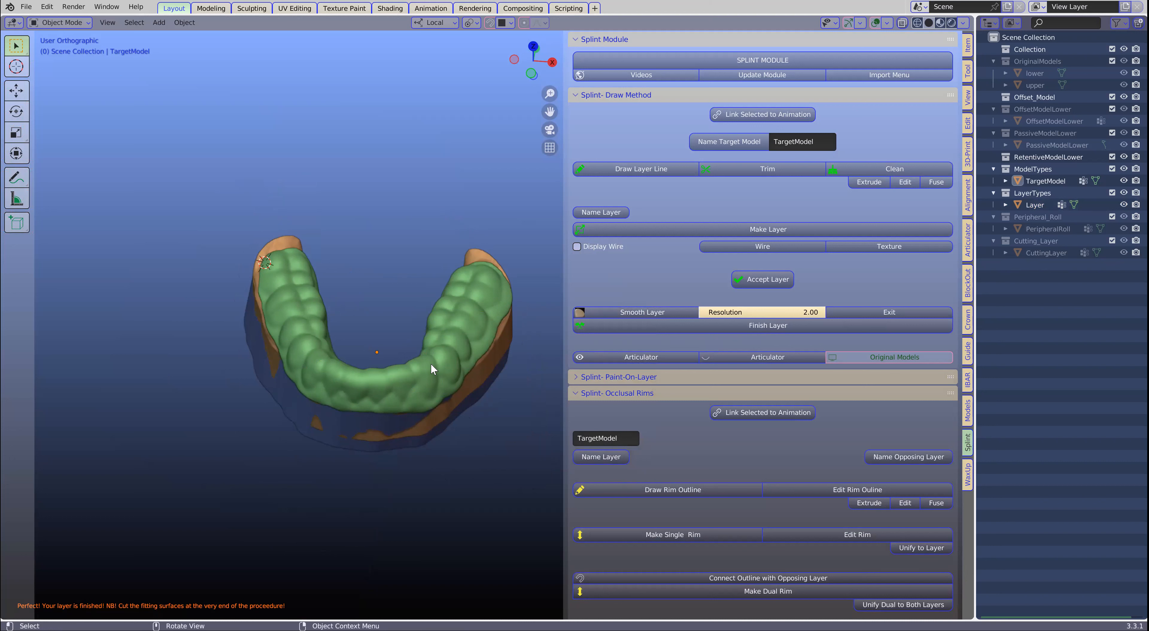
scroll(352, 404, up, 2)
middle_drag(348, 388, 375, 349)
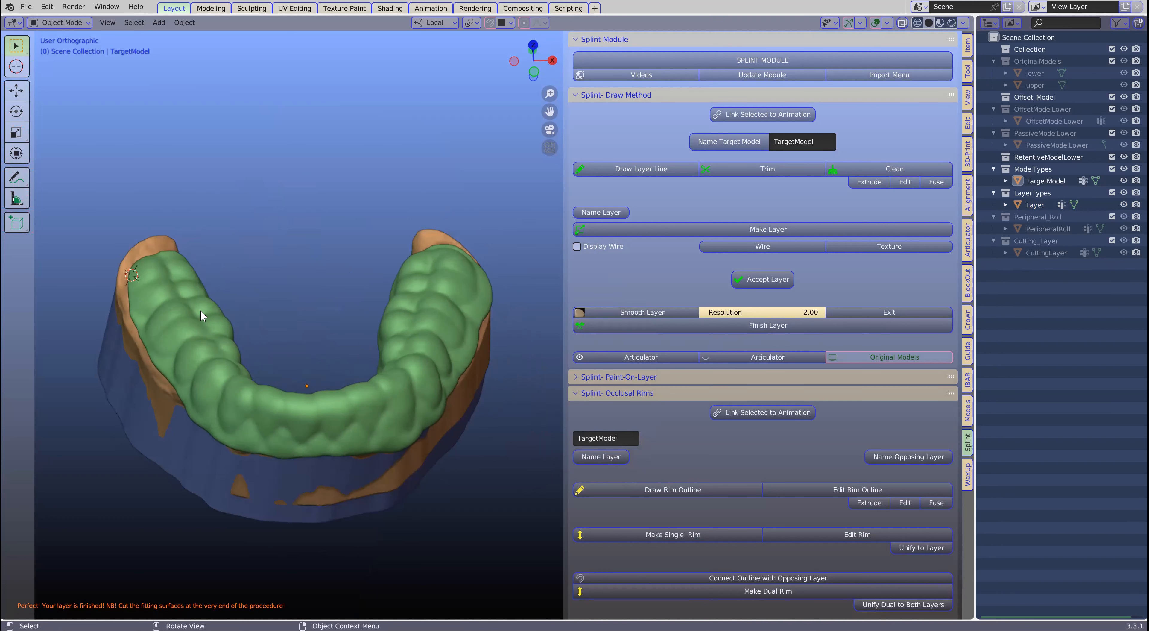
scroll(255, 315, down, 1)
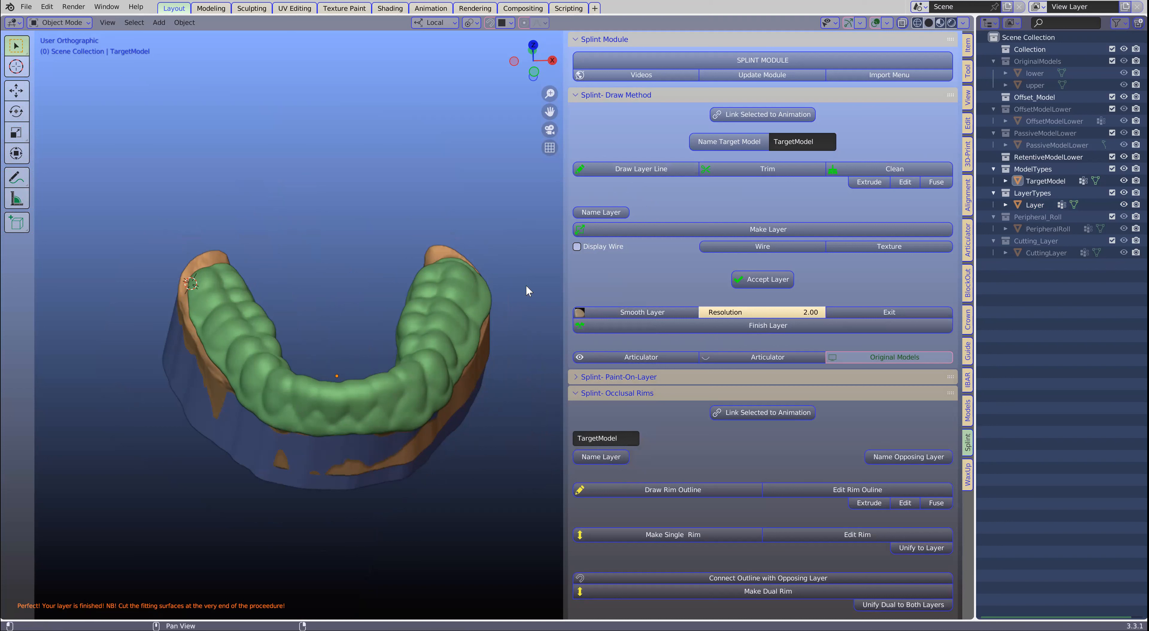
- Reopen the most recently saved file, discarding the unsaved changes to 3.blend
click(426, 391)
middle_drag(422, 371, 451, 391)
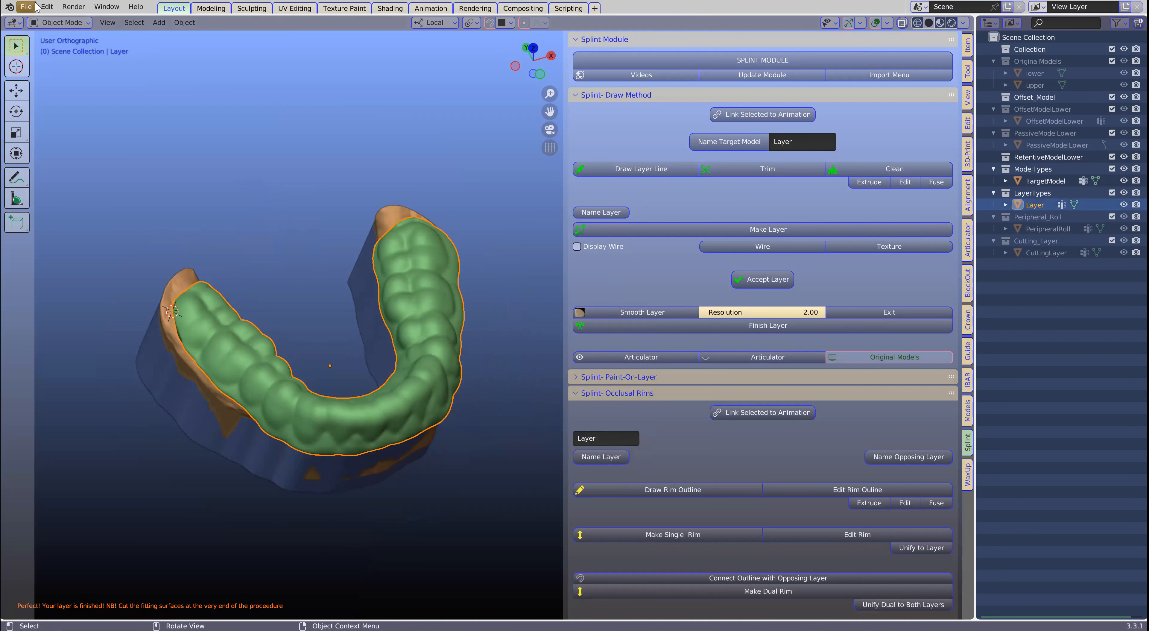
click(26, 6)
mouse_move(70, 47)
click(161, 46)
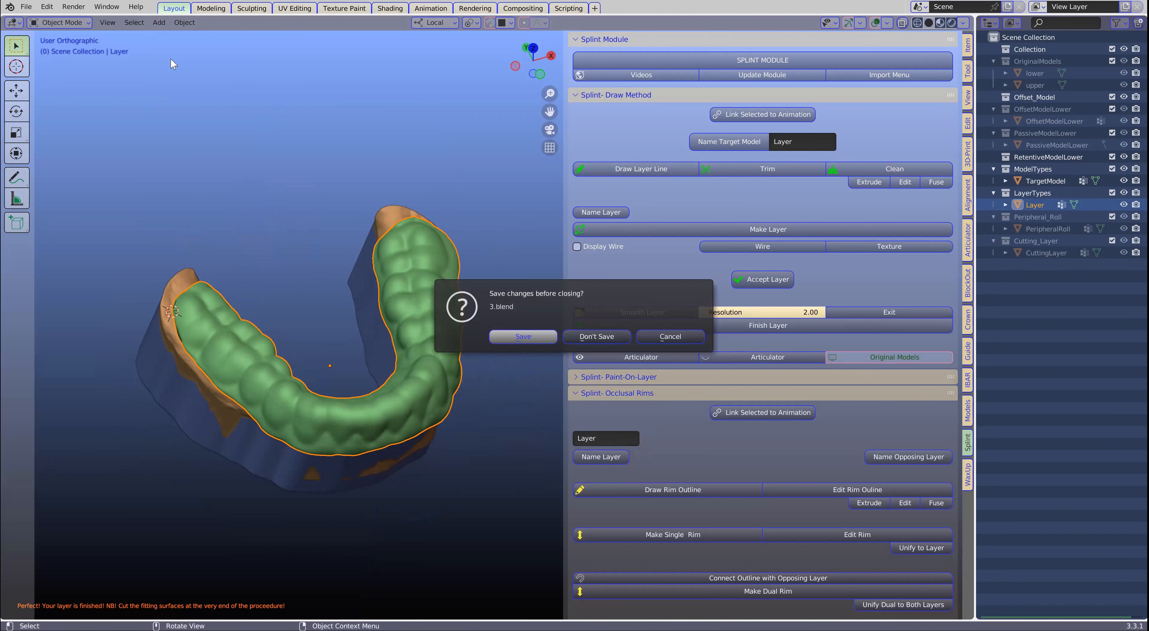
click(597, 336)
- Name the retentive lower model as target and start a draw-method layer line on the cheek side of the patient's right rear molar
middle_drag(302, 420, 349, 388)
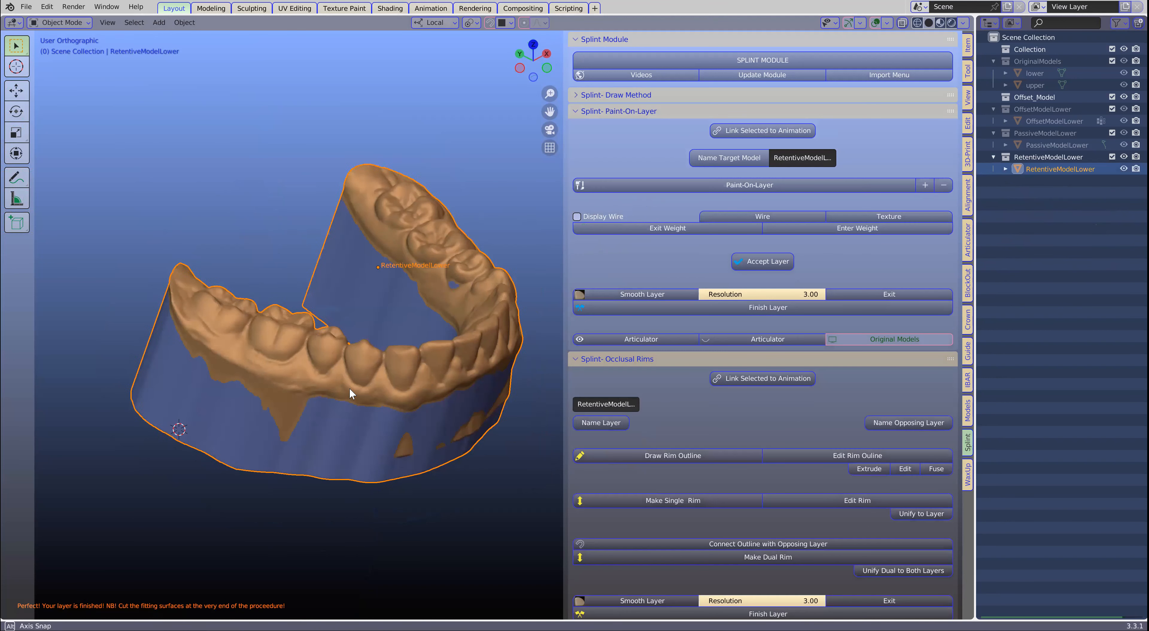
click(729, 161)
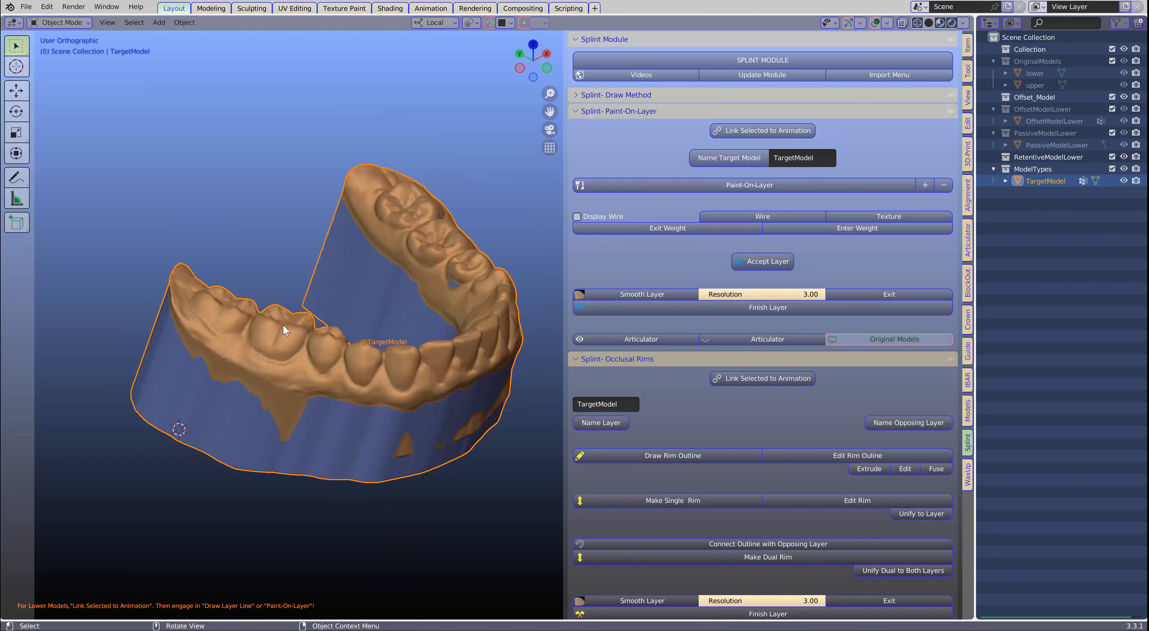
shift+right_click(186, 307)
mouse_move(223, 310)
shift+middle_down()
mouse_move(302, 316)
mouse_move(284, 321)
shift+middle_up()
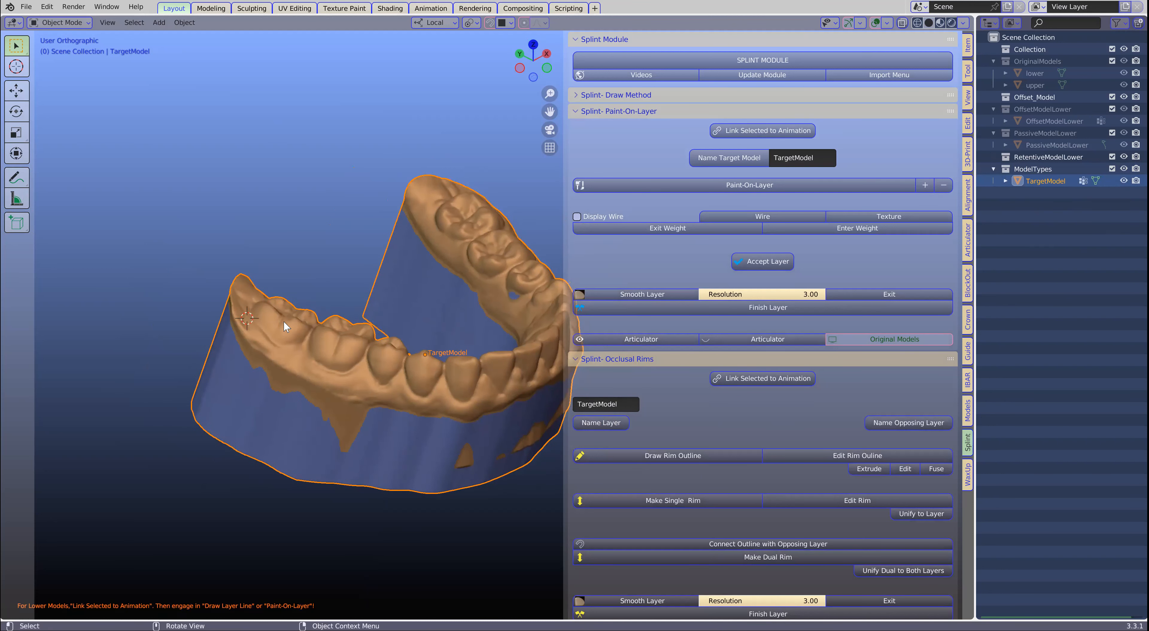
click(583, 95)
click(630, 169)
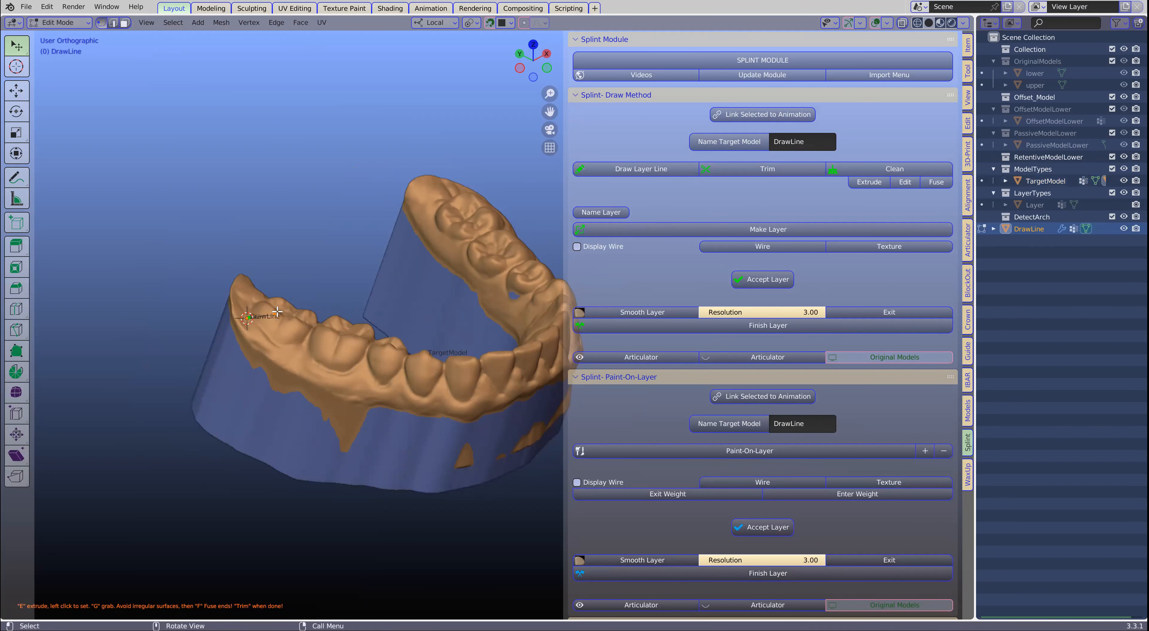
- Draw the layer line forward along the cheek-side gum below the patient's right molars with five extruded points
key(e)
click(267, 341)
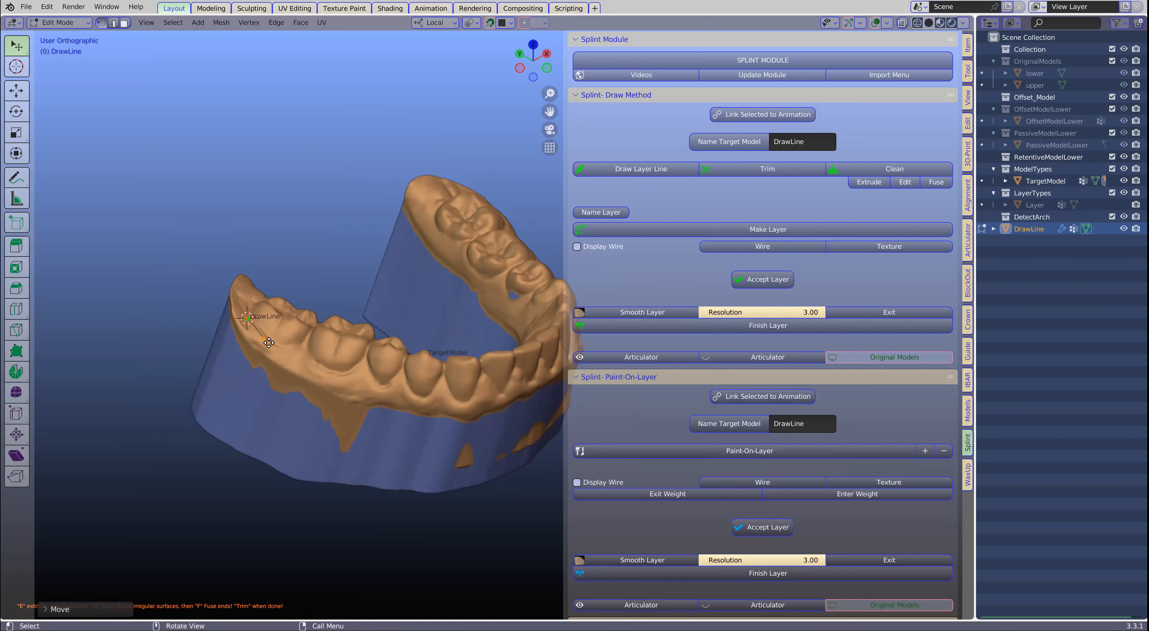
key(e)
click(290, 354)
key(e)
click(311, 367)
key(e)
click(339, 376)
key(e)
click(373, 388)
scroll(406, 393, up, 3)
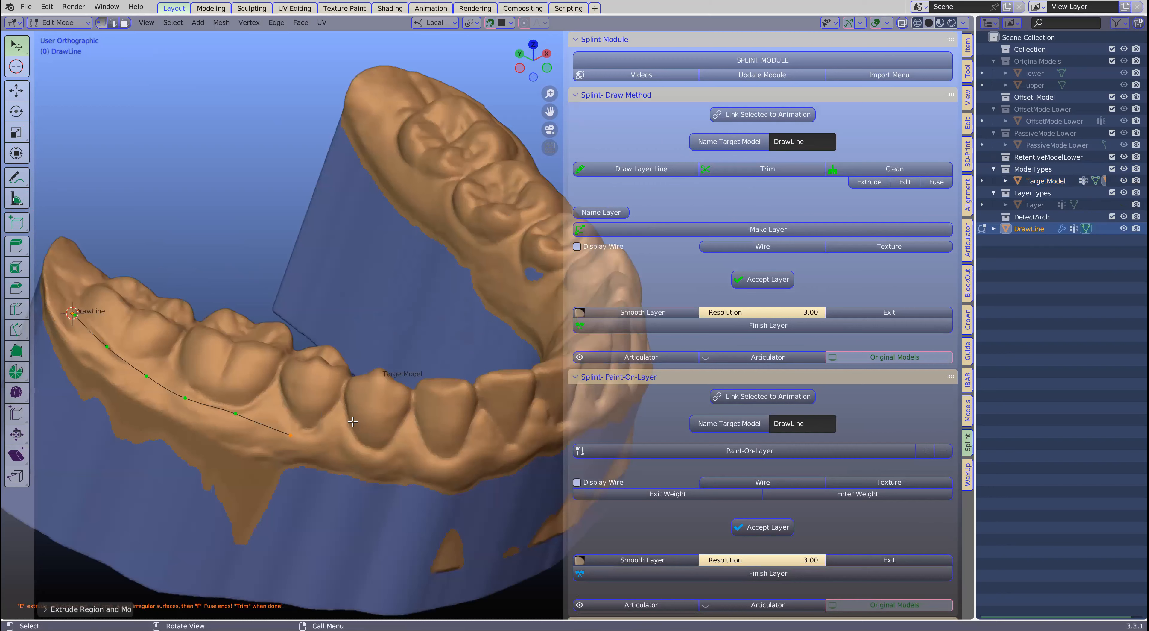
scroll(353, 421, down, 1)
- Extend the layer line below the right premolars and up toward the gap between the first premolar and the canine
key(e)
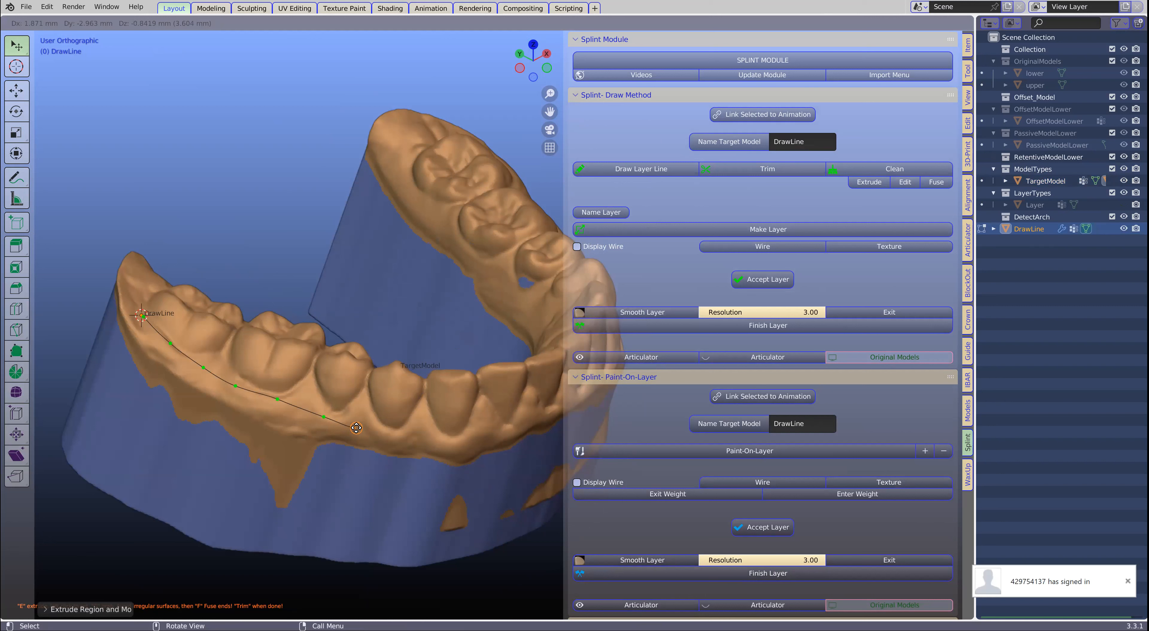
click(356, 427)
key(e)
click(380, 422)
key(e)
click(401, 405)
key(e)
click(414, 383)
middle_drag(401, 380, 419, 395)
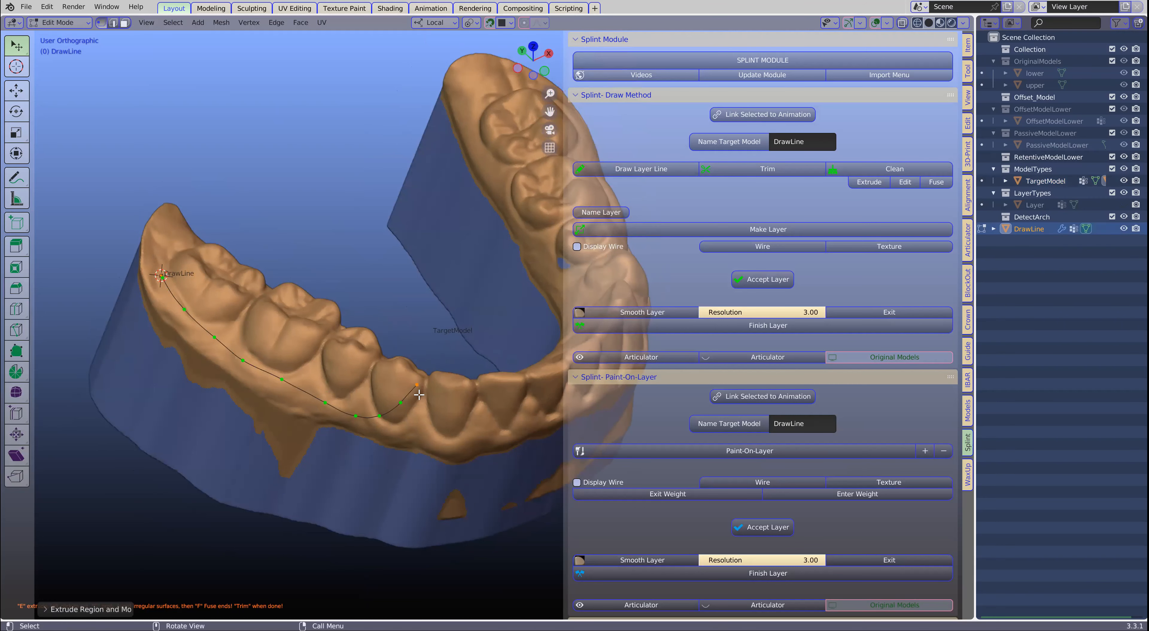
scroll(419, 394, up, 2)
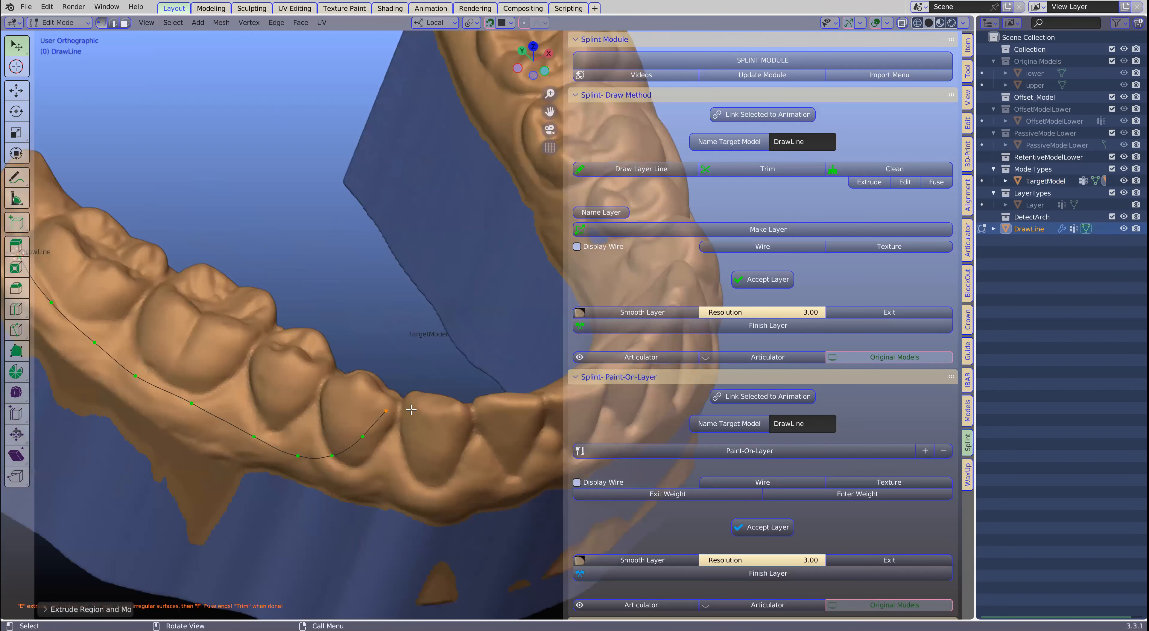
middle_drag(400, 402, 260, 377)
- Carry the layer line over the contact between canine and first premolar and down onto the tongue-side gum
key(e)
click(396, 402)
key(e)
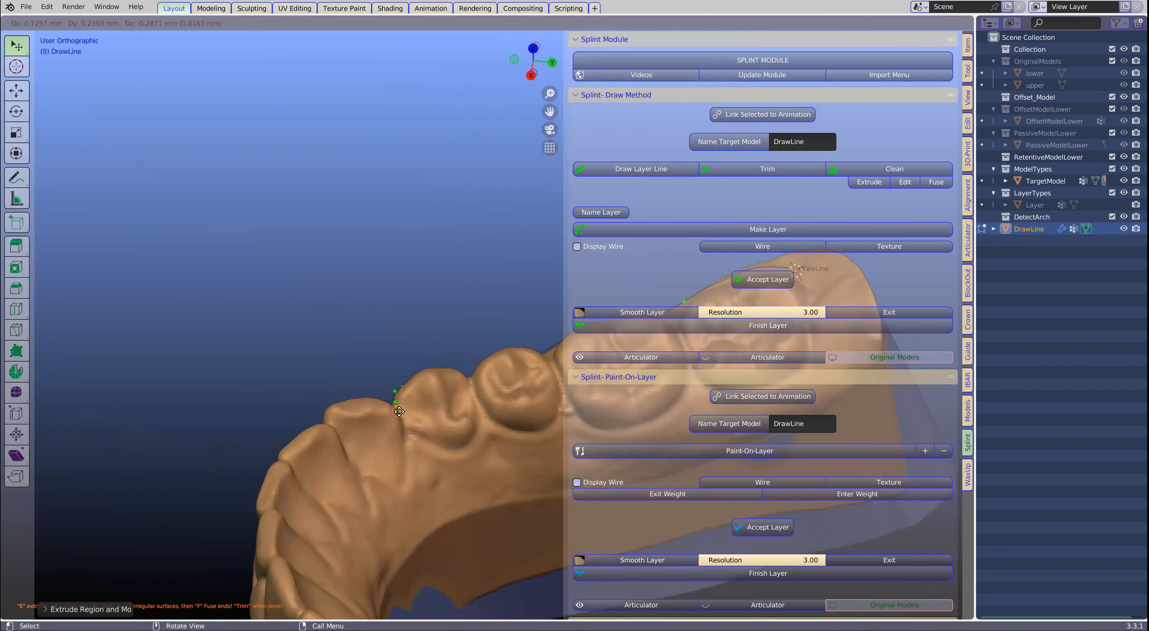
click(403, 416)
key(e)
click(410, 438)
key(e)
click(425, 463)
key(e)
click(456, 487)
scroll(456, 475, down, 2)
shift+middle_drag(297, 431, 52, 417)
scroll(276, 427, down, 1)
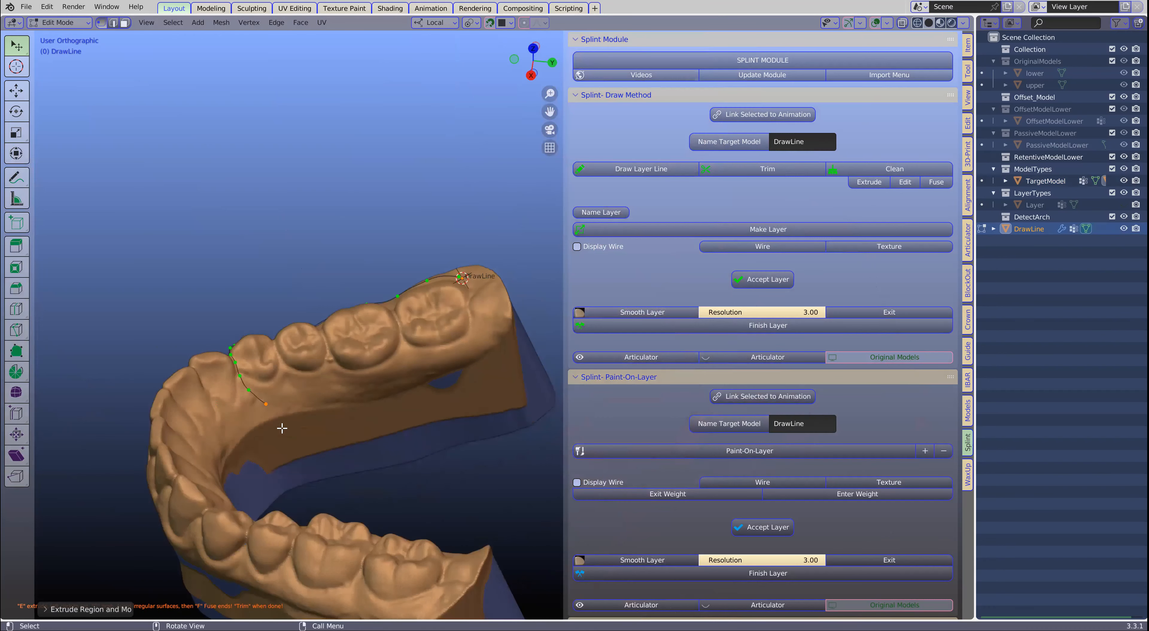
- Run the layer line back along the tongue side of the premolars and molars and around the rear molar toward its start
middle_drag(284, 411, 283, 404)
key(e)
click(336, 401)
key(e)
click(350, 400)
key(e)
click(392, 392)
key(e)
click(432, 382)
key(e)
click(464, 367)
key(e)
click(497, 320)
key(e)
click(485, 300)
middle_drag(485, 299, 490, 332)
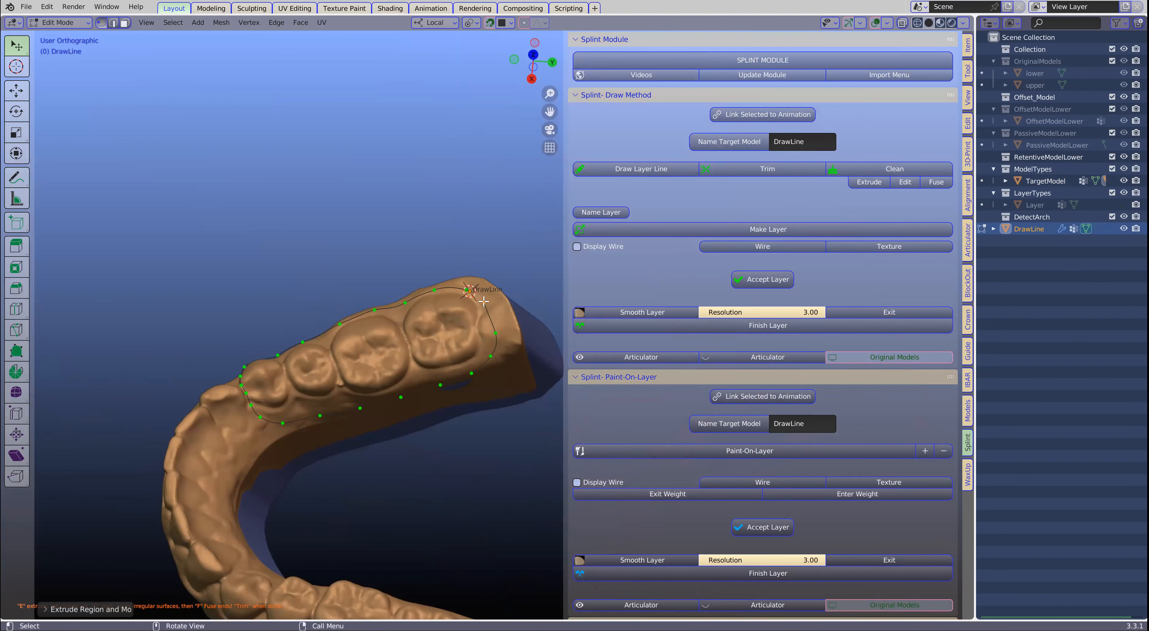
- Fuse the two ends of the layer line and trim the model mesh along it
shift+click(469, 290)
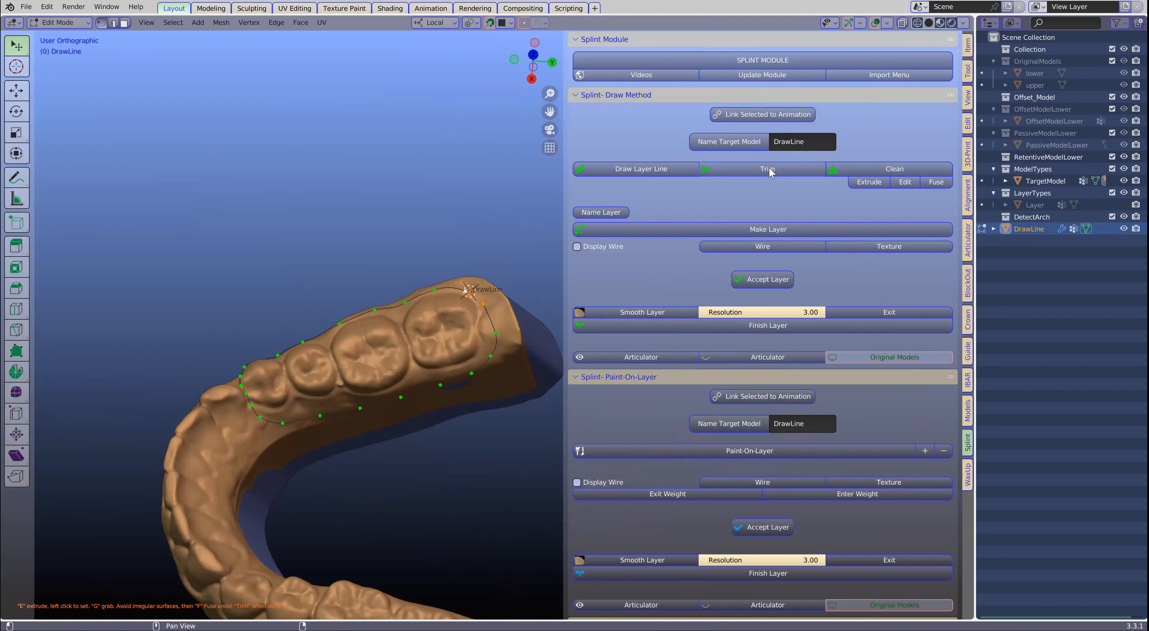
click(742, 175)
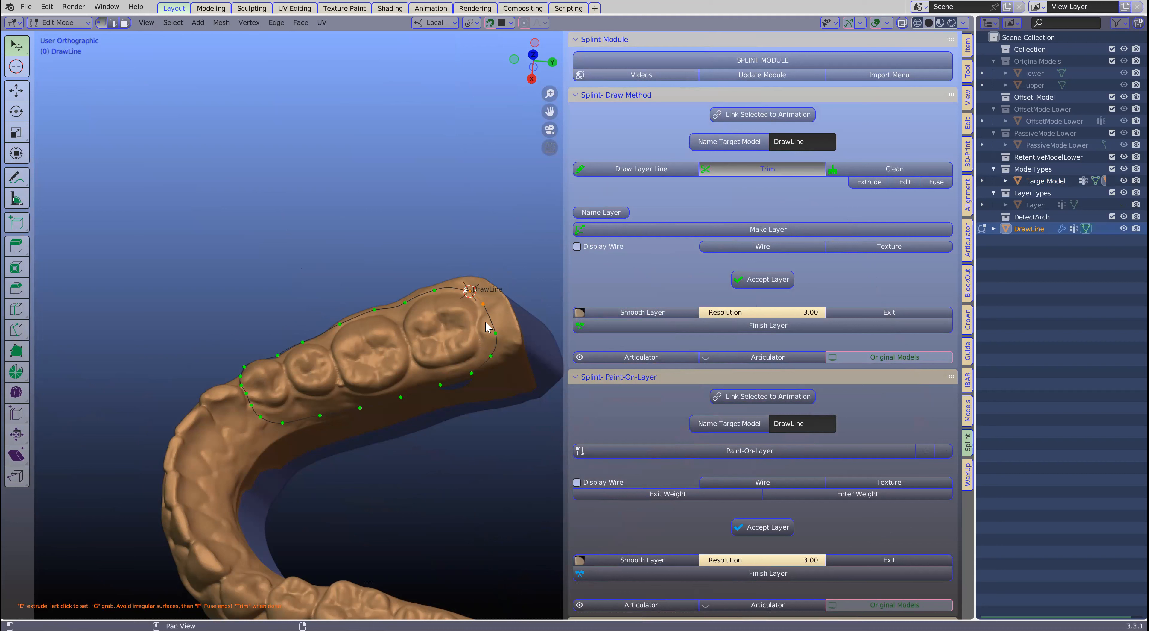
scroll(360, 354, up, 3)
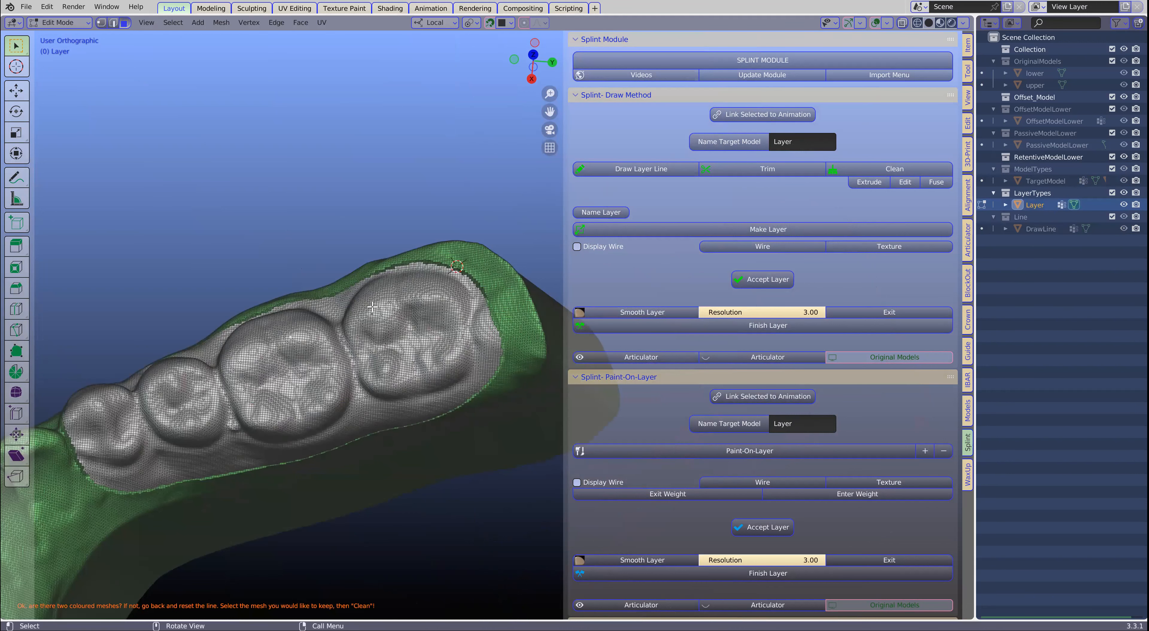
- Clean the trimmed mesh to keep the enclosed posterior teeth, then make and accept their layer at 4 mm thickness
click(876, 171)
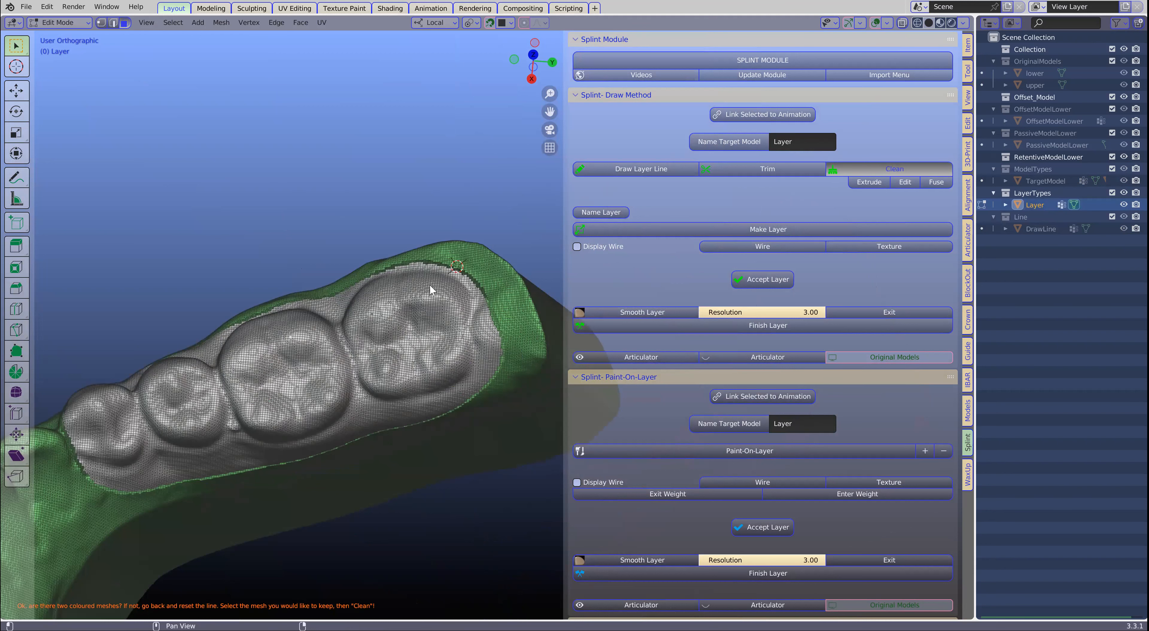
click(490, 332)
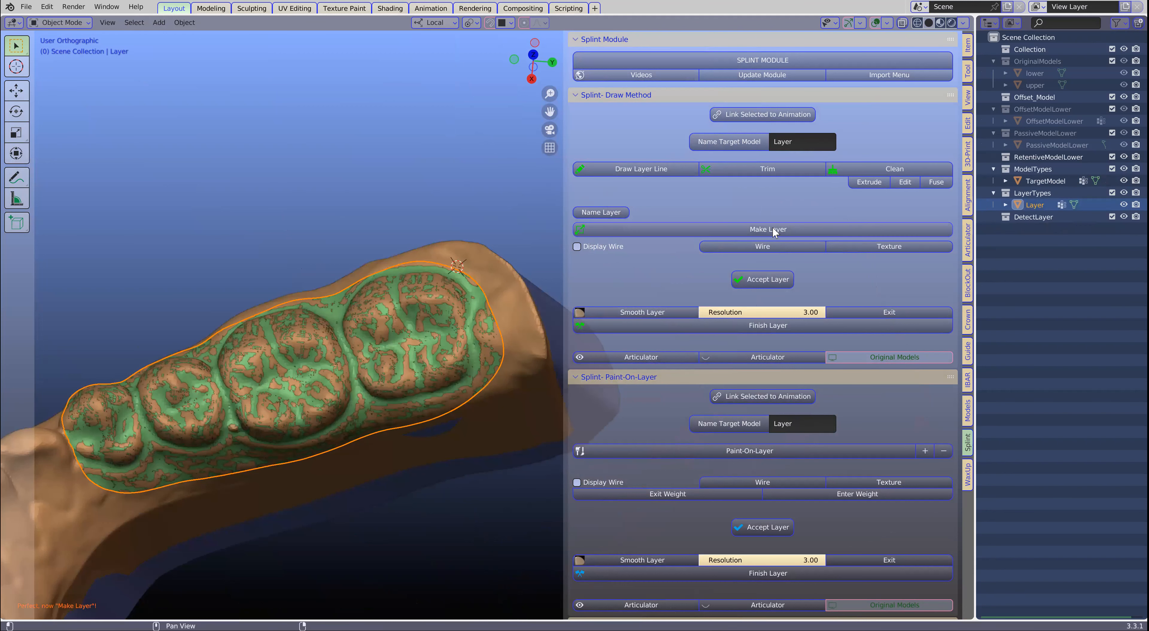
click(765, 277)
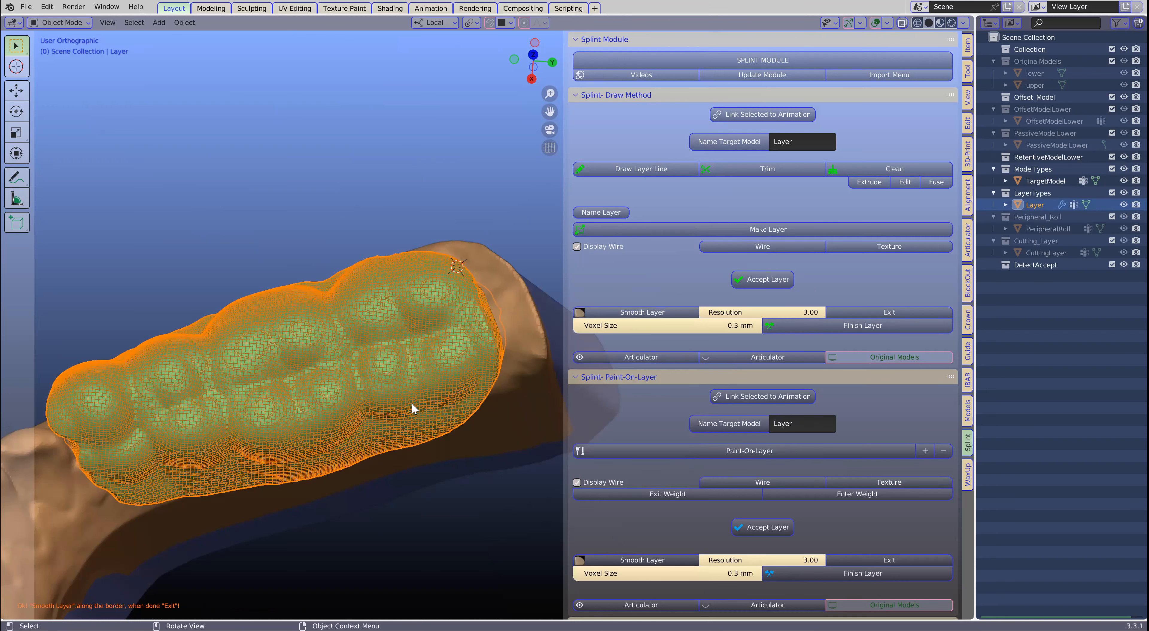
- Finish the right posterior splint layer and examine it on the model
click(855, 326)
middle_drag(442, 405, 480, 325)
scroll(434, 409, up, 3)
mouse_move(366, 439)
shift+middle_down()
mouse_move(349, 398)
mouse_move(379, 431)
shift+middle_up()
- Start a second layer line on the target model at the cheek-side gum of the patient's left molars
click(356, 414)
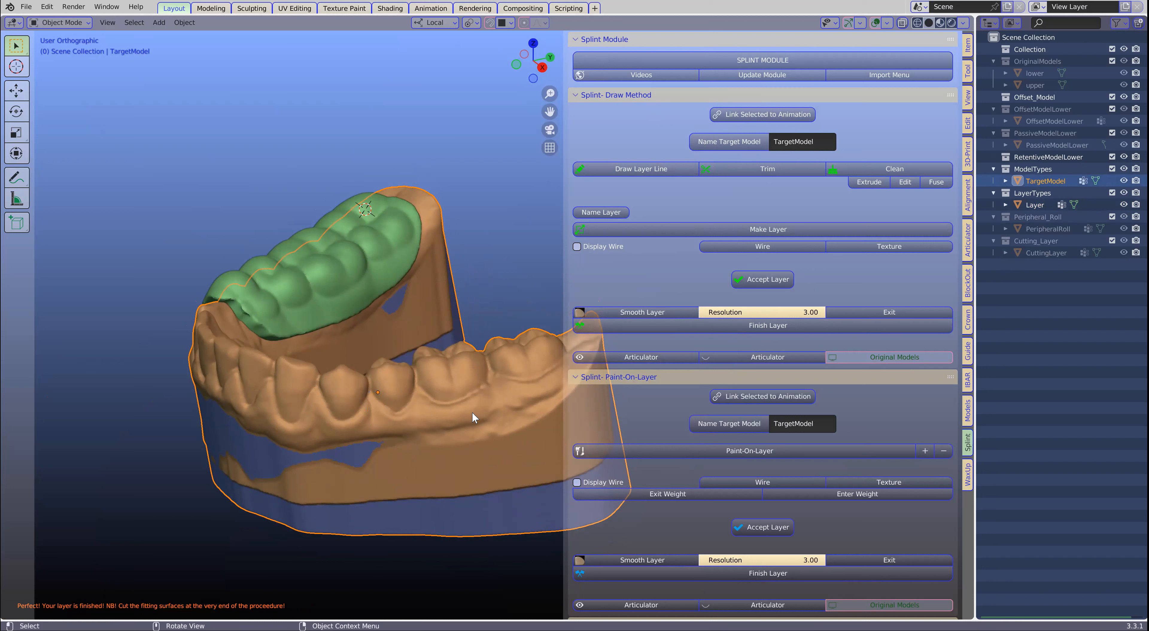
shift+right_click(501, 396)
click(653, 164)
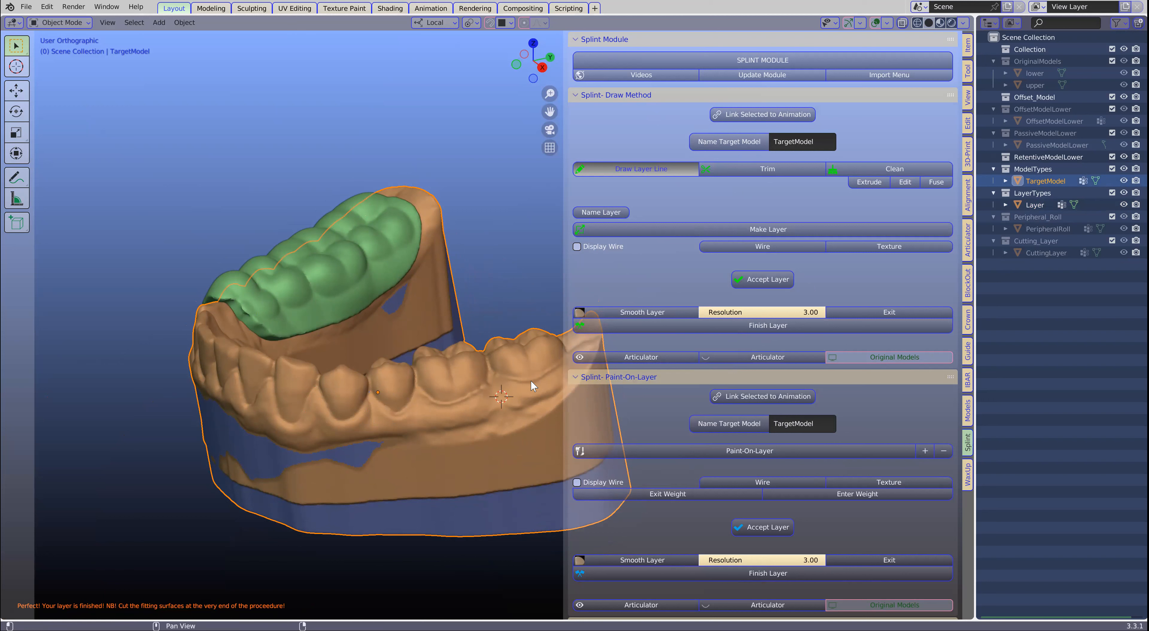
click(530, 397)
middle_drag(530, 397, 356, 432)
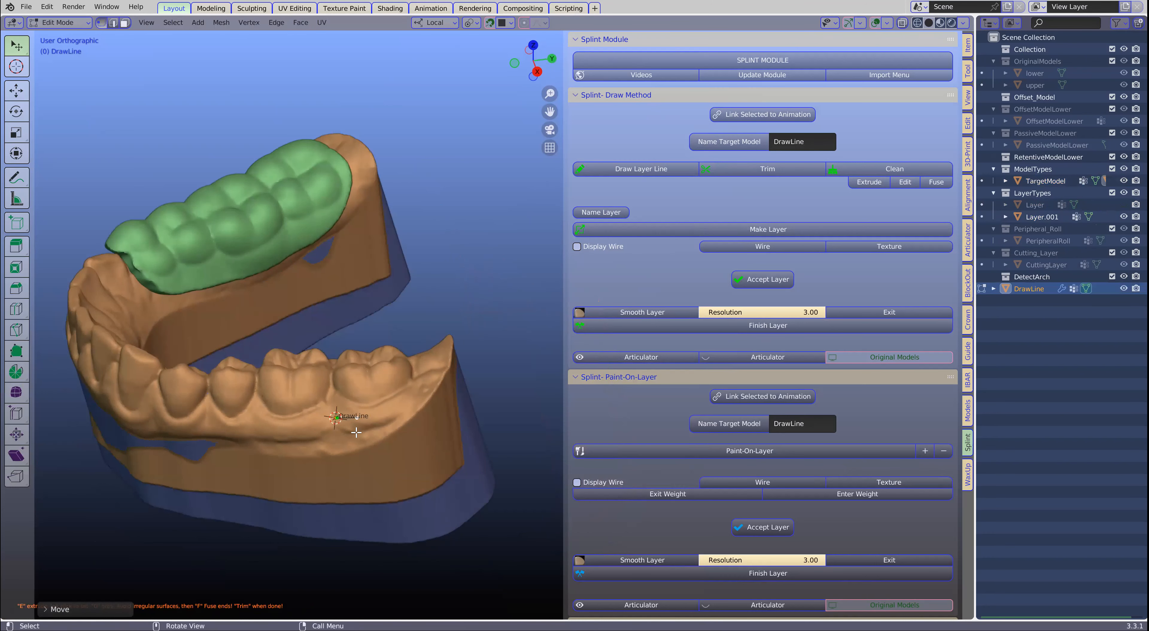
- With the Extrude tool, draw the second layer line around the left rear molar and onto the tongue-side gum
click(868, 184)
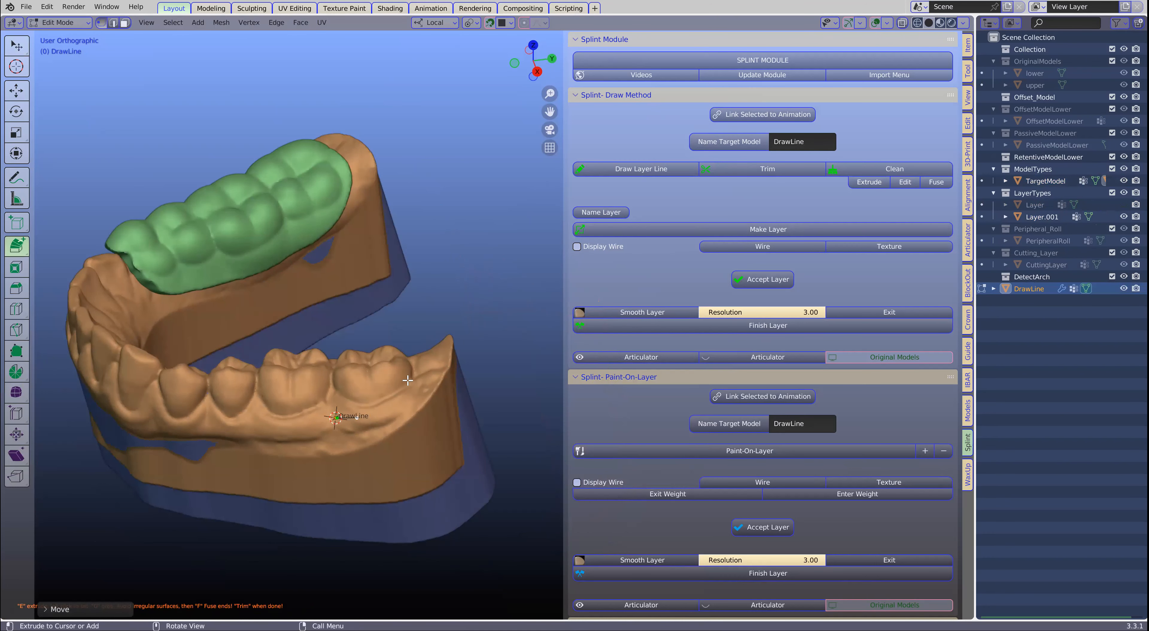
click(411, 396)
click(426, 383)
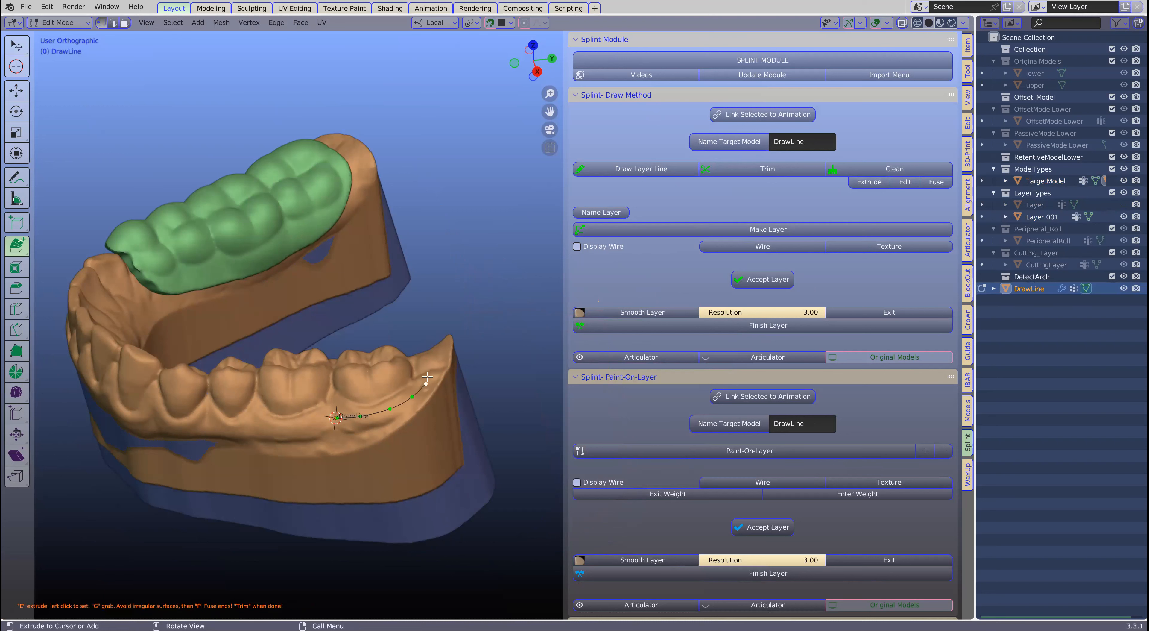
mouse_move(427, 370)
middle_down()
mouse_move(383, 452)
mouse_move(430, 367)
mouse_move(219, 303)
mouse_move(431, 329)
mouse_move(426, 349)
middle_up()
click(436, 353)
click(443, 370)
click(455, 380)
click(484, 387)
click(521, 390)
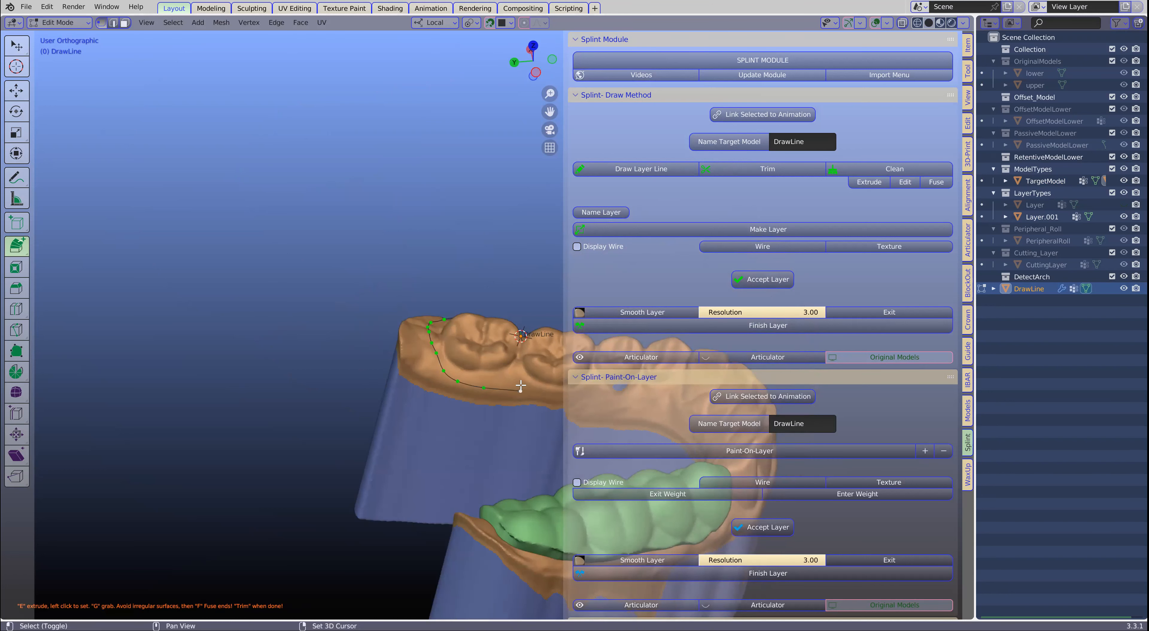
- Continue the second layer line along the tongue side of the left molars and premolars and up toward the canine contact
shift+middle_drag(555, 392, 361, 397)
click(368, 402)
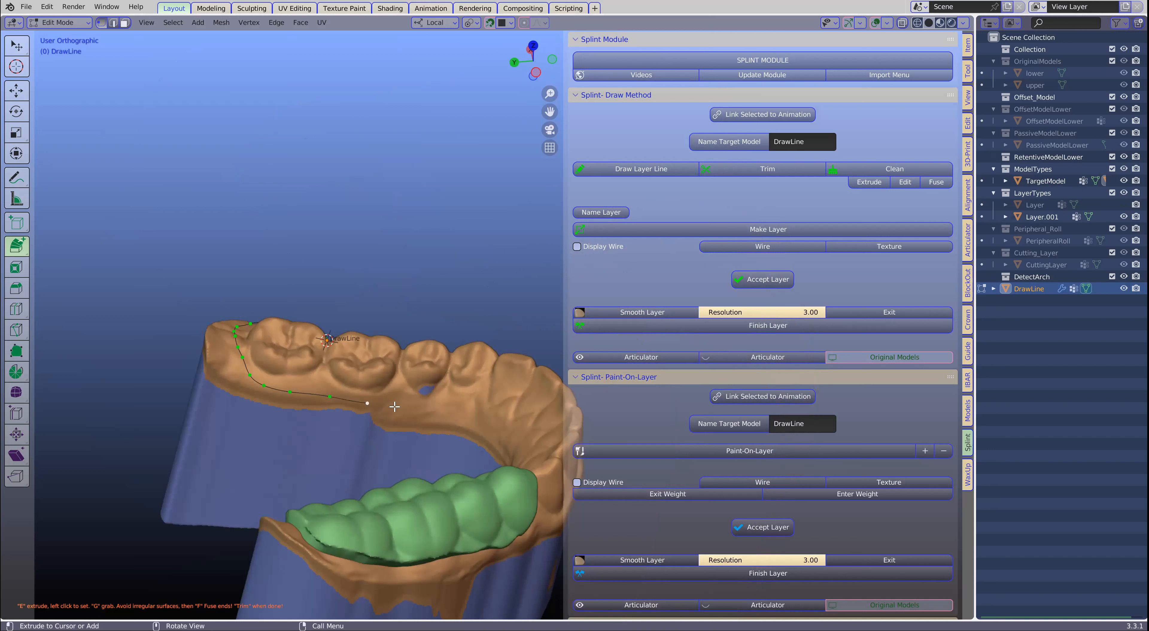
click(401, 406)
click(432, 406)
click(453, 401)
click(469, 389)
click(479, 378)
click(484, 369)
click(487, 362)
- Bring the second layer line over the contact and back along the cheek side to its start, and fuse its ends
middle_drag(492, 354, 404, 355)
click(505, 374)
click(518, 388)
shift+middle_drag(551, 391, 343, 370)
click(351, 381)
click(382, 383)
click(418, 376)
click(454, 366)
click(934, 180)
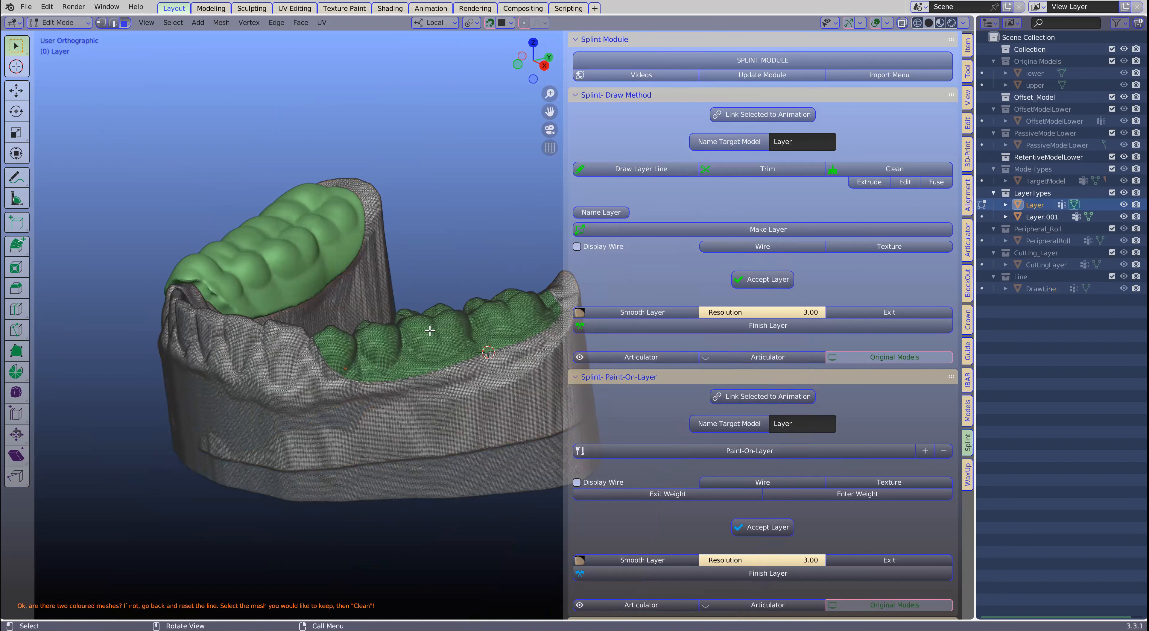
- Clean the trimmed mesh to keep the left posterior teeth, then make and accept their layer
click(861, 172)
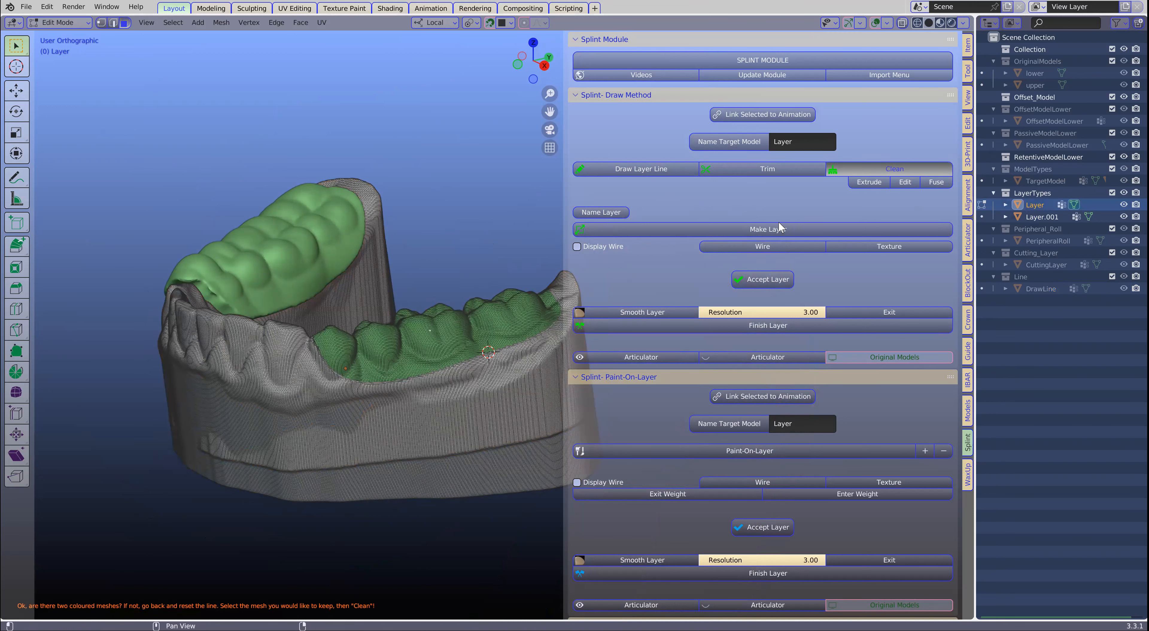
click(746, 224)
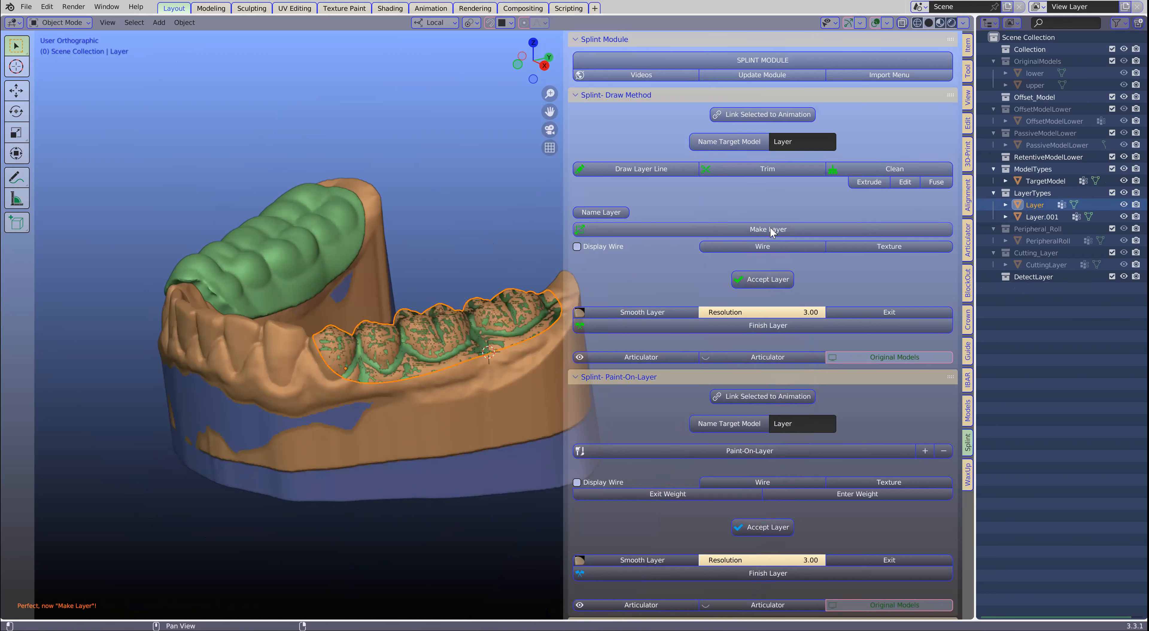
click(767, 281)
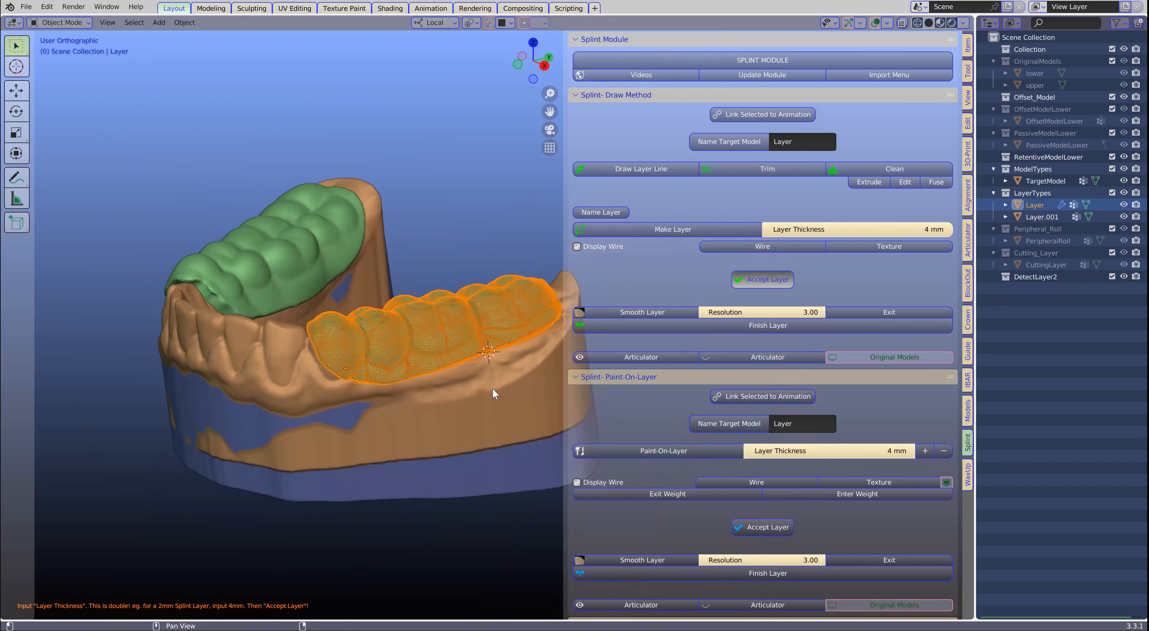
- Smooth the left layer's border, finish the layer, and inspect both posterior layers from above
click(629, 312)
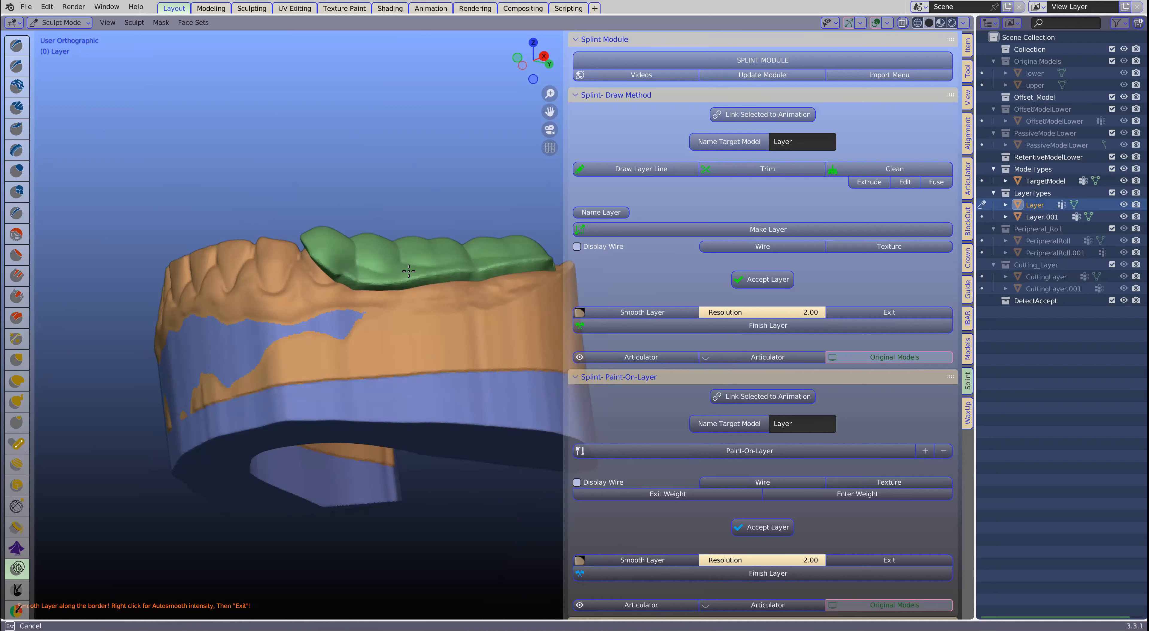
click(874, 313)
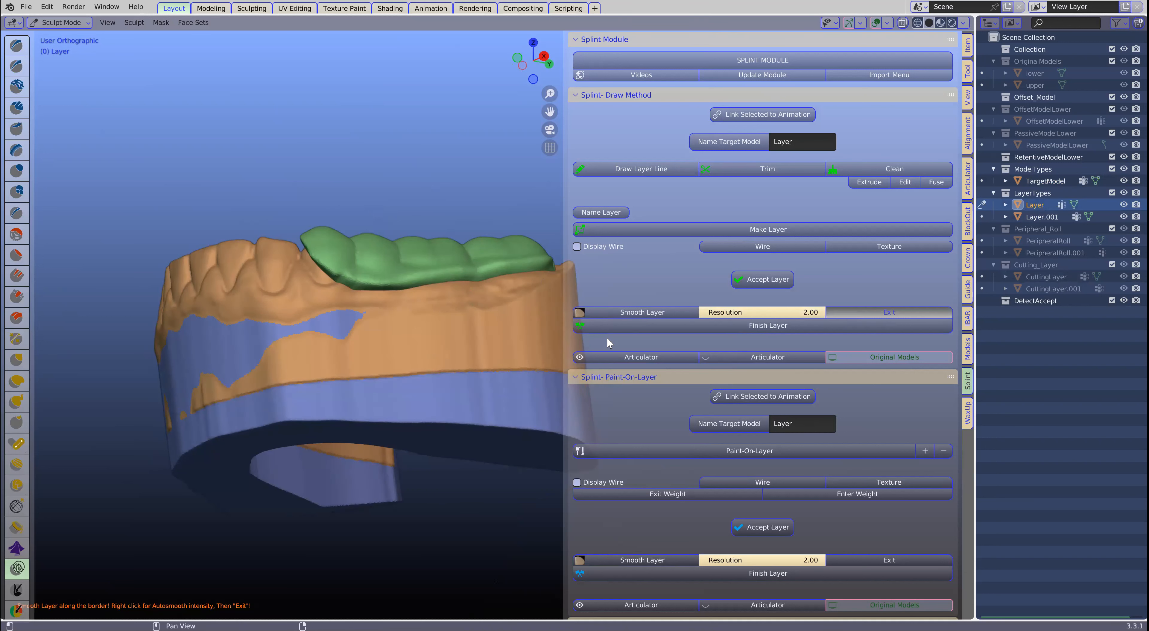
click(837, 323)
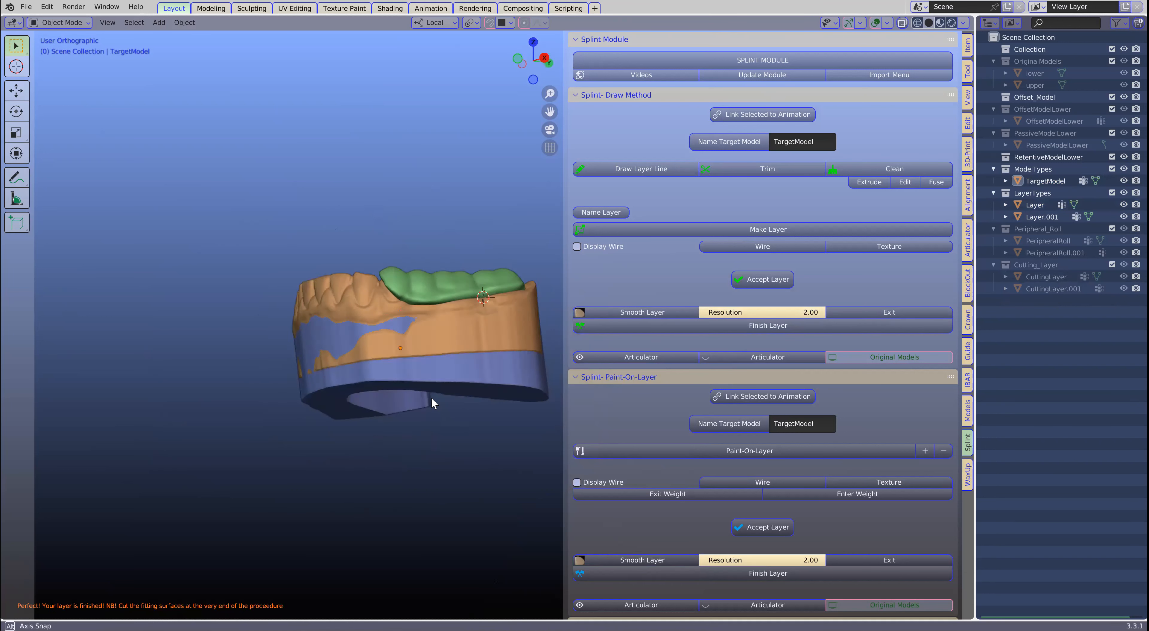
middle_drag(431, 395, 372, 442)
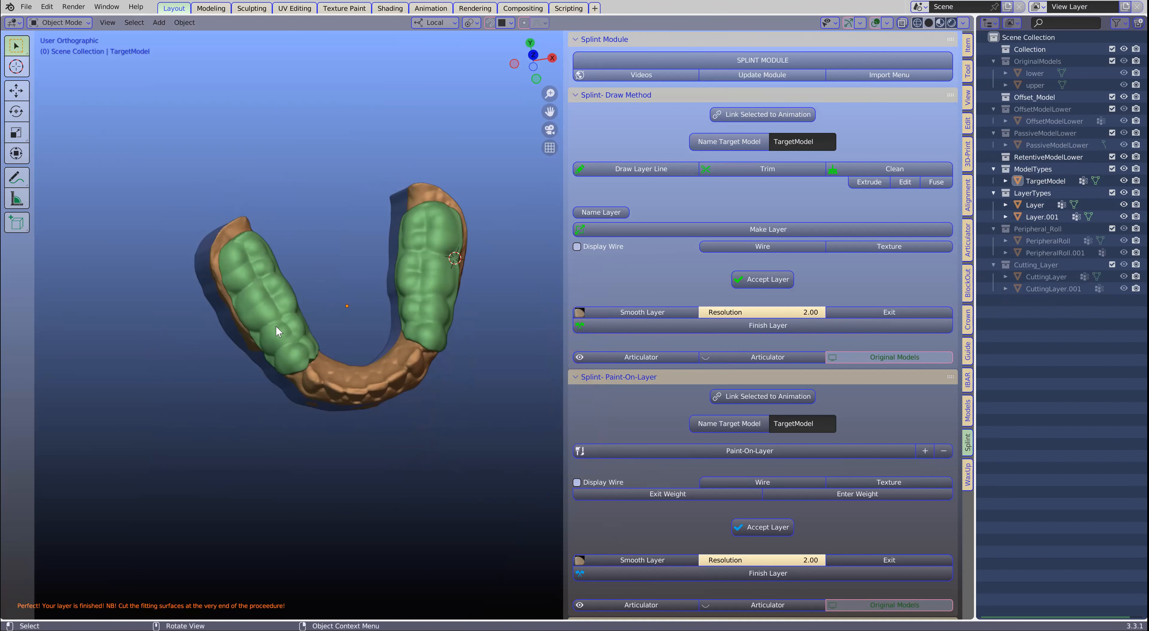
- Examine both posterior layers on the lower model from the cheek side, the back and the tongue side
middle_drag(386, 372, 454, 343)
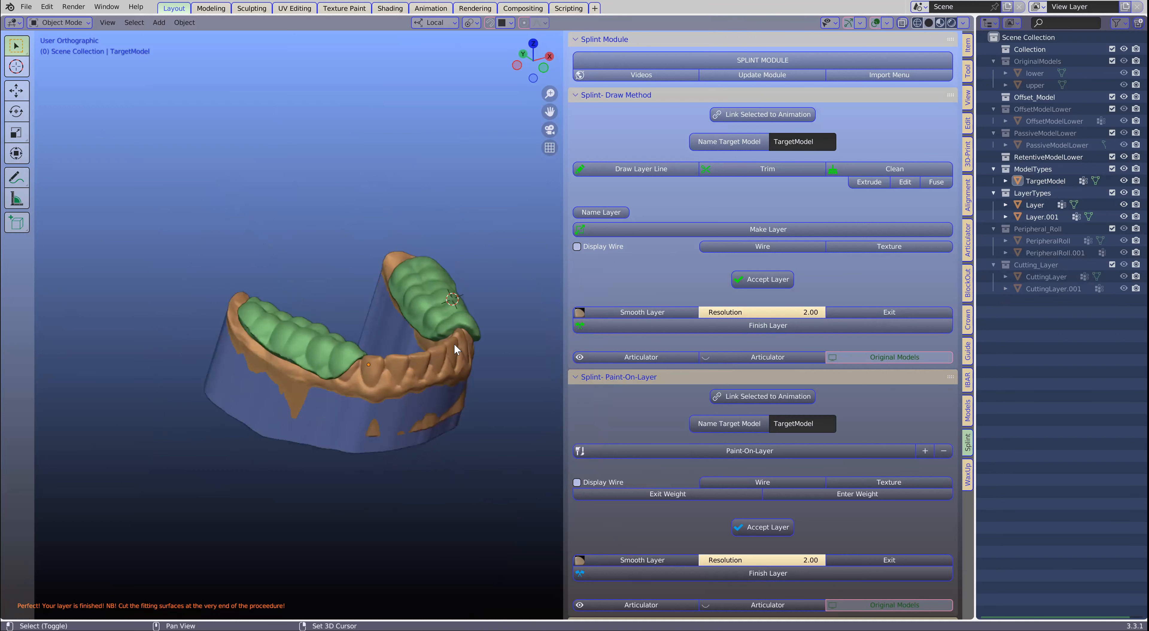
scroll(430, 355, up, 1)
click(307, 342)
middle_drag(306, 344, 447, 311)
scroll(447, 312, up, 2)
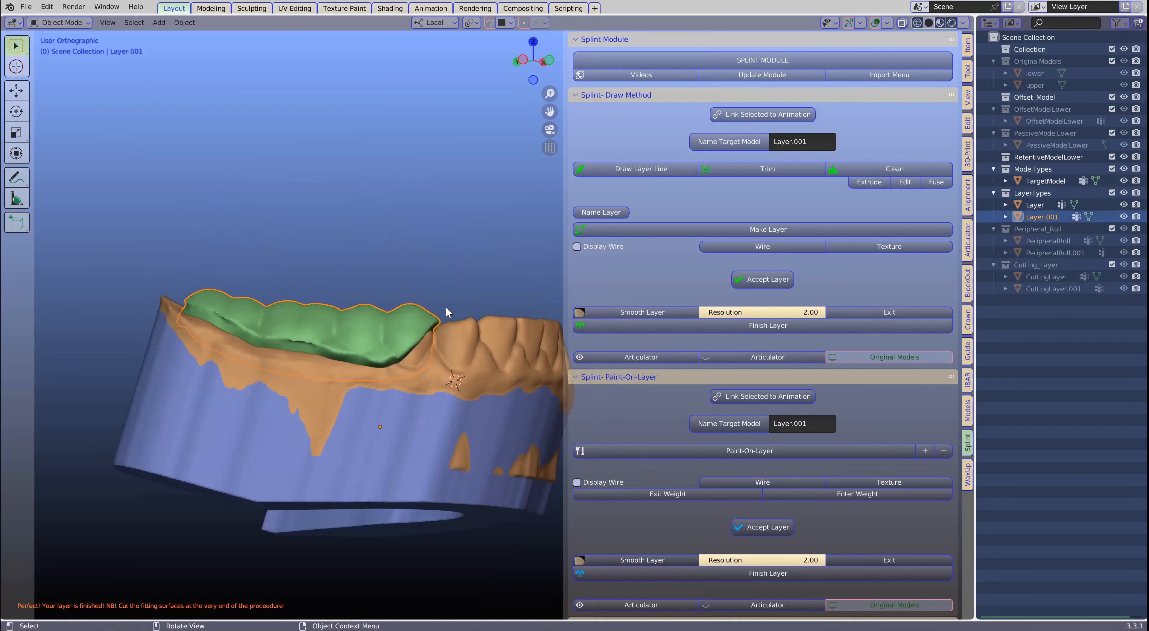
middle_drag(387, 341, 345, 315)
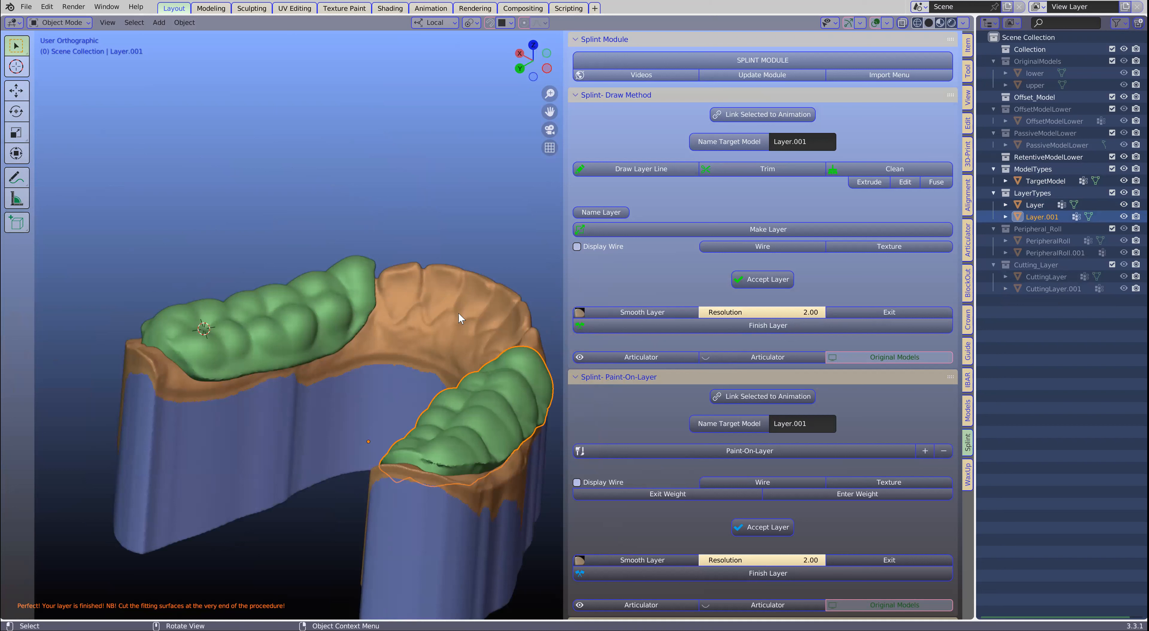
middle_drag(479, 373, 415, 335)
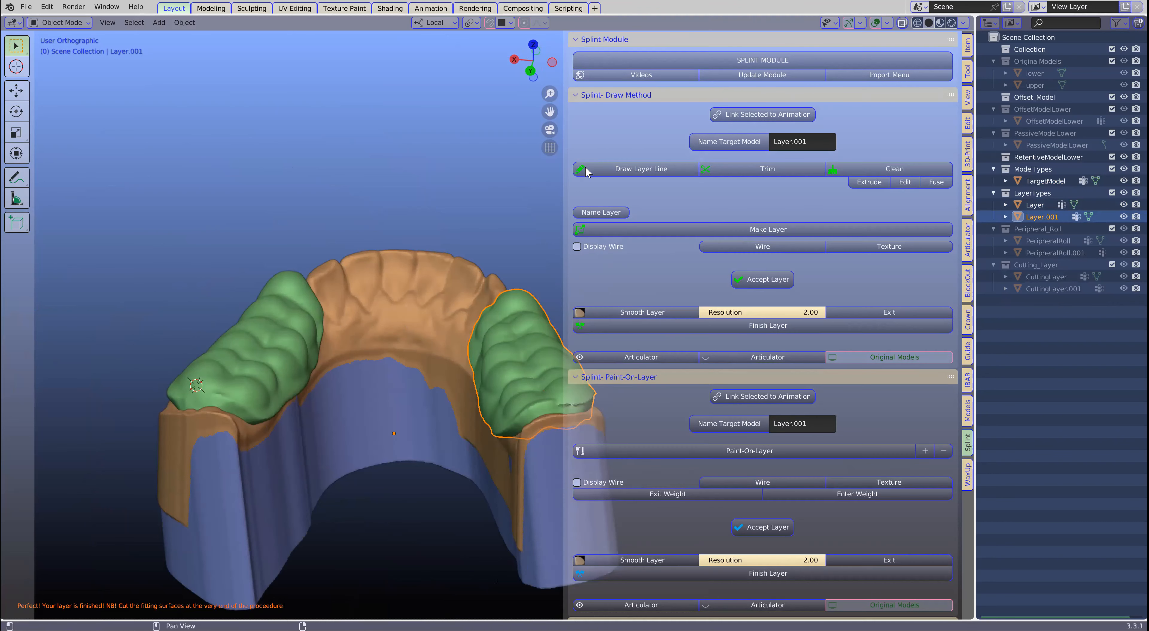
- Start a new Paint-On-Layer on the lower target model
click(576, 376)
scroll(684, 315, down, 5)
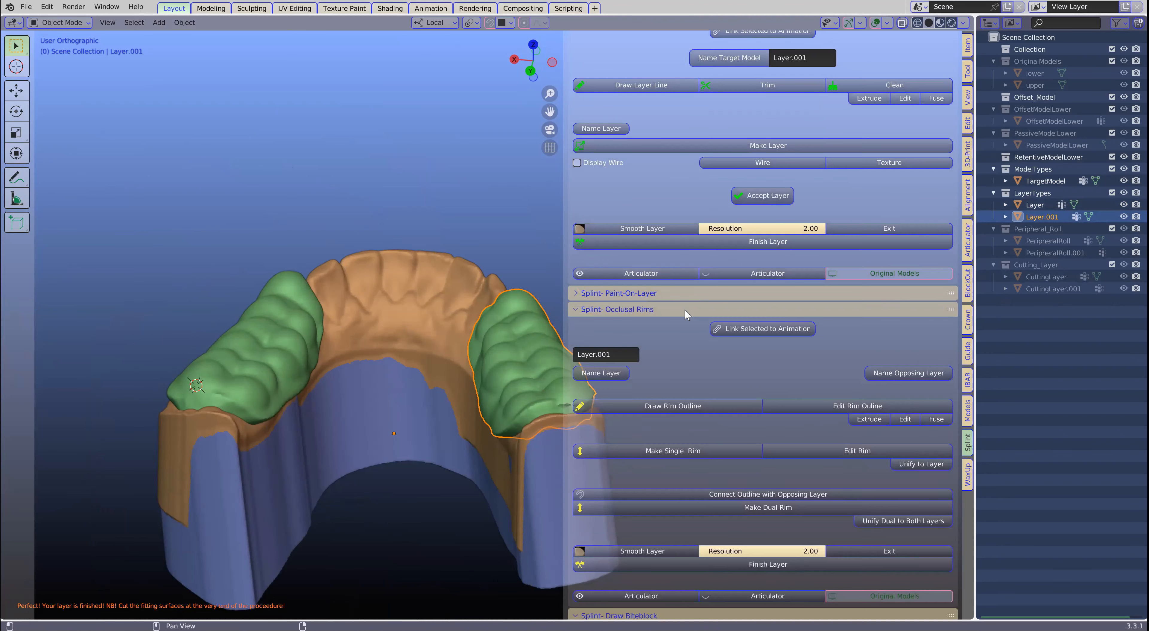
scroll(684, 315, down, 2)
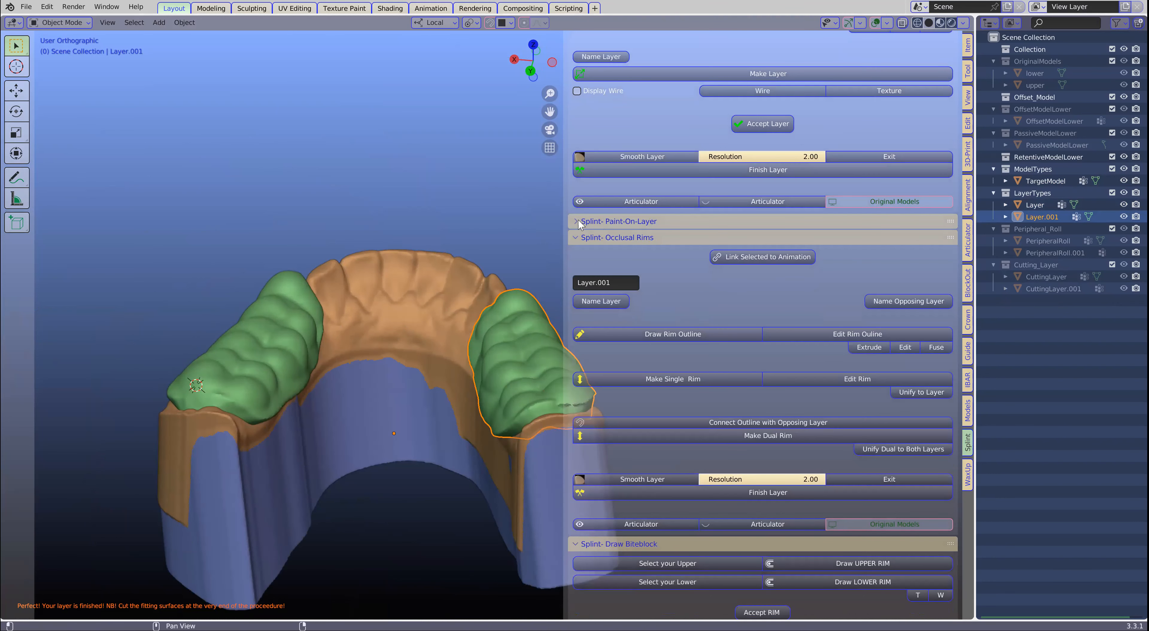
click(578, 219)
click(402, 254)
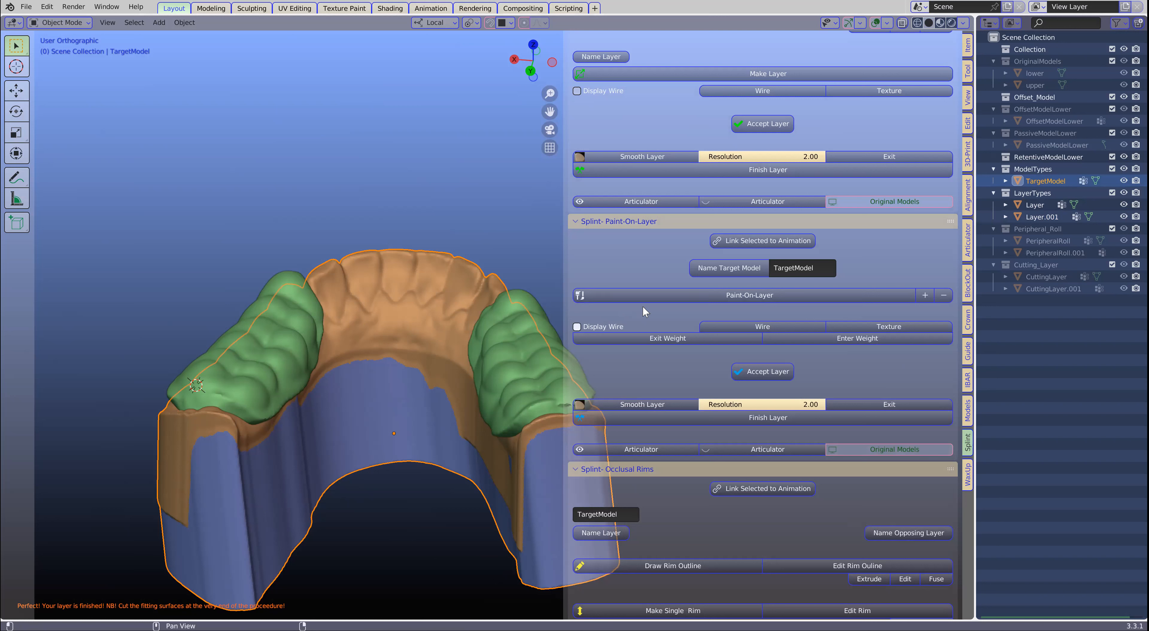
click(738, 294)
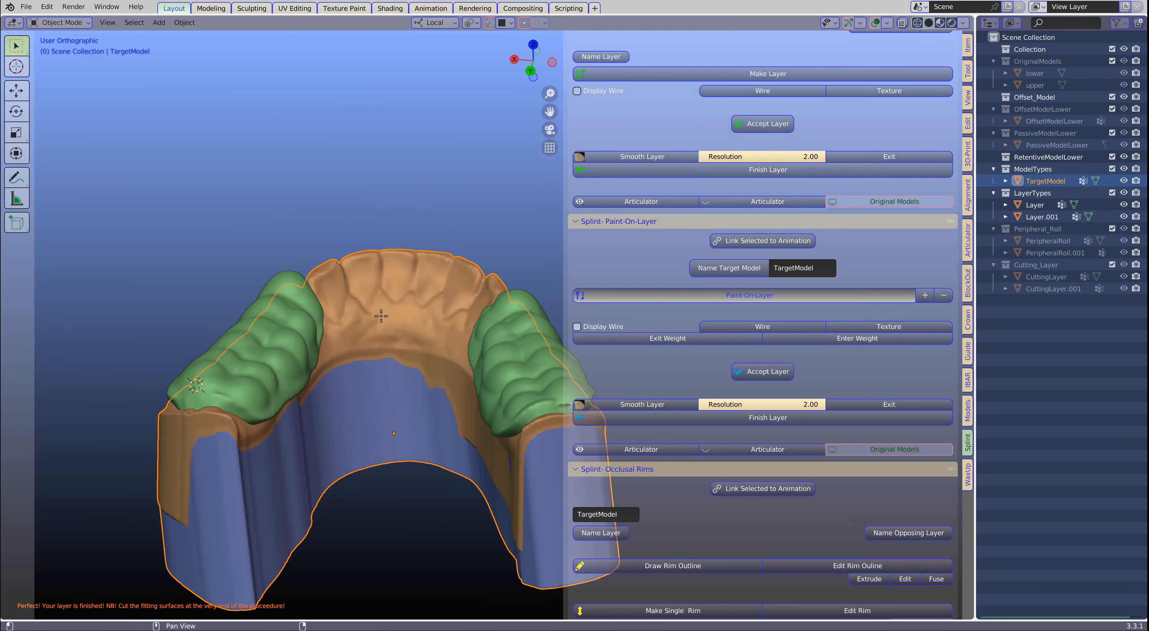
- Paint a band along the tongue side of the front teeth, linking the two posterior layers
mouse_move(398, 307)
middle_down()
mouse_move(362, 290)
mouse_move(361, 308)
middle_up()
scroll(361, 309, up, 2)
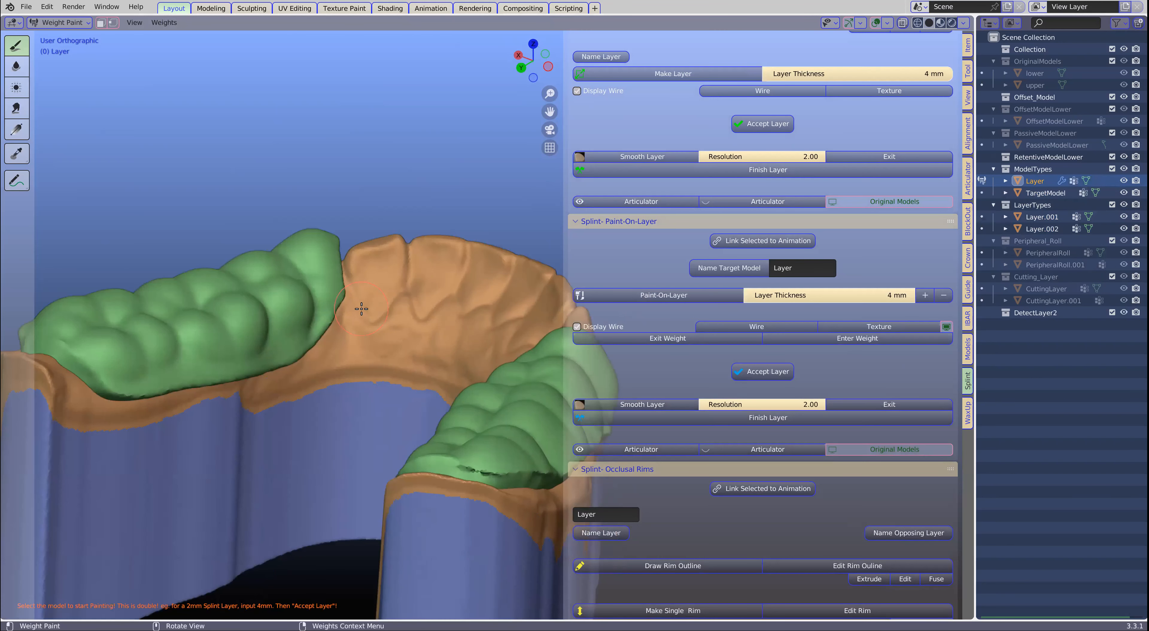
drag(318, 326, 455, 323)
middle_drag(302, 359, 288, 357)
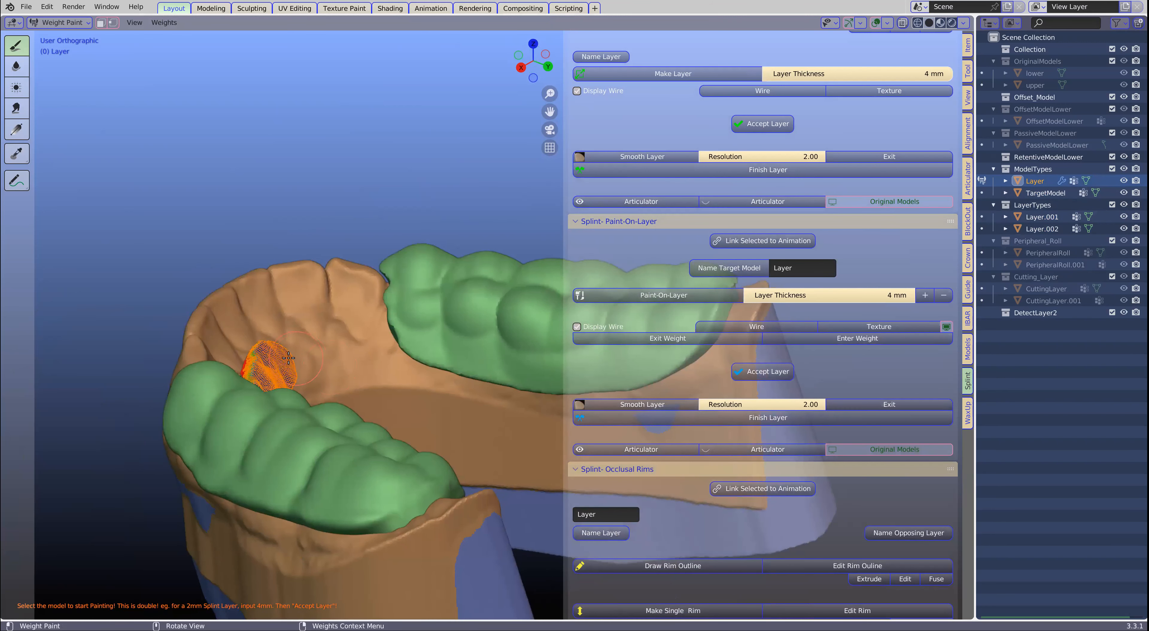
drag(293, 352, 370, 345)
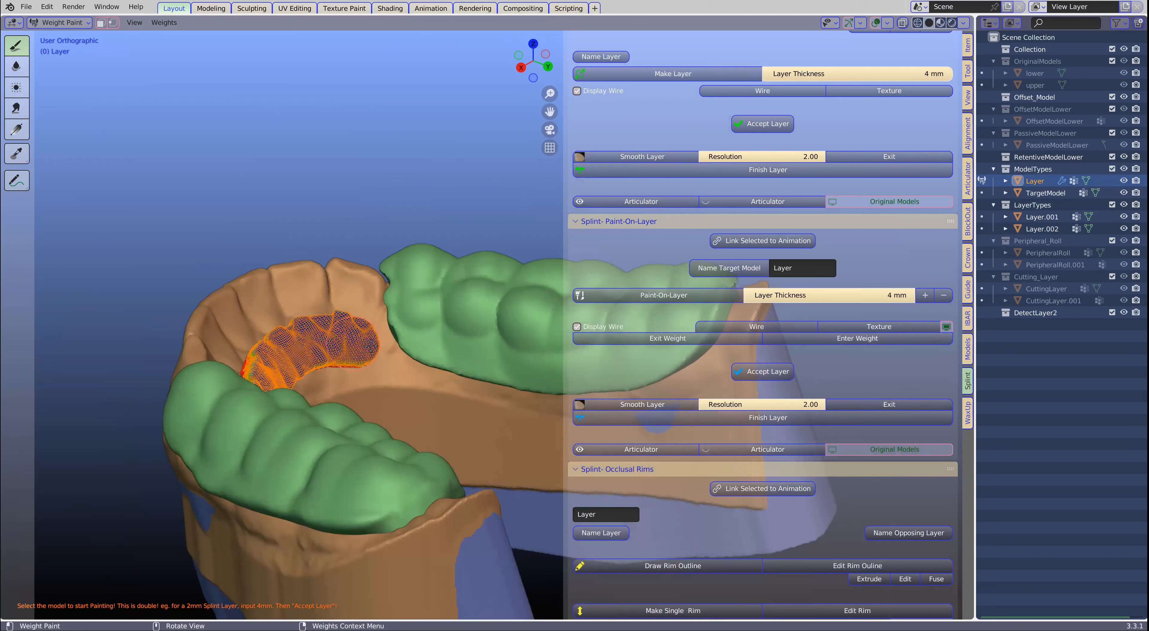
middle_drag(336, 366, 333, 362)
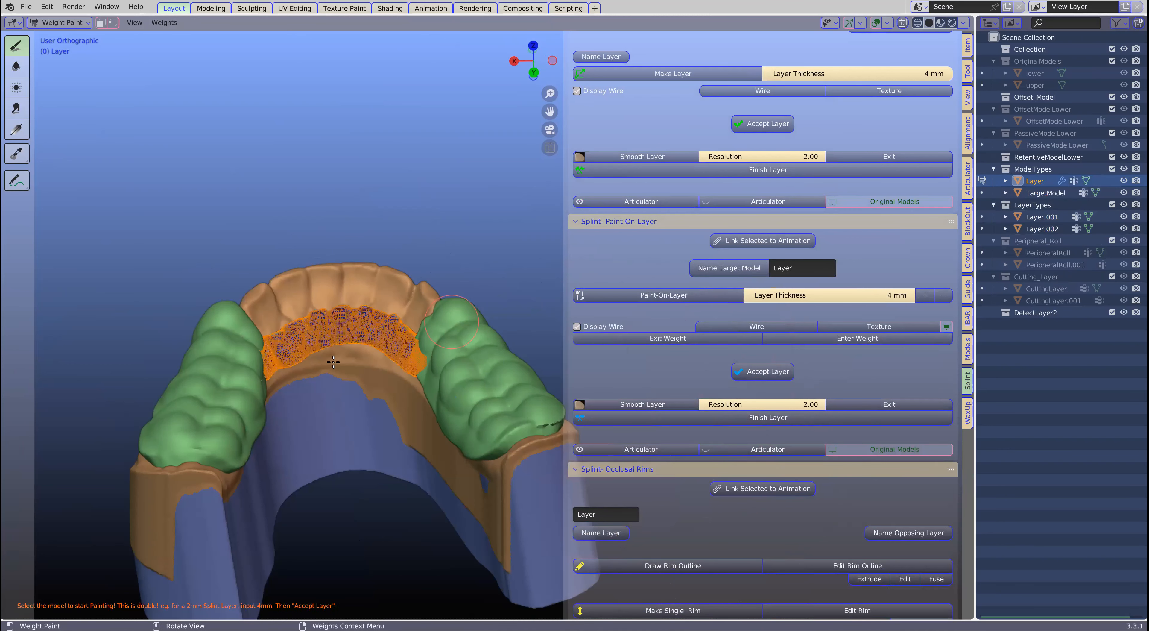
scroll(334, 362, up, 4)
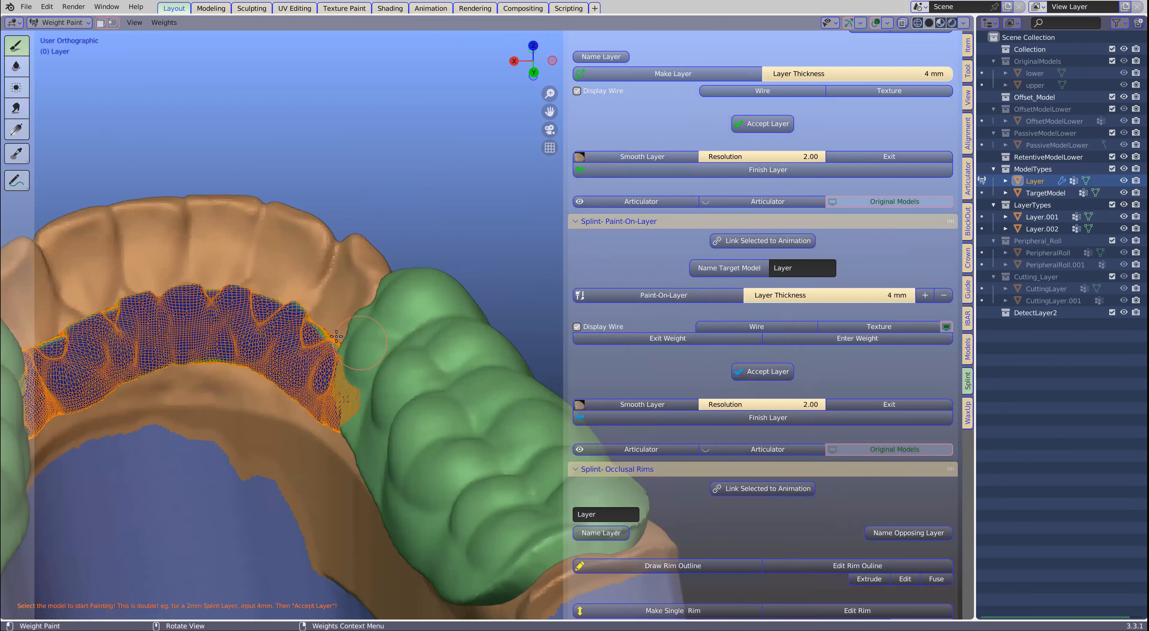
scroll(249, 326, down, 3)
middle_drag(405, 344, 513, 338)
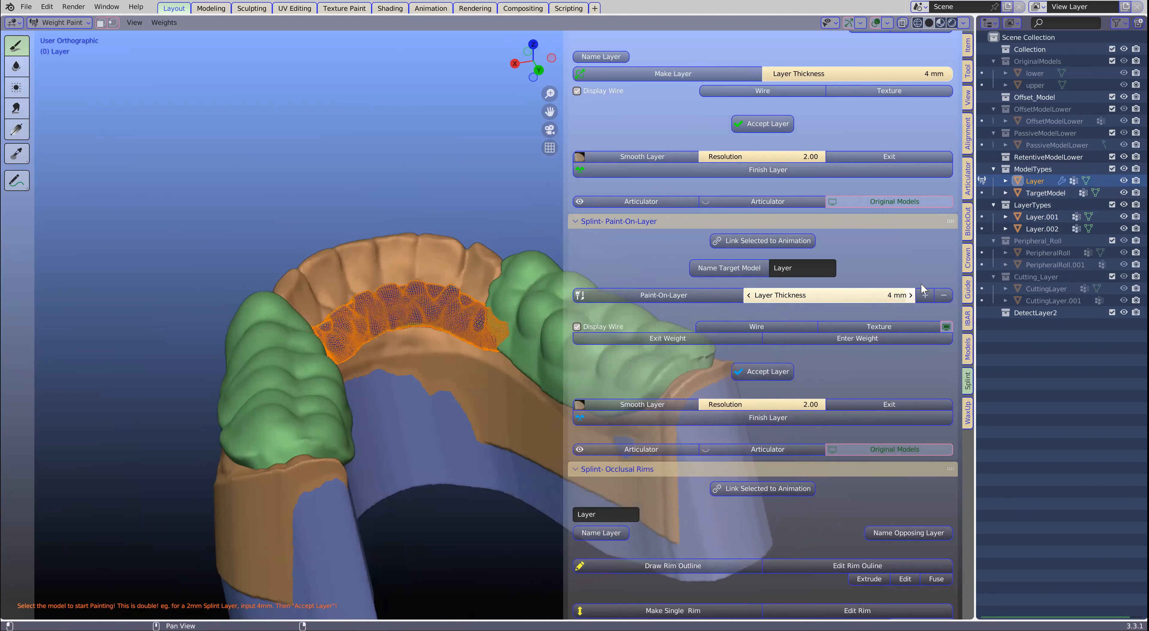
- Accept the painted front layer and finish it
scroll(908, 272, down, 1)
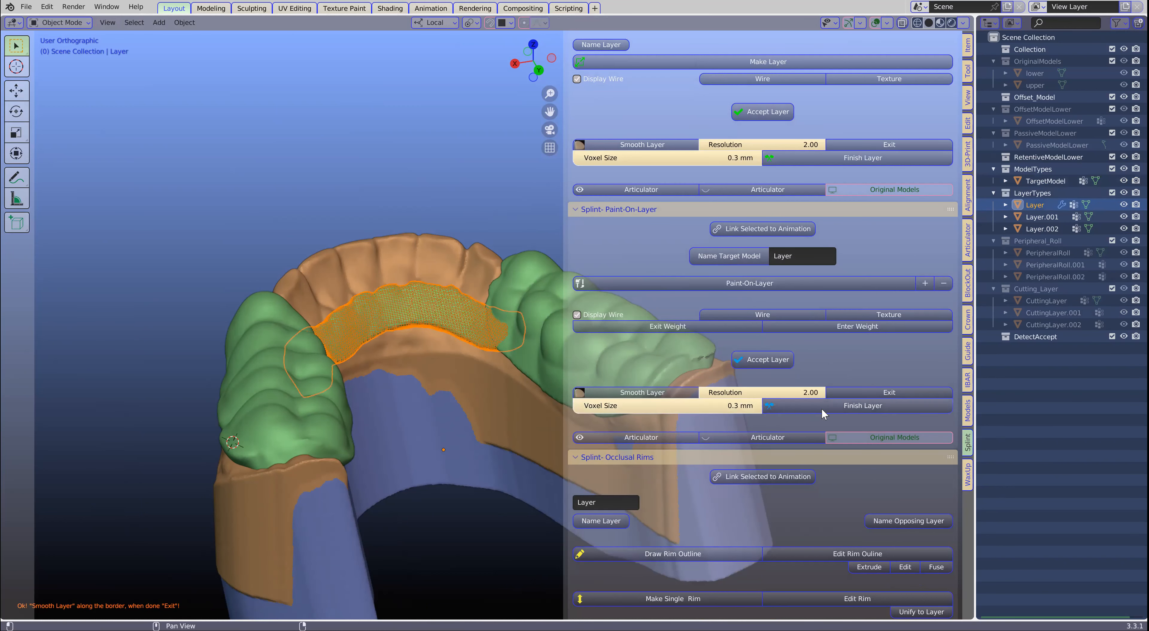
click(822, 409)
mouse_move(327, 351)
middle_down()
mouse_move(300, 413)
mouse_move(313, 384)
mouse_move(301, 382)
mouse_move(352, 353)
mouse_move(308, 341)
middle_up()
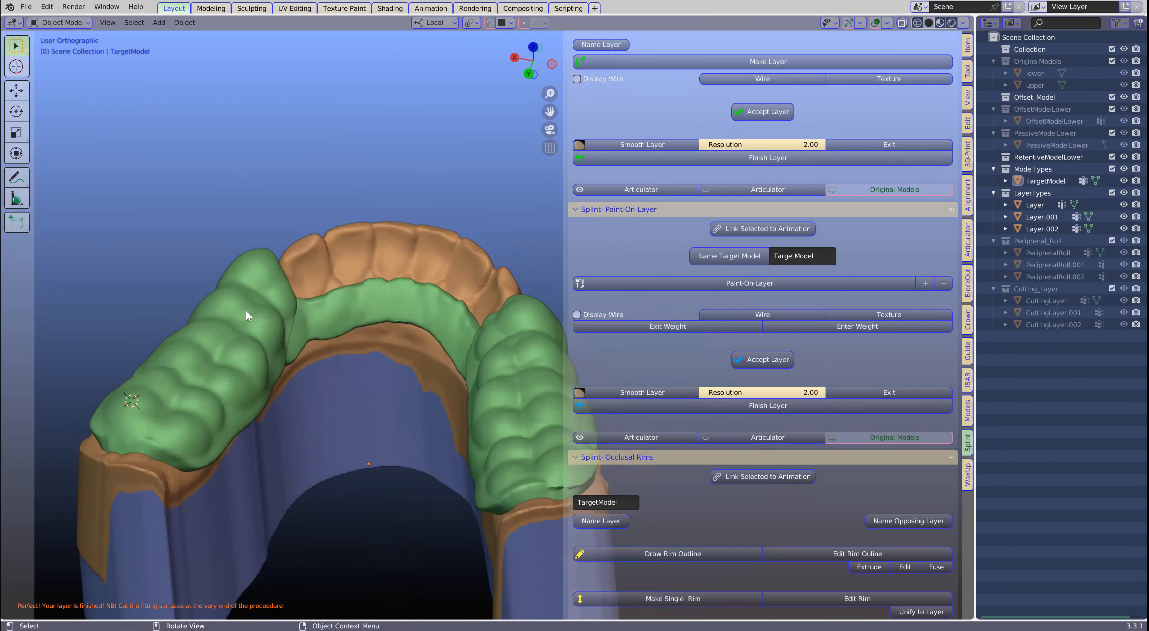
- Select the two posterior layers and the front tongue-side band, and join them into one object
click(257, 327)
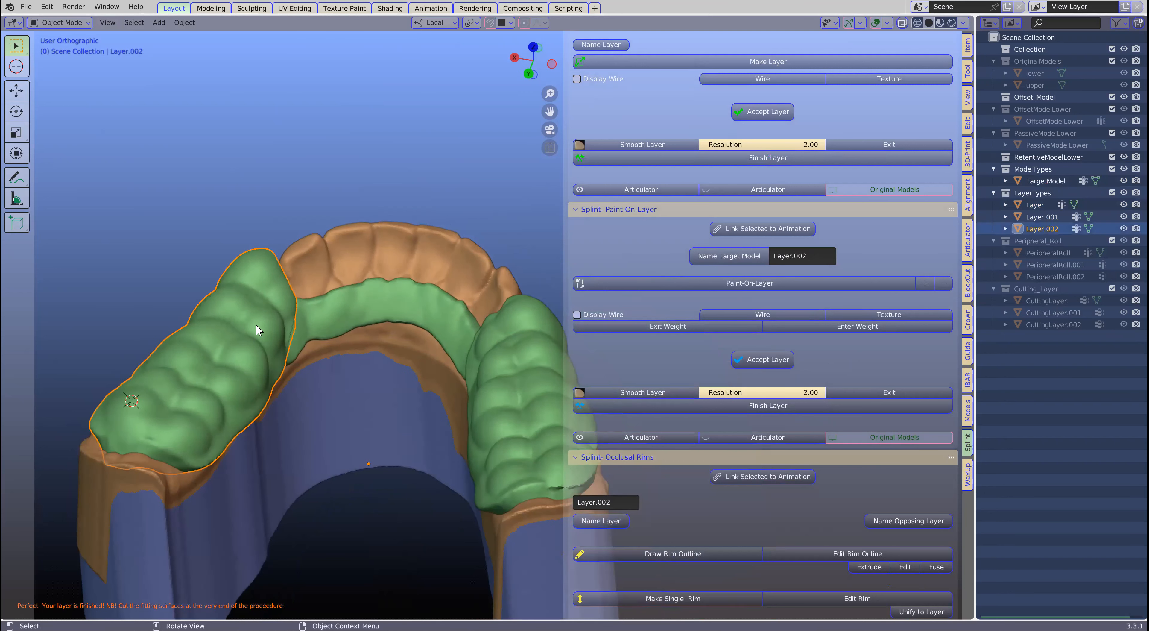
shift+click(367, 303)
shift+click(517, 379)
scroll(469, 335, down, 2)
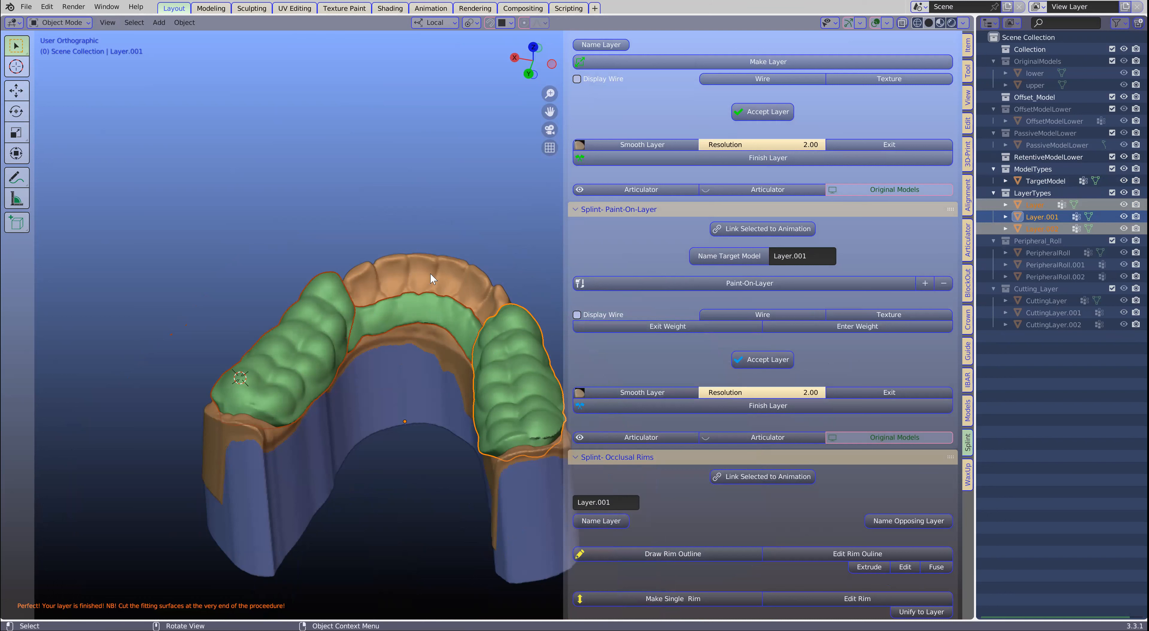
scroll(771, 306, down, 5)
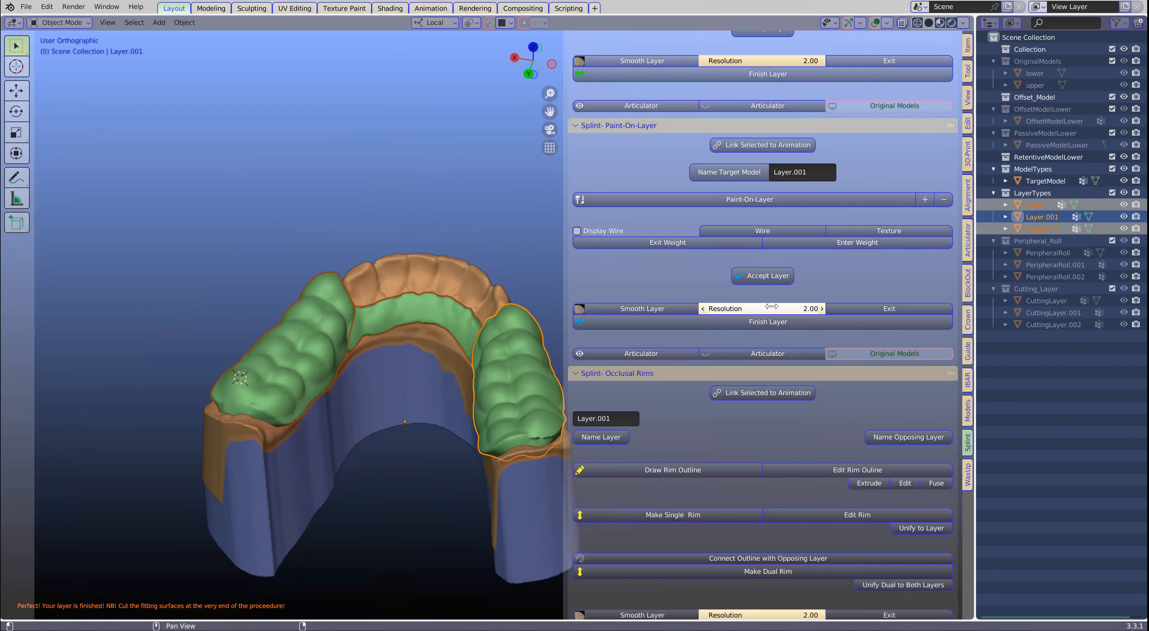
scroll(771, 306, up, 10)
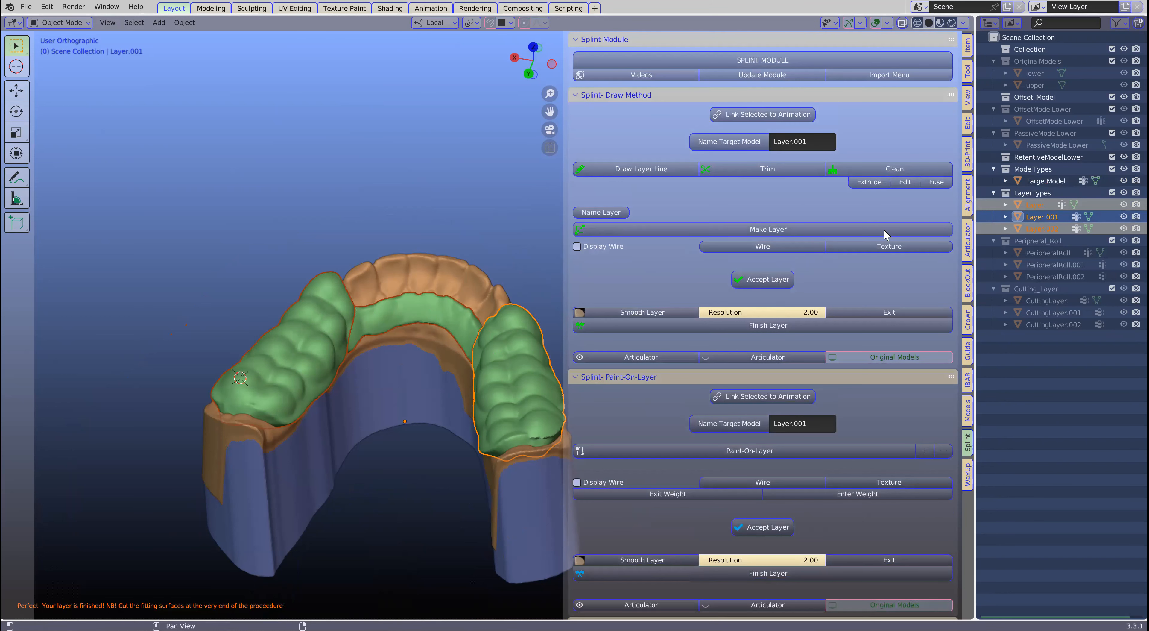
scroll(821, 337, down, 4)
scroll(767, 383, down, 20)
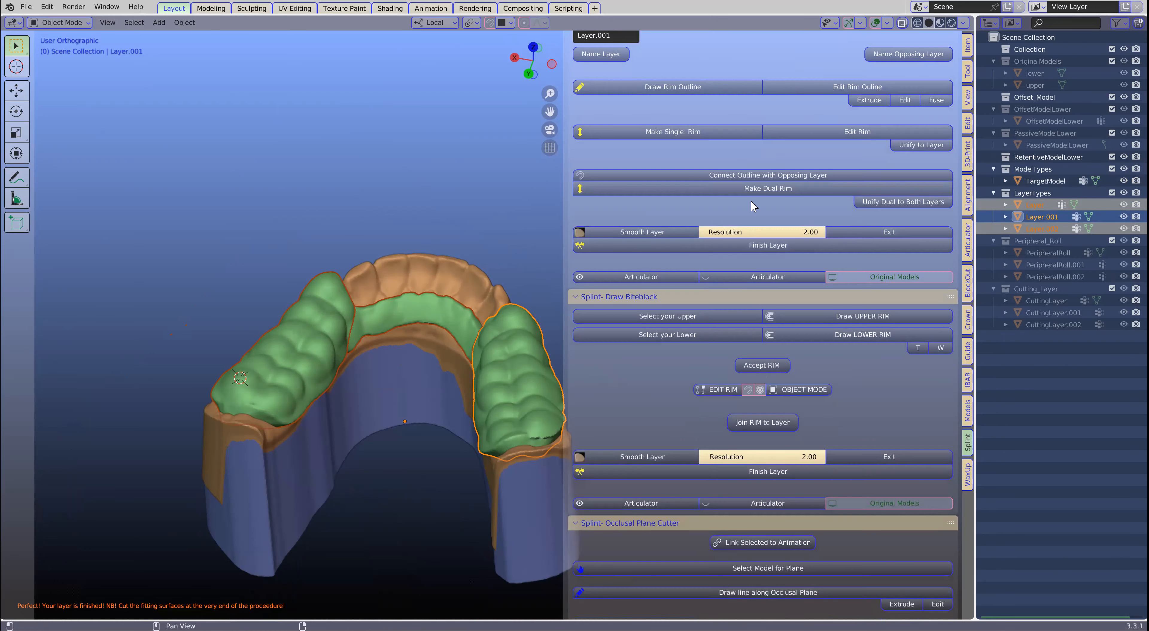
scroll(731, 362, down, 10)
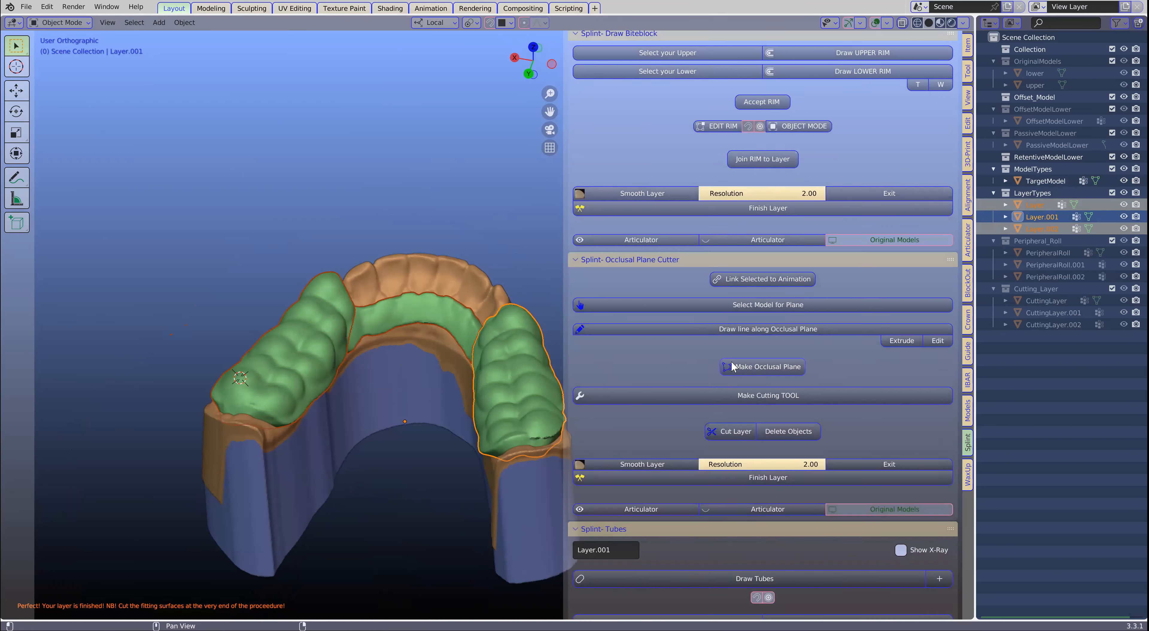
scroll(731, 360, down, 2)
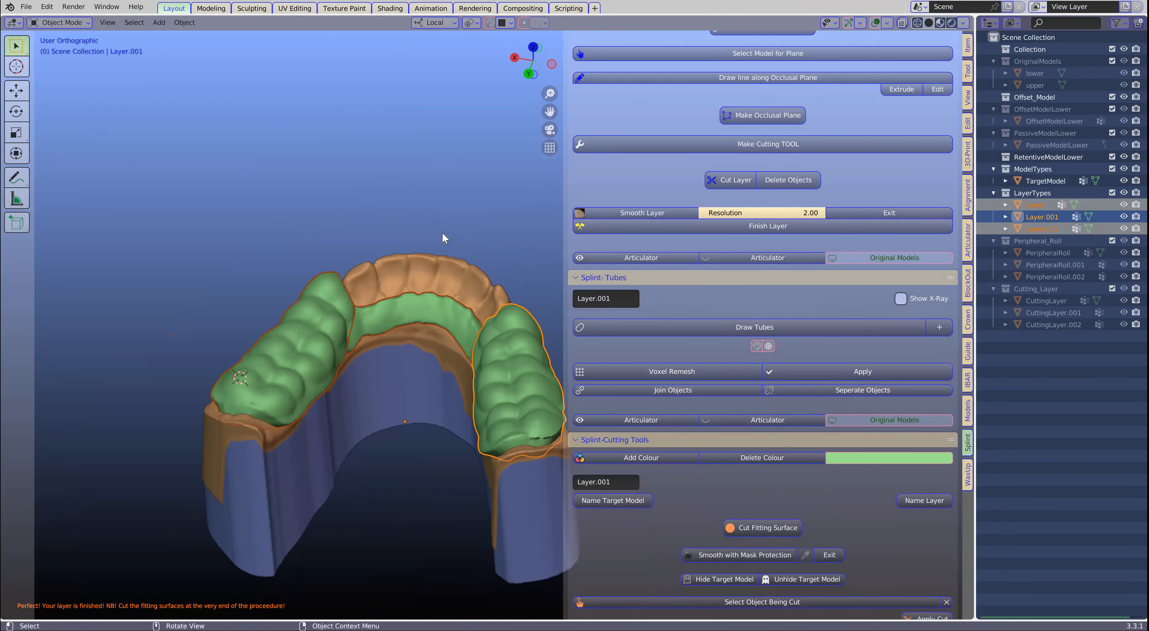
scroll(441, 231, up, 3)
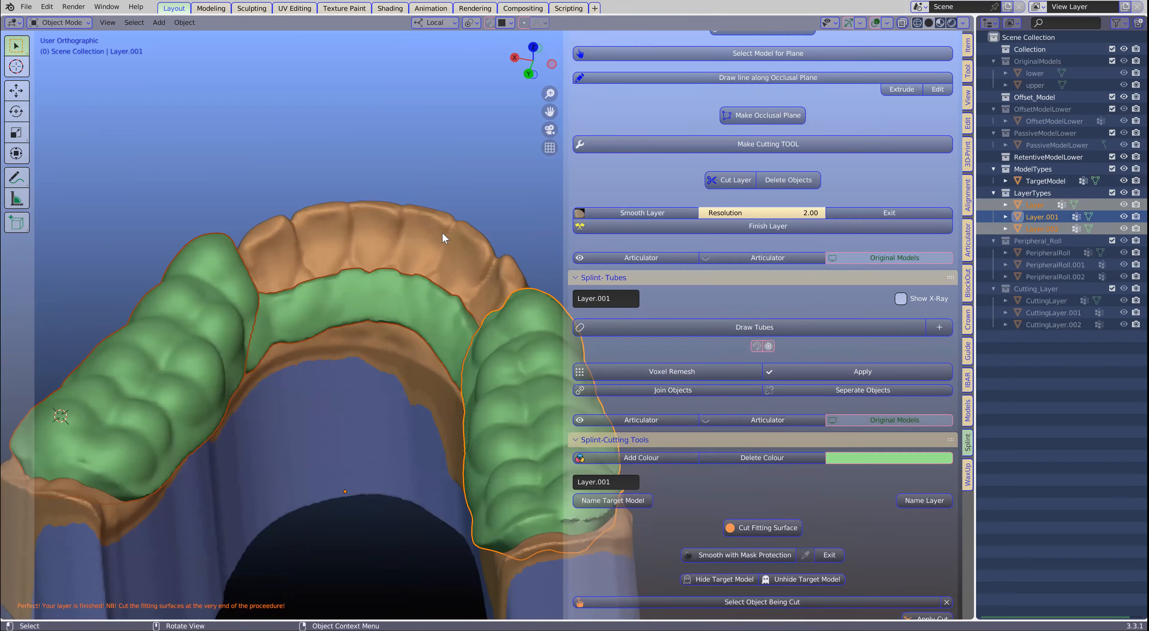
right_click(374, 143)
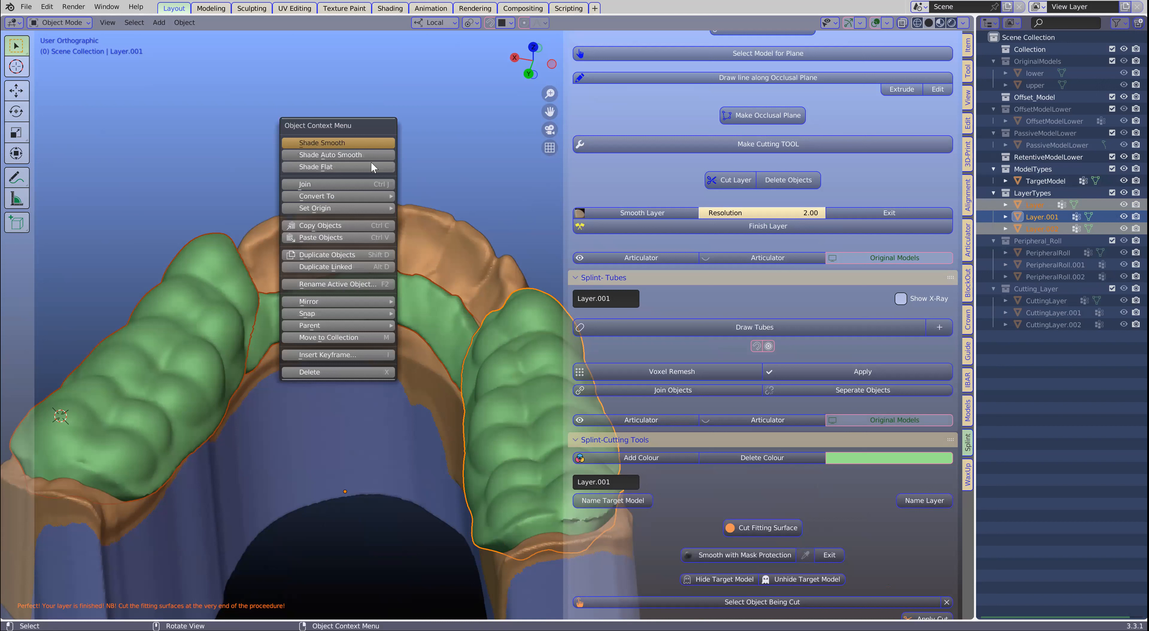
click(324, 187)
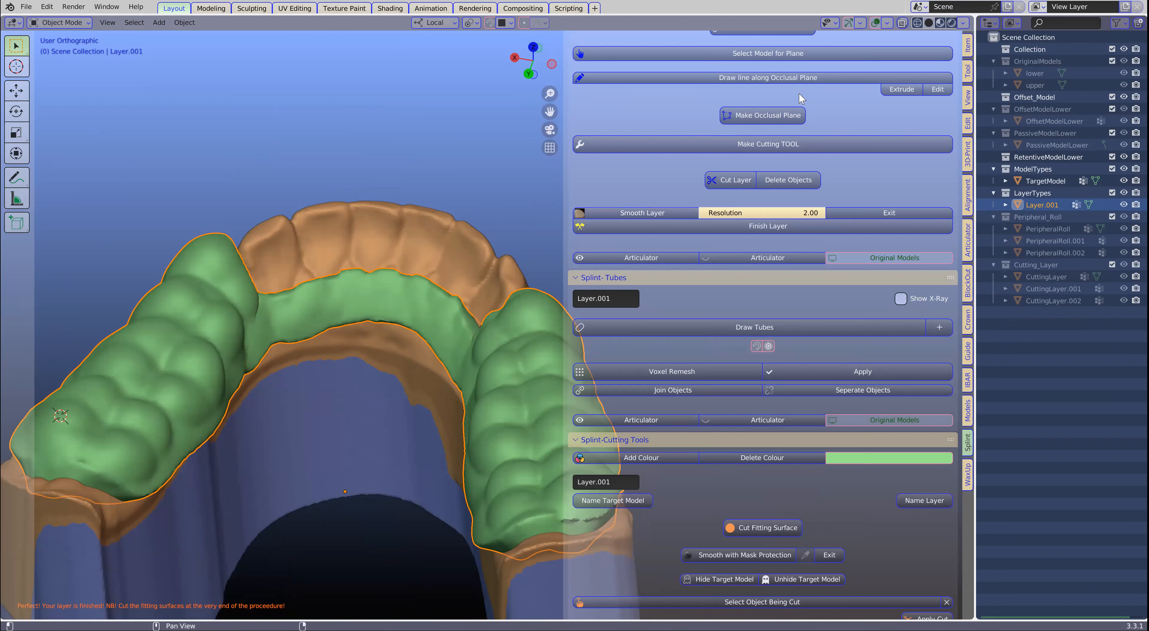
- Inspect the internal overlaps of the joined layer in X-ray view, then return to the solid view
click(903, 22)
middle_drag(258, 251, 275, 321)
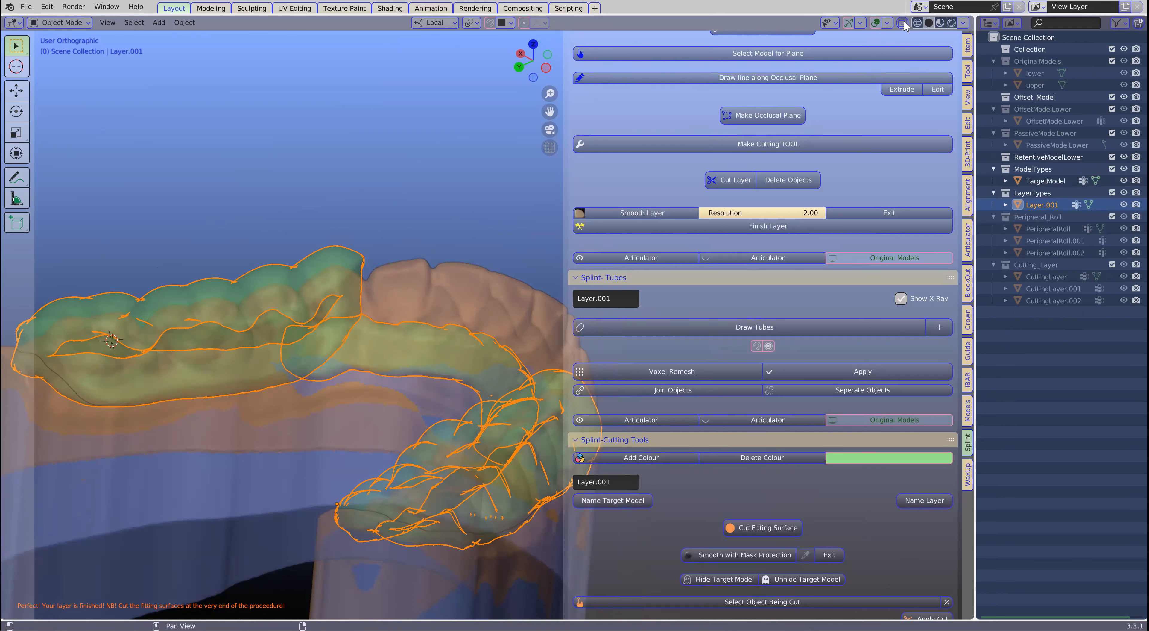
key(alt+z)
middle_drag(473, 206, 412, 330)
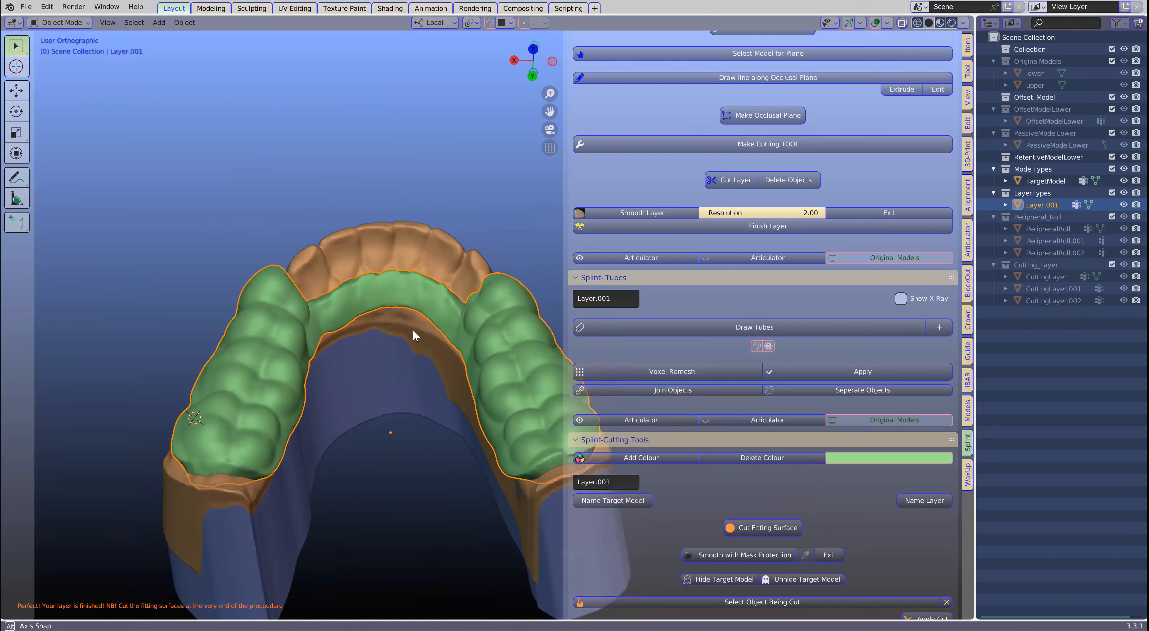
- Collapse all tool sections except Splint-Tubes and start a Voxel Remesh on the joined splint layer
scroll(811, 273, up, 4)
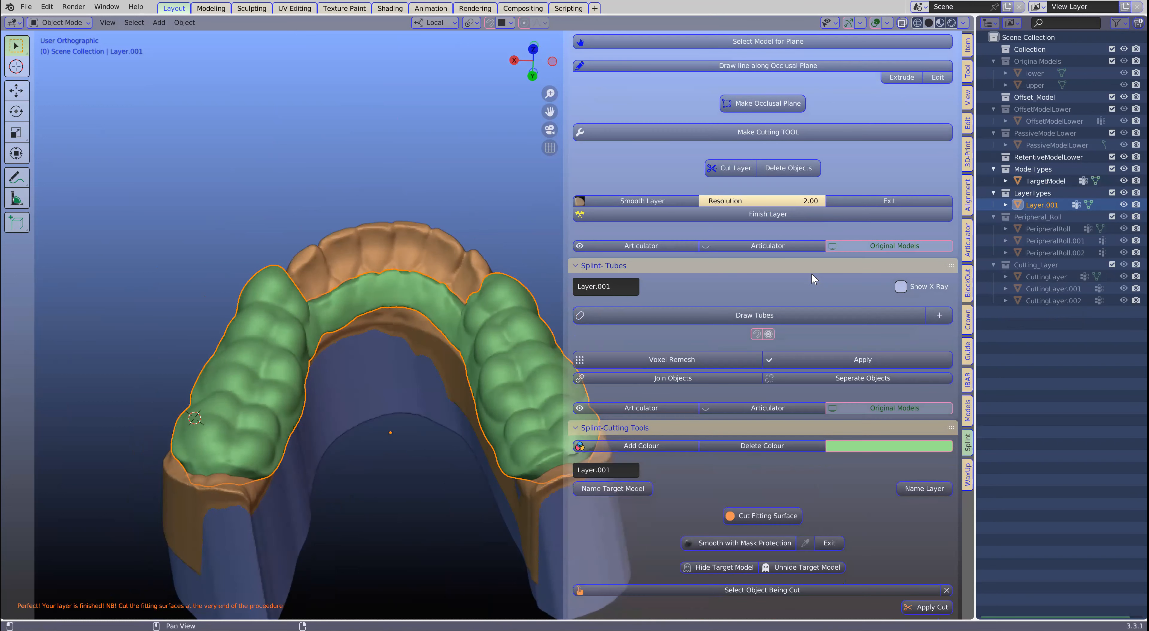
scroll(812, 275, down, 8)
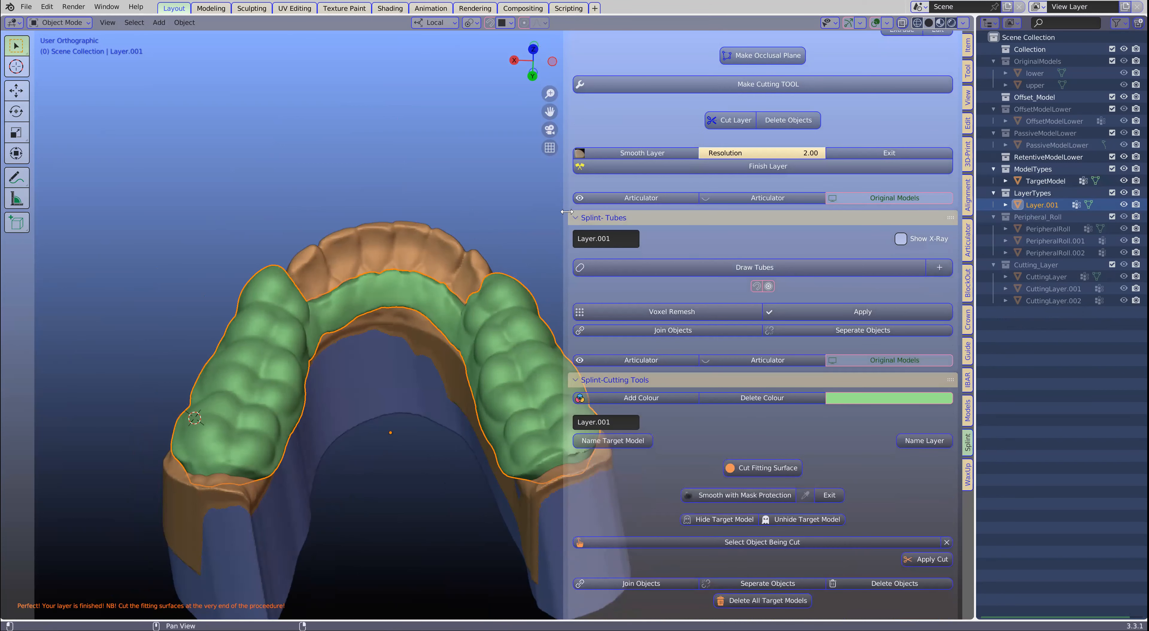
ctrl+click(579, 217)
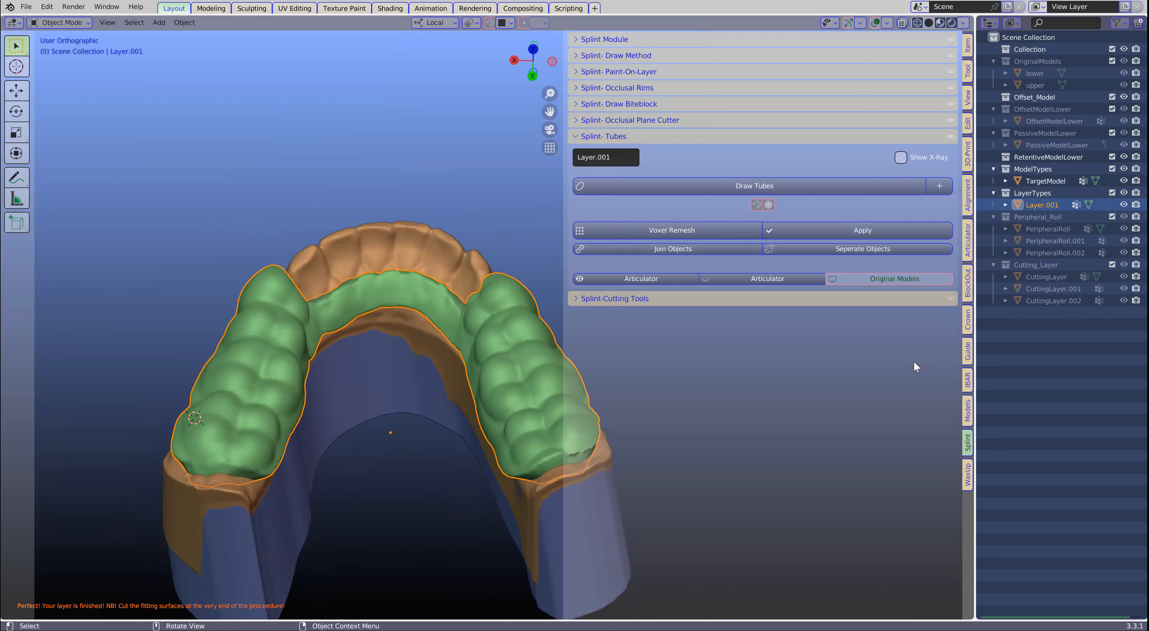
middle_drag(411, 335, 420, 273)
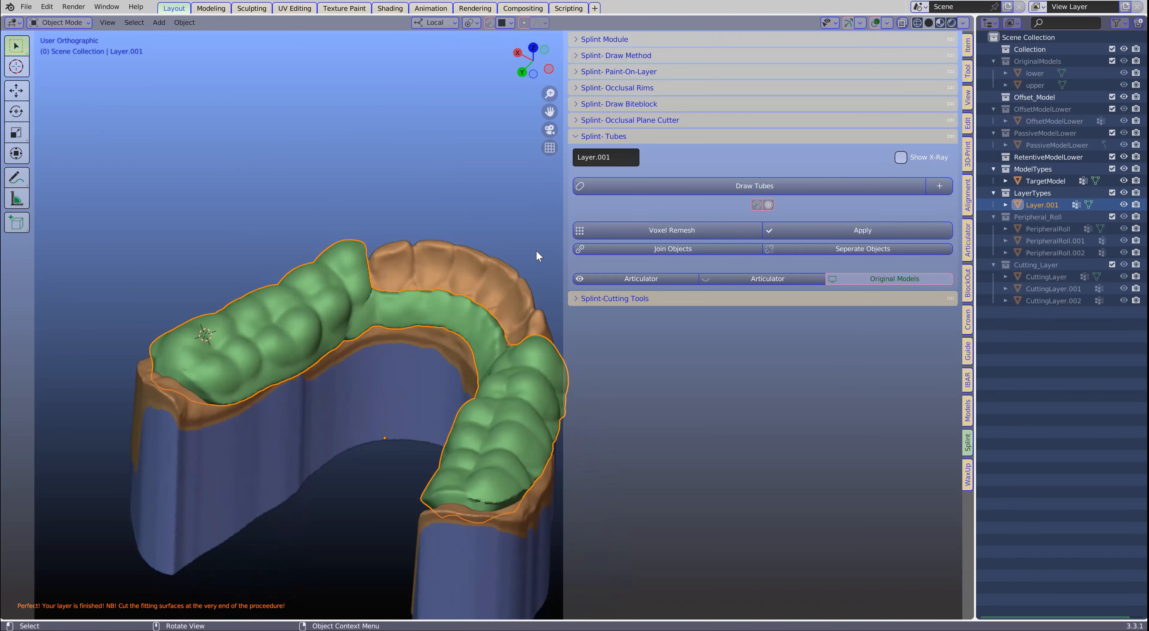
click(677, 227)
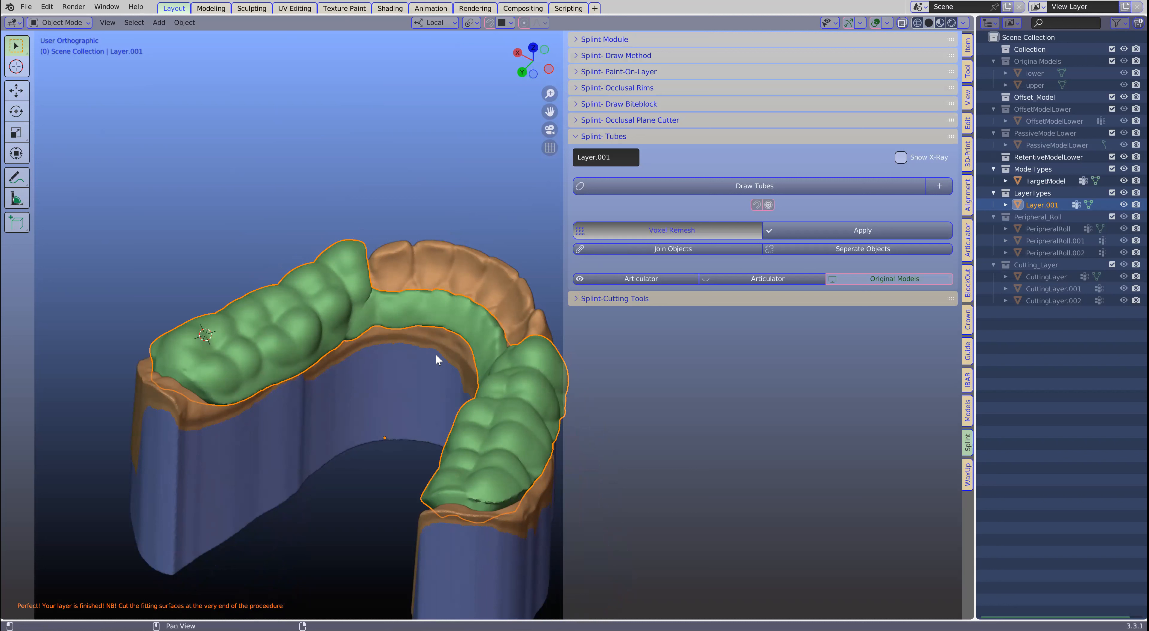
- Try a finer voxel size of 0.1 mm and examine the remesh preview where the front band meets the posterior layers
scroll(342, 283, up, 2)
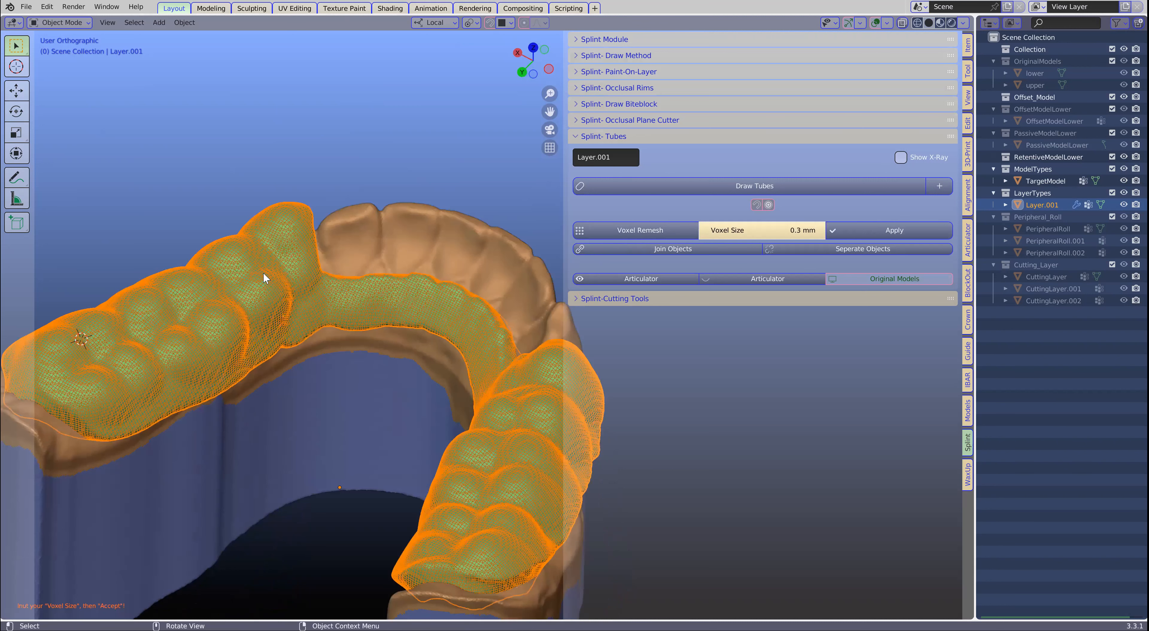
middle_drag(472, 369, 526, 348)
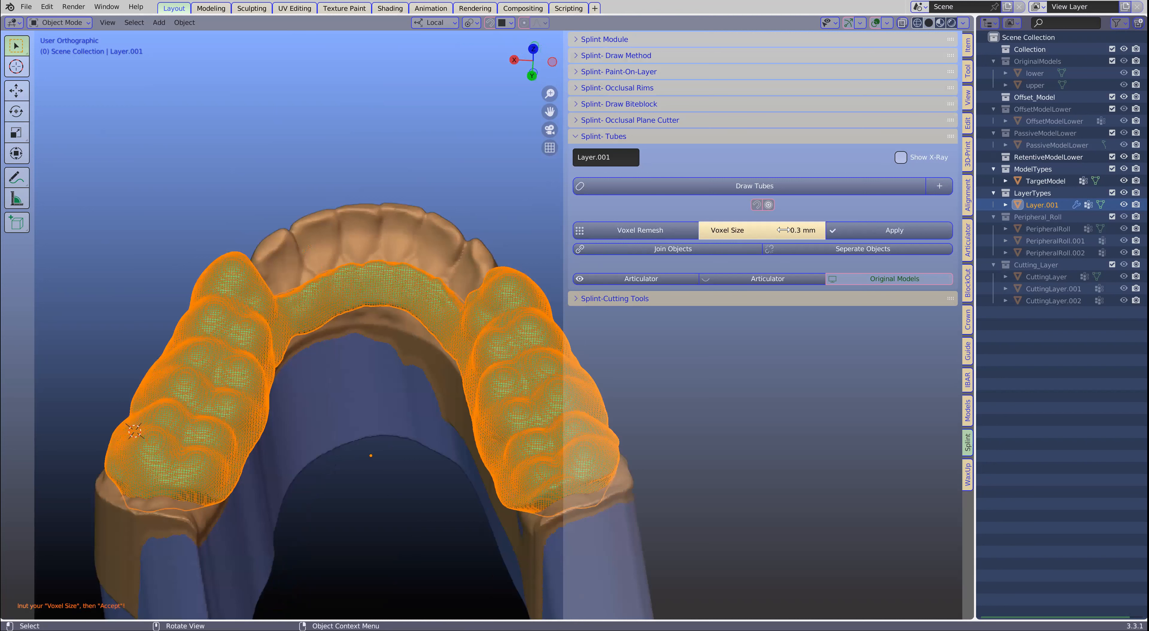
scroll(783, 230, up, 1)
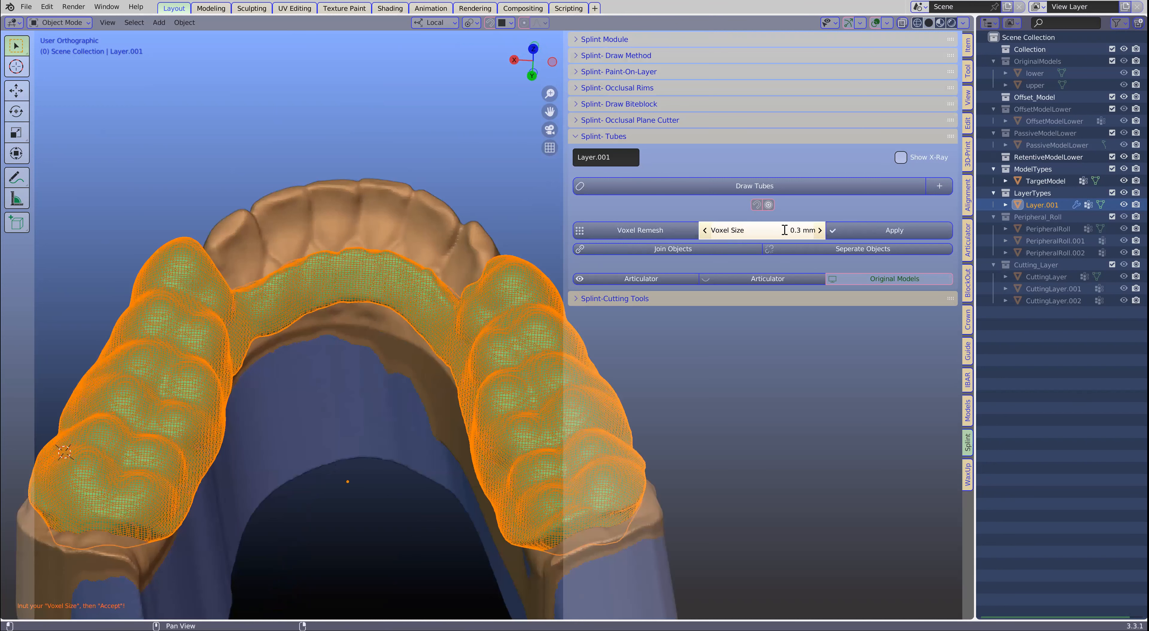
click(783, 230)
text(0.1)
key(Return)
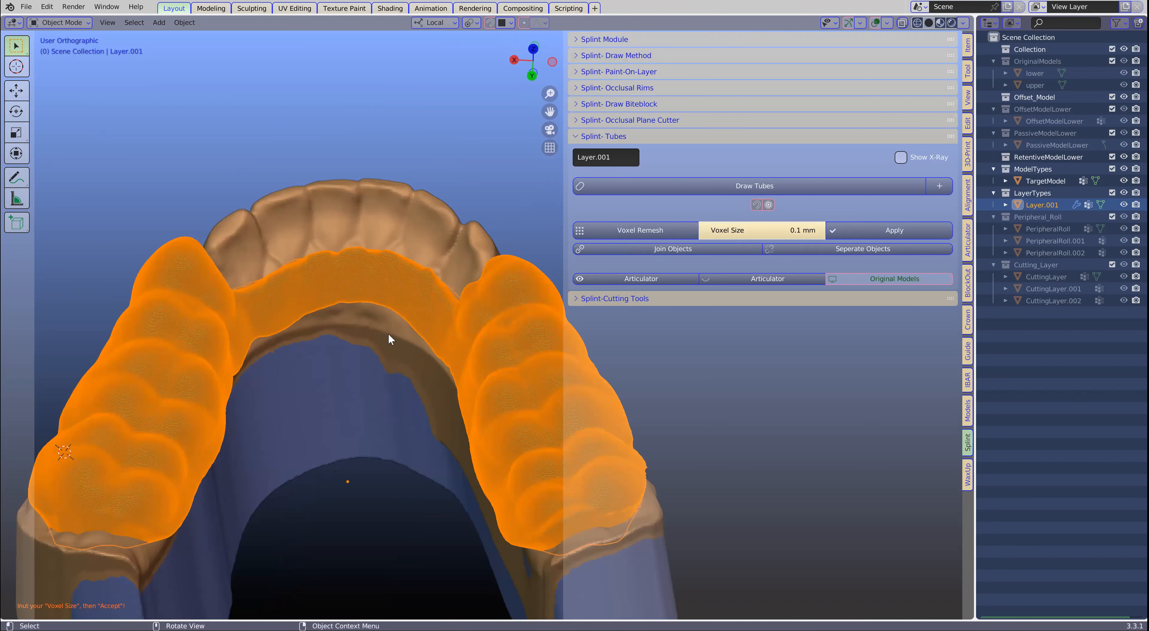
scroll(379, 350, up, 3)
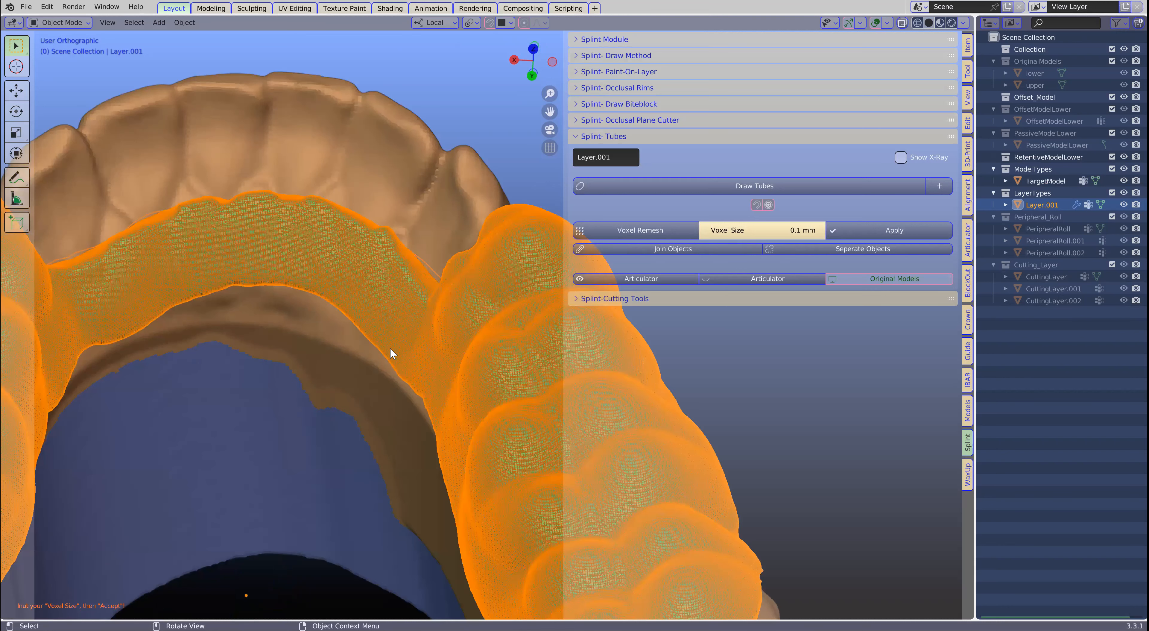
scroll(390, 353, down, 3)
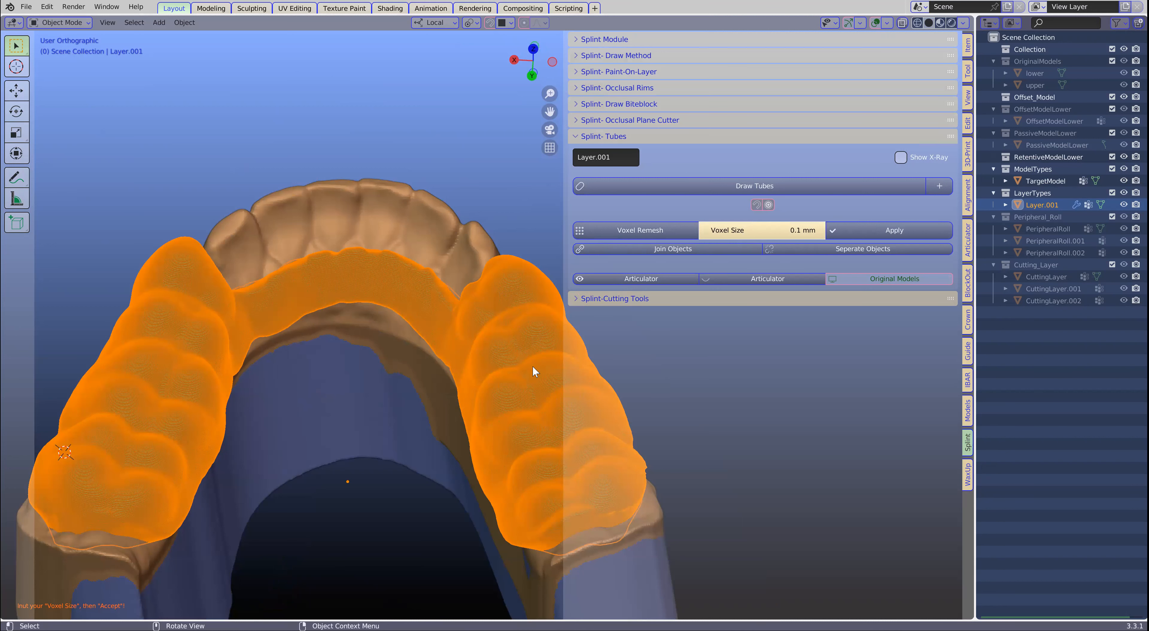
scroll(202, 383, down, 1)
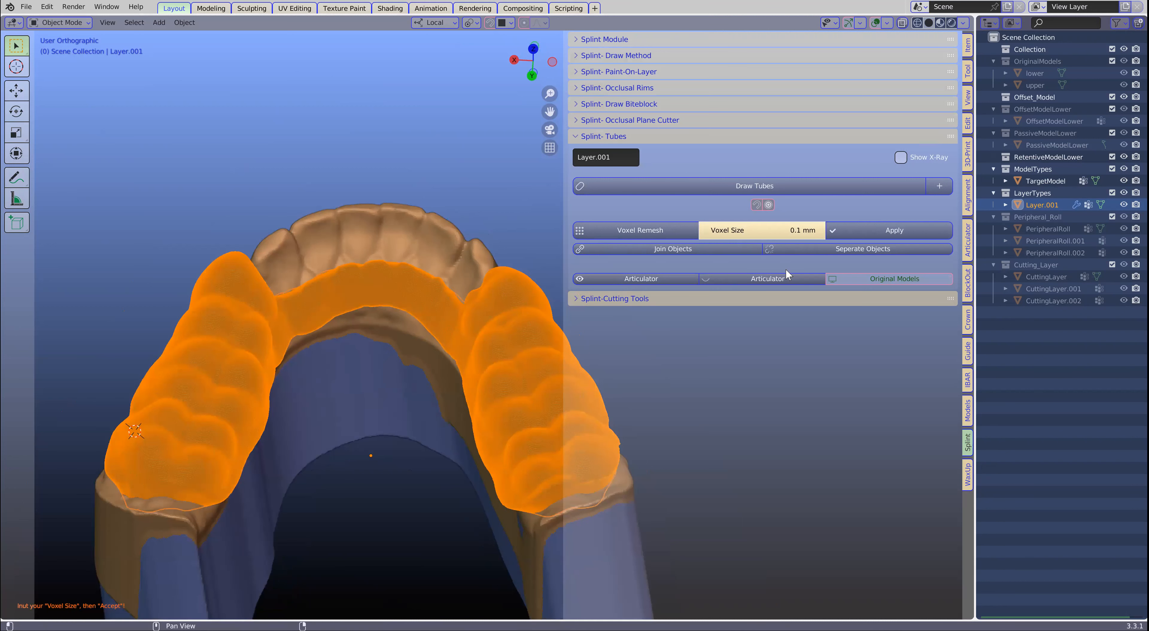
middle_drag(384, 365, 383, 361)
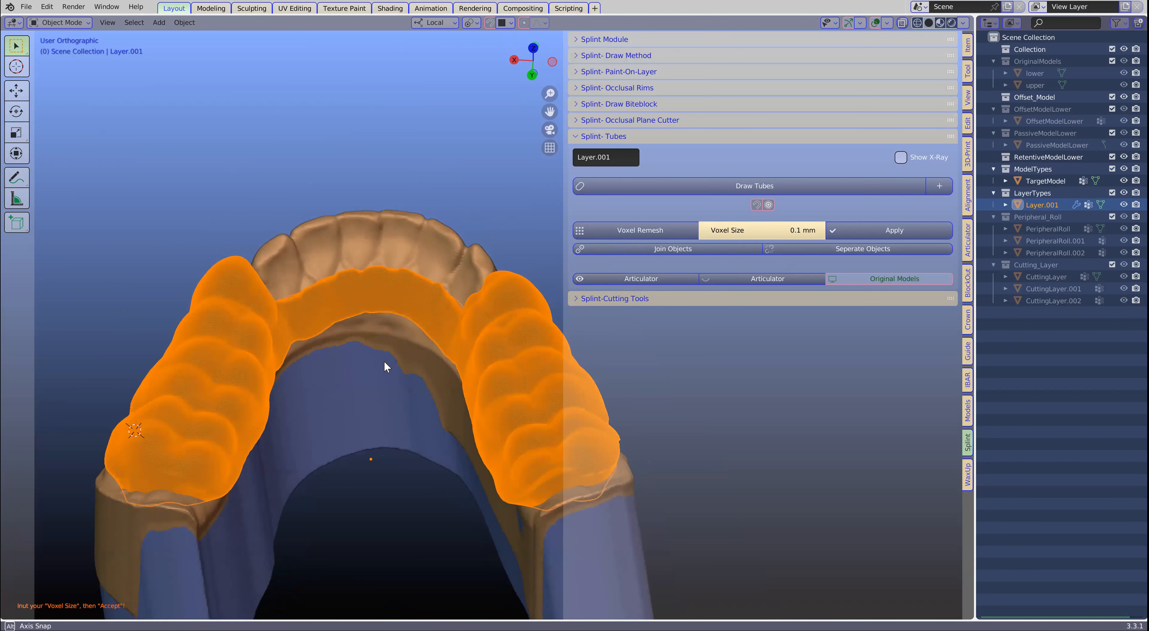
scroll(435, 357, up, 1)
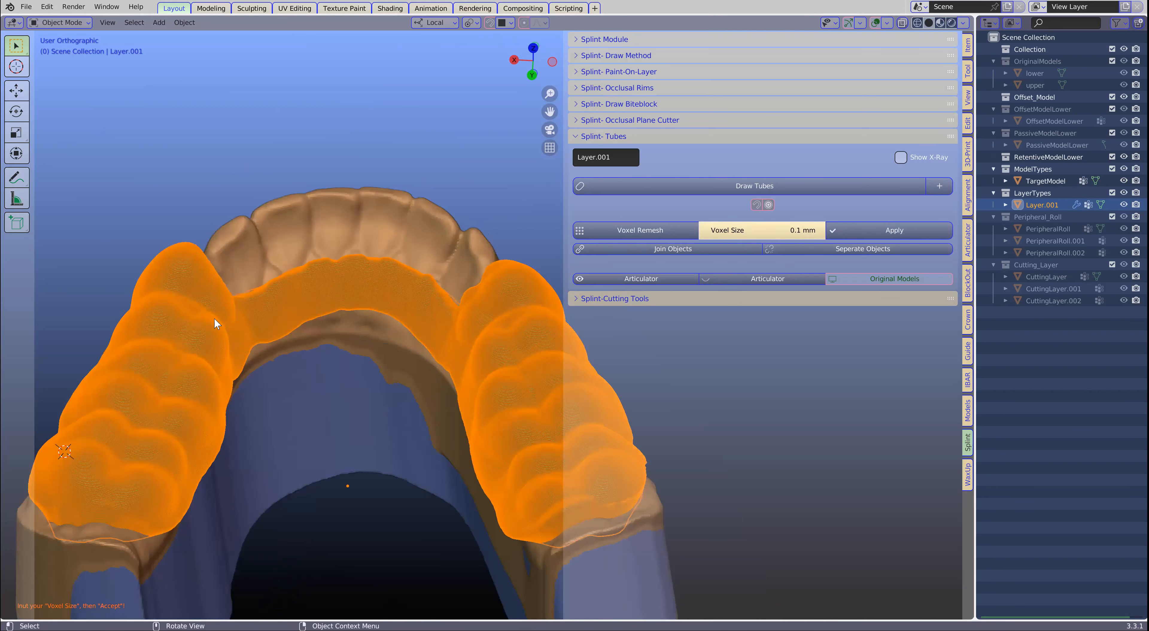
scroll(514, 293, down, 2)
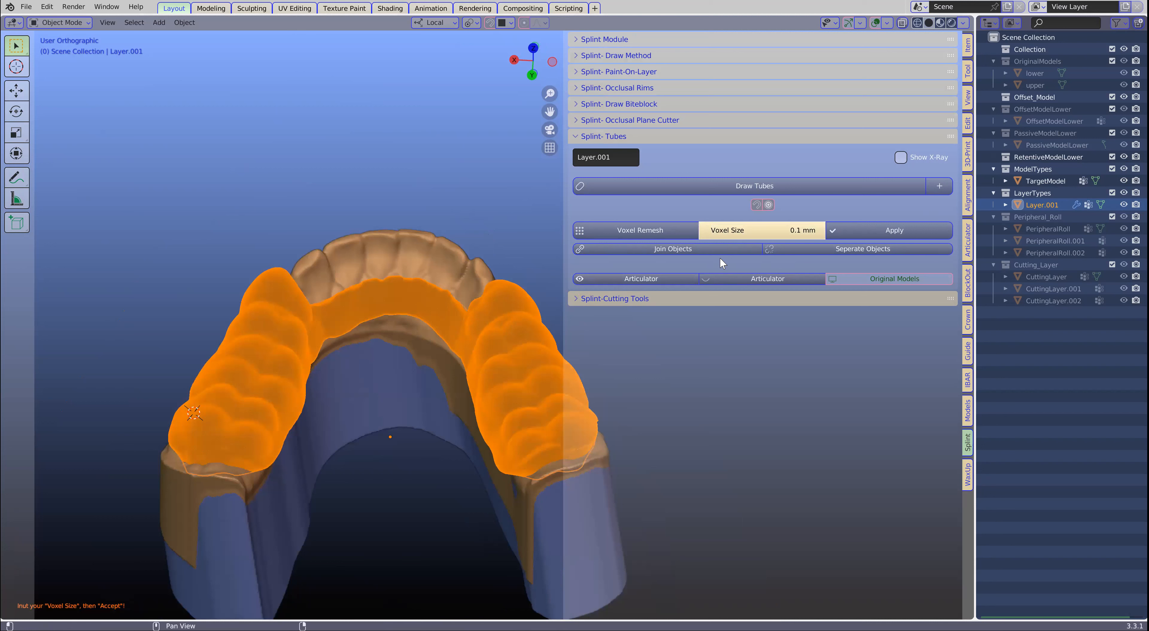
- Set the voxel size to 0.3 mm and apply the remesh to the joined splint layer
click(767, 232)
text(0.3)
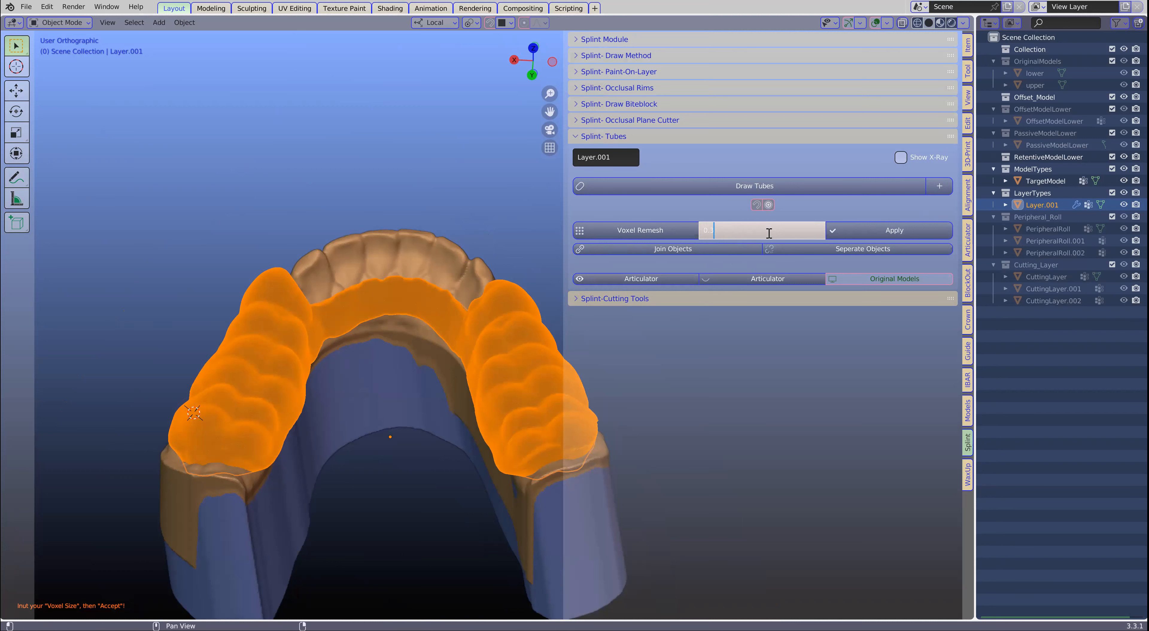
key(Return)
click(878, 230)
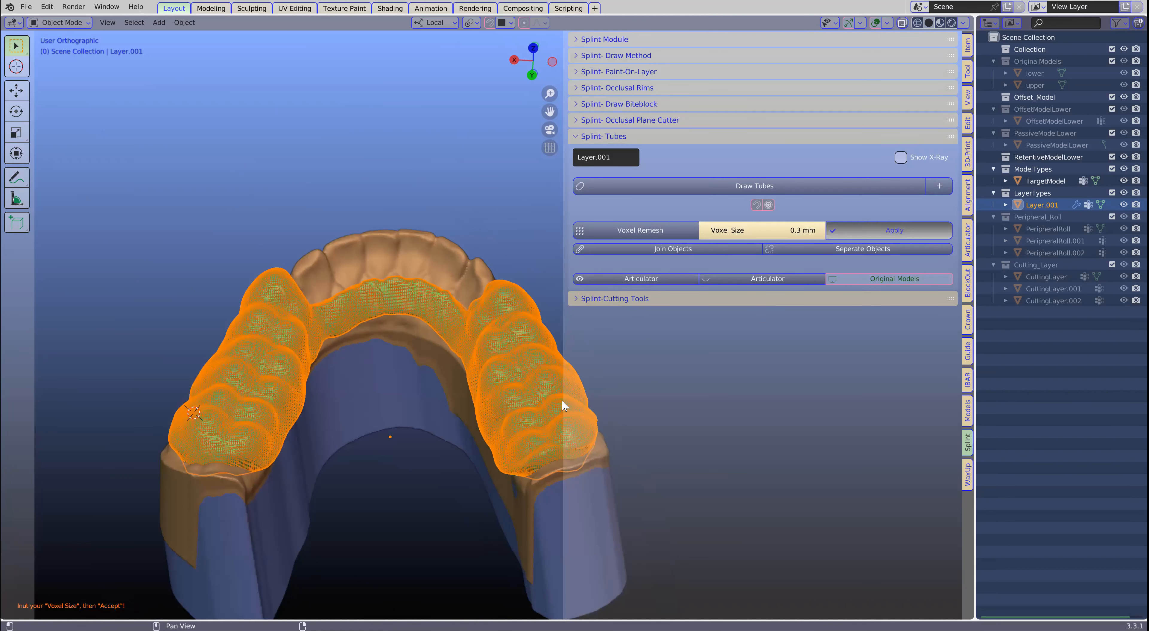
middle_drag(471, 419, 489, 391)
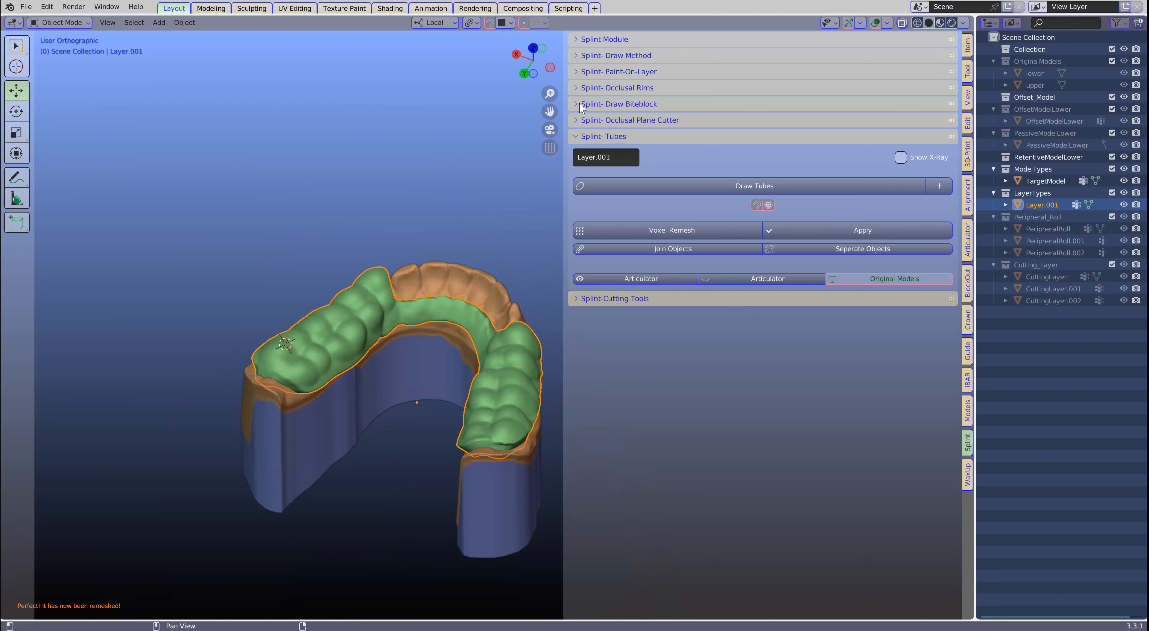
- Smooth the borders of the remeshed layer with Smooth Layer on the cheek and tongue sides, and exit smoothing
click(578, 75)
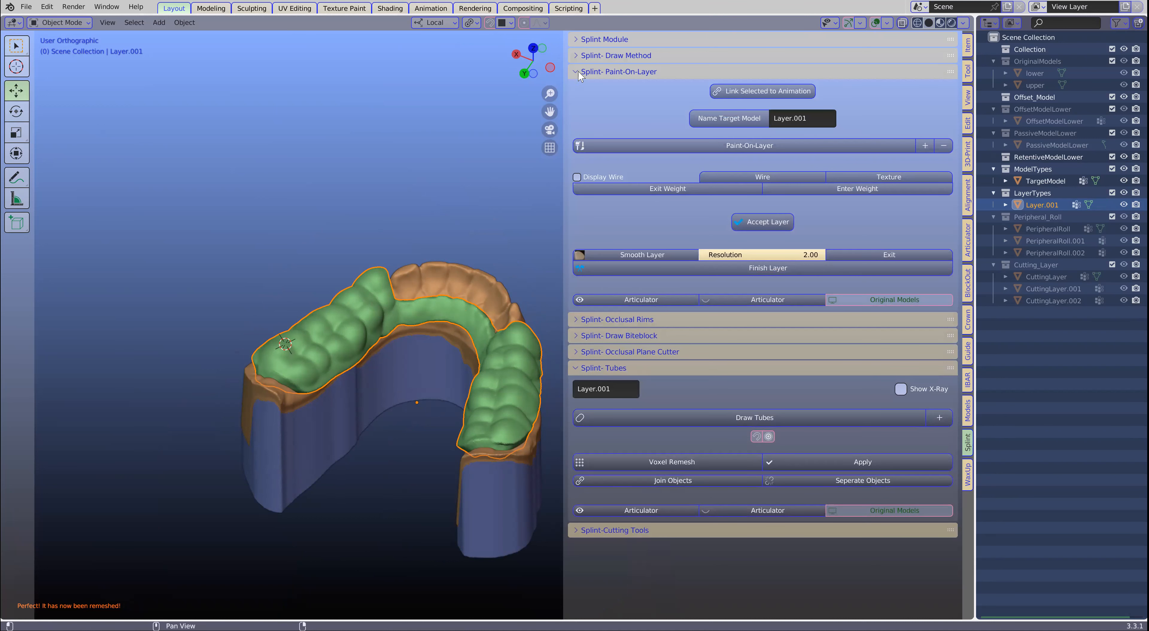
click(641, 254)
middle_drag(365, 311, 321, 258)
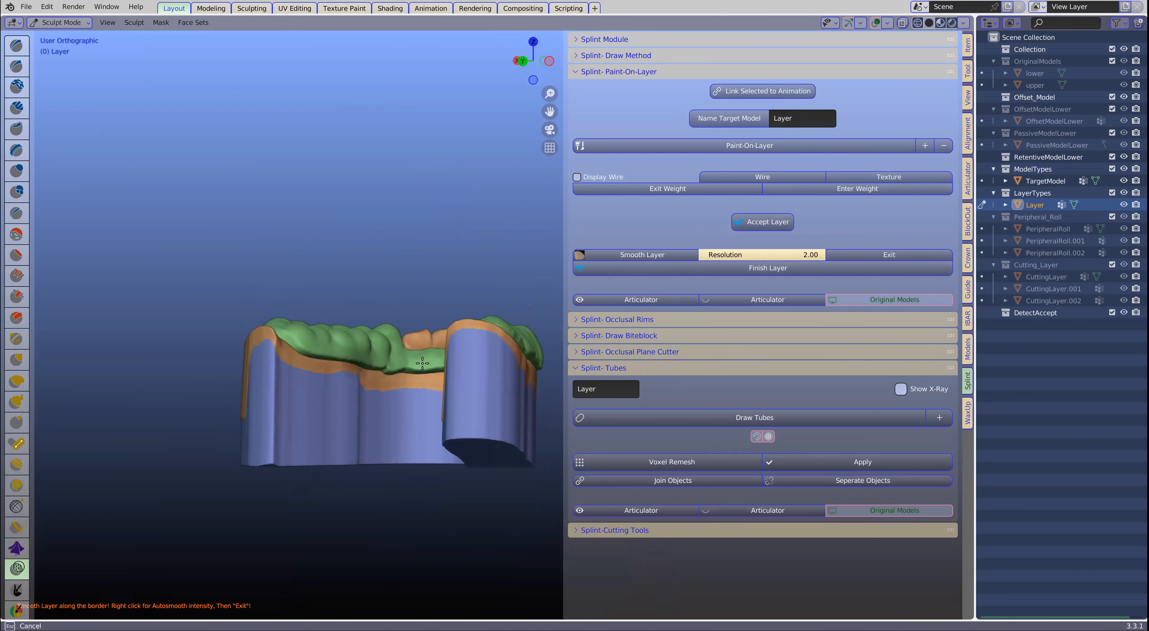
middle_drag(494, 346, 409, 328)
mouse_move(491, 376)
mouse_down()
mouse_move(476, 350)
mouse_move(409, 322)
mouse_move(472, 333)
mouse_up()
middle_drag(327, 350, 333, 393)
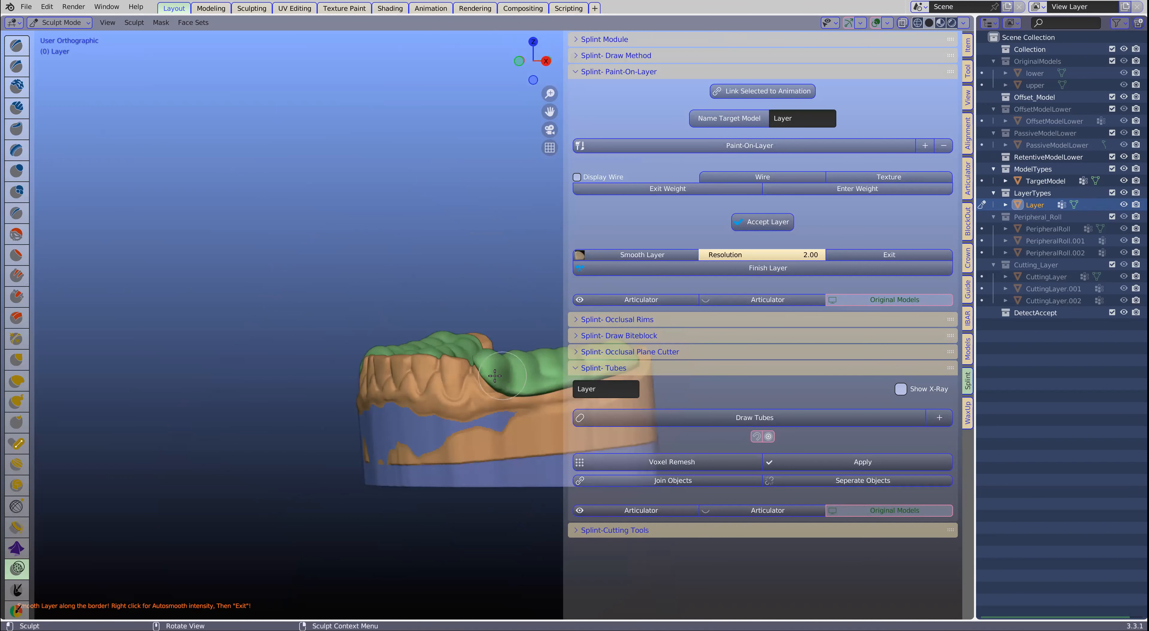
middle_drag(502, 375, 323, 413)
mouse_move(469, 404)
middle_down()
mouse_move(434, 431)
mouse_move(531, 423)
middle_up()
mouse_move(317, 462)
middle_down()
mouse_move(312, 402)
mouse_move(268, 473)
middle_up()
mouse_move(308, 407)
mouse_down()
mouse_move(280, 491)
mouse_move(316, 406)
mouse_up()
middle_drag(317, 406, 231, 308)
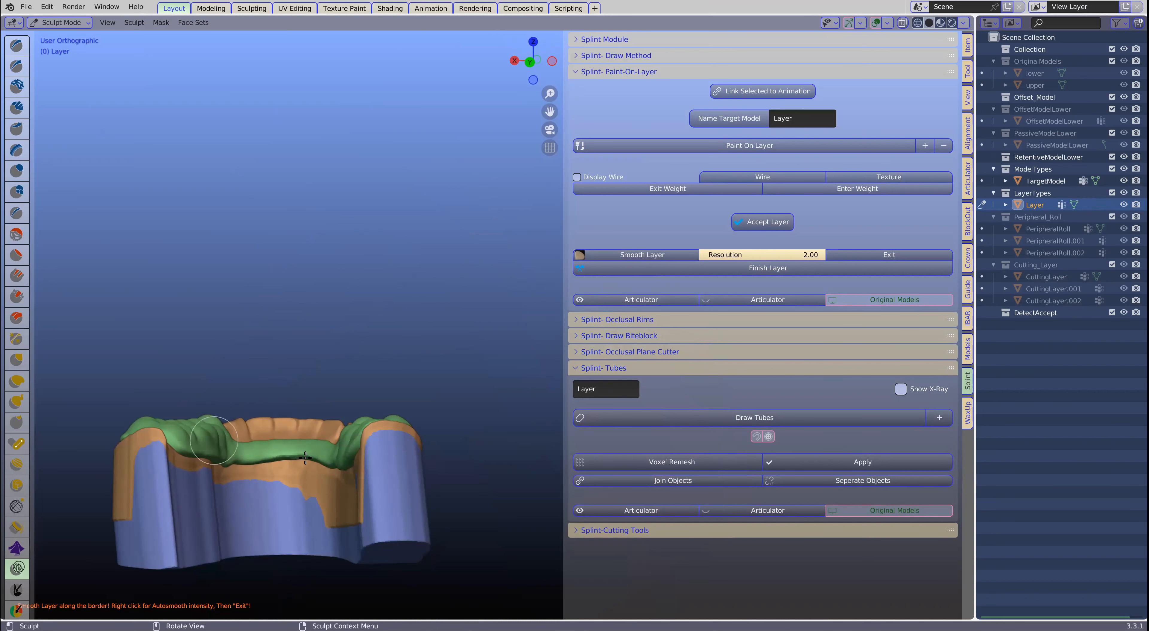
middle_drag(208, 438, 443, 453)
shift+middle_drag(250, 471, 339, 392)
scroll(470, 365, up, 2)
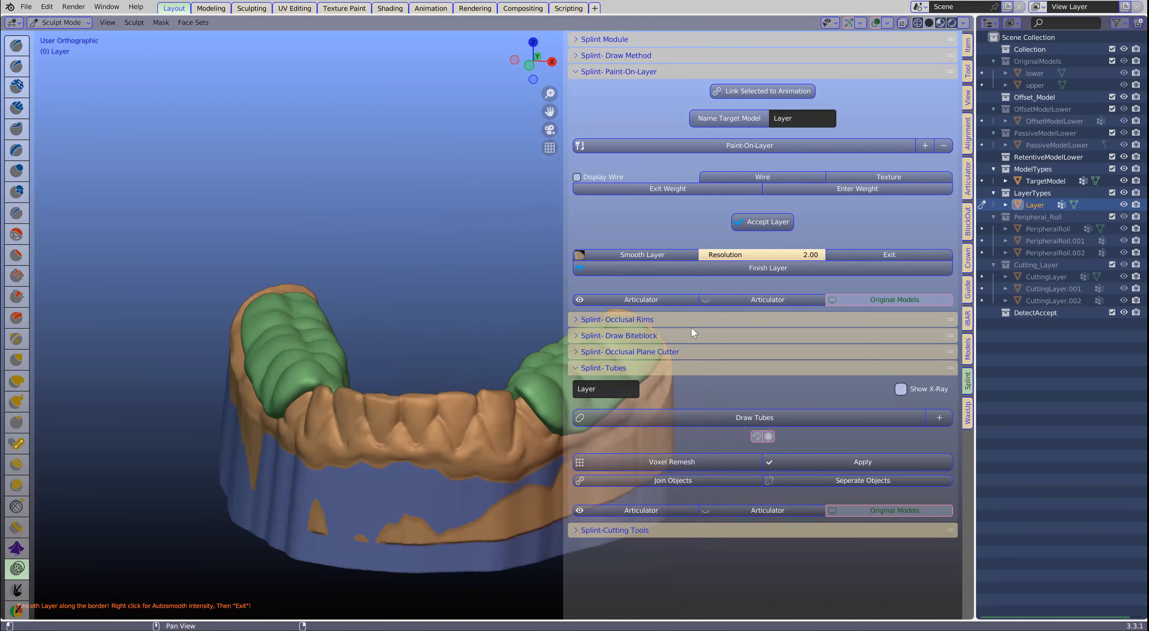
click(885, 254)
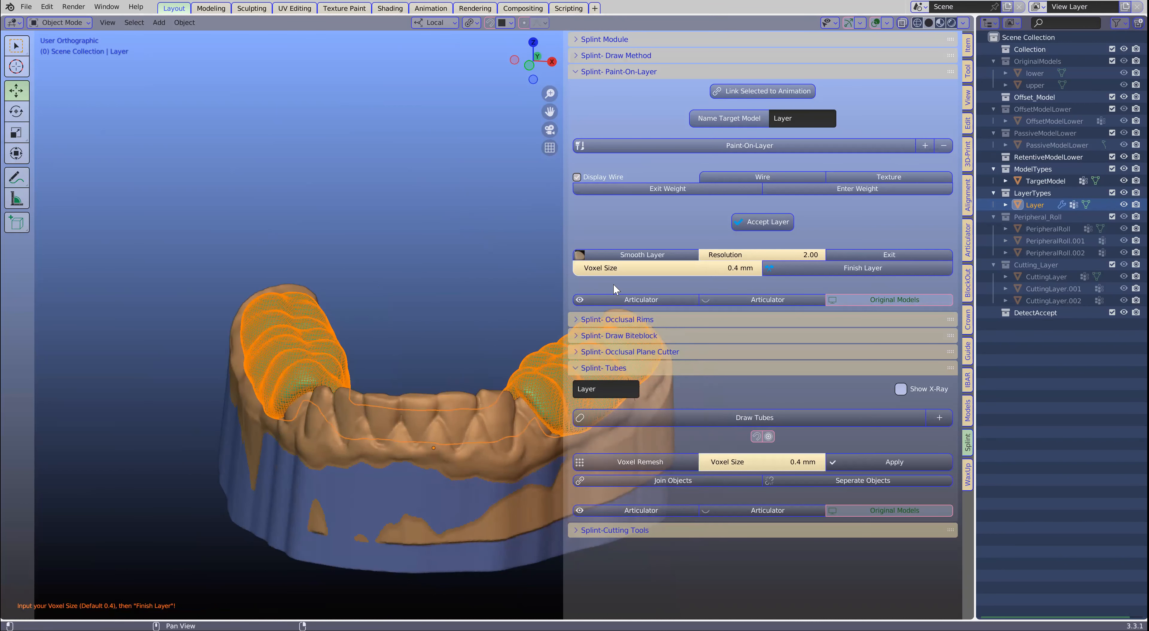
- Set the voxel size to 0.3 mm and finish the smoothed splint layer
click(712, 268)
text(0)
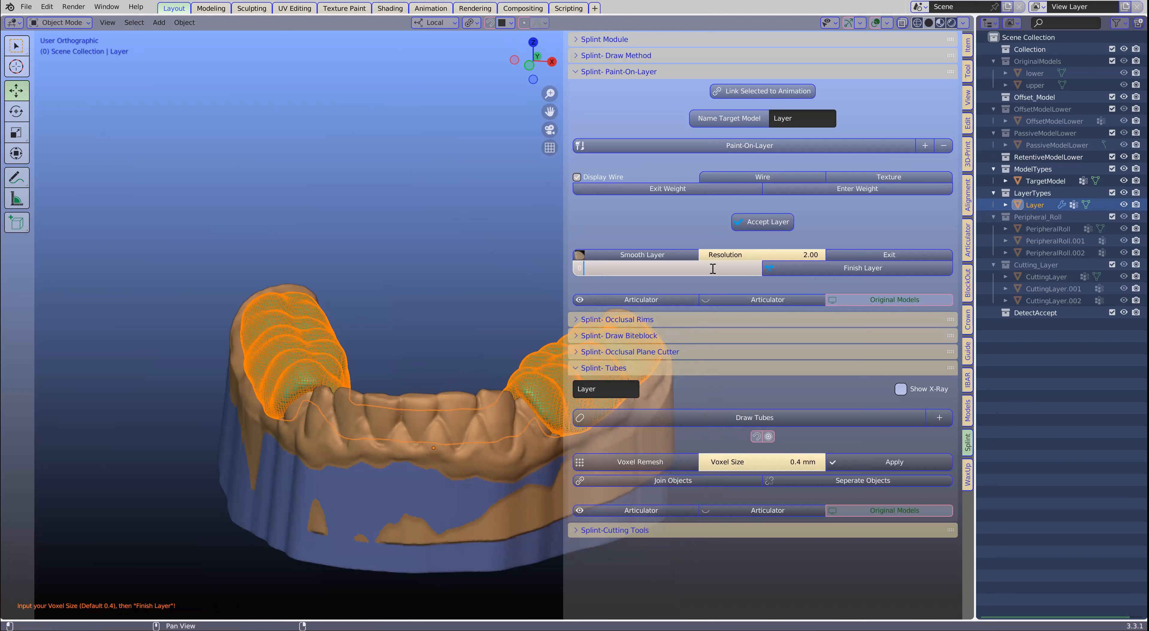
text(.3)
key(Return)
click(828, 269)
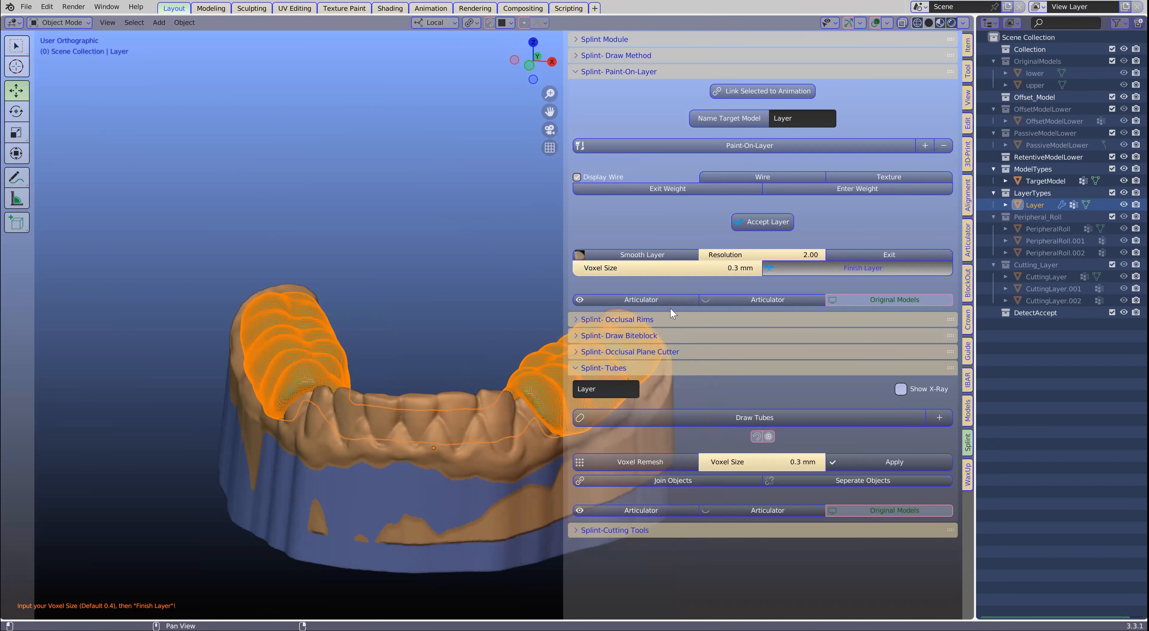
- In Edit Mode, pull the front cheek-side border of the posterior layer about 3 mm down and forward with enlarged proportional editing
middle_drag(418, 379, 475, 352)
shift+middle_drag(472, 410, 448, 391)
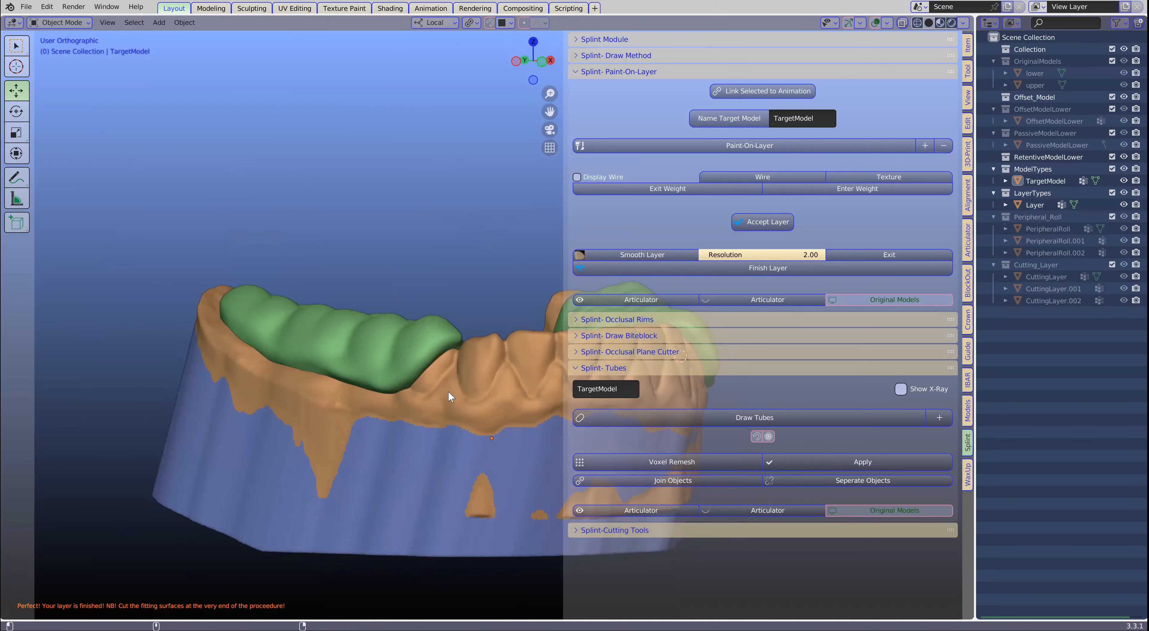
scroll(383, 361, up, 2)
click(385, 361)
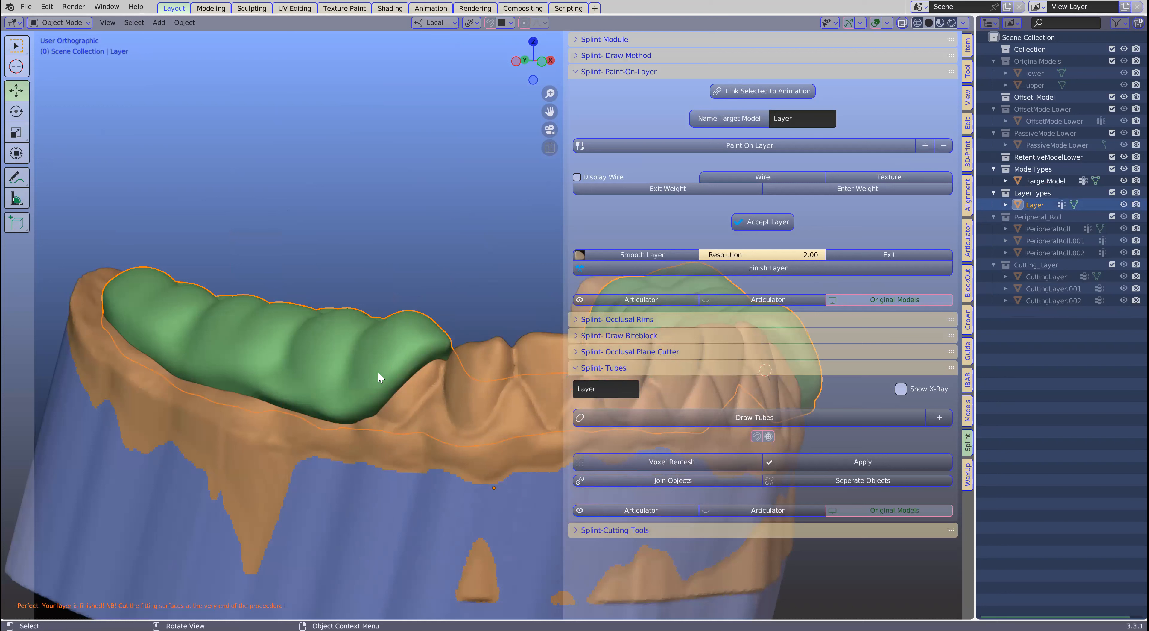
key(Tab)
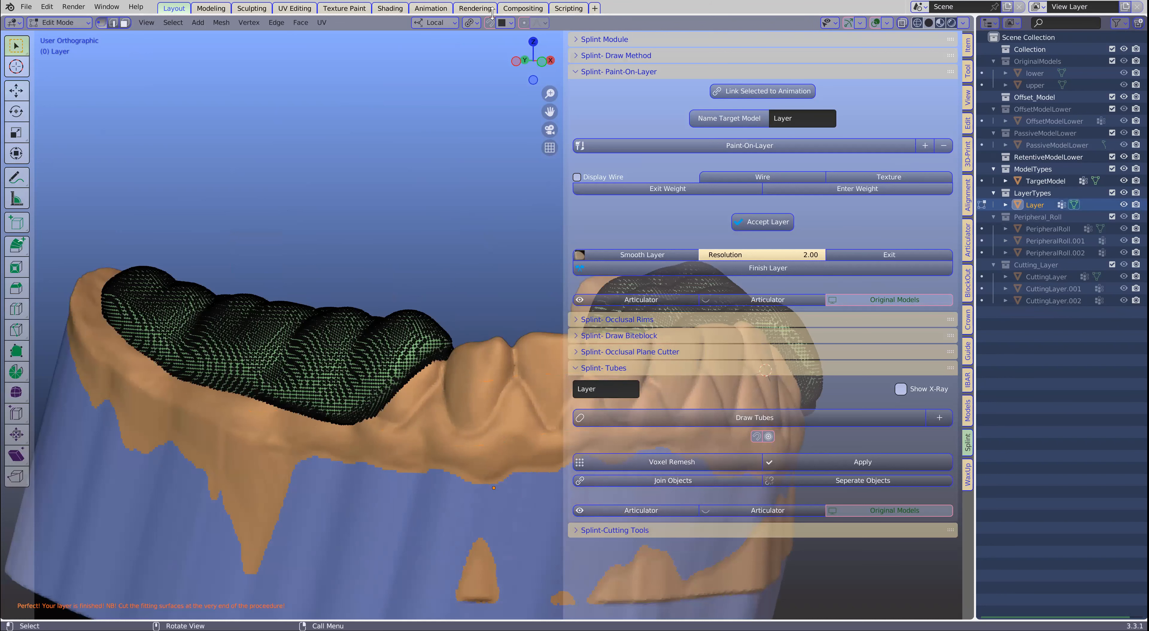
click(525, 24)
key(g)
scroll(400, 392, down, 15)
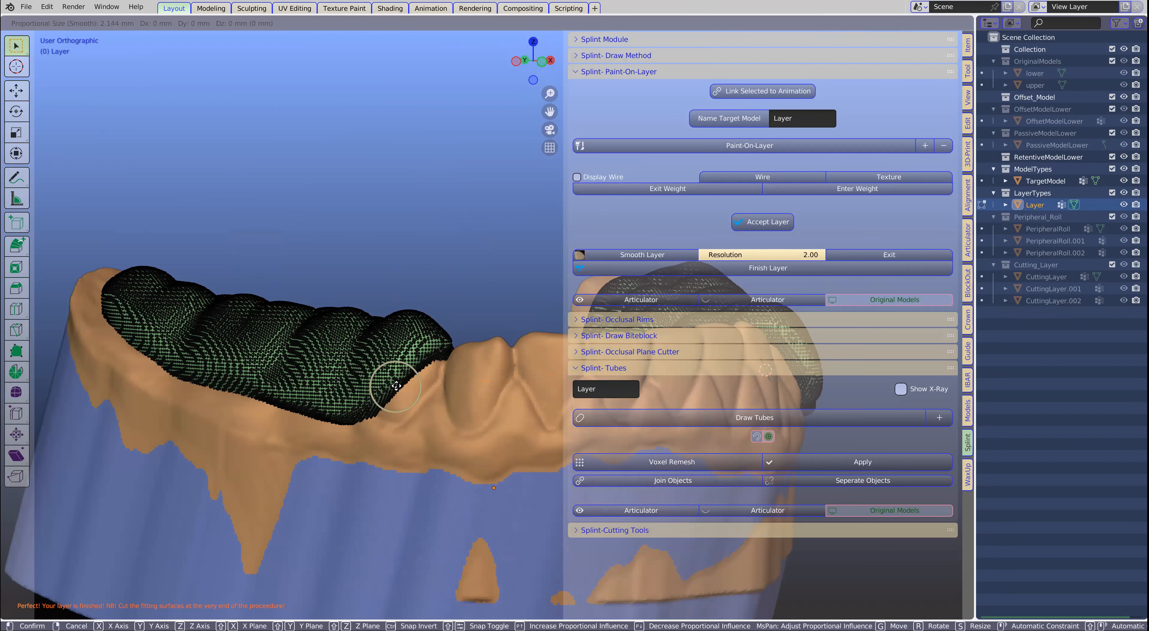
scroll(404, 399, down, 3)
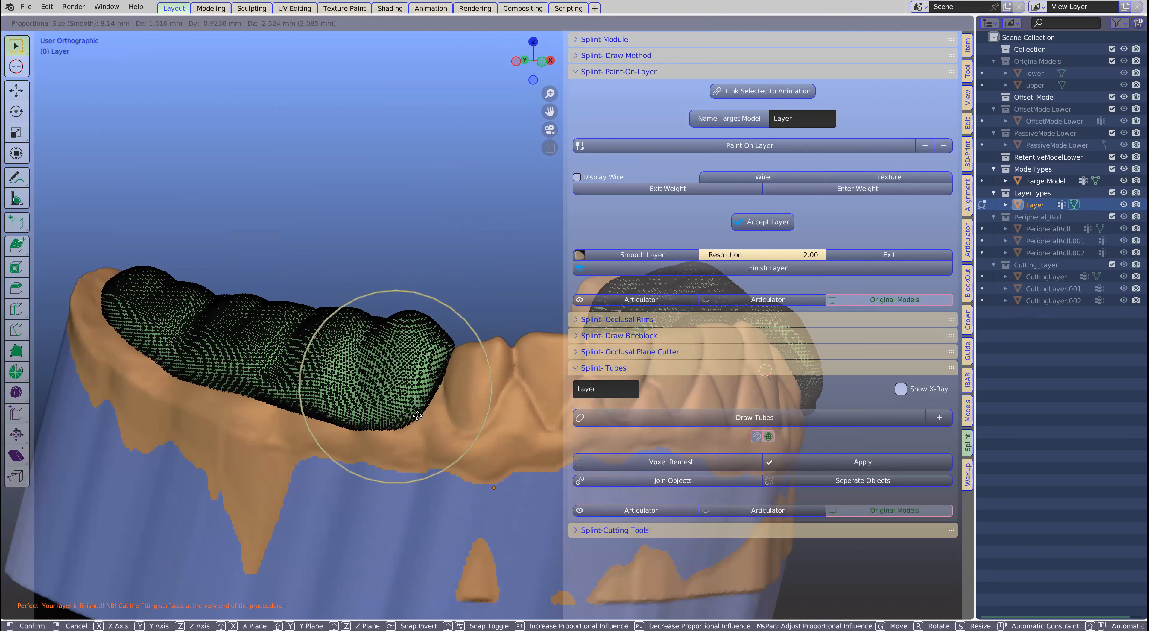
click(417, 415)
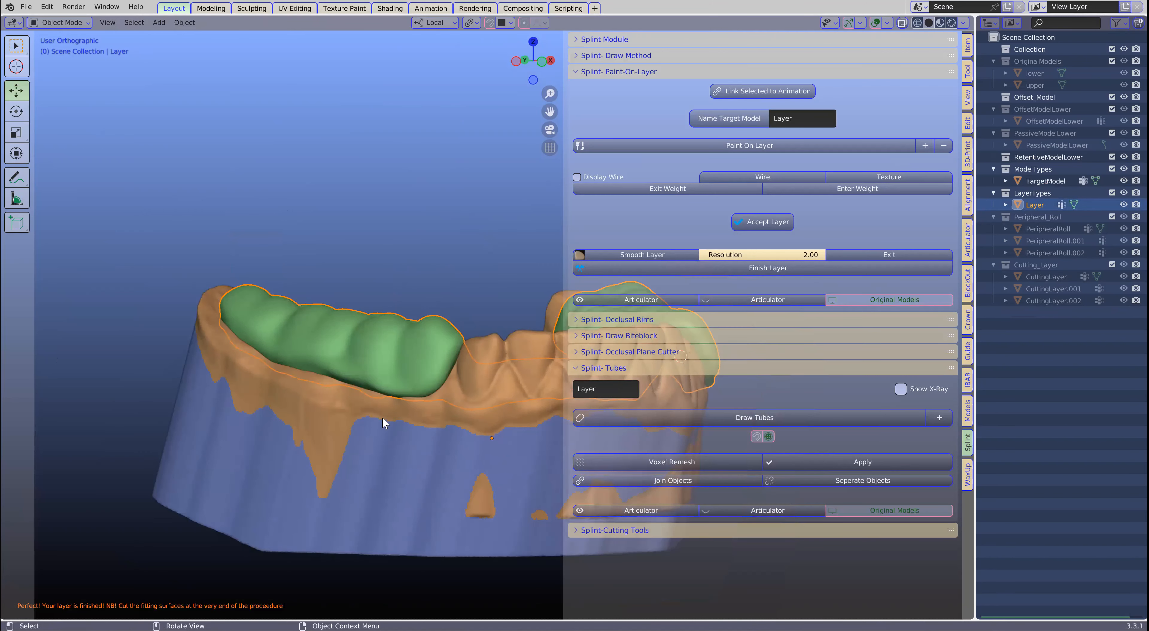
- Check the reshaped posterior border from the cheek side and front, and deselect the splint layer
middle_drag(383, 416, 401, 398)
scroll(388, 397, up, 2)
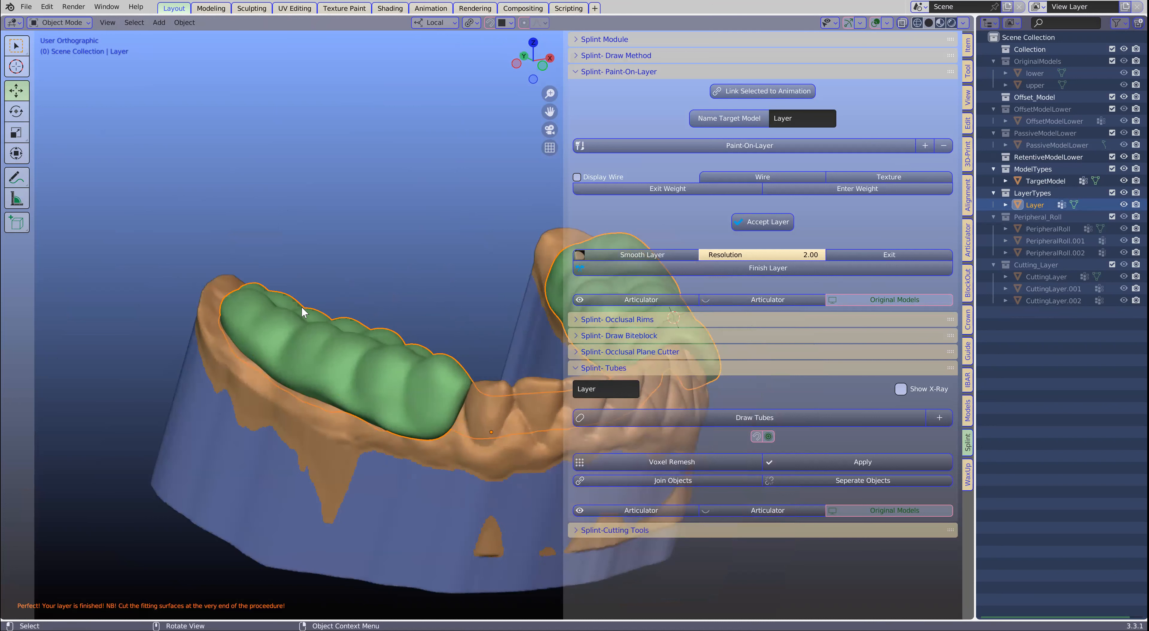
scroll(407, 327, down, 2)
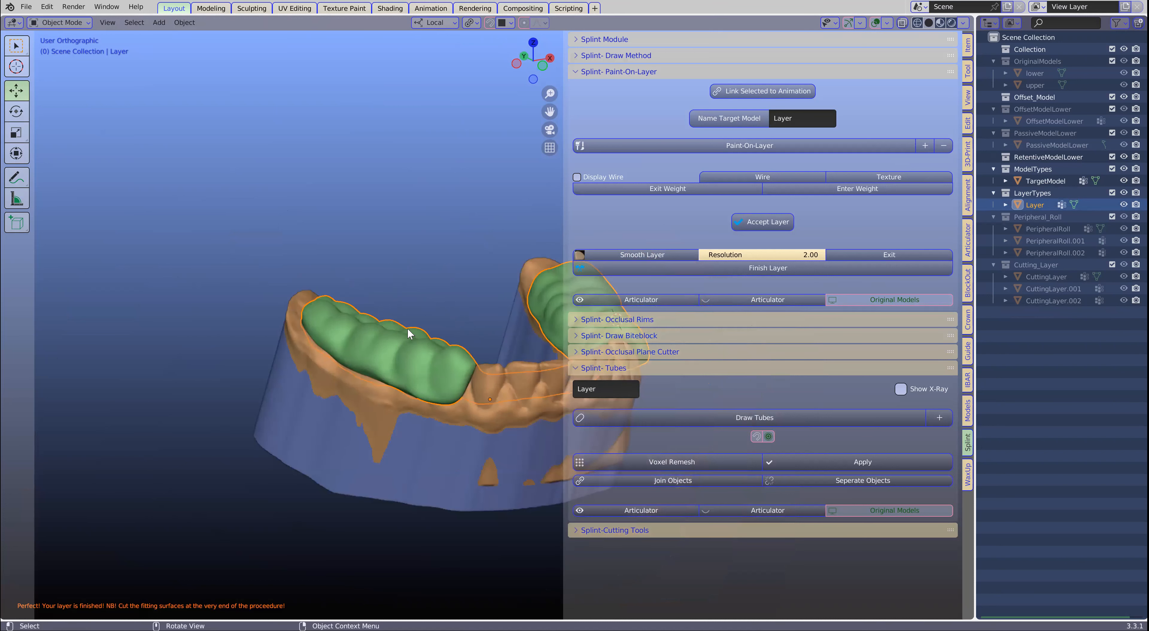
shift+middle_drag(407, 328, 304, 338)
click(348, 248)
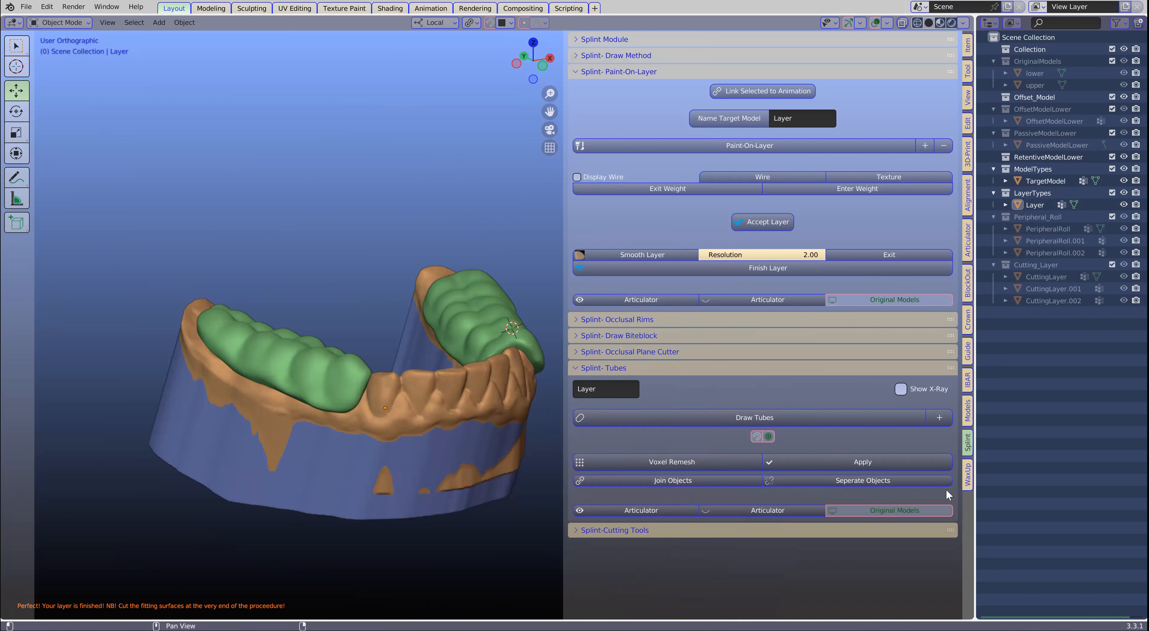
- Add viewport display toggles to the outliner and enable the OriginalModels collection in the viewport
click(891, 510)
click(891, 509)
click(891, 508)
click(891, 509)
click(891, 510)
click(891, 510)
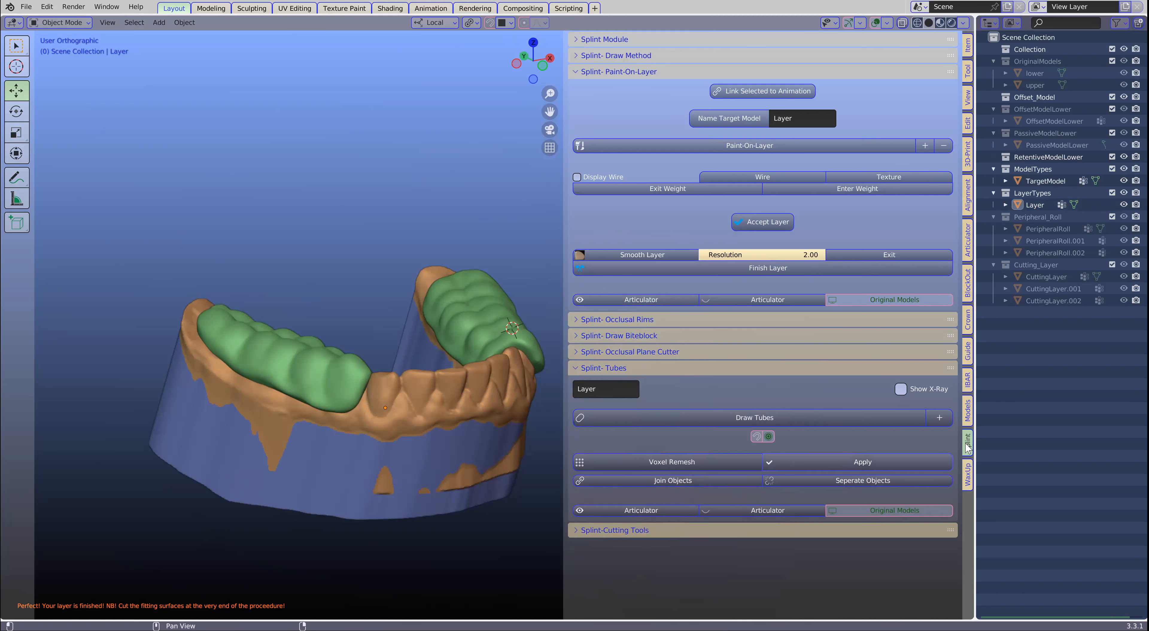
drag(974, 471, 819, 470)
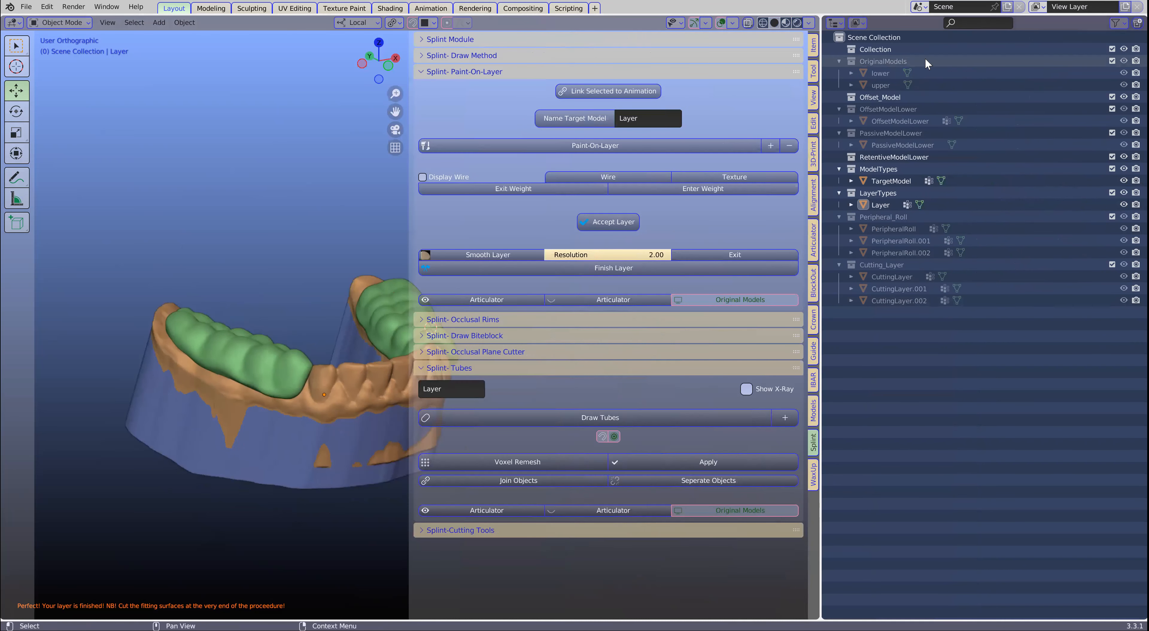
click(1117, 23)
click(1061, 61)
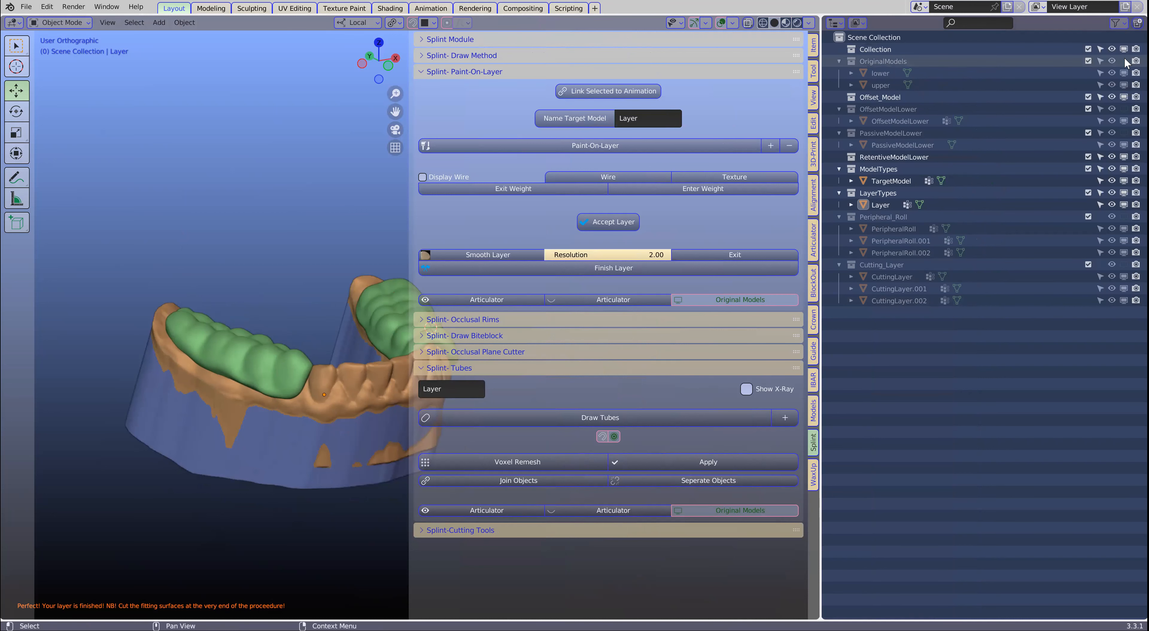
click(1124, 61)
click(1124, 61)
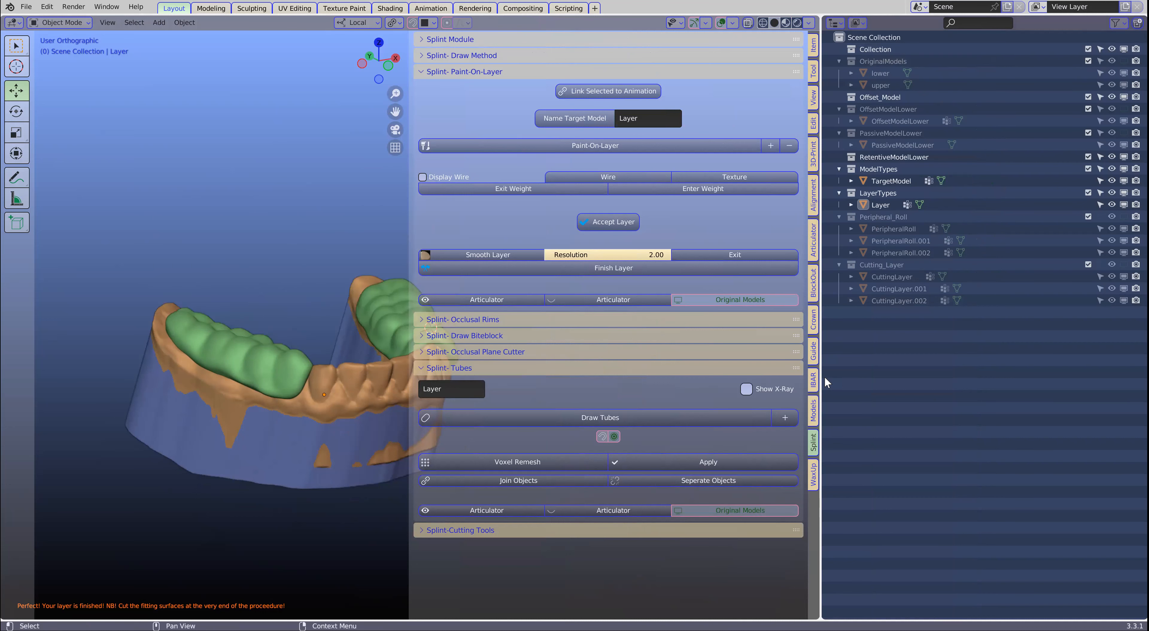
- Show the original models and inspect the gap between the upper teeth and the posterior splint layer
drag(825, 382, 994, 385)
click(920, 510)
click(920, 509)
click(920, 509)
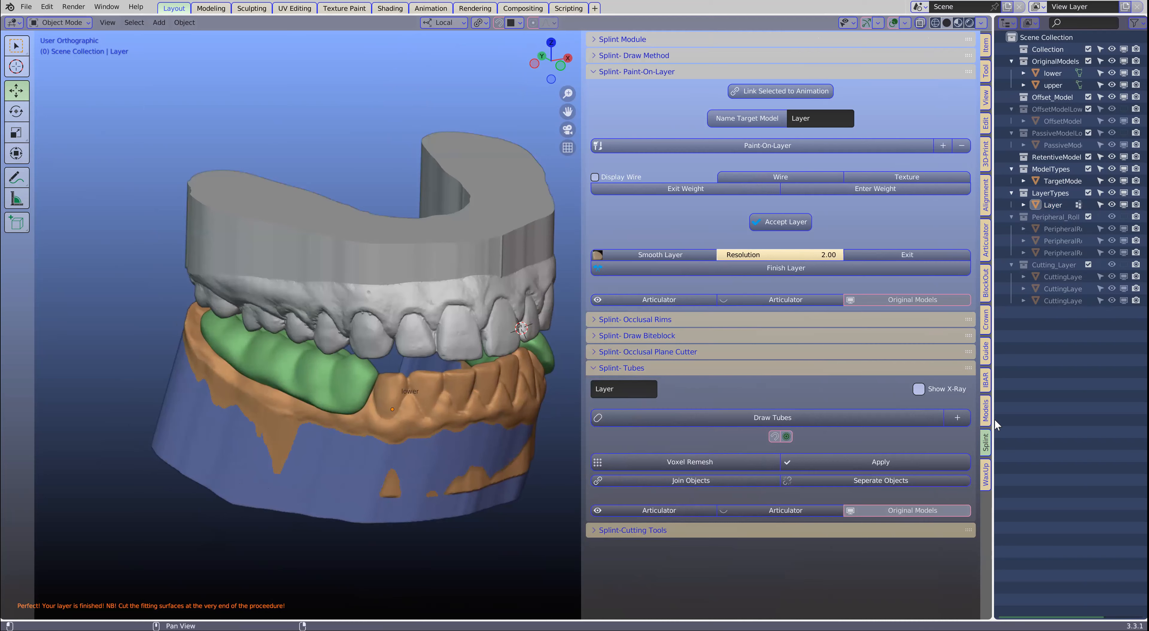
drag(990, 424, 1087, 423)
middle_drag(498, 368, 431, 374)
scroll(431, 373, up, 2)
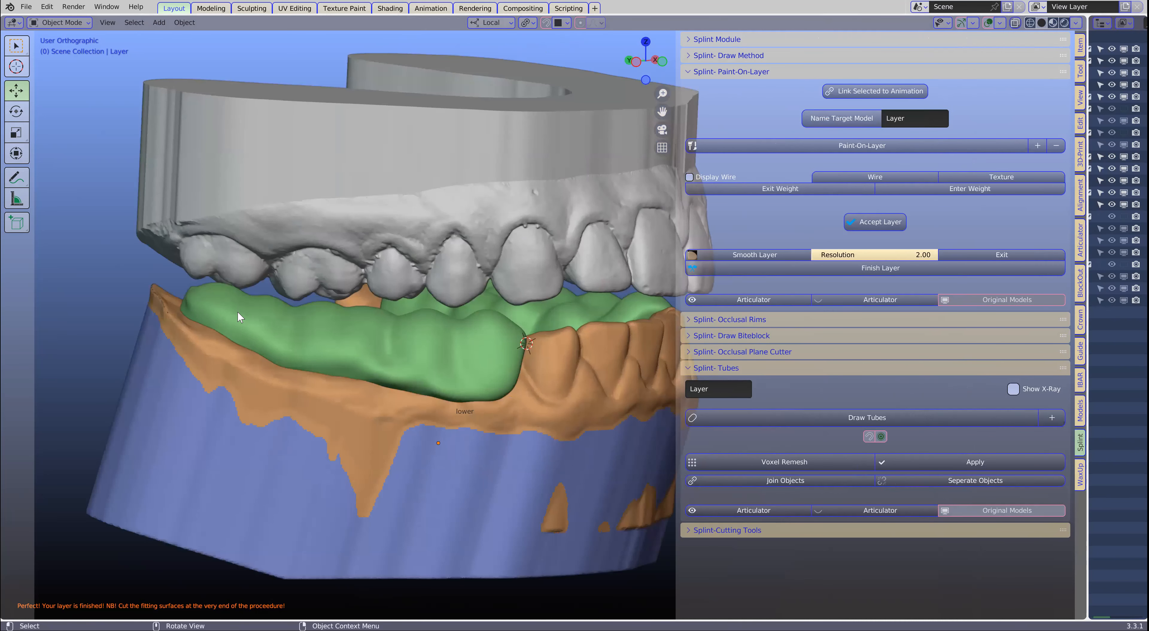
middle_drag(313, 334, 508, 307)
scroll(337, 322, down, 3)
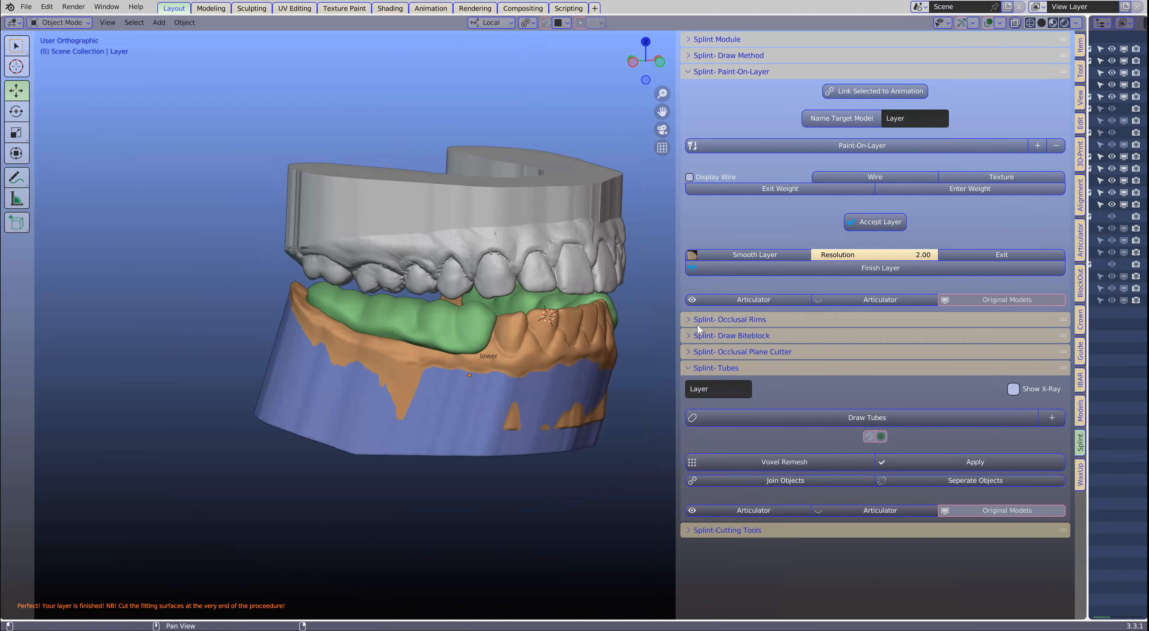
- With the Occlusal Rims tools, draw a rim outline along the cheek side of the patient's right posterior splint segment
click(688, 319)
scroll(696, 321, down, 4)
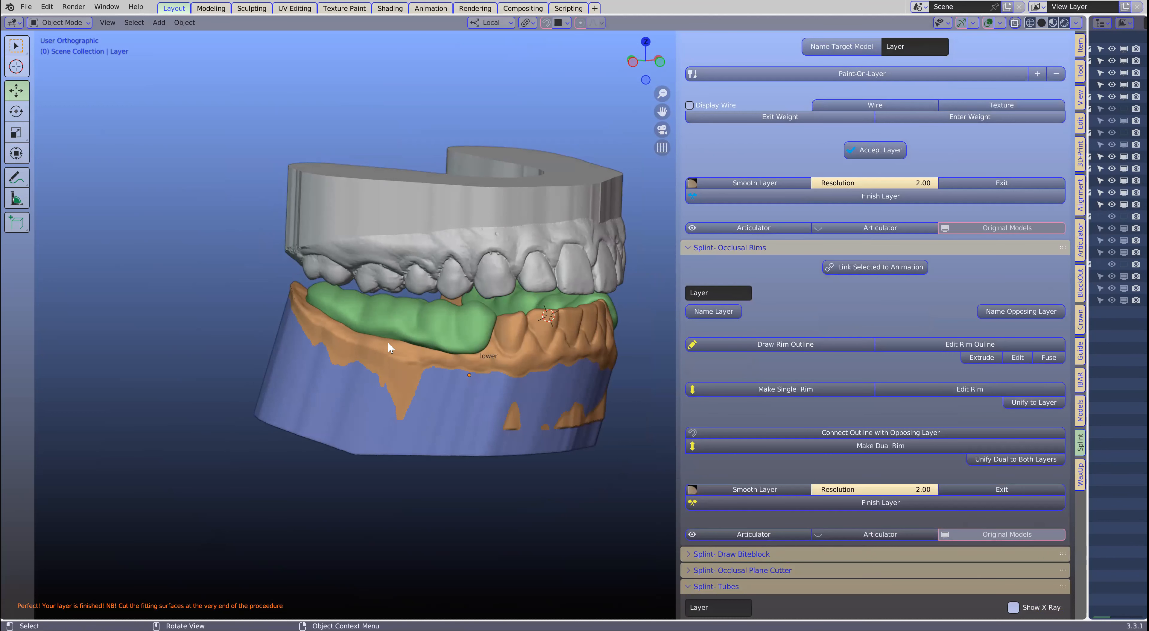
scroll(355, 326, up, 2)
click(289, 285)
middle_drag(280, 313, 292, 326)
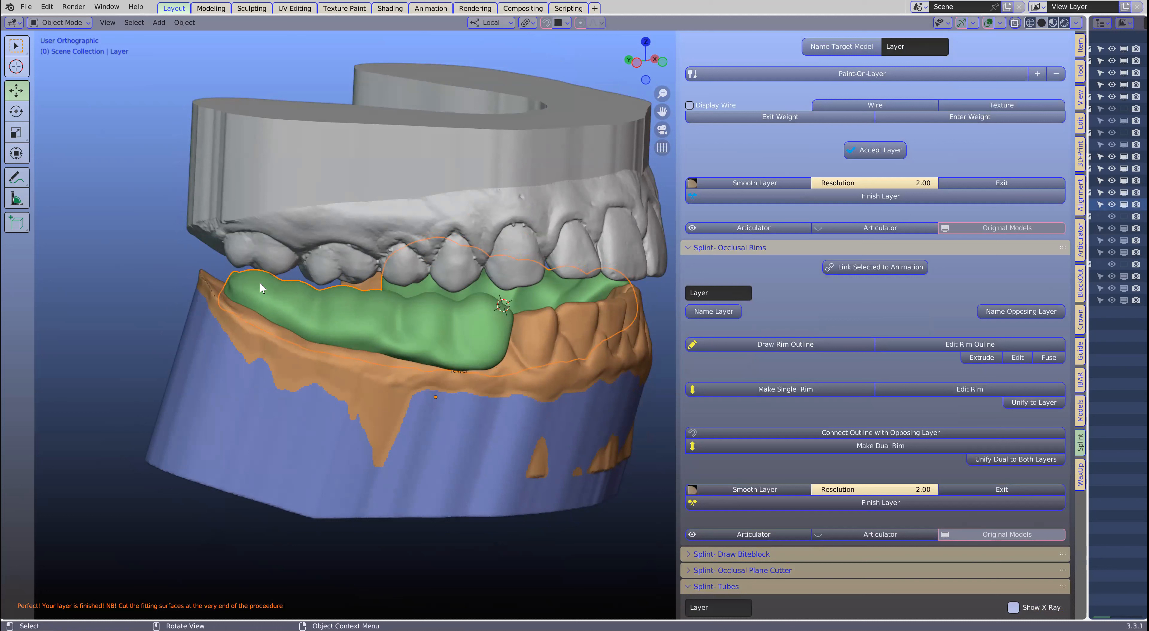
click(768, 343)
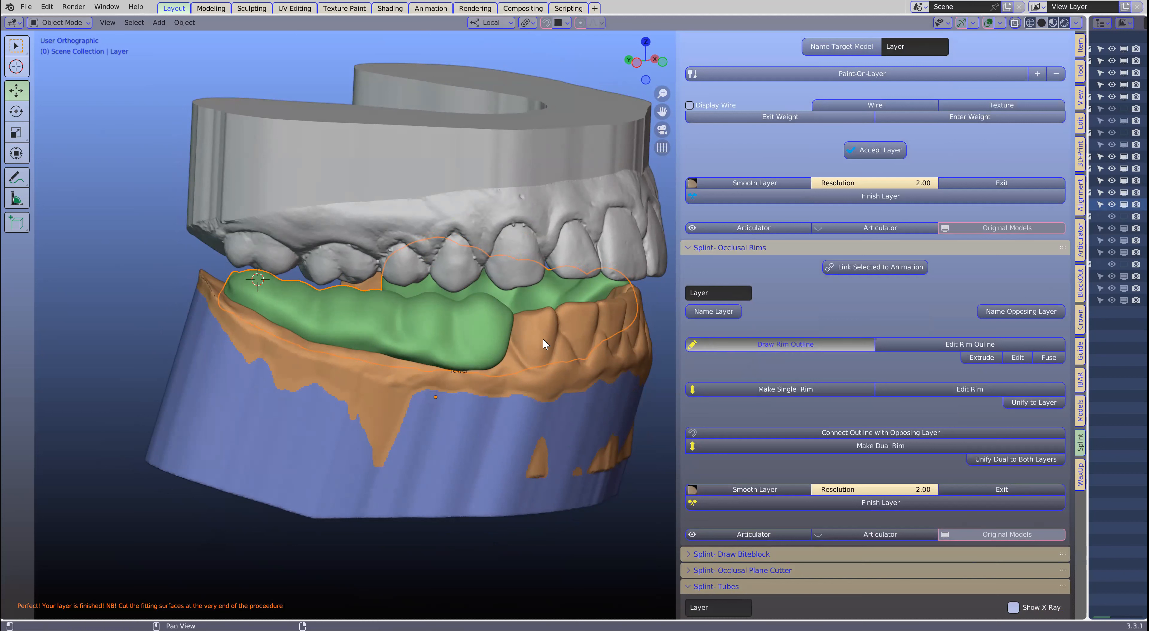
drag(292, 282, 292, 290)
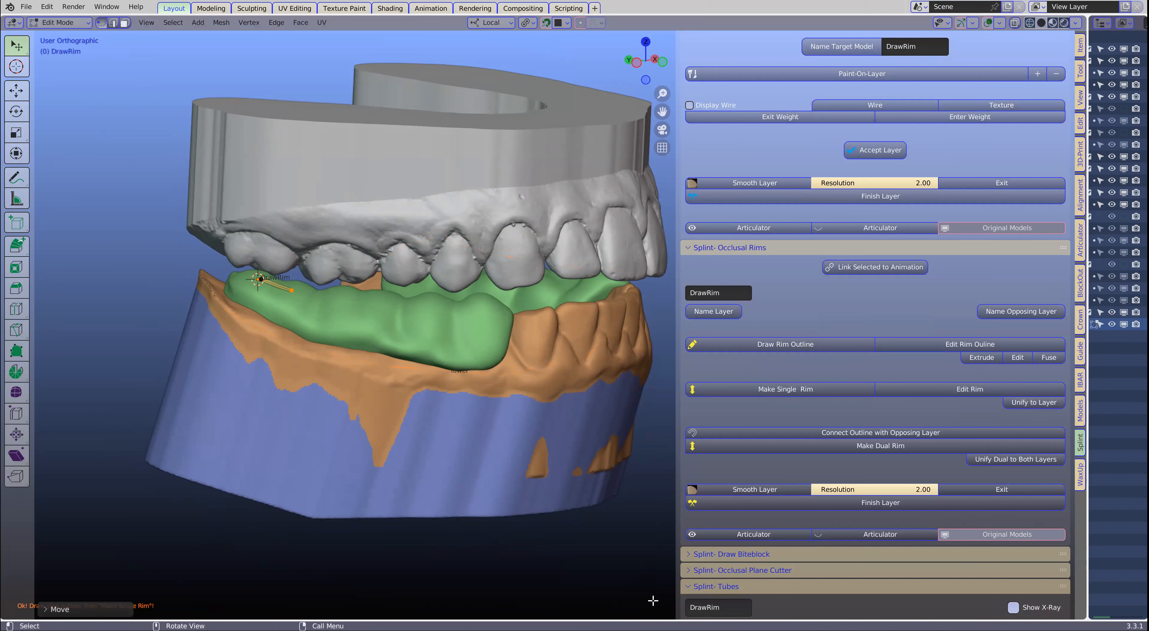
key(e)
click(366, 301)
key(e)
click(420, 308)
key(e)
click(459, 309)
key(e)
click(472, 309)
key(e)
click(485, 303)
- Continue the right rim outline around the front and along the tongue side, ending it at the rear starting point
middle_drag(486, 302, 503, 330)
key(e)
click(469, 309)
key(e)
click(462, 330)
key(e)
click(465, 348)
key(e)
click(479, 361)
key(e)
click(511, 380)
key(e)
click(550, 398)
key(e)
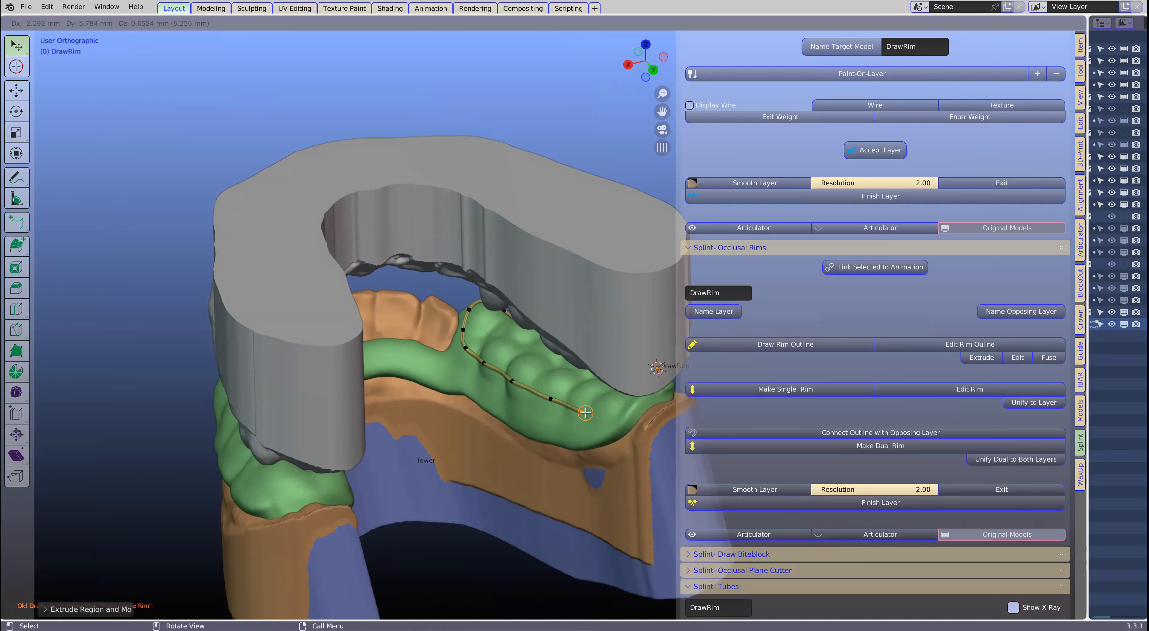
click(612, 414)
middle_drag(612, 414, 389, 413)
key(e)
click(397, 411)
middle_drag(553, 423, 413, 414)
key(e)
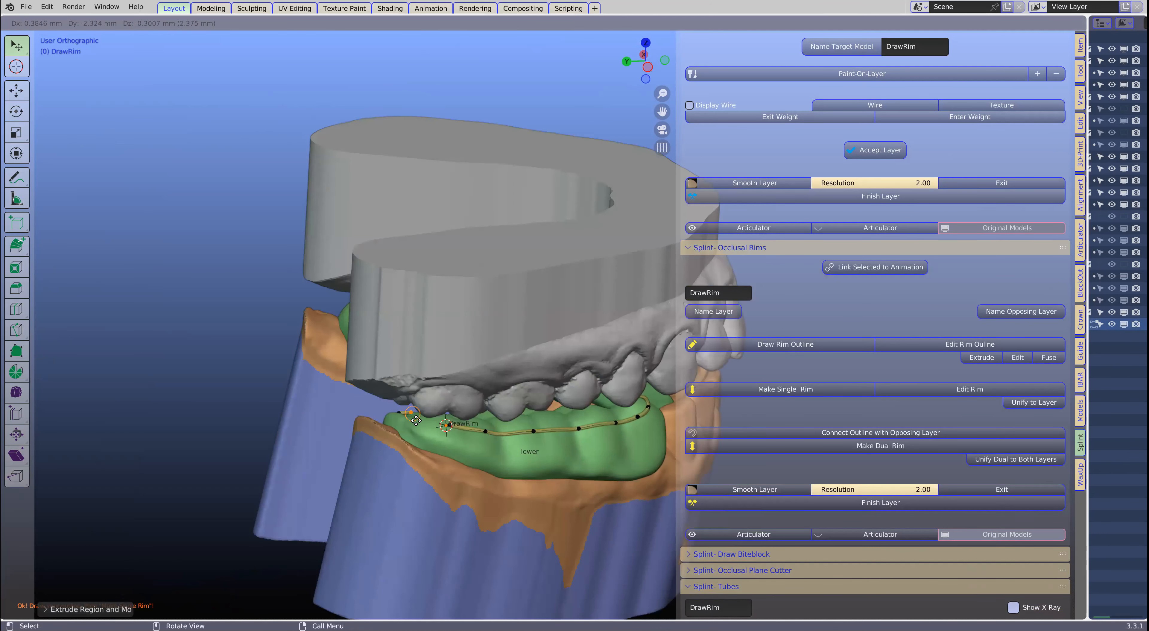
click(416, 421)
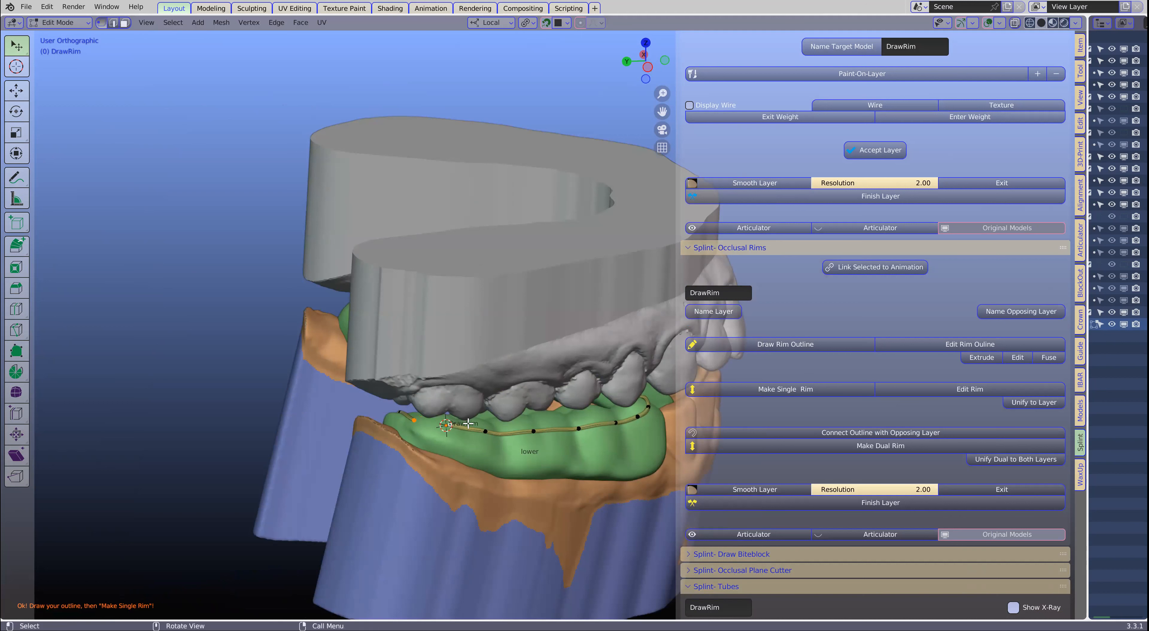
middle_drag(468, 423, 325, 332)
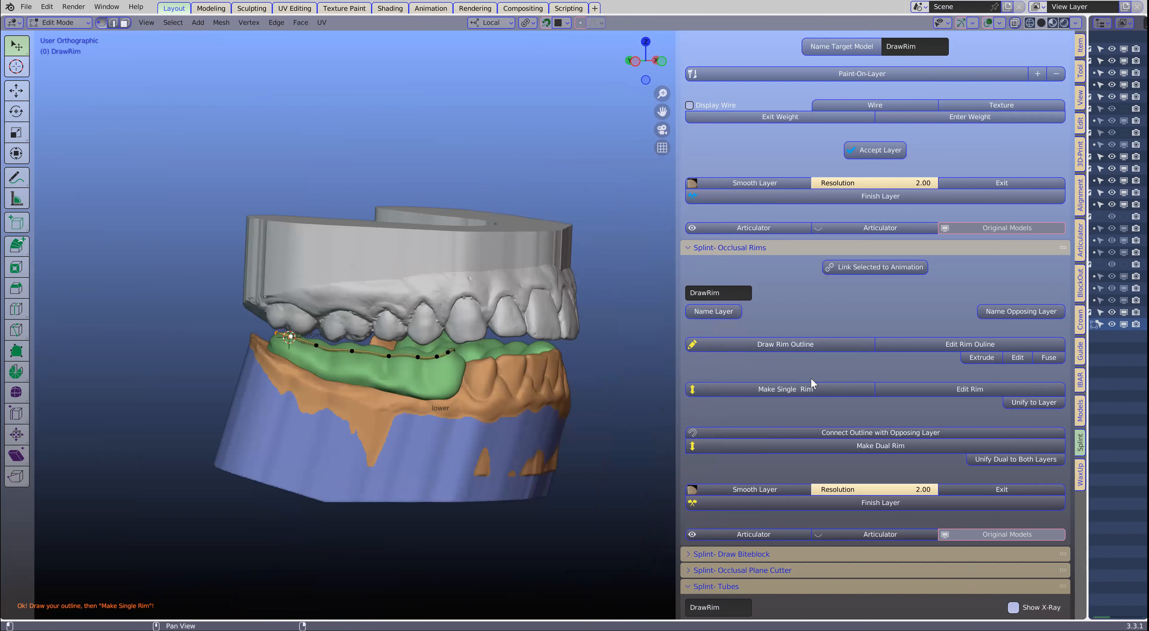
- Make a single rim from the right outline, raise its top to the upper teeth and tilt it to their occlusal plane
click(777, 387)
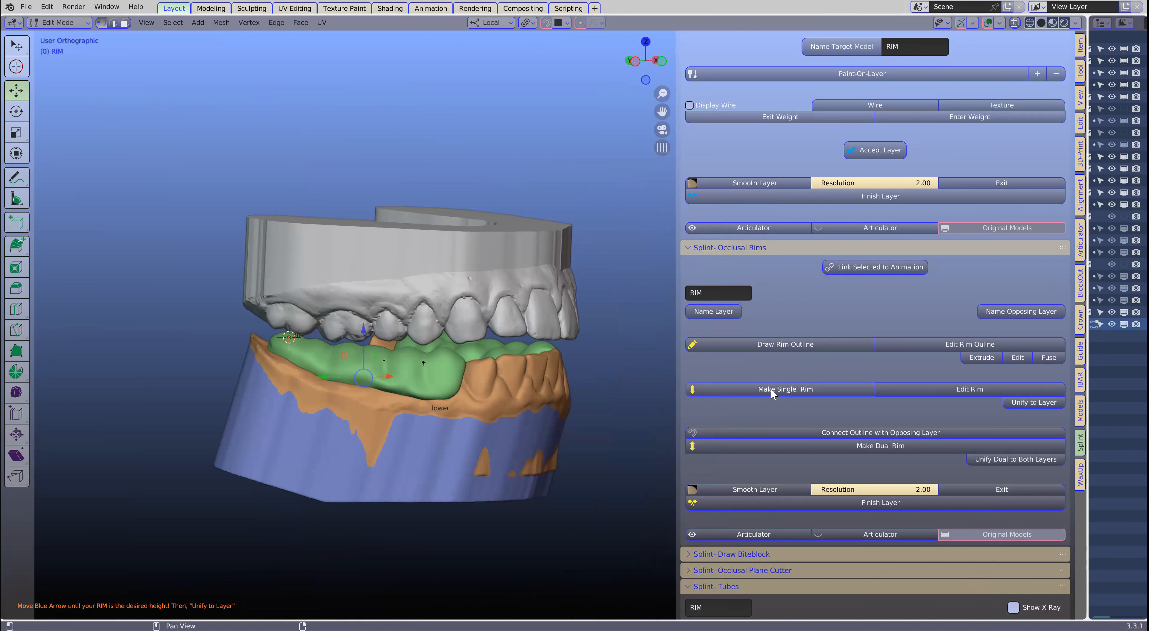
scroll(352, 404, up, 3)
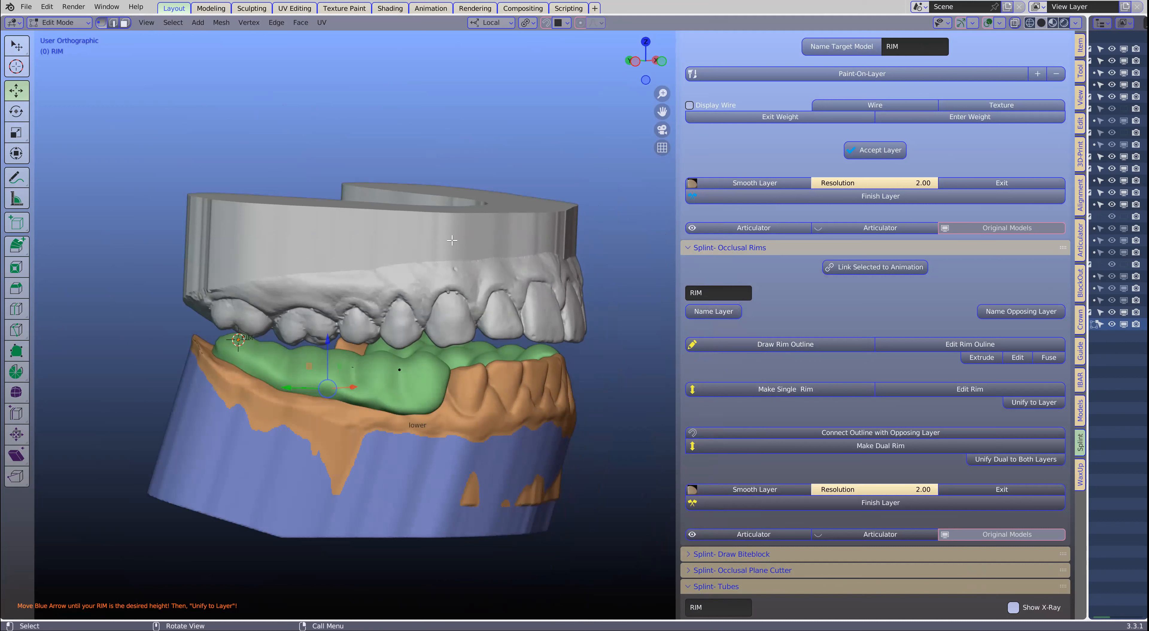
drag(327, 355, 329, 292)
middle_drag(445, 364, 493, 375)
key(r)
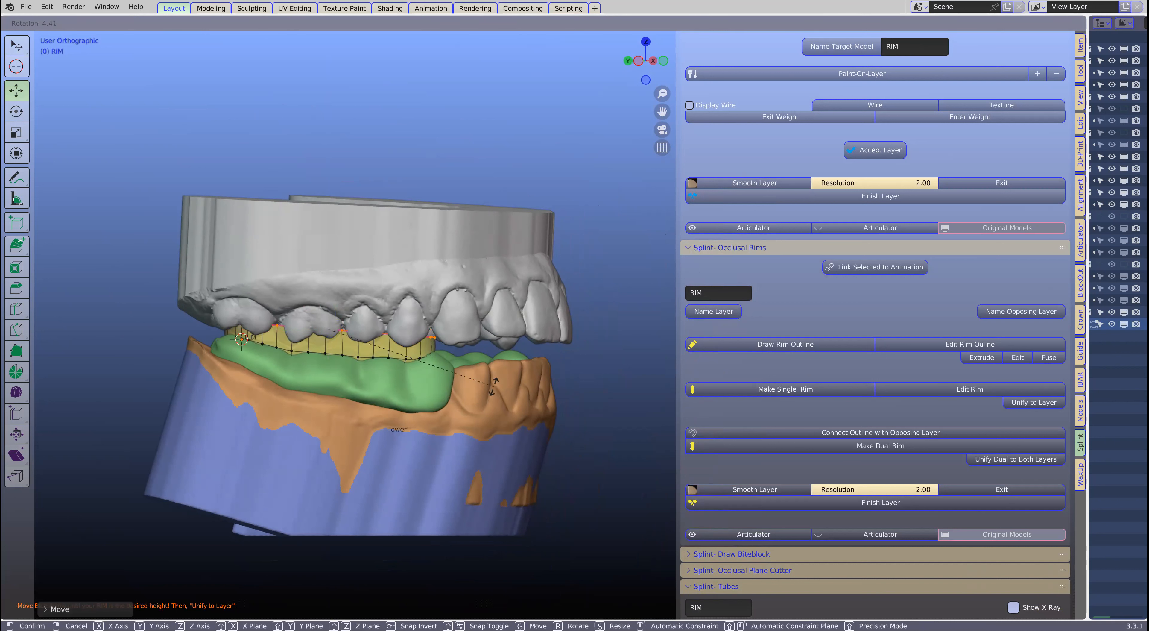
click(493, 385)
drag(330, 291, 328, 295)
key(r)
click(465, 352)
- Shift the right rim's top sideways under the upper molars, scale it up slightly and finish editing the rim
middle_drag(328, 295, 297, 331)
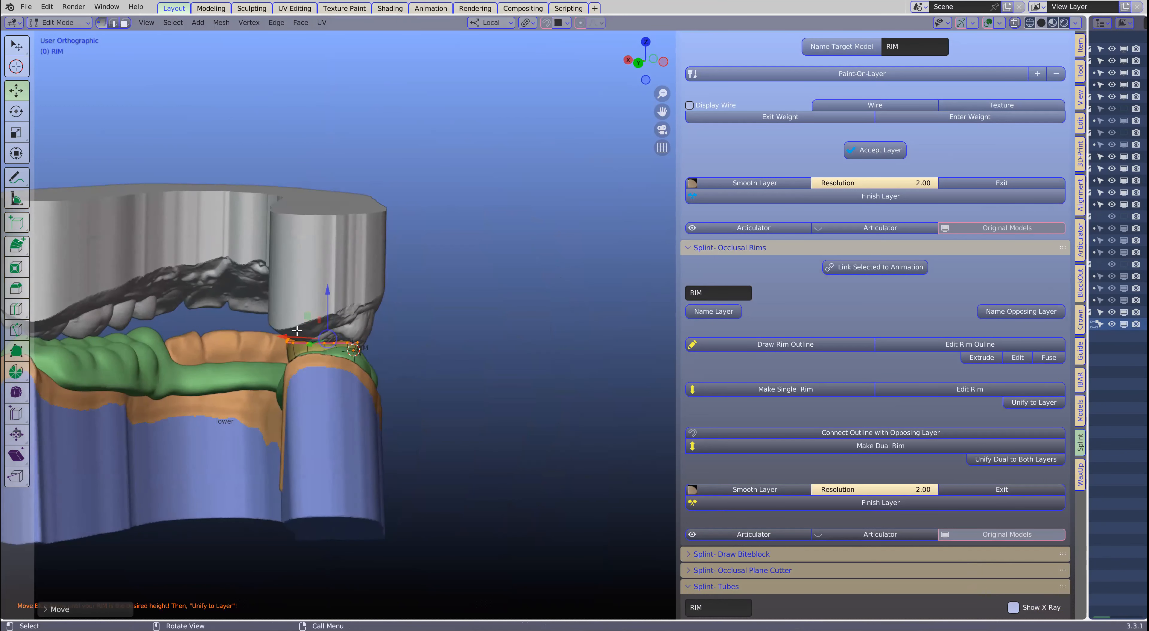
drag(285, 335, 291, 334)
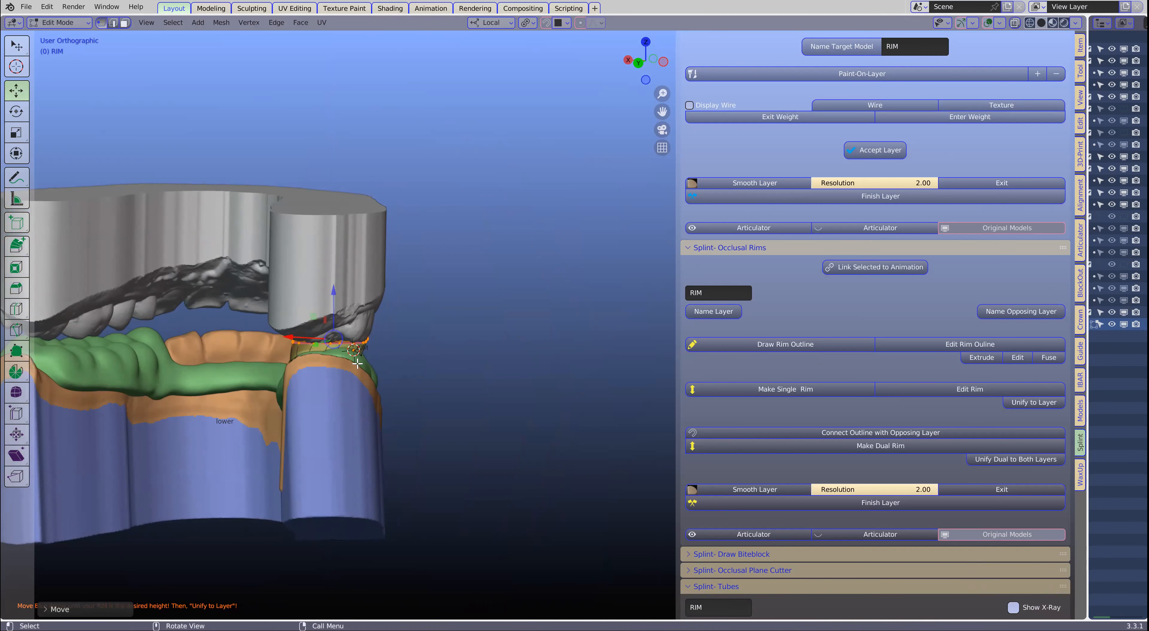
scroll(305, 368, up, 1)
mouse_move(304, 368)
middle_down()
mouse_move(393, 362)
mouse_move(312, 359)
middle_up()
key(s)
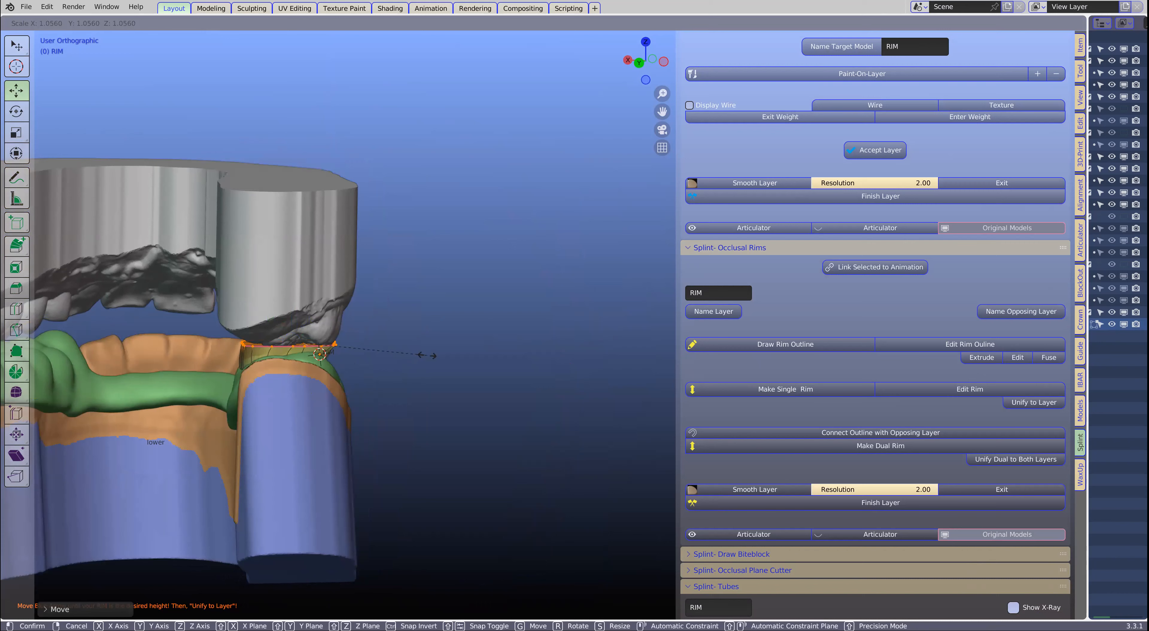
click(387, 354)
middle_drag(387, 354, 478, 365)
key(s)
click(468, 362)
middle_drag(296, 348, 455, 386)
key(Tab)
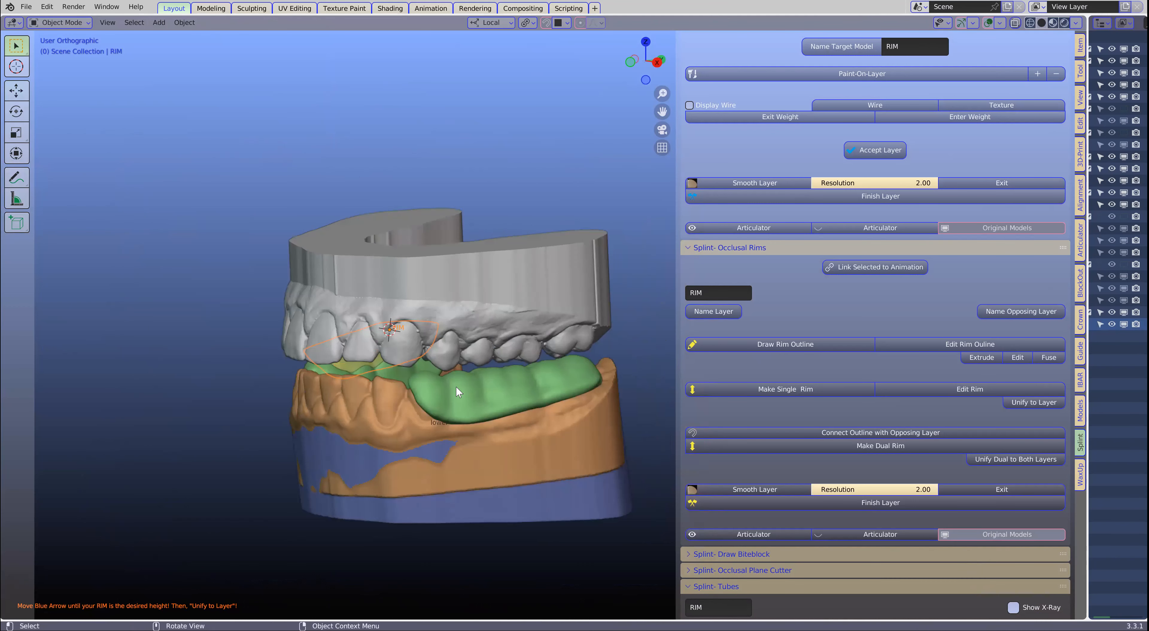
- Start a second rim outline on the splint layer and draw it along the cheek side of the patient's left posterior segment
click(439, 385)
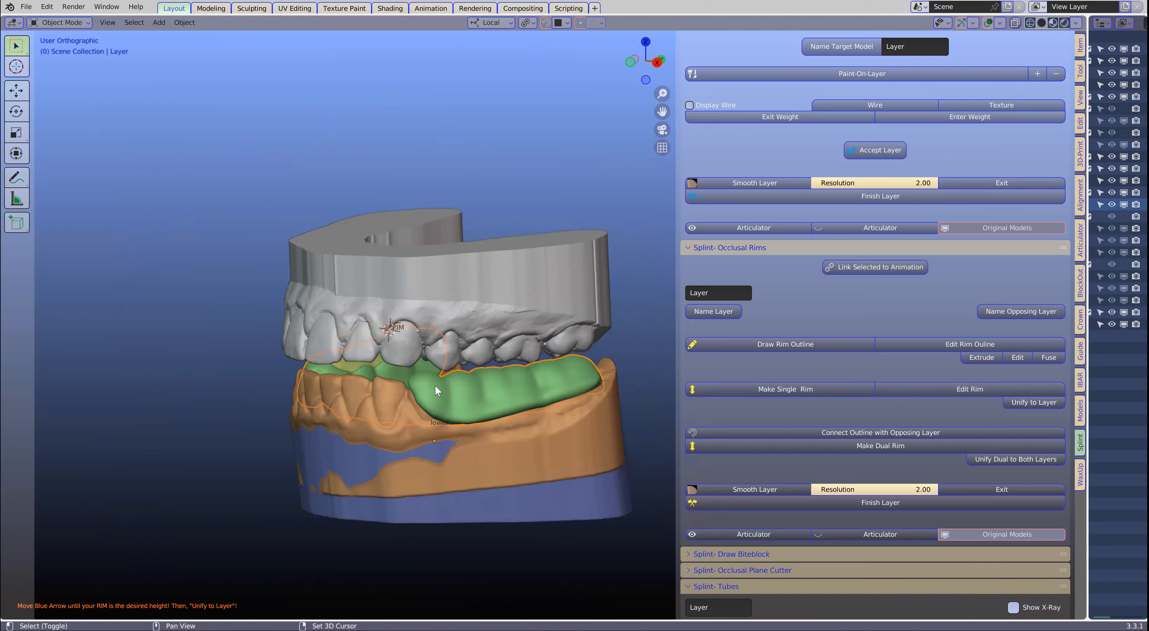
click(782, 344)
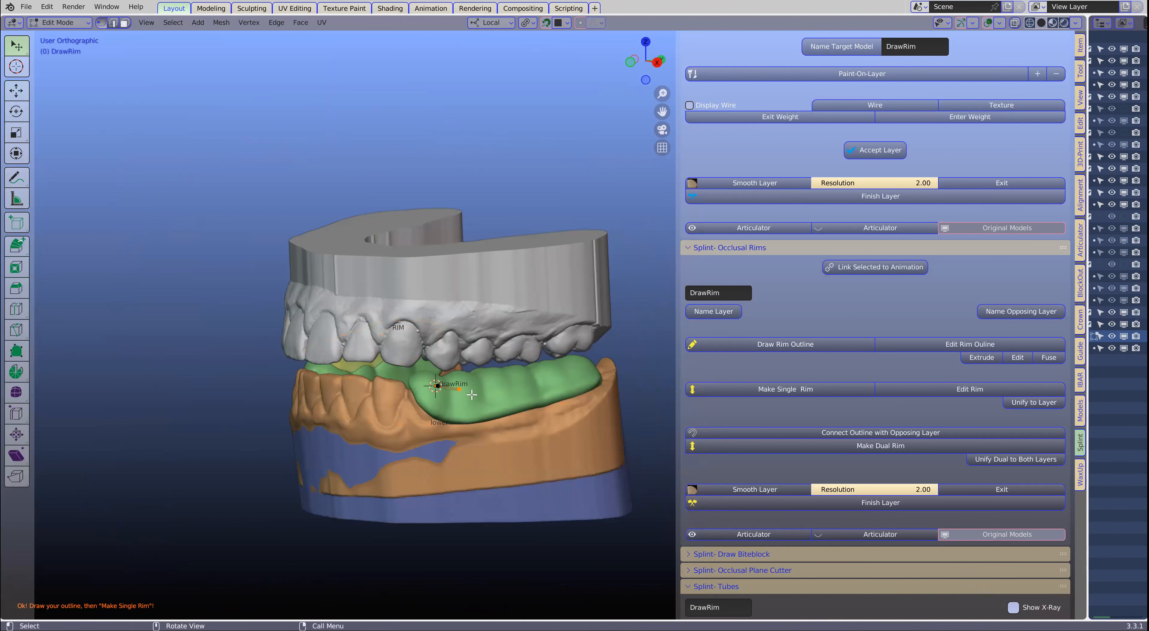
middle_drag(490, 395, 446, 396)
click(463, 387)
click(490, 383)
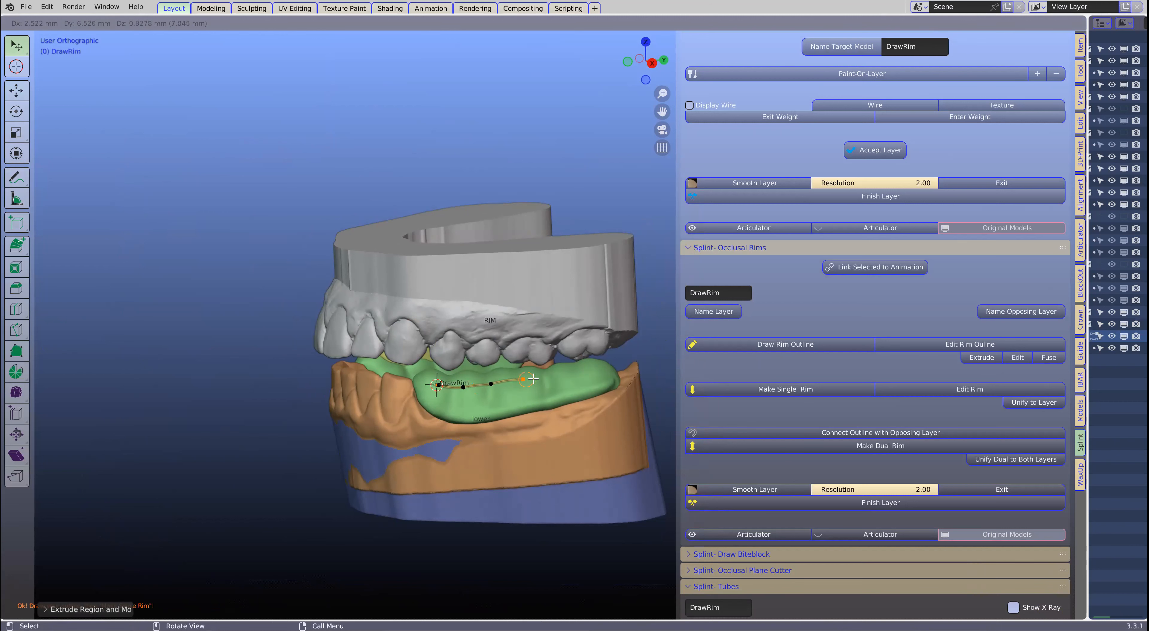
click(597, 370)
middle_drag(598, 370, 501, 372)
key(e)
click(610, 366)
- Continue the left rim outline along the tongue side and around the front to its starting point
middle_drag(610, 366, 268, 343)
scroll(269, 343, up, 1)
key(e)
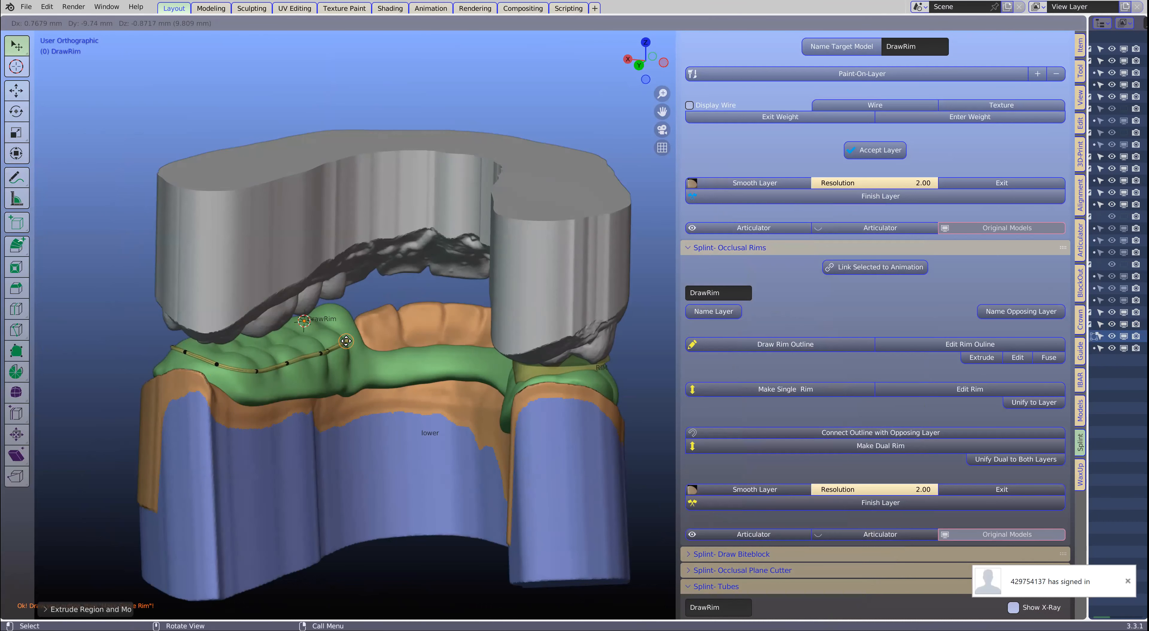
click(344, 318)
middle_drag(210, 310, 338, 323)
key(e)
click(328, 317)
key(e)
click(323, 330)
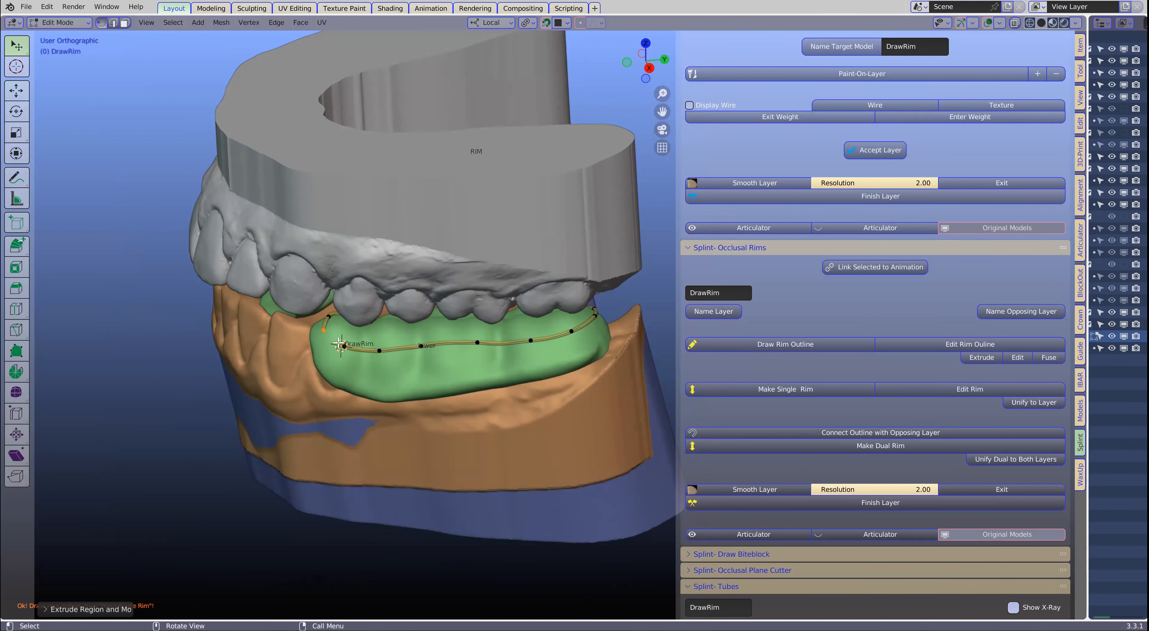
shift+click(344, 347)
middle_drag(409, 351, 503, 383)
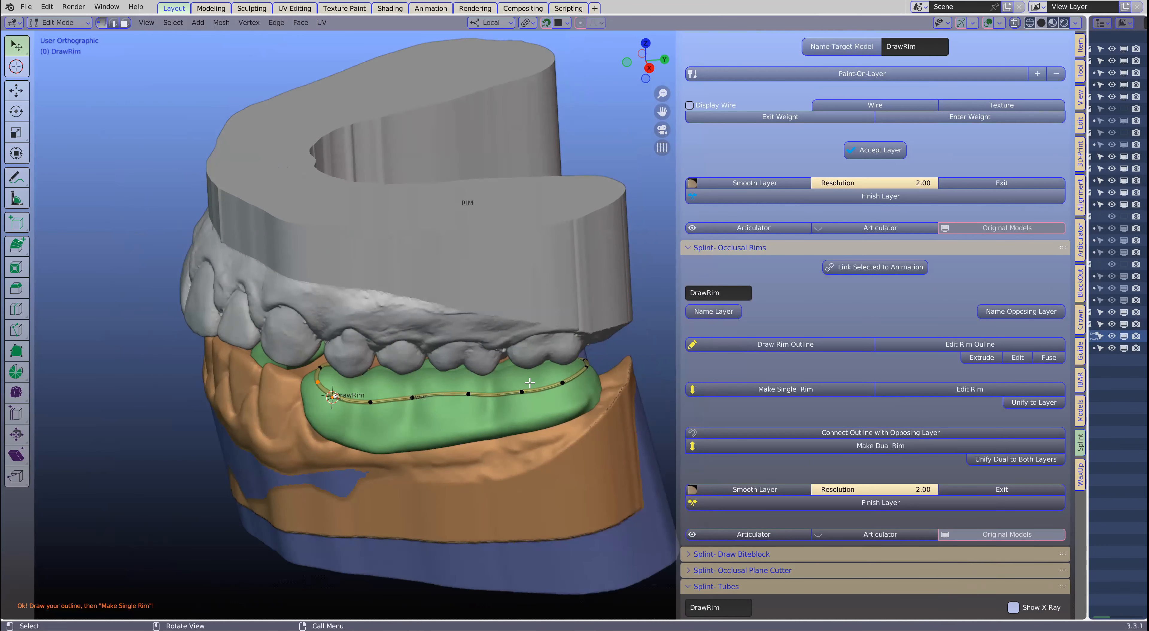
- Make a single rim from the left outline, raise its top to the upper teeth and rotate it to their occlusal plane
click(805, 390)
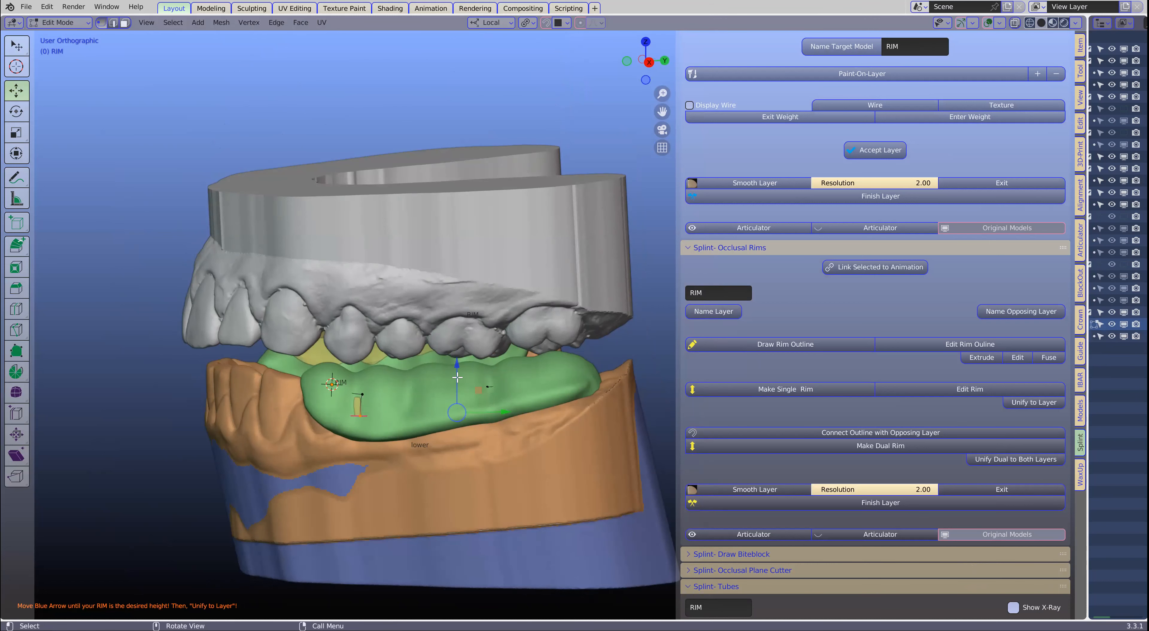
drag(458, 370, 521, 358)
middle_drag(588, 389, 592, 382)
key(r)
click(596, 373)
key(r)
click(486, 357)
drag(460, 318, 459, 311)
- Move the left rim's top along the X axis under the upper teeth and fine-tune its height
middle_drag(460, 343, 566, 368)
key(g)
key(x)
click(380, 358)
drag(440, 309, 439, 314)
middle_drag(440, 314, 468, 353)
scroll(469, 353, down, 1)
- Leave rim editing and unify both occlusal rims to the splint layer
key(Tab)
shift+middle_drag(582, 348, 541, 347)
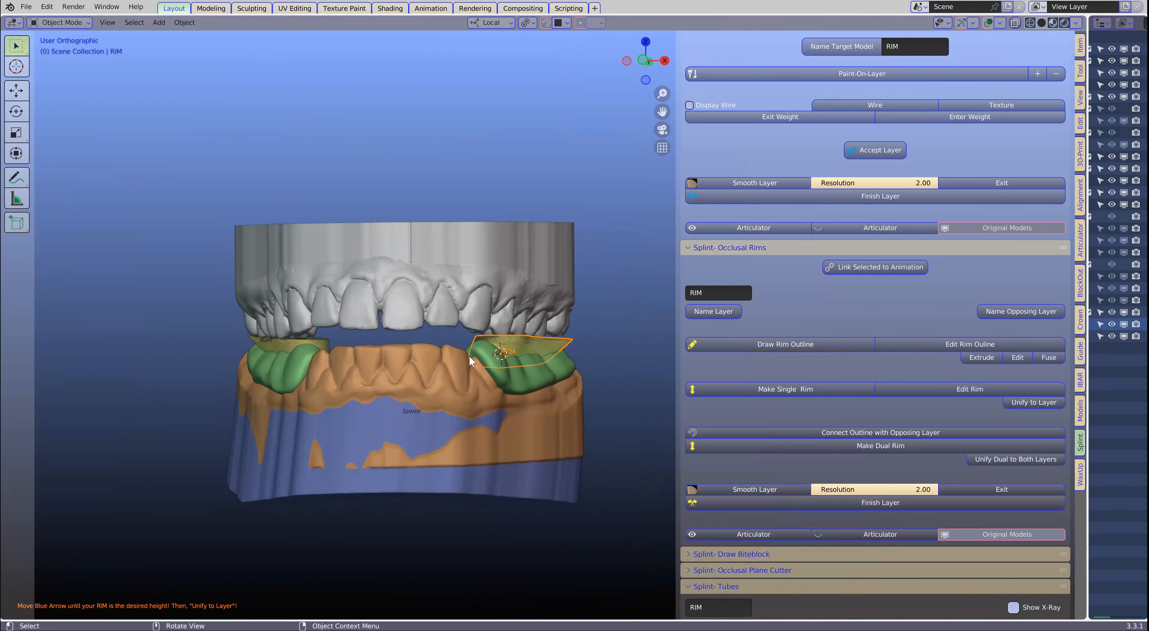
click(1045, 402)
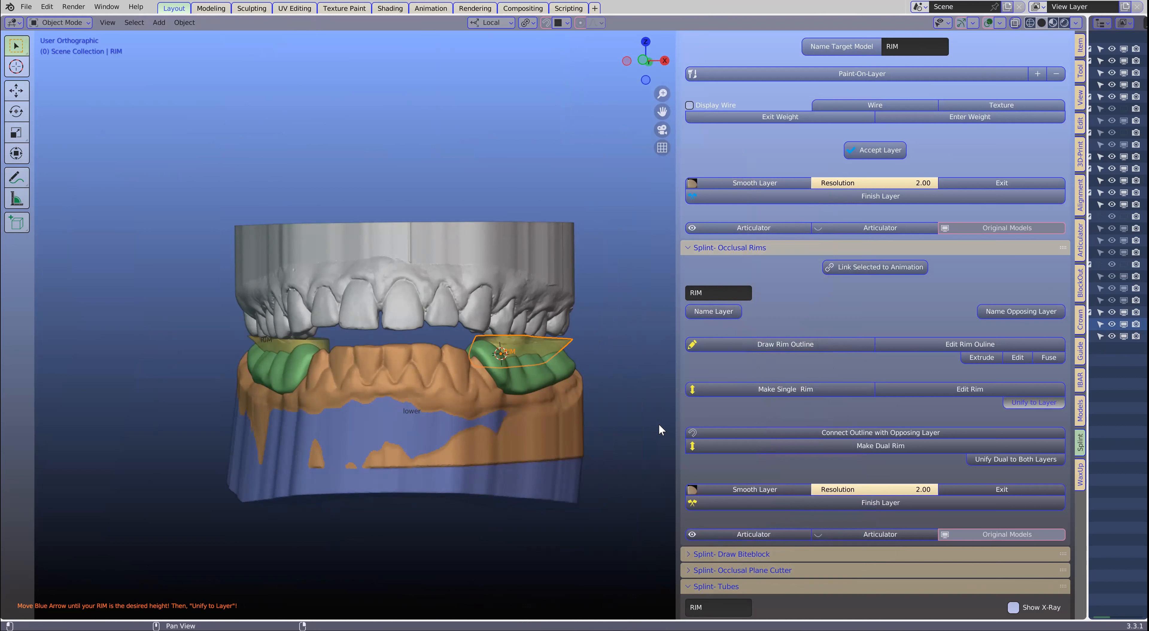
middle_drag(636, 419, 491, 430)
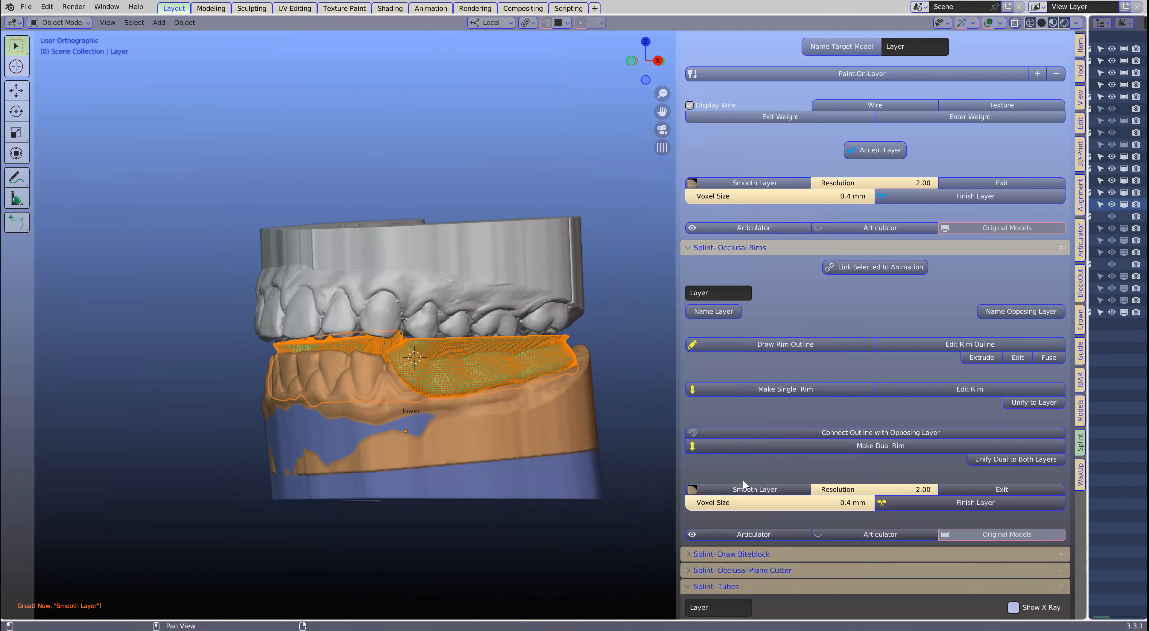
- Start Smooth Layer at resolution 2.00 and smooth the upper and outer borders of both occlusal rims
click(762, 491)
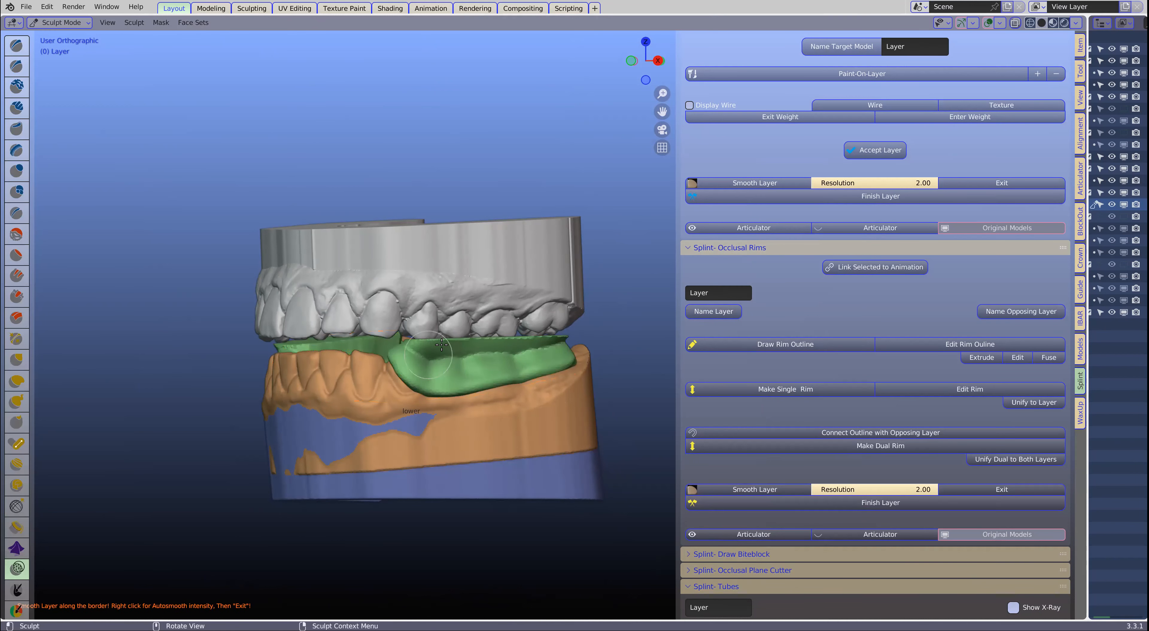
mouse_move(510, 343)
mouse_down()
mouse_move(537, 340)
mouse_move(443, 368)
mouse_move(569, 336)
mouse_up()
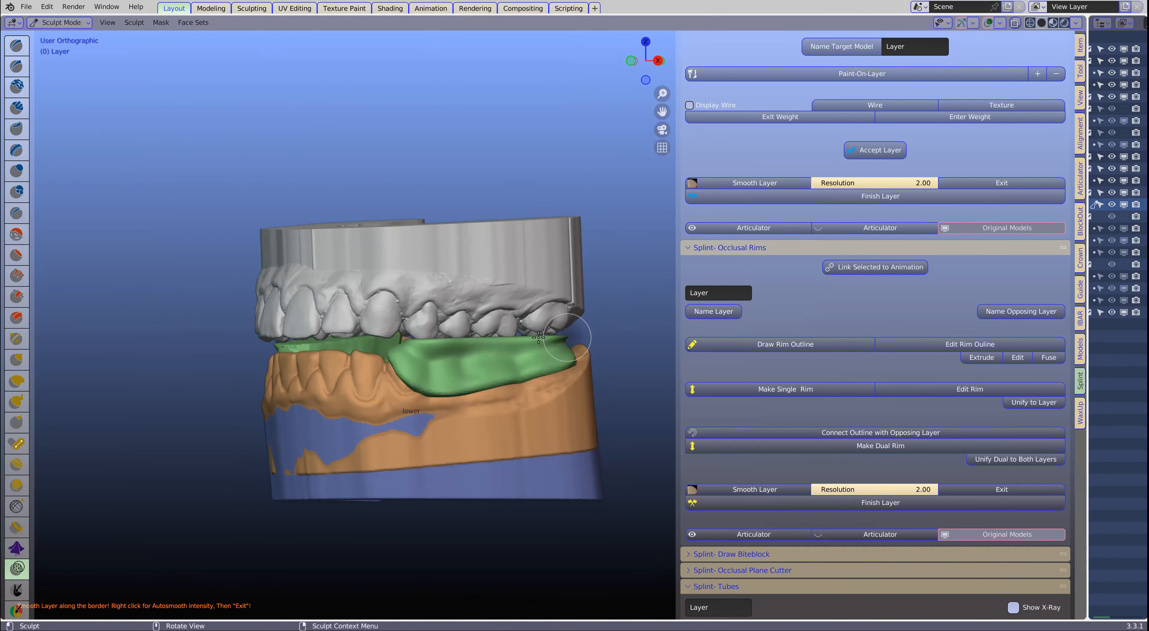
middle_drag(585, 332, 500, 340)
mouse_move(406, 354)
middle_down()
mouse_move(640, 348)
mouse_move(599, 357)
middle_up()
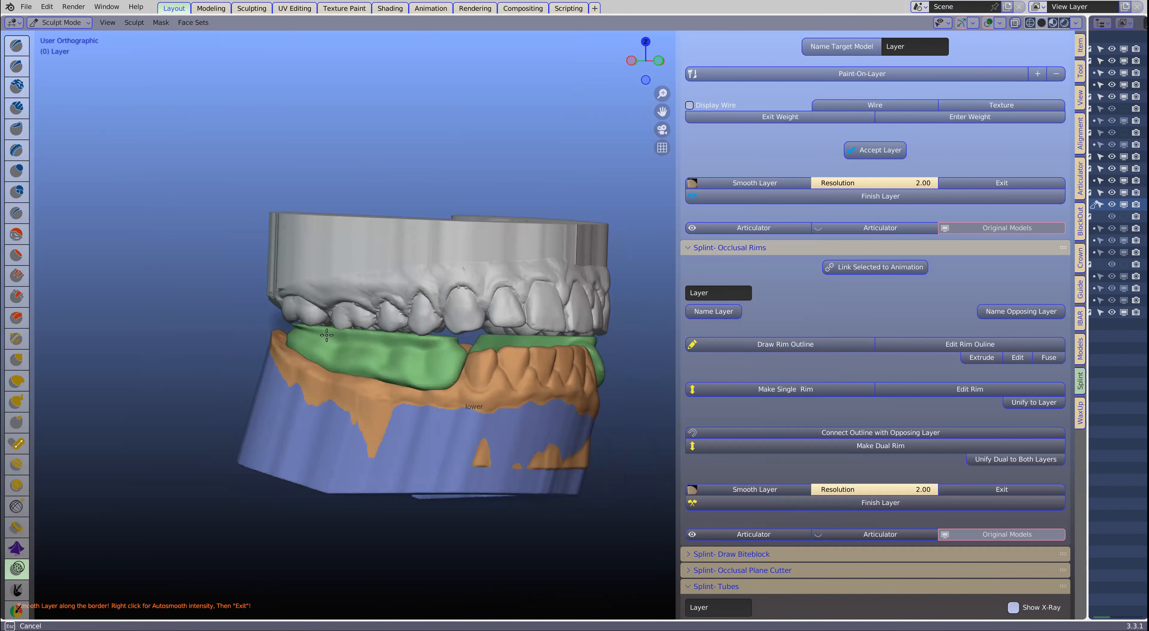
mouse_move(399, 350)
middle_down()
mouse_move(268, 342)
mouse_move(274, 324)
middle_up()
mouse_move(274, 325)
mouse_down()
mouse_move(319, 340)
mouse_move(408, 341)
mouse_up()
middle_drag(410, 342, 398, 341)
mouse_move(392, 340)
mouse_down()
mouse_move(205, 363)
mouse_move(124, 357)
mouse_up()
mouse_move(124, 357)
middle_down()
mouse_move(277, 345)
mouse_move(283, 355)
middle_up()
shift+middle_drag(166, 357, 497, 332)
drag(497, 343, 379, 326)
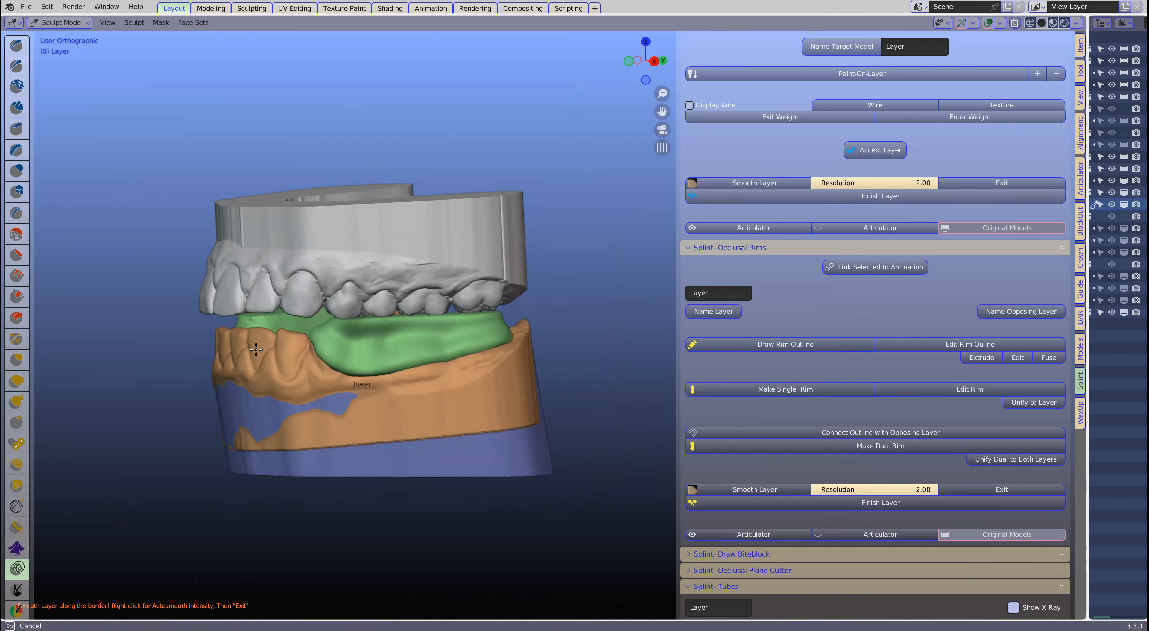
- Smooth the remaining uneven areas around both occlusal rims and leave layer smoothing
drag(256, 349, 250, 345)
middle_drag(249, 345, 240, 330)
mouse_move(240, 330)
mouse_down()
mouse_move(258, 330)
mouse_move(241, 332)
mouse_up()
middle_drag(218, 334, 431, 341)
mouse_move(198, 321)
mouse_down()
mouse_move(248, 342)
mouse_move(234, 357)
mouse_up()
middle_drag(234, 357, 126, 360)
middle_drag(355, 365, 288, 362)
mouse_move(290, 363)
mouse_down()
mouse_move(462, 325)
mouse_move(392, 348)
mouse_up()
middle_drag(392, 348, 488, 351)
drag(489, 351, 466, 343)
mouse_move(464, 342)
middle_down()
mouse_move(567, 327)
mouse_move(513, 342)
mouse_move(580, 344)
middle_up()
mouse_move(404, 360)
mouse_down()
mouse_move(274, 349)
mouse_move(437, 335)
mouse_up()
middle_drag(437, 335, 210, 348)
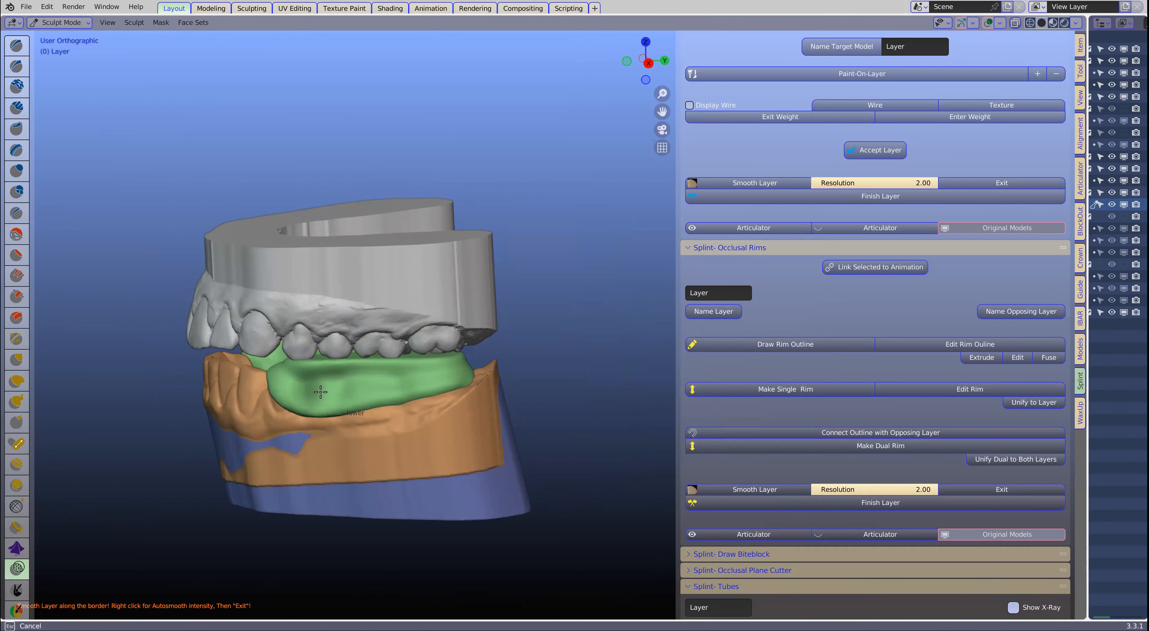
middle_drag(478, 379, 263, 382)
drag(479, 400, 487, 403)
middle_drag(631, 382, 371, 380)
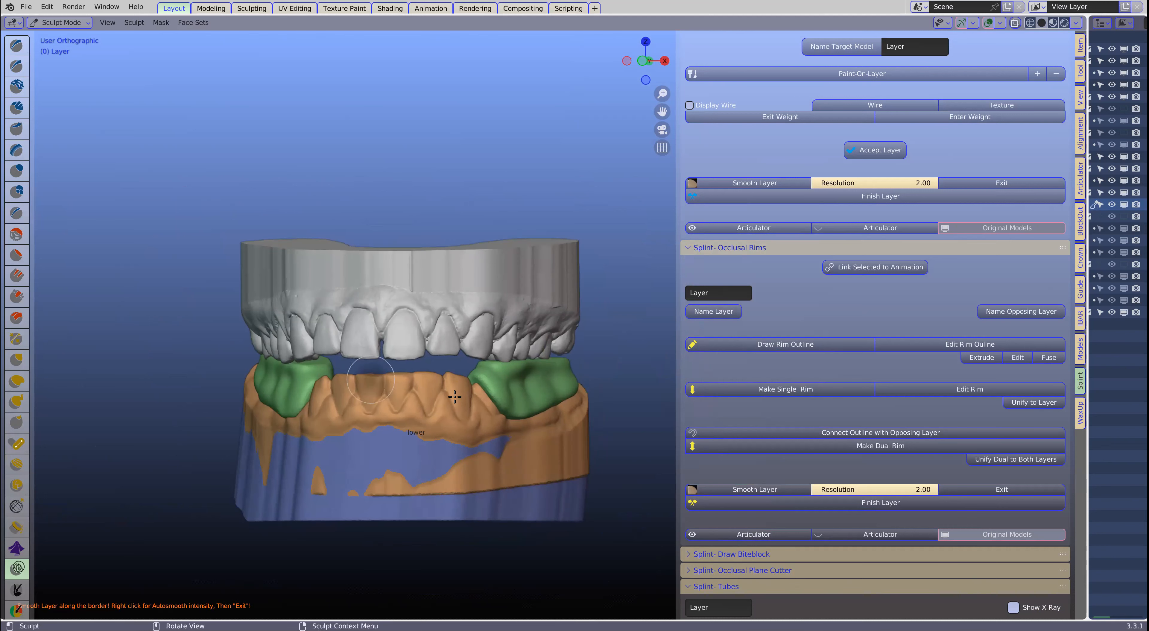
shift+middle_drag(455, 396, 490, 344)
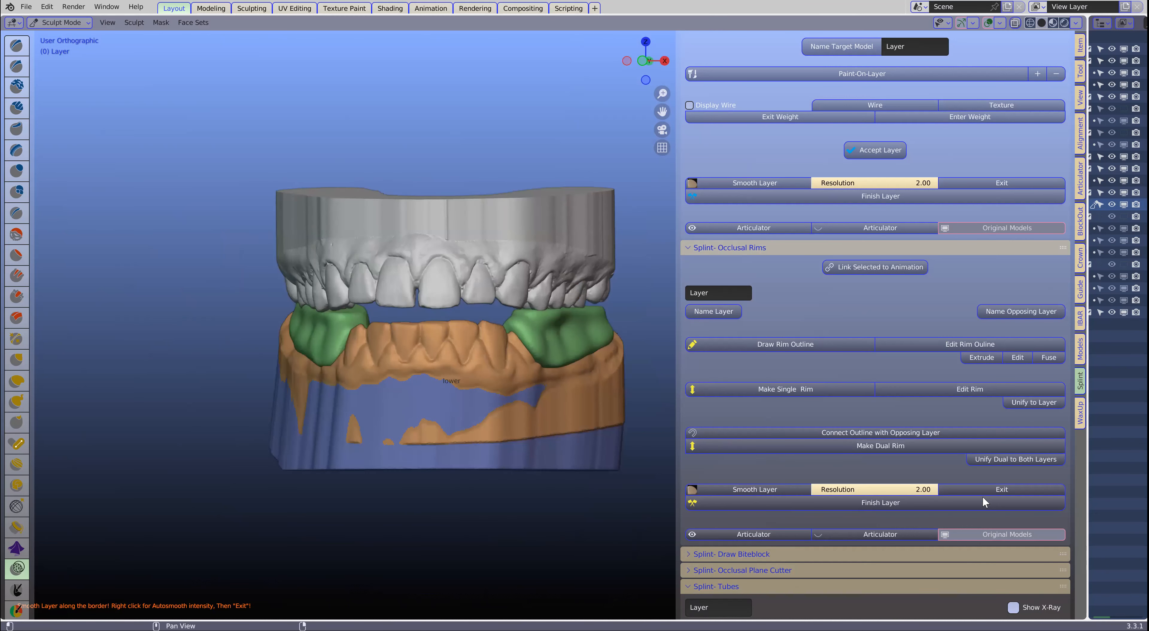
click(990, 489)
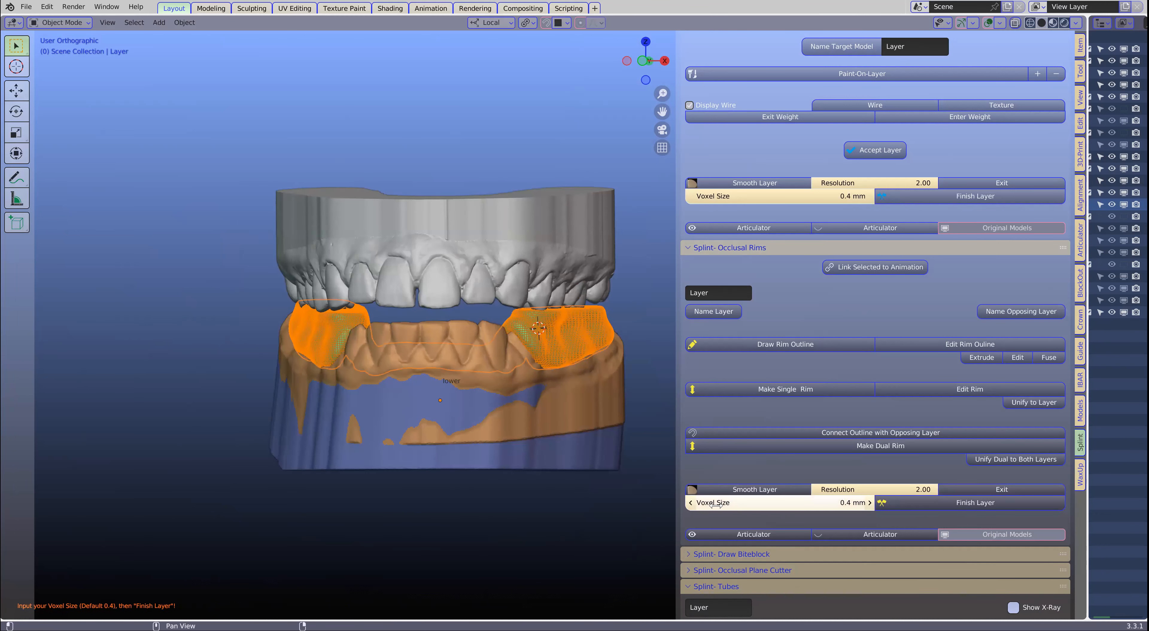
- Finish the splint layer with a voxel size of 0.4 mm
click(807, 502)
key(Return)
click(931, 503)
mouse_move(495, 390)
middle_down()
mouse_move(419, 364)
mouse_move(422, 386)
mouse_move(493, 386)
middle_up()
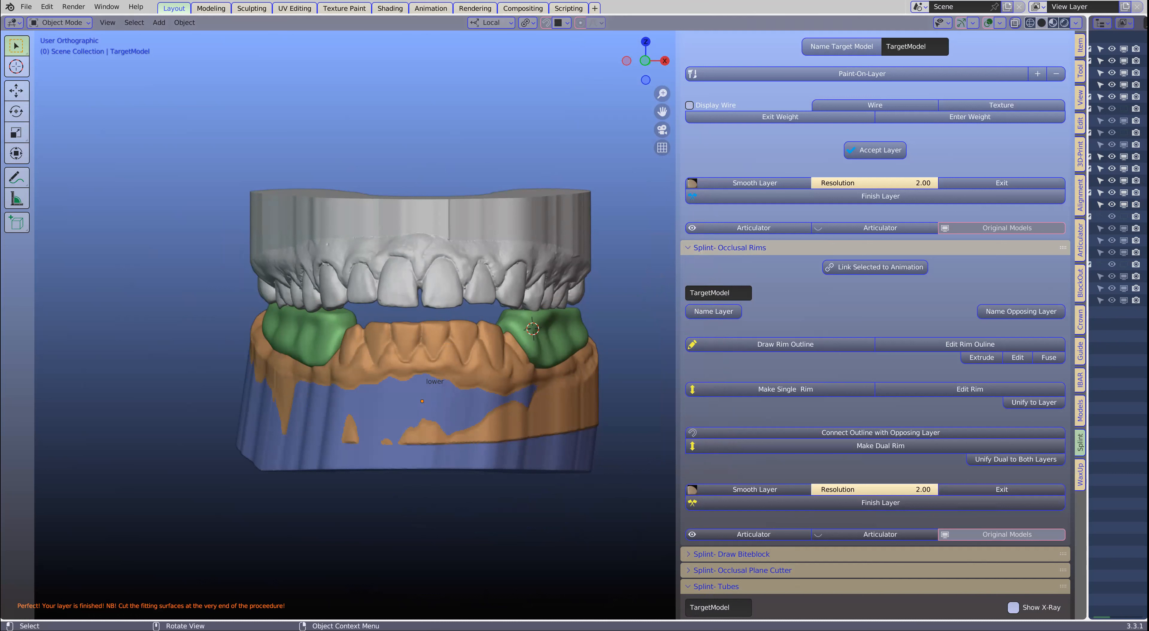
middle_drag(508, 351, 215, 379)
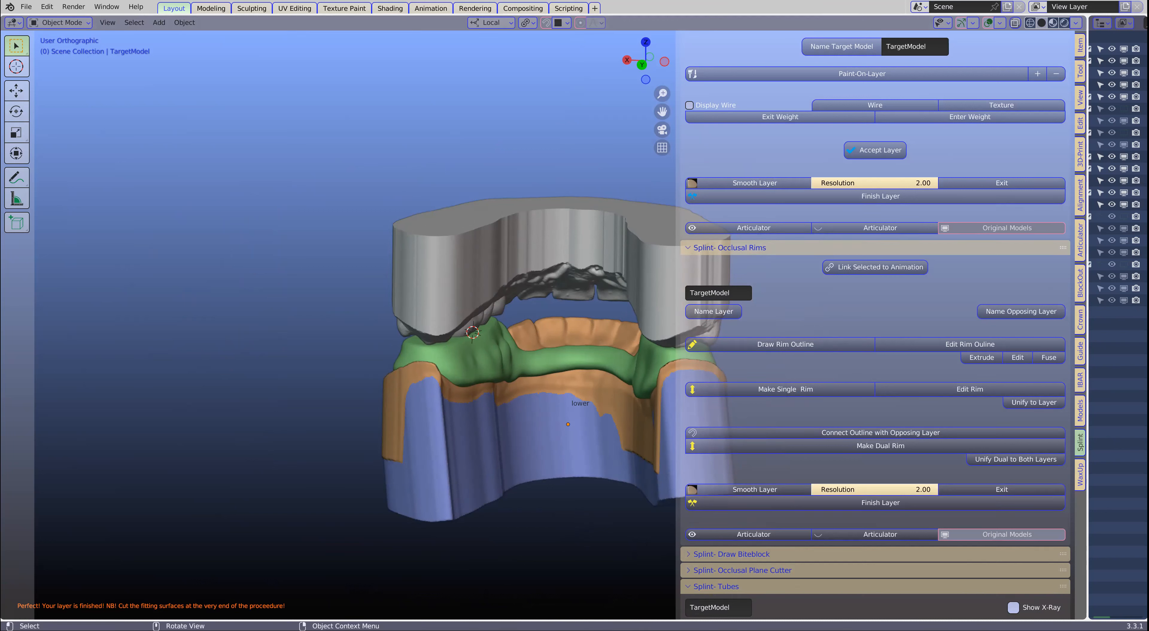
- Switch to the Wix inbox in the browser and examine the client's splint reference photos and design messages
key(alt+Tab)
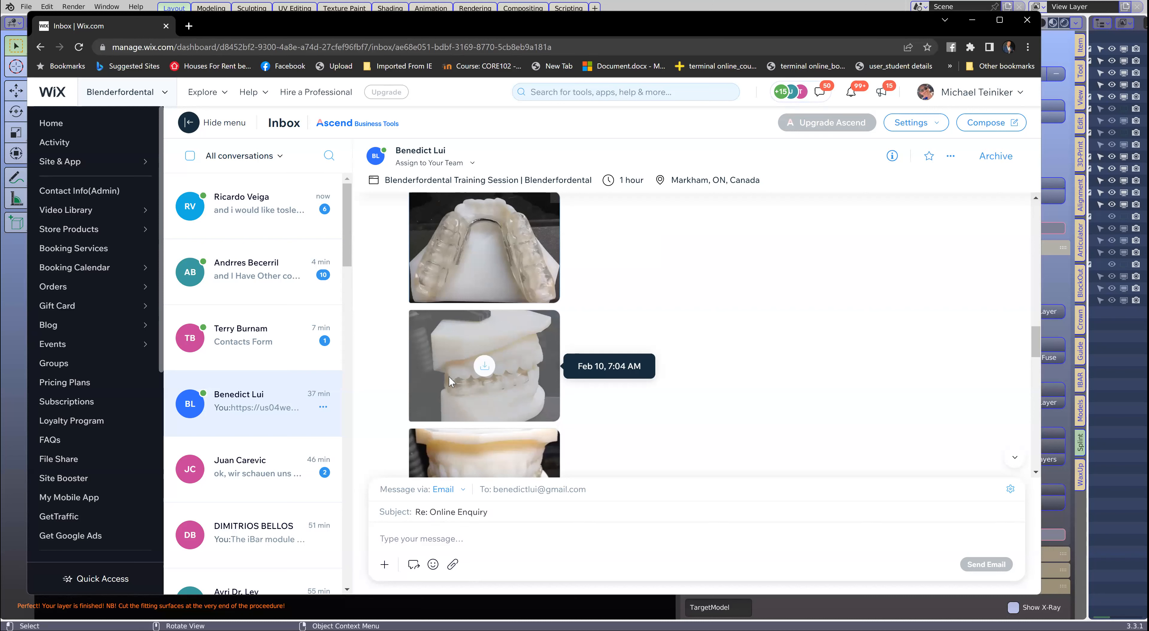
scroll(503, 415, down, 2)
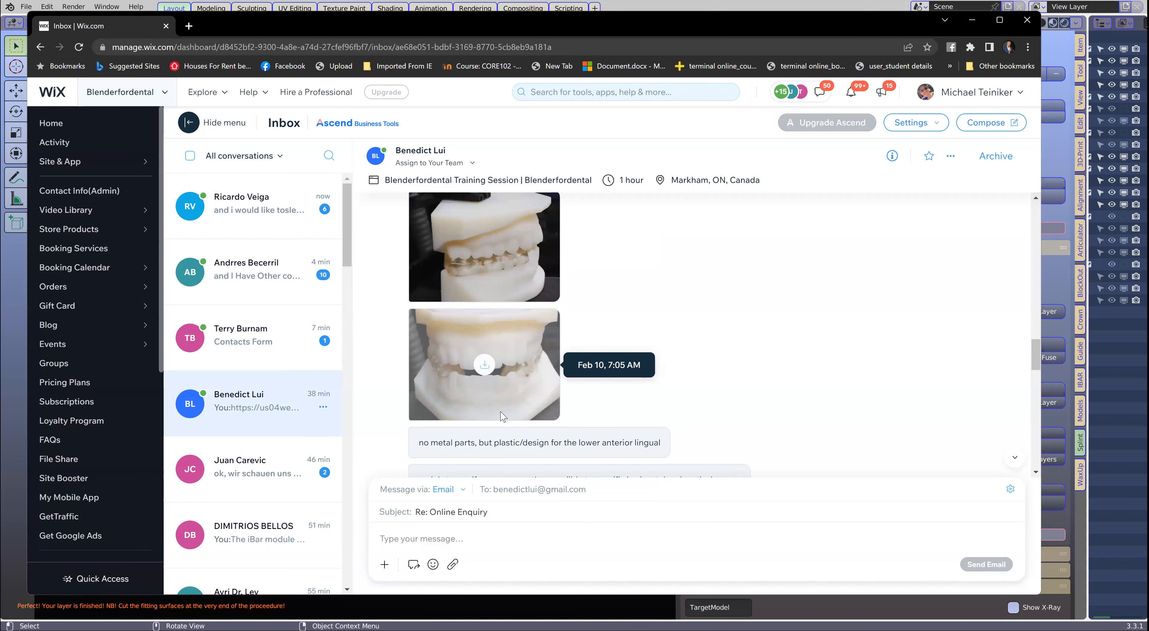
scroll(503, 408, down, 3)
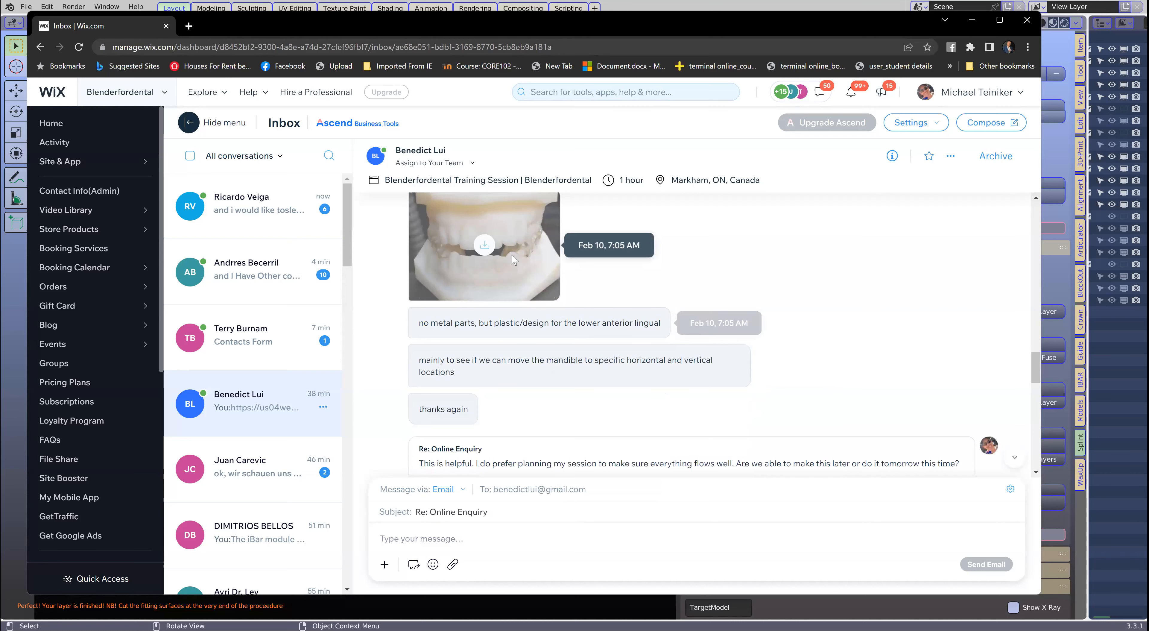
scroll(515, 257, up, 4)
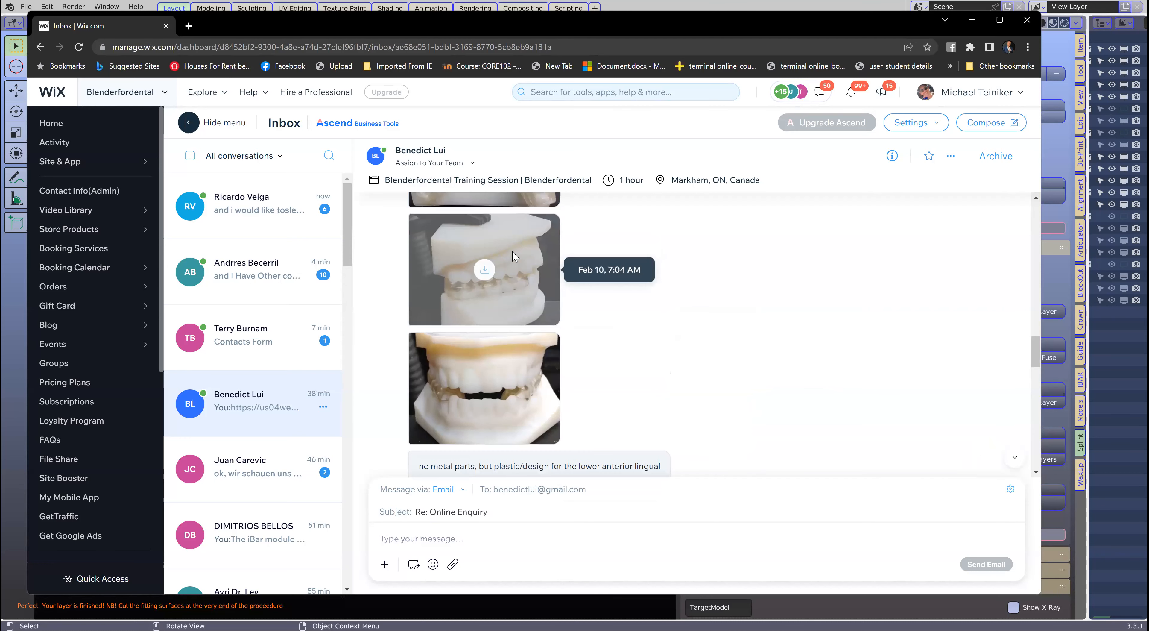
scroll(520, 324, up, 2)
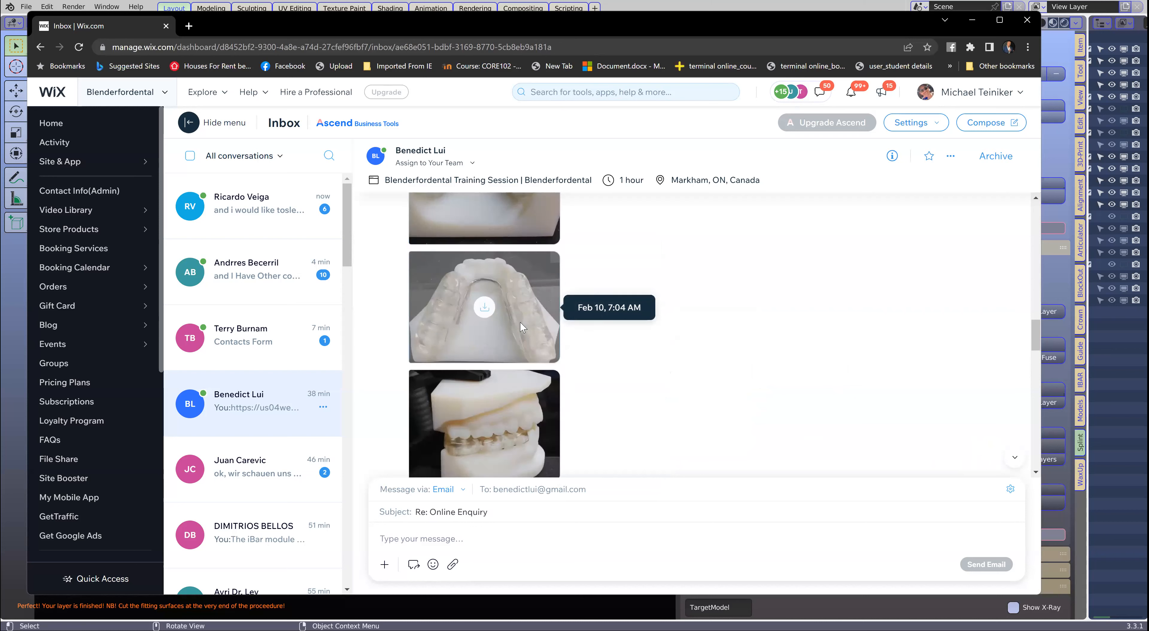
scroll(451, 323, down, 10)
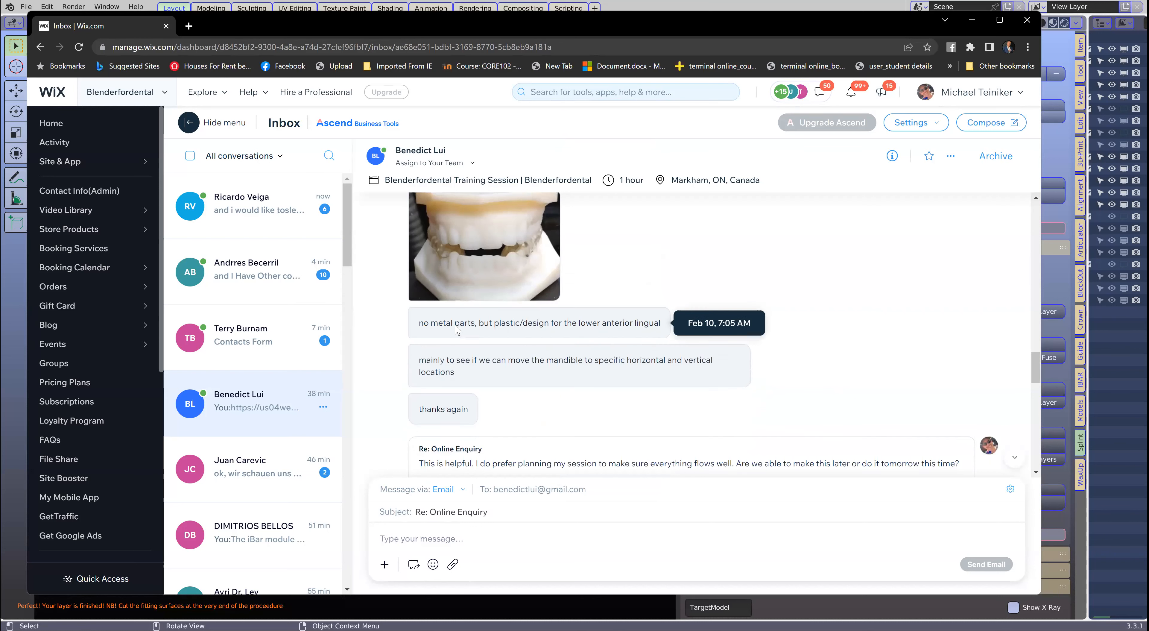
scroll(456, 330, down, 9)
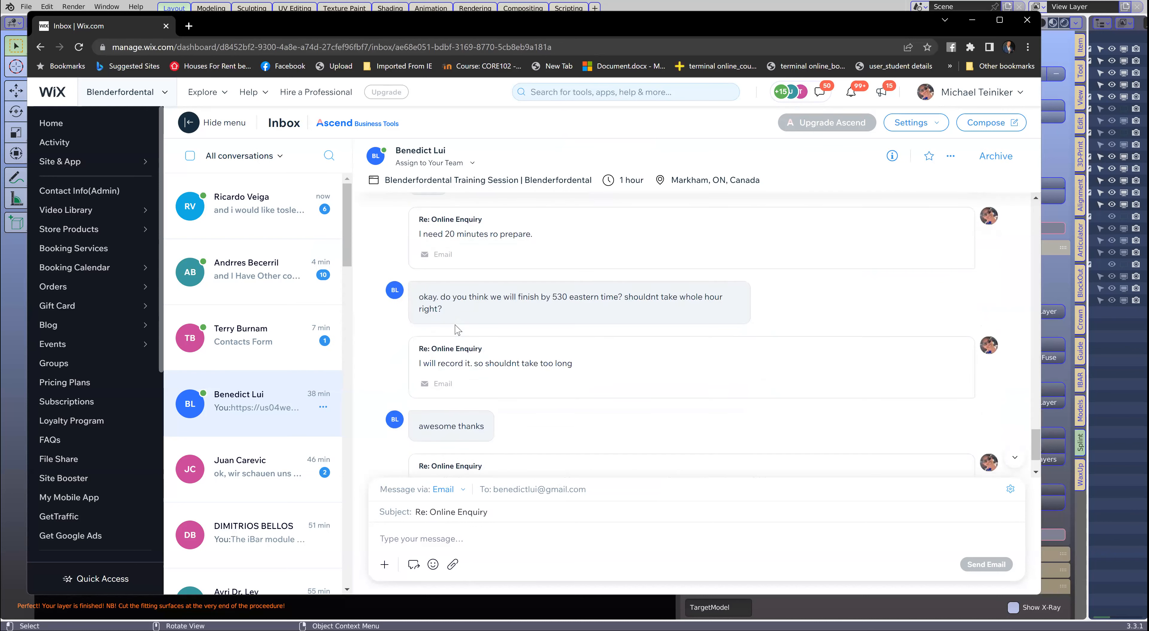
scroll(456, 330, up, 6)
scroll(456, 330, up, 8)
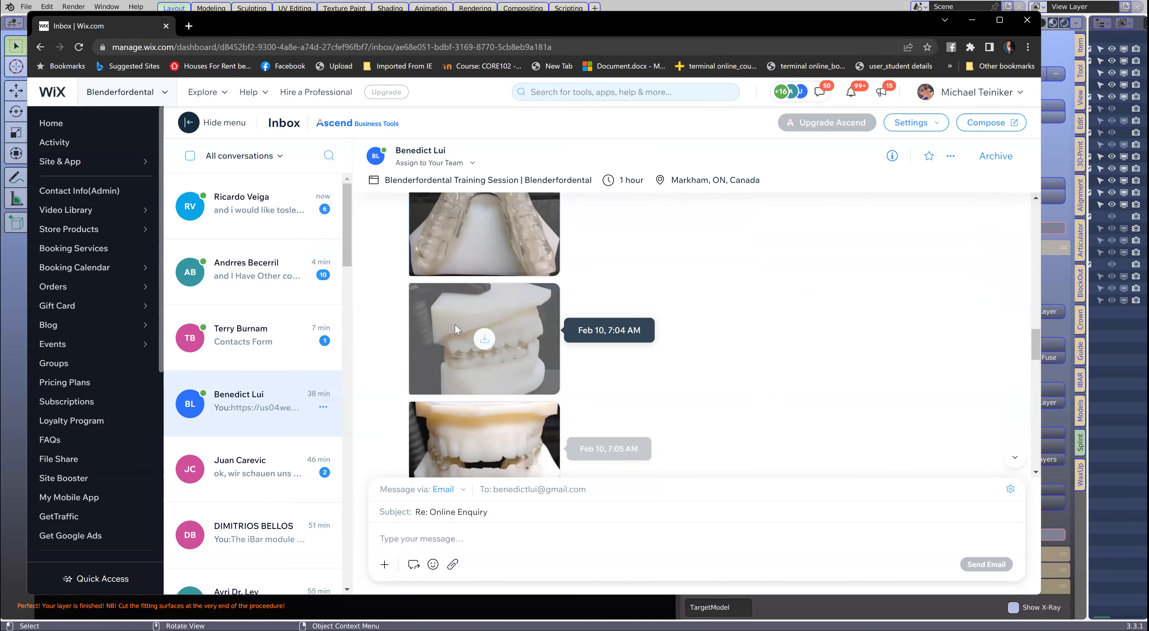
scroll(456, 330, up, 10)
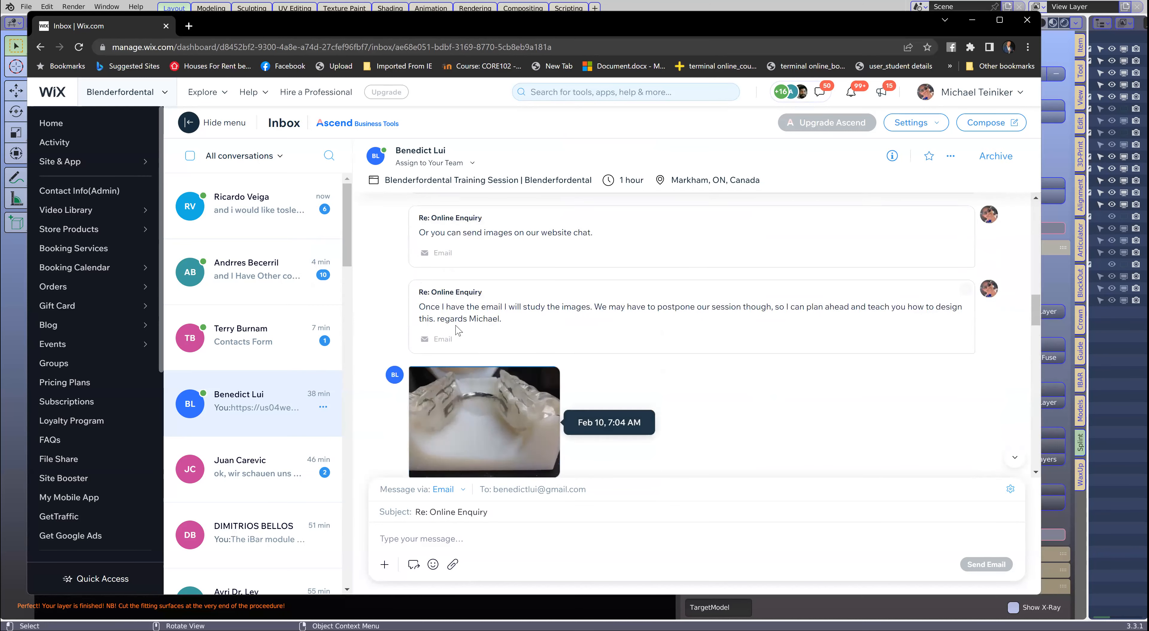
scroll(457, 331, up, 5)
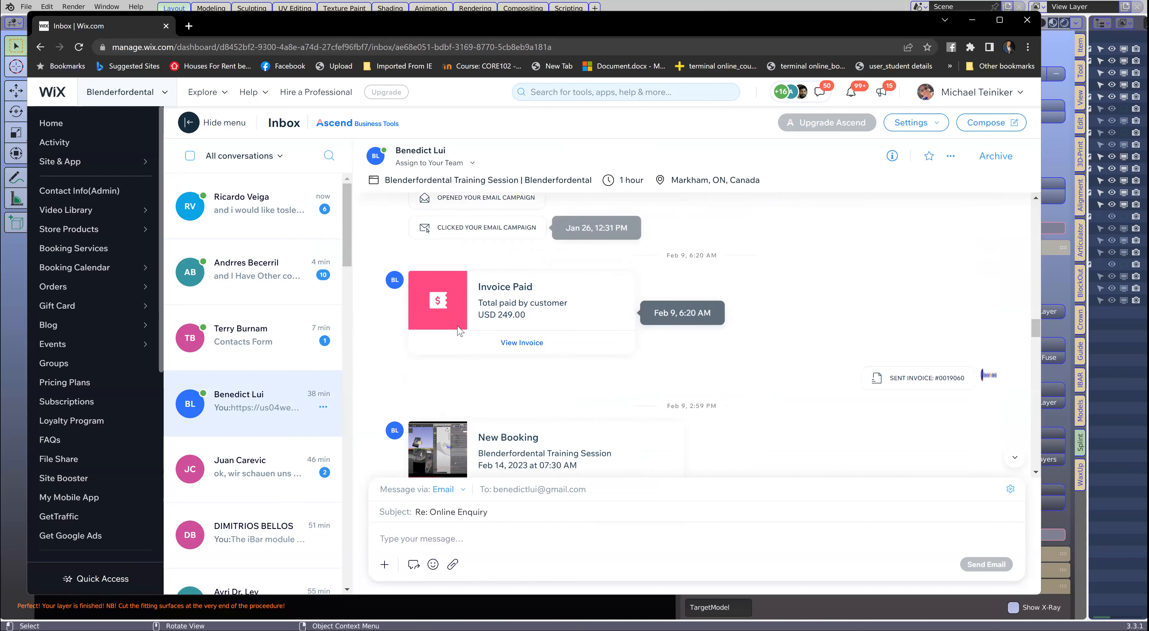
scroll(459, 330, down, 10)
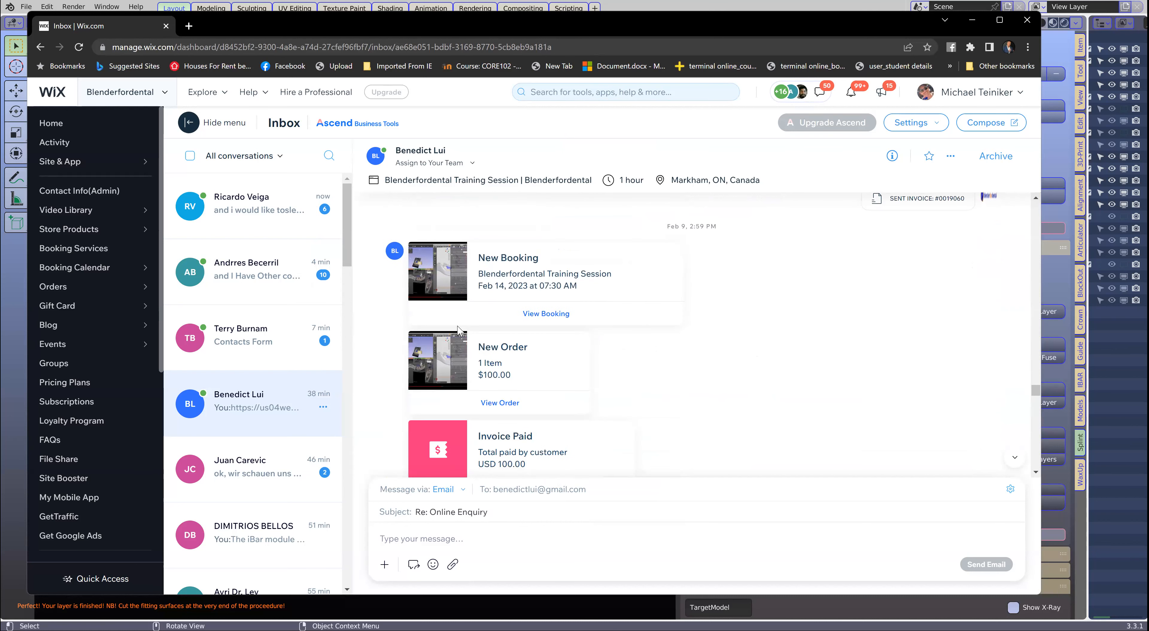
scroll(459, 331, down, 6)
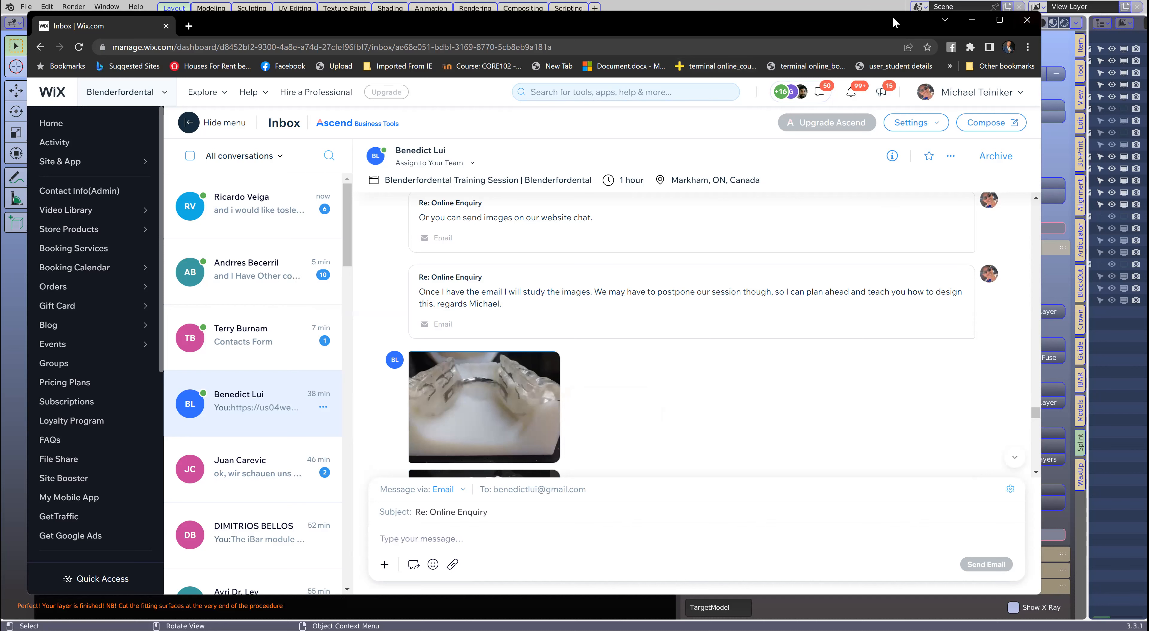
- Switch back to Blender, open the green splint layer in Edit Mode and turn on proportional editing
key(alt+Tab)
scroll(481, 384, up, 3)
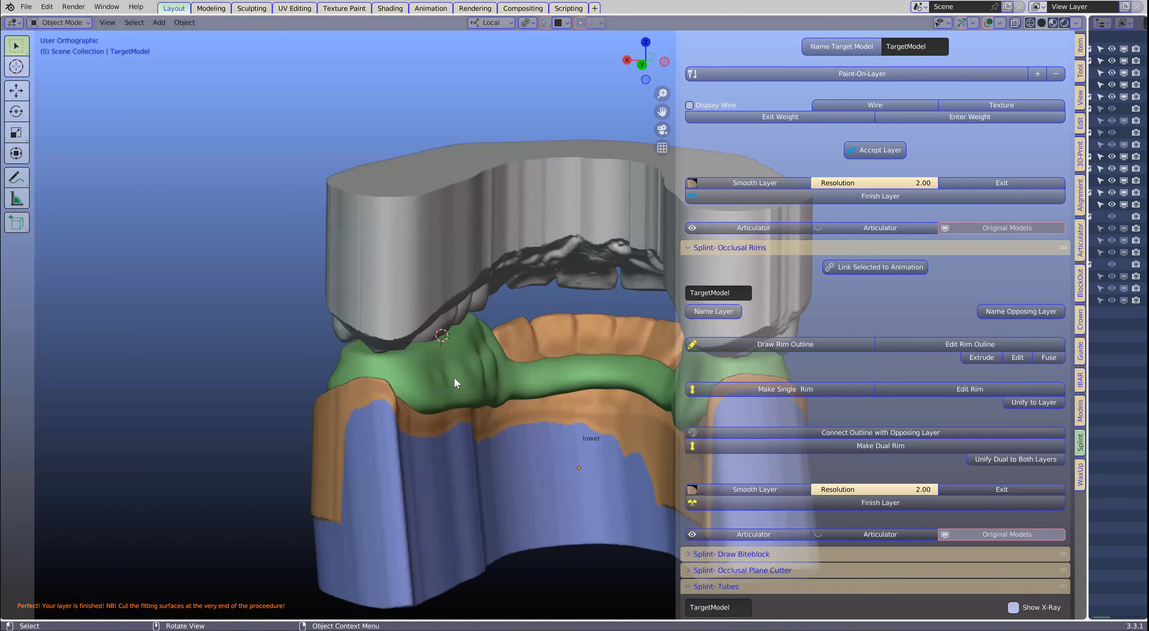
click(451, 353)
middle_drag(449, 333, 416, 341)
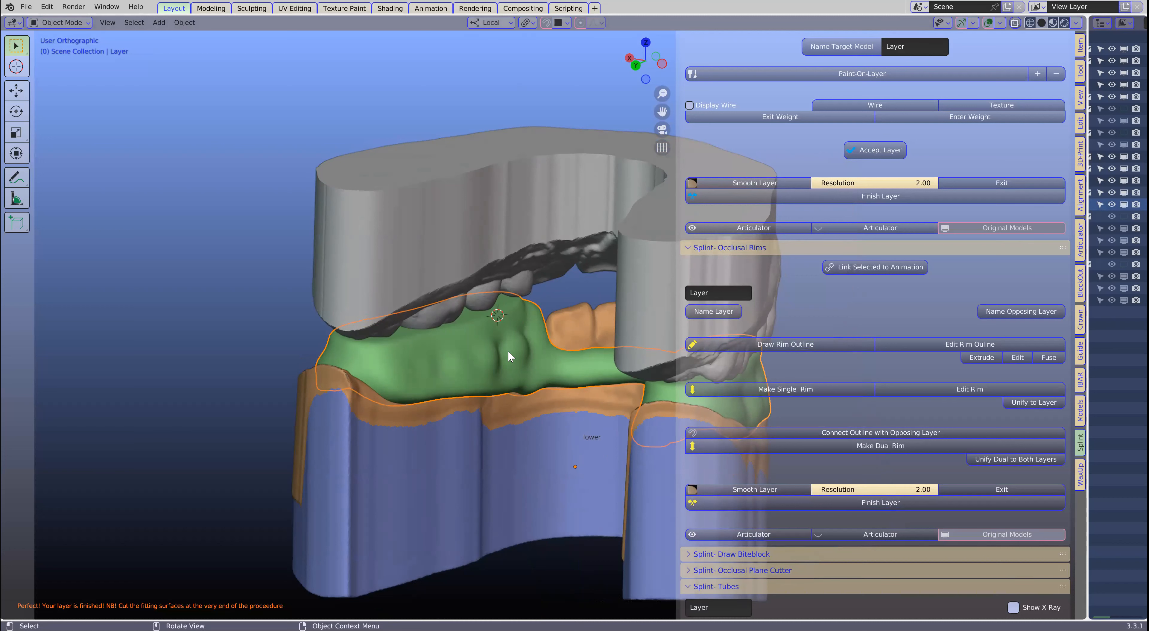
key(Tab)
shift+middle_drag(418, 341, 315, 374)
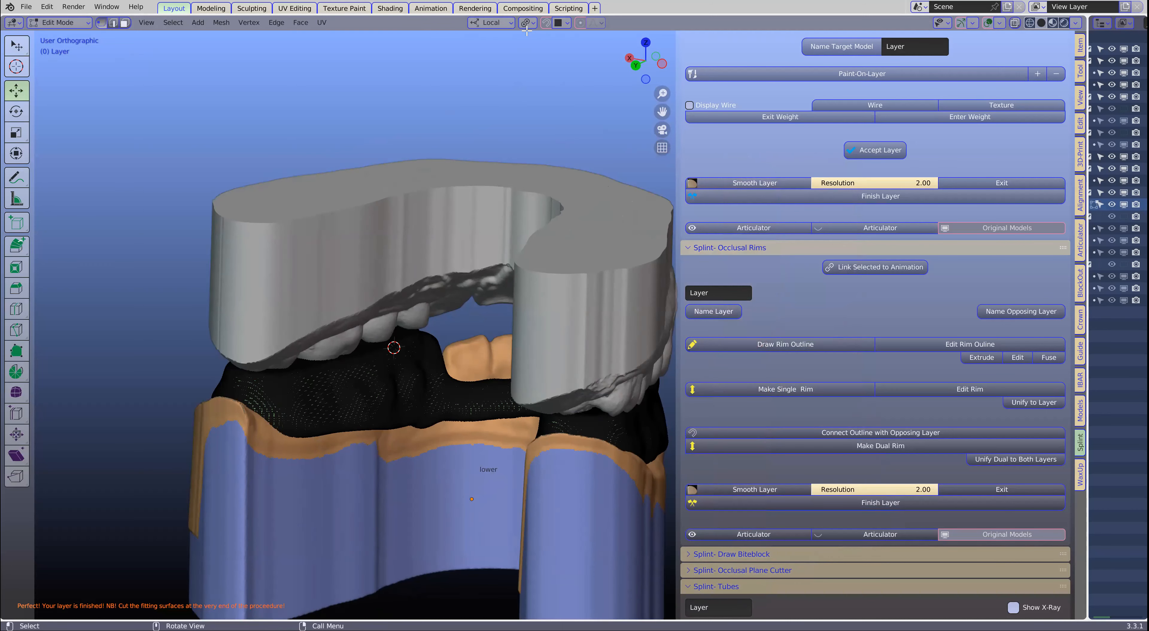
click(579, 24)
scroll(312, 283, up, 3)
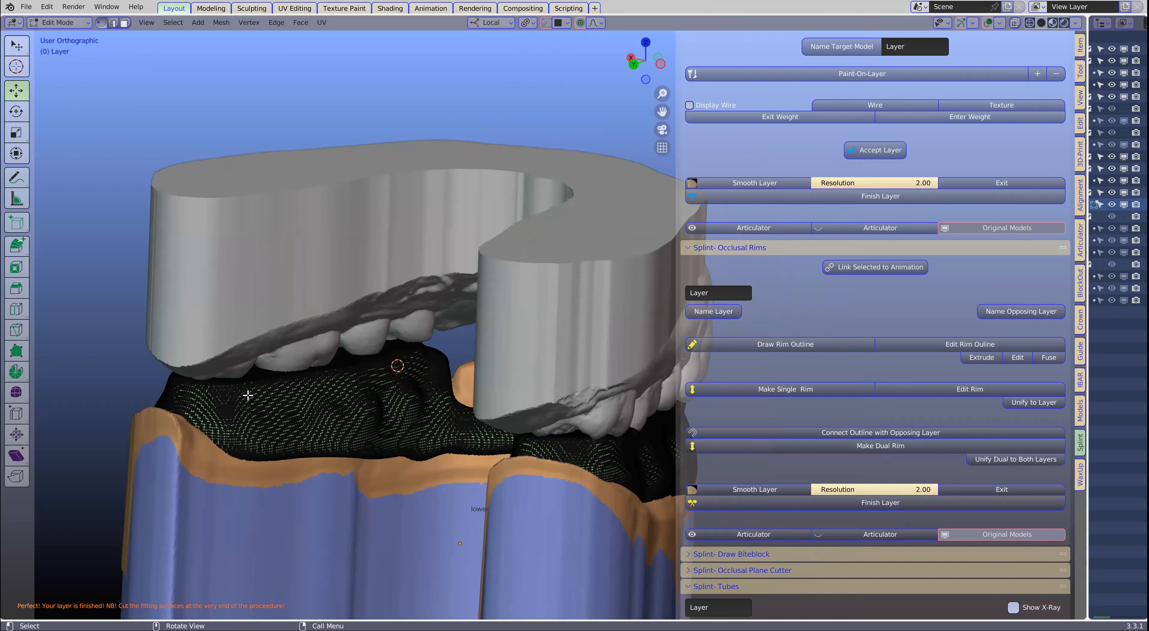
- Circle-select the tongue-side top vertices of the posterior rim on the positive X side
key(c)
scroll(218, 390, down, 2)
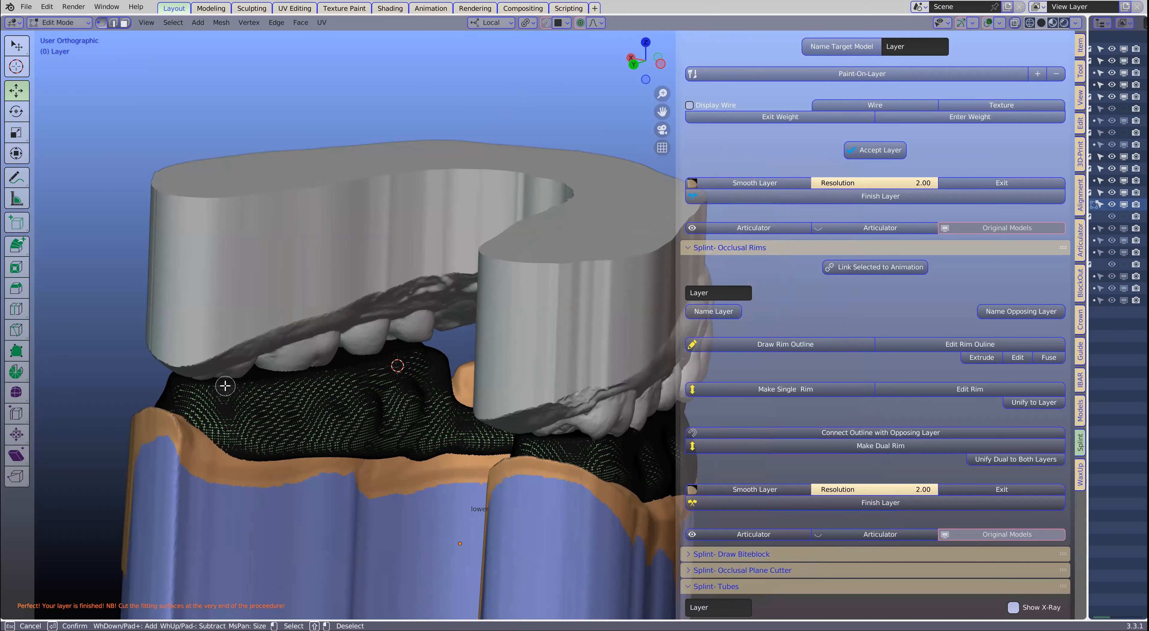
drag(225, 385, 432, 357)
right_click(433, 357)
mouse_move(406, 361)
middle_down()
mouse_move(501, 354)
mouse_move(515, 336)
middle_up()
- Try adding the opposite rim's tongue-side top to the selection and raising both about 2.45 mm along Z with about 1.95 mm proportional size
key(c)
drag(517, 335, 687, 351)
right_click(689, 347)
mouse_move(461, 324)
middle_down()
mouse_move(441, 321)
mouse_move(452, 332)
mouse_move(435, 304)
middle_up()
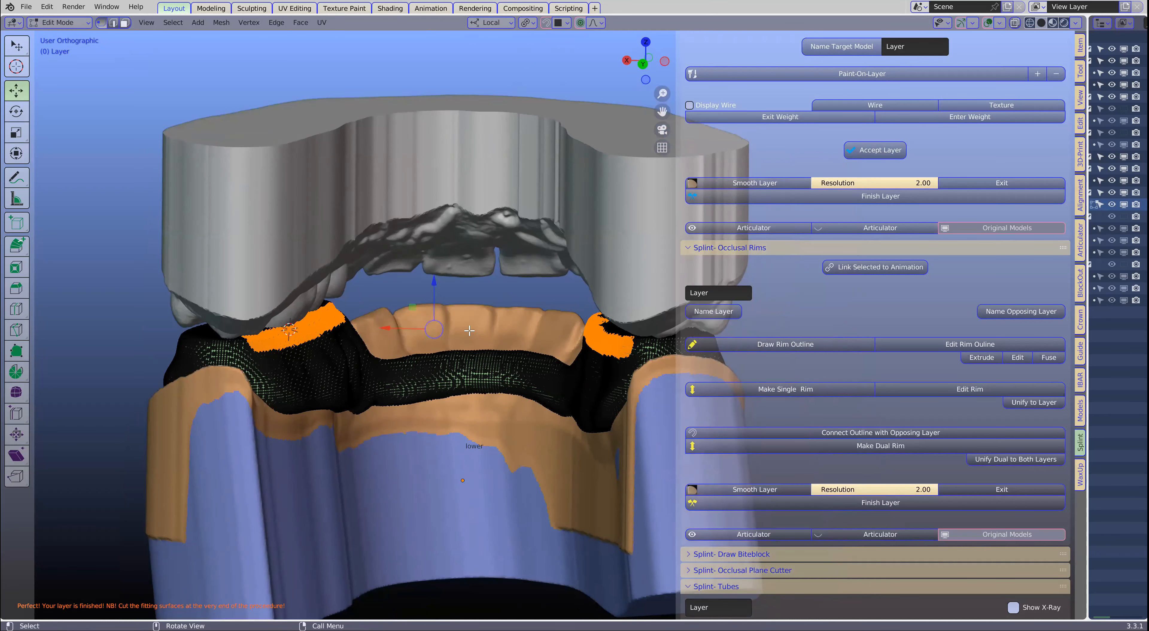
key(g)
key(z)
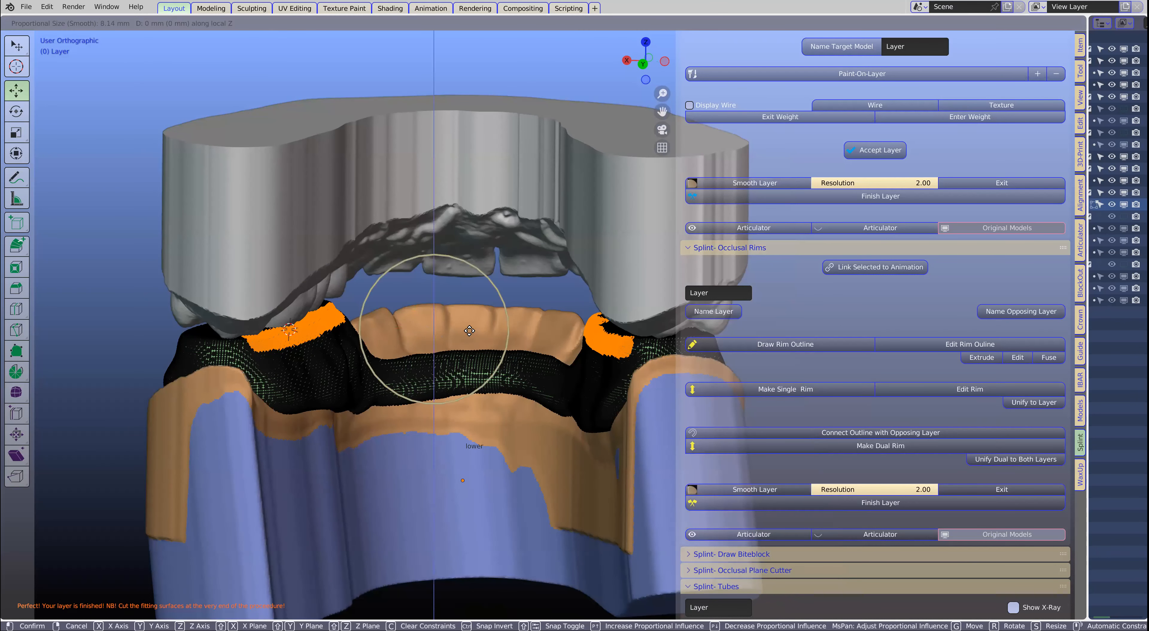
scroll(469, 326, up, 11)
scroll(469, 317, up, 4)
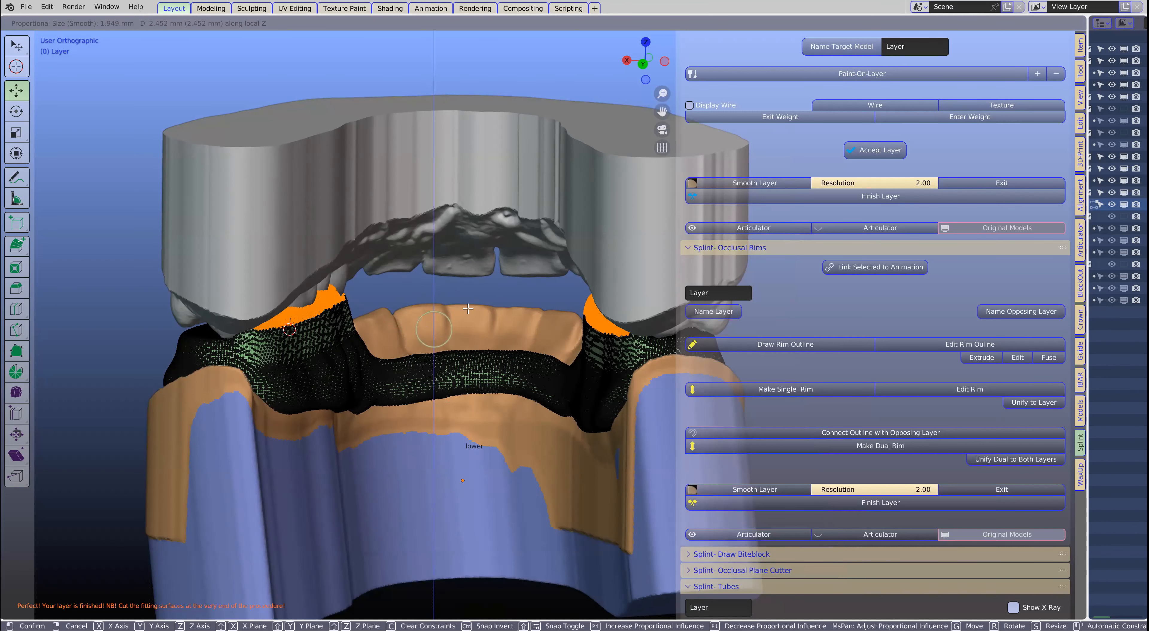
click(468, 308)
- Try scaling the raised tongue-side edges of both rims toward each other to about 0.94
middle_drag(525, 310, 424, 325)
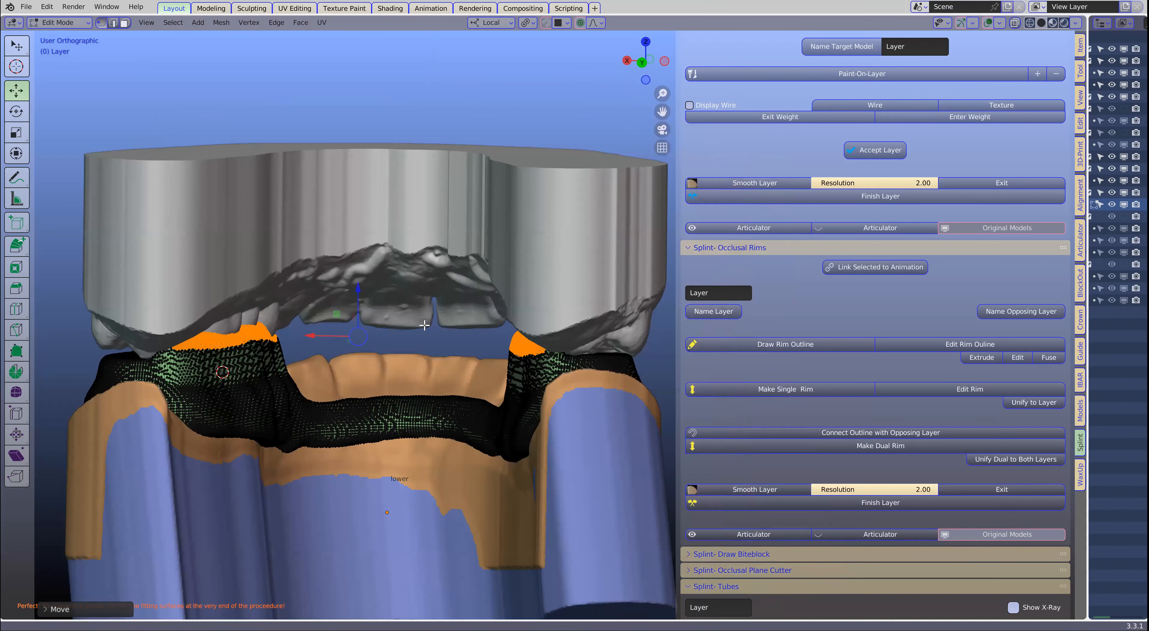
key(s)
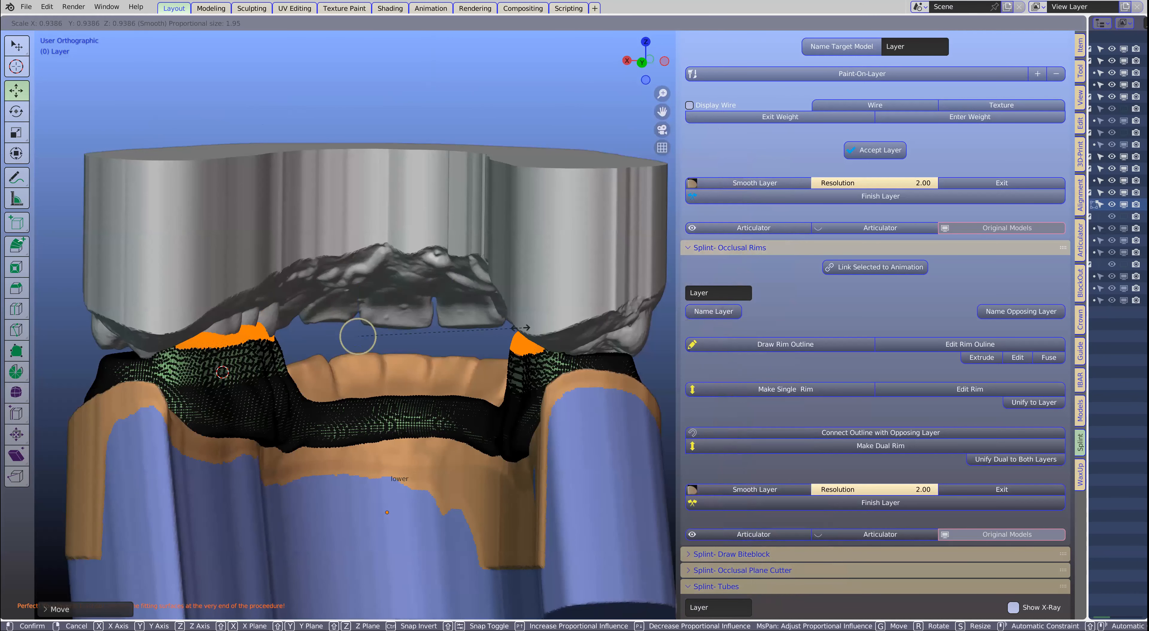
click(522, 328)
middle_drag(521, 327, 418, 320)
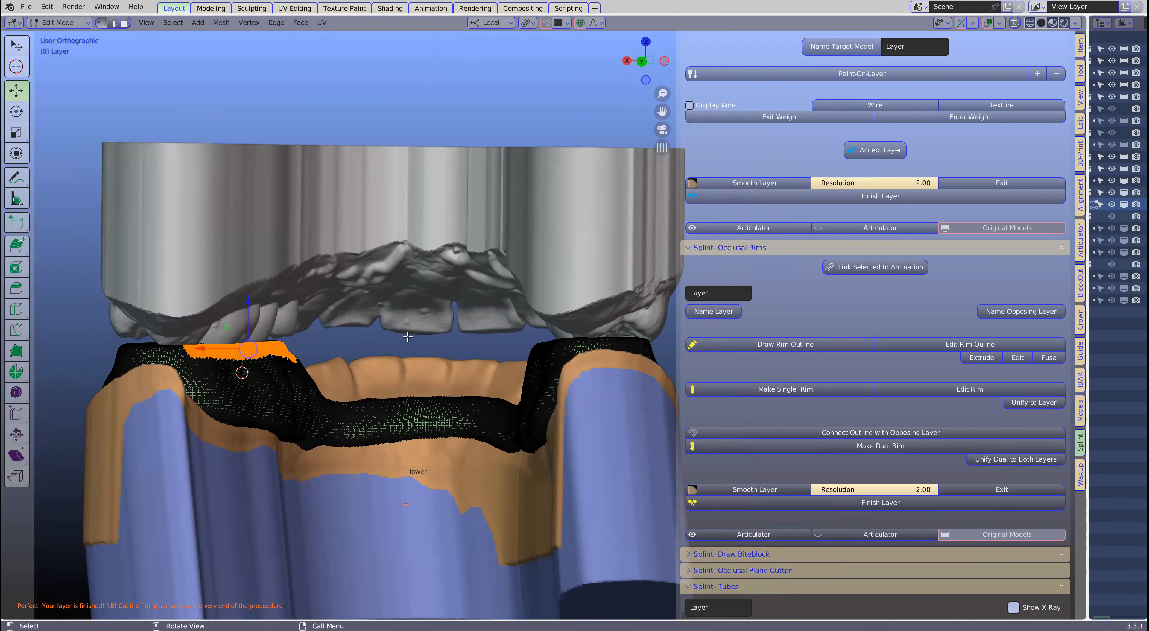
- Raise only the positive X rim's tongue-side top along local Z, using a proportional size of about 1.95 mm
key(g)
key(z)
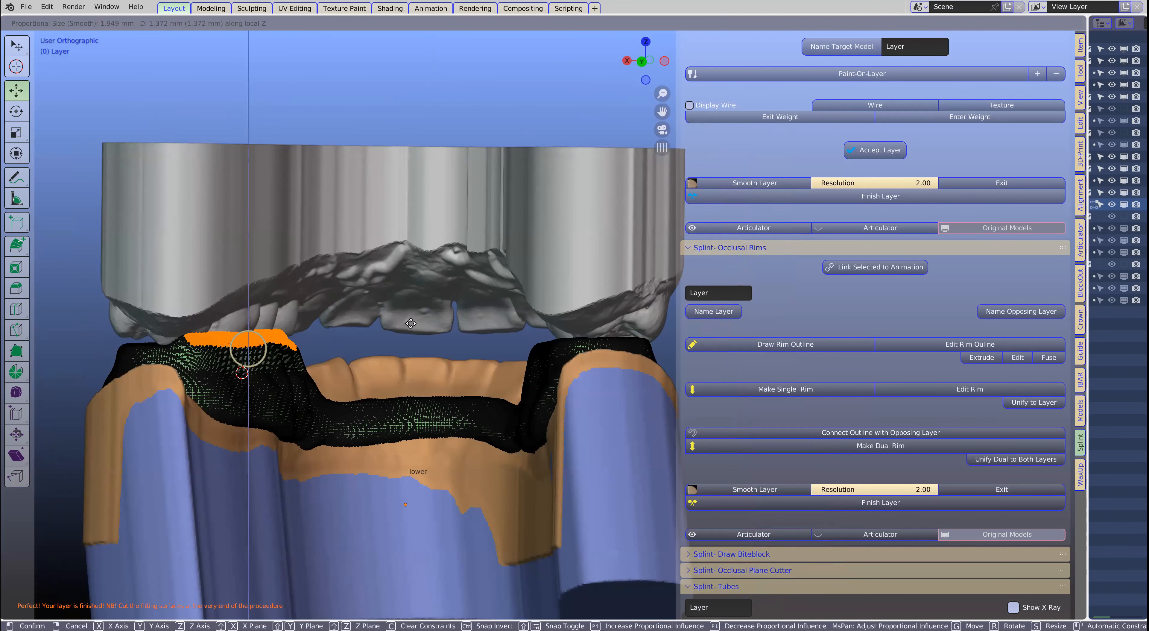
click(294, 318)
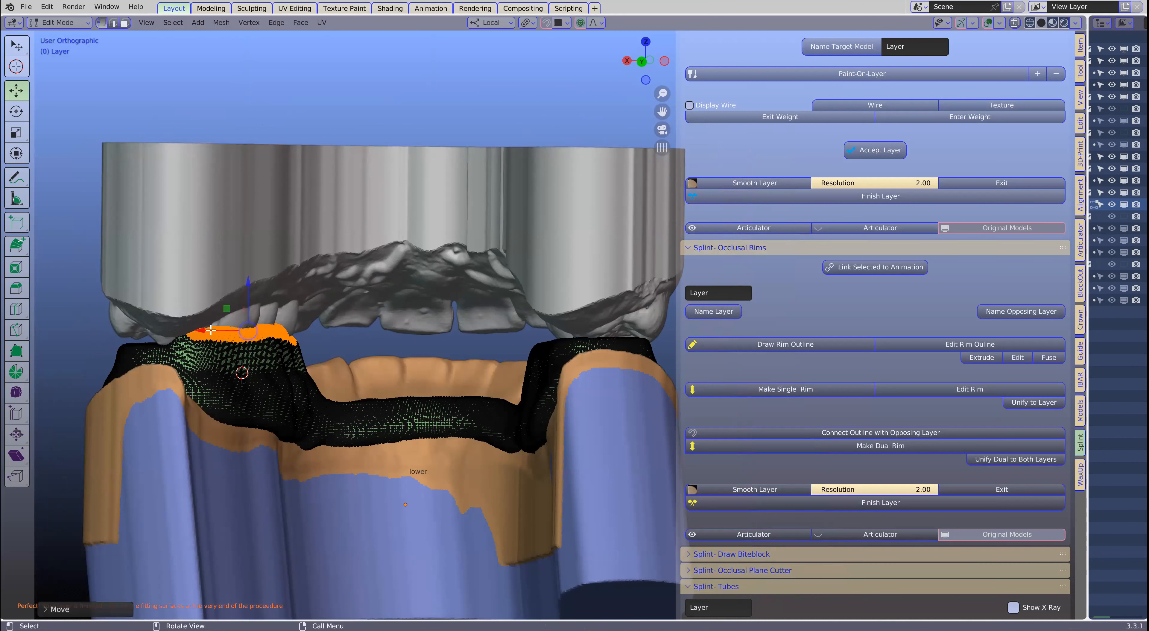
- Nudge the positive X rim's raised tongue-side top toward the midline along local X and return to Object Mode
drag(213, 330, 227, 331)
middle_drag(227, 331, 394, 368)
key(Tab)
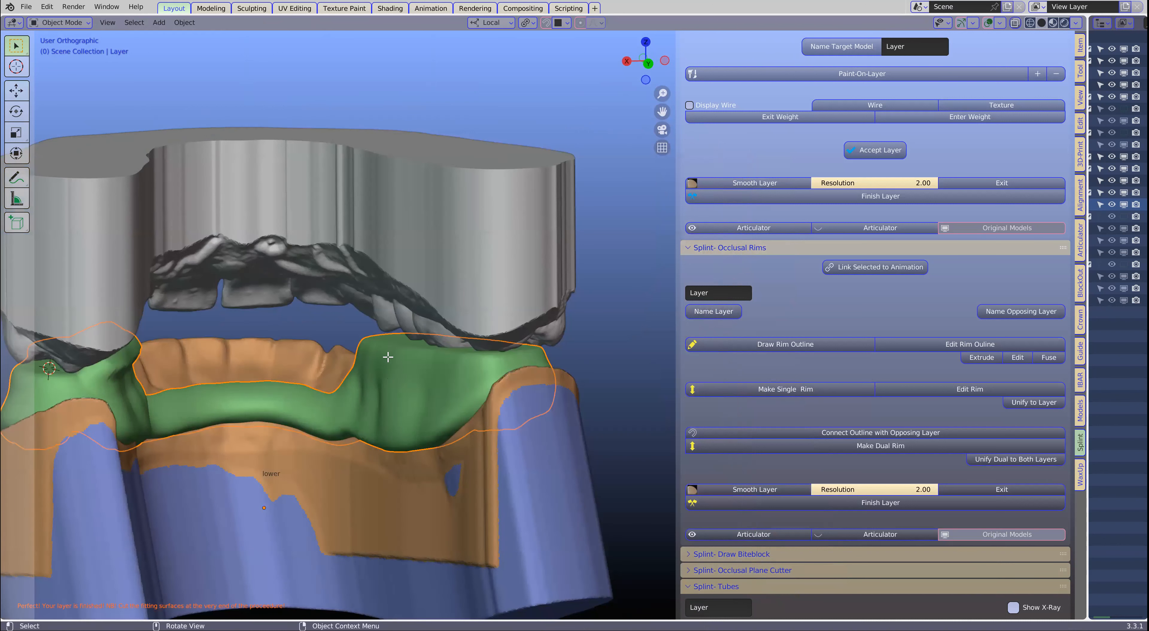
- Clear the selection and circle-select the tongue-side top vertices of the posterior rim on the negative X side
key(Tab)
key(alt+a)
key(c)
drag(372, 344, 477, 356)
right_click(449, 337)
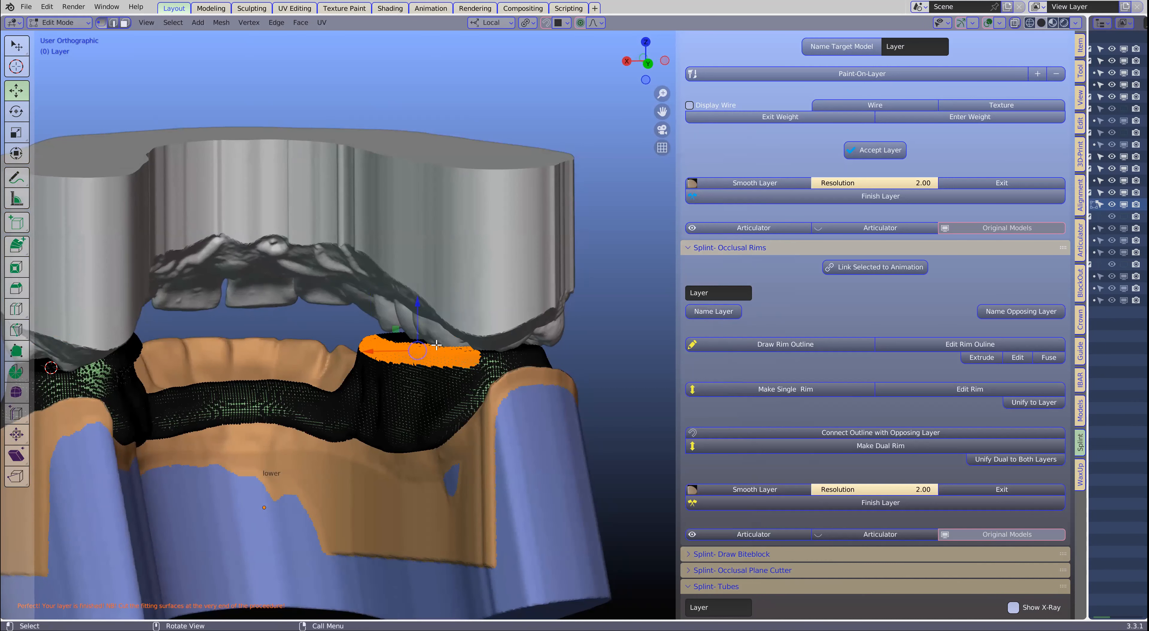
- Raise the negative X rim's tongue-side top along local Z with about 1.95 mm proportional size, nudge it along local X, and leave Edit Mode
key(g)
key(z)
key(z)
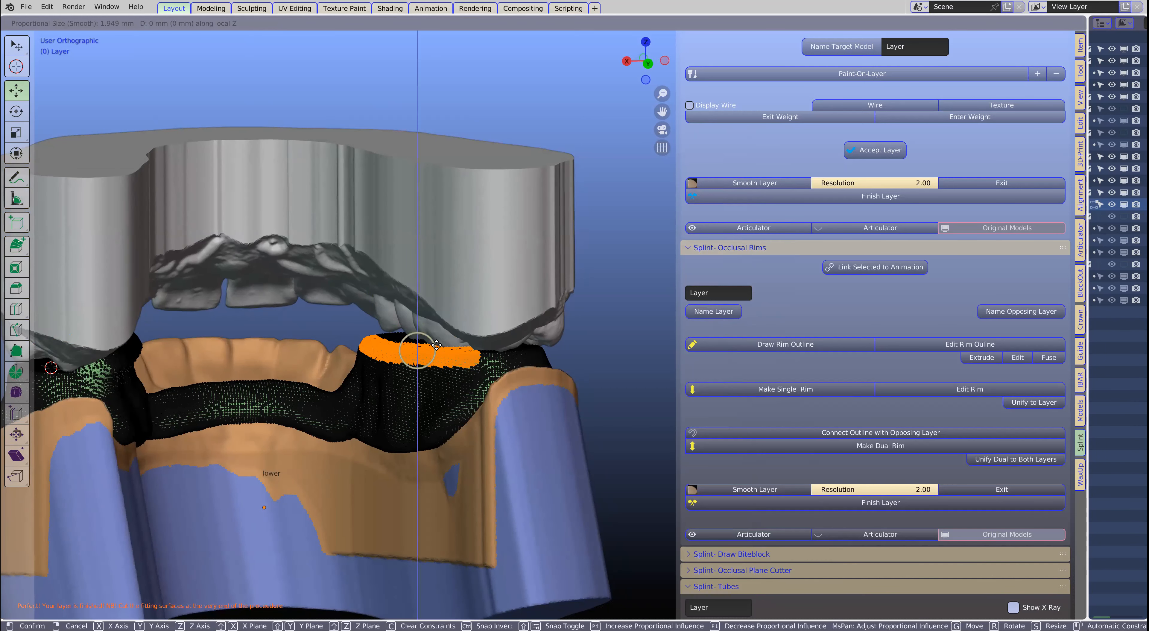
click(436, 327)
mouse_move(433, 327)
middle_down()
mouse_move(390, 335)
mouse_move(420, 330)
middle_up()
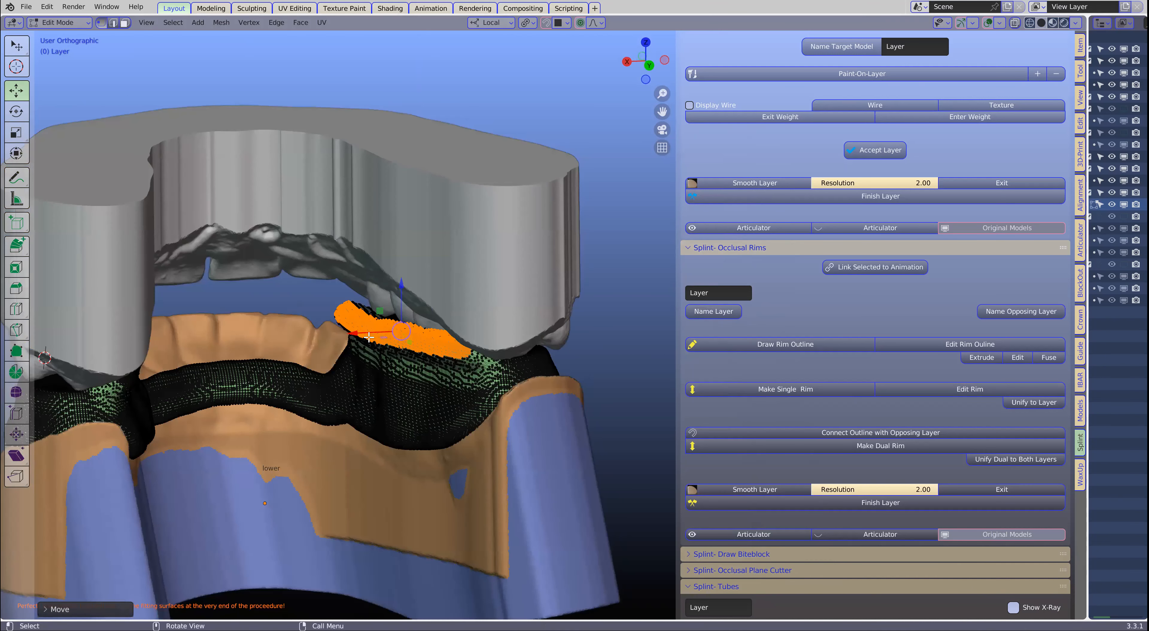
drag(371, 332, 375, 330)
scroll(375, 330, down, 2)
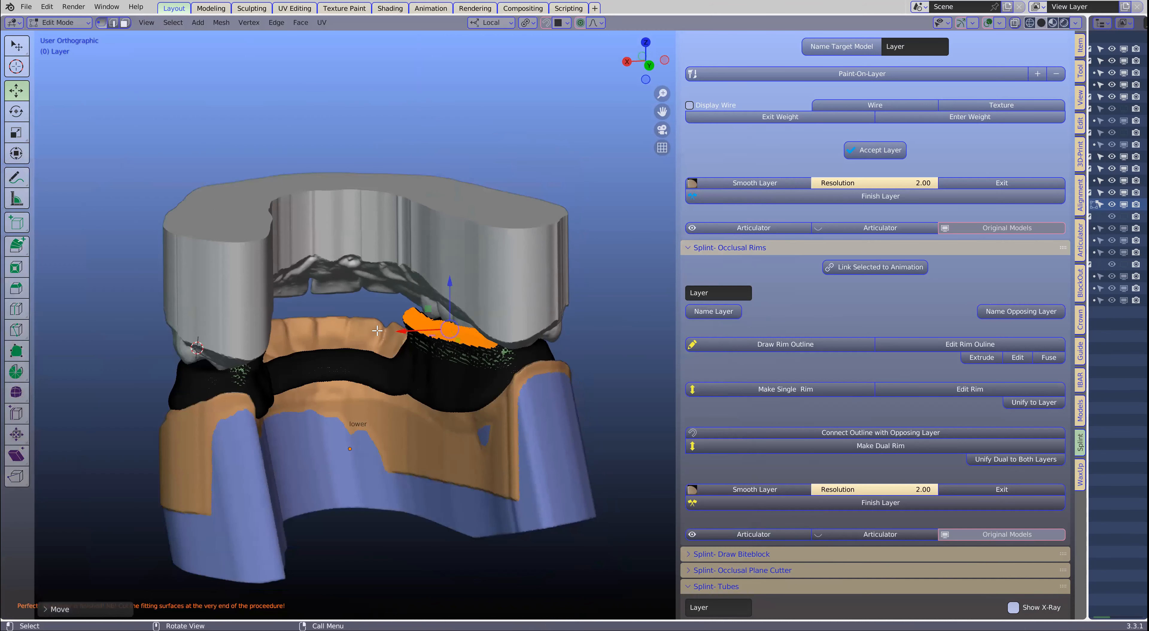
key(Tab)
- Smooth the raised tongue-side edges of both posterior rims with the Smooth Layer brush, checking the splint from all sides
middle_drag(375, 331, 669, 366)
click(770, 489)
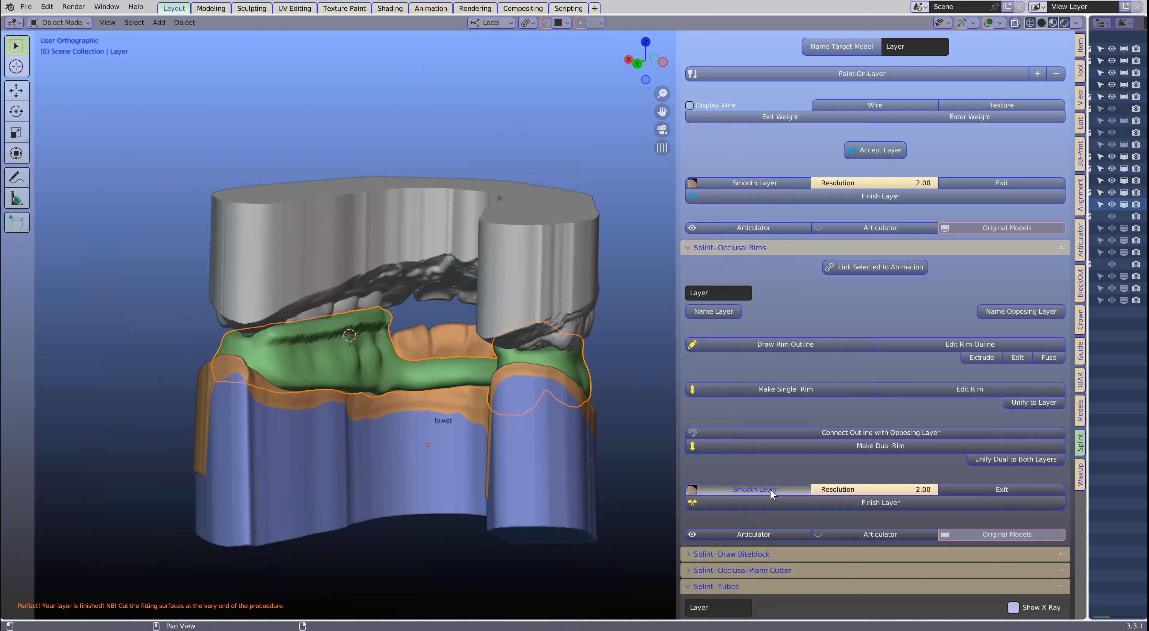
right_click(300, 355)
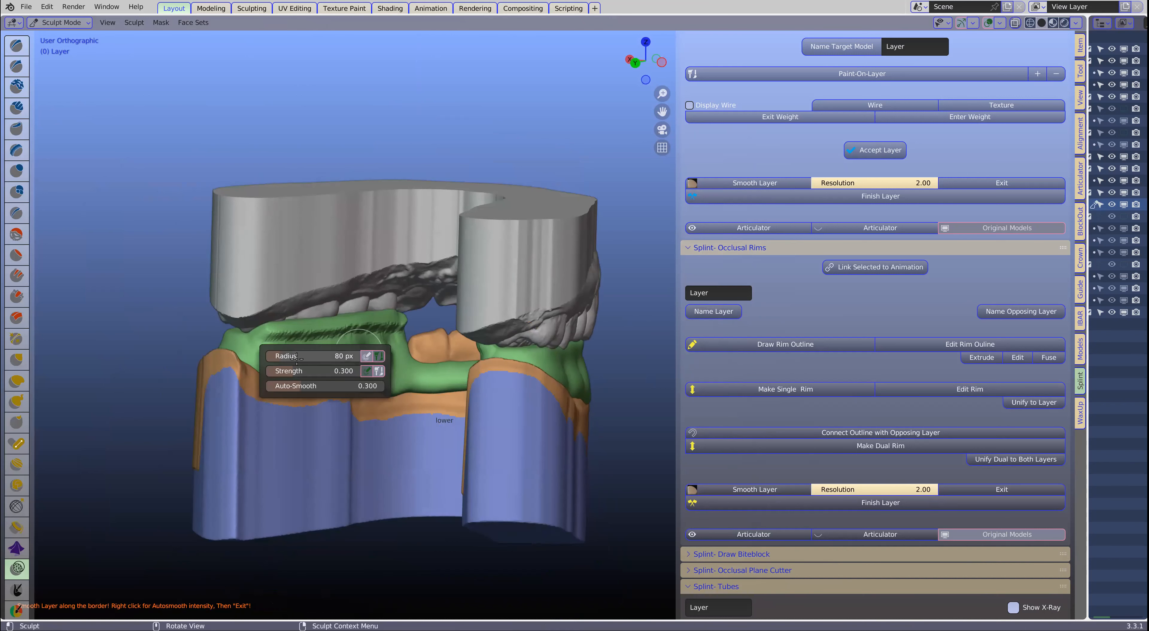
mouse_move(303, 339)
mouse_down()
mouse_move(326, 334)
mouse_move(285, 339)
mouse_move(425, 313)
mouse_move(333, 334)
mouse_up()
middle_drag(333, 334, 473, 328)
mouse_move(537, 329)
mouse_down()
mouse_move(412, 336)
mouse_move(372, 324)
mouse_move(489, 321)
mouse_move(450, 327)
mouse_up()
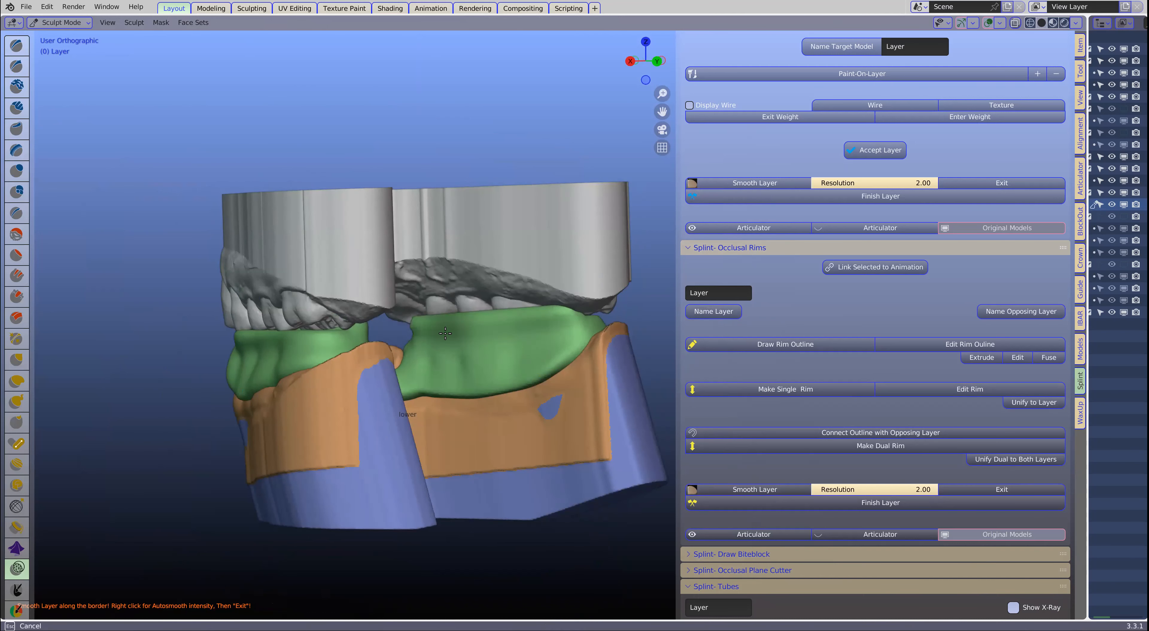
middle_drag(450, 327, 278, 338)
mouse_move(281, 338)
mouse_down()
mouse_move(447, 316)
mouse_move(377, 332)
mouse_up()
middle_drag(461, 346, 370, 334)
drag(370, 335, 534, 323)
middle_drag(534, 323, 348, 335)
drag(450, 329, 504, 322)
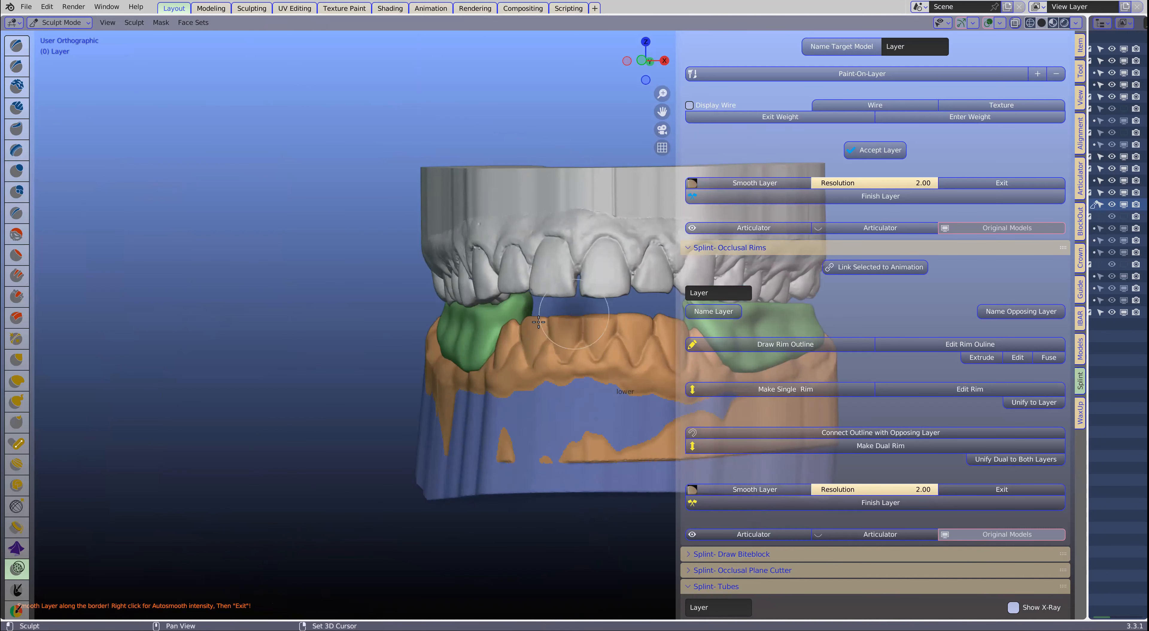
shift+middle_drag(610, 319, 375, 357)
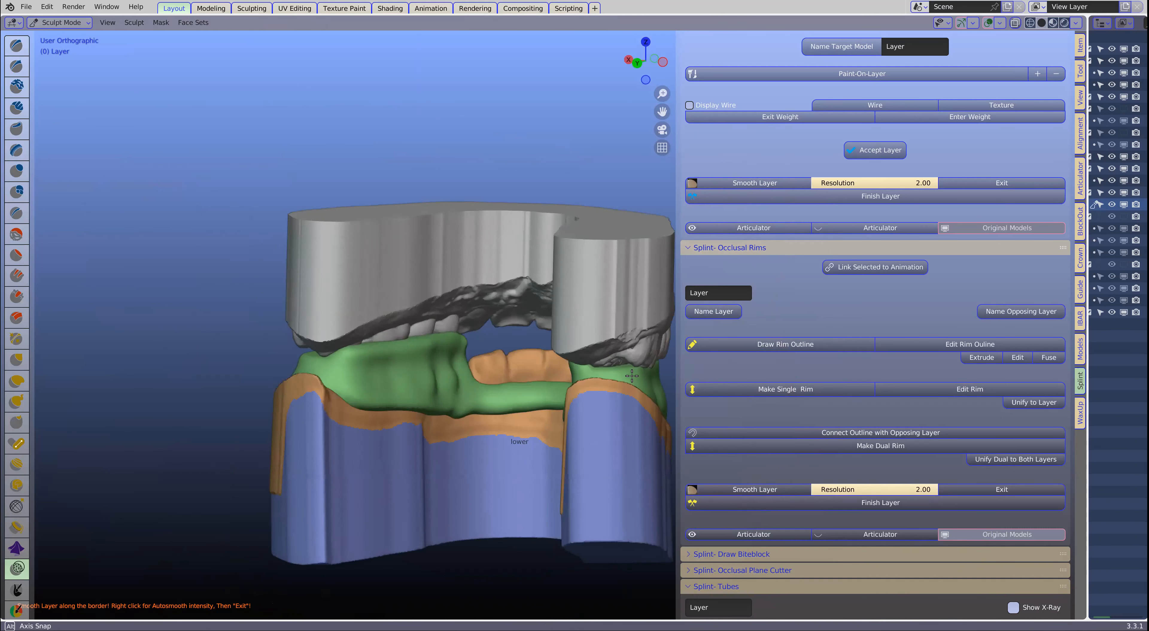